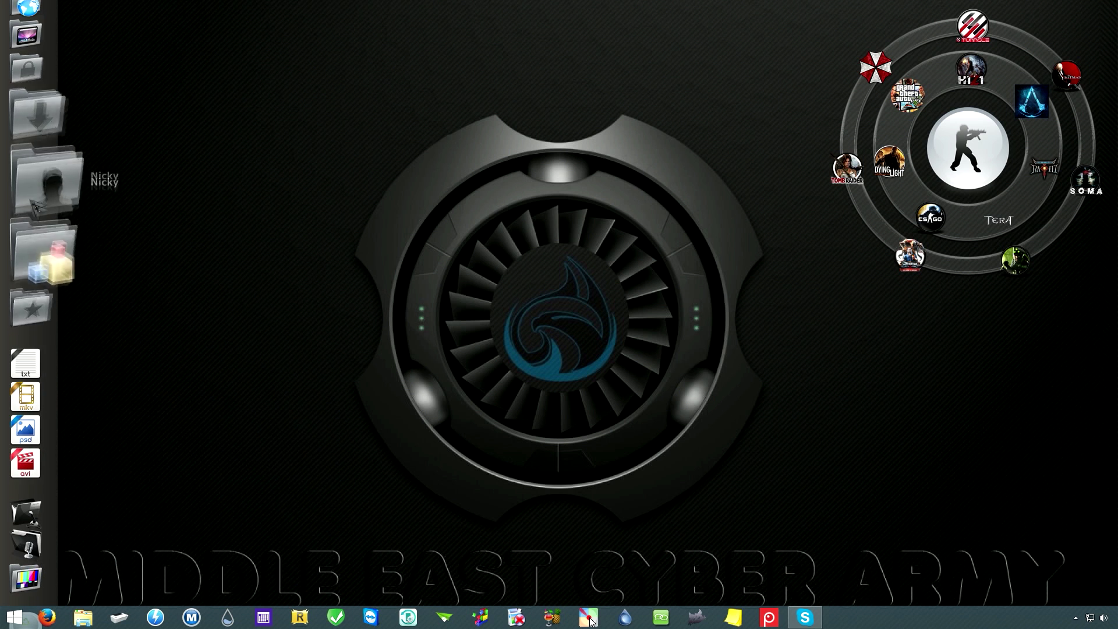
# Step: Expand and collapse the dock's folder and movies stacks to preview their shortcuts
pyautogui.click(42, 233)
pyautogui.click(42, 233)
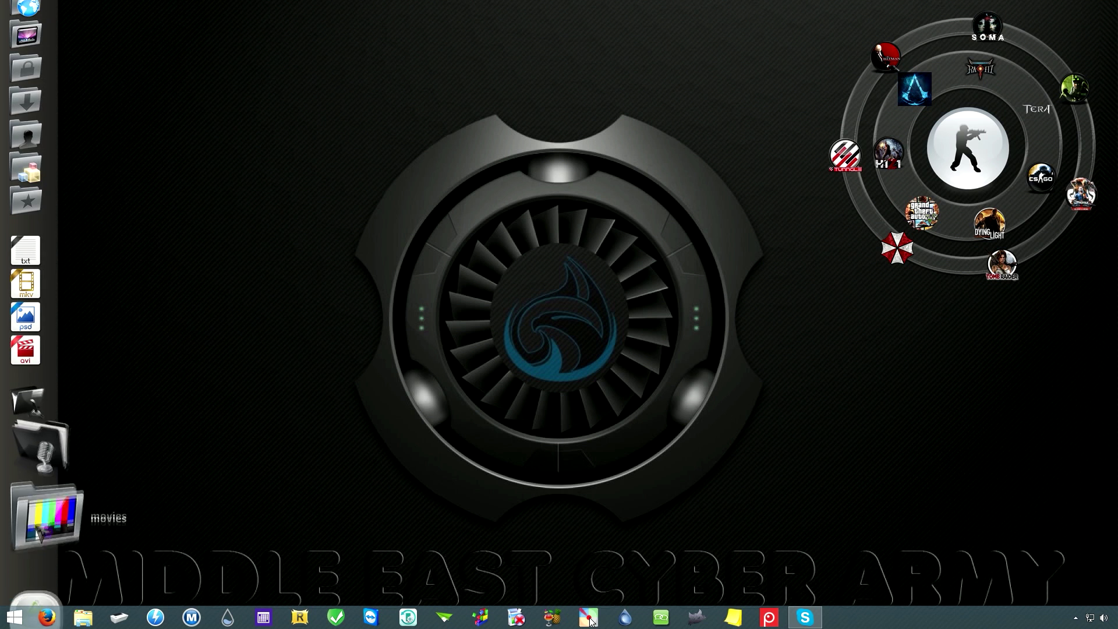
pyautogui.click(39, 532)
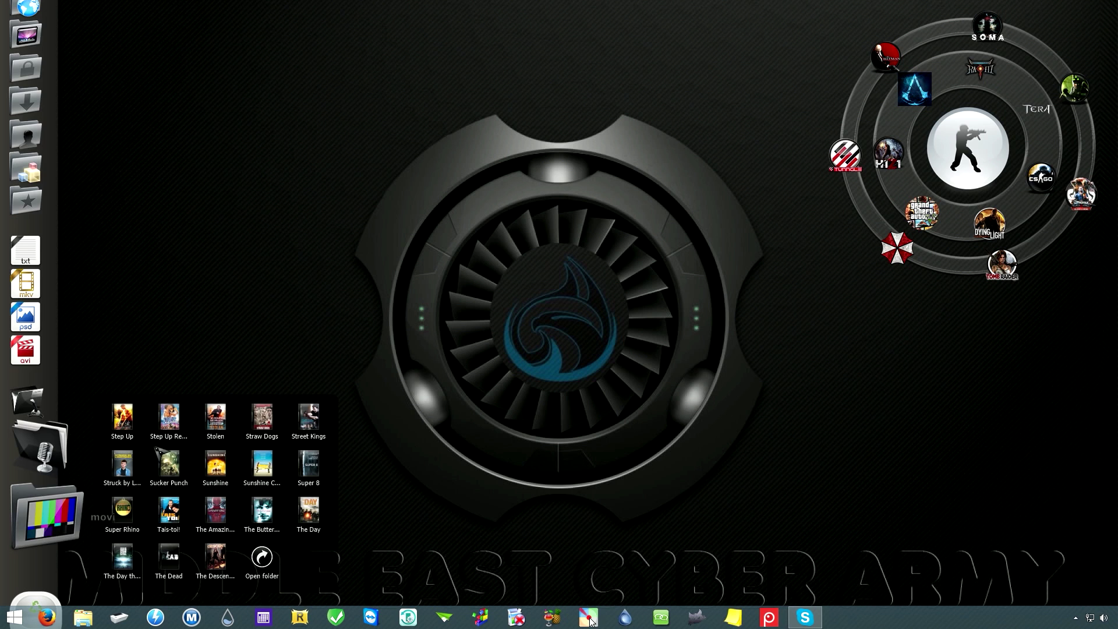
pyautogui.click(198, 240)
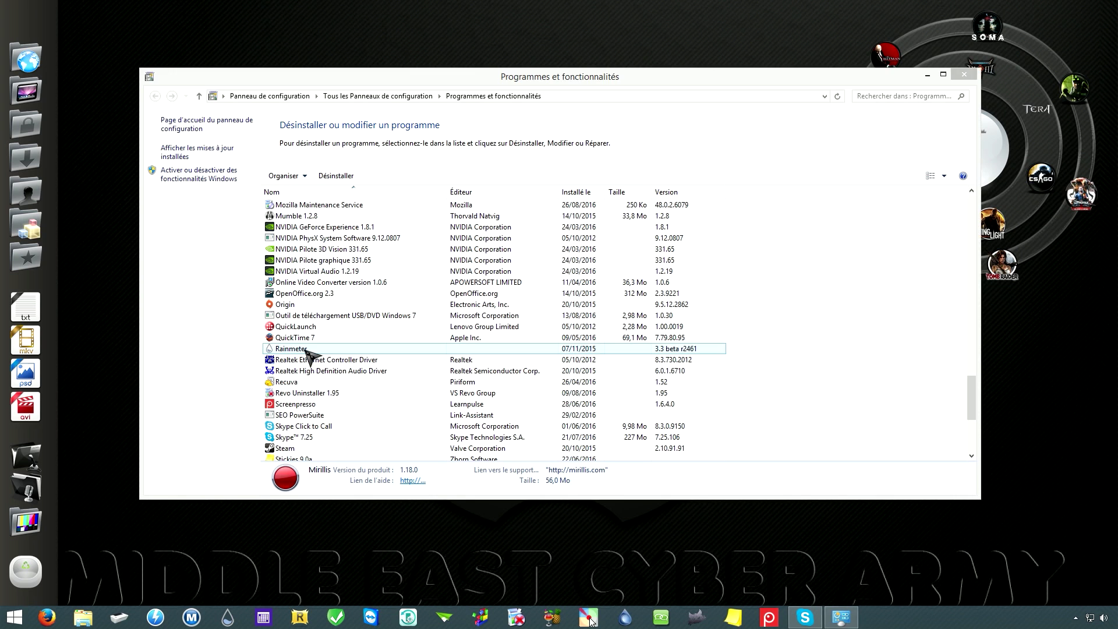
# Step: Uninstall Rainmeter with 'Supprimer tous les paramètres personnels' ticked, then open Ordinateur
pyautogui.click(298, 349)
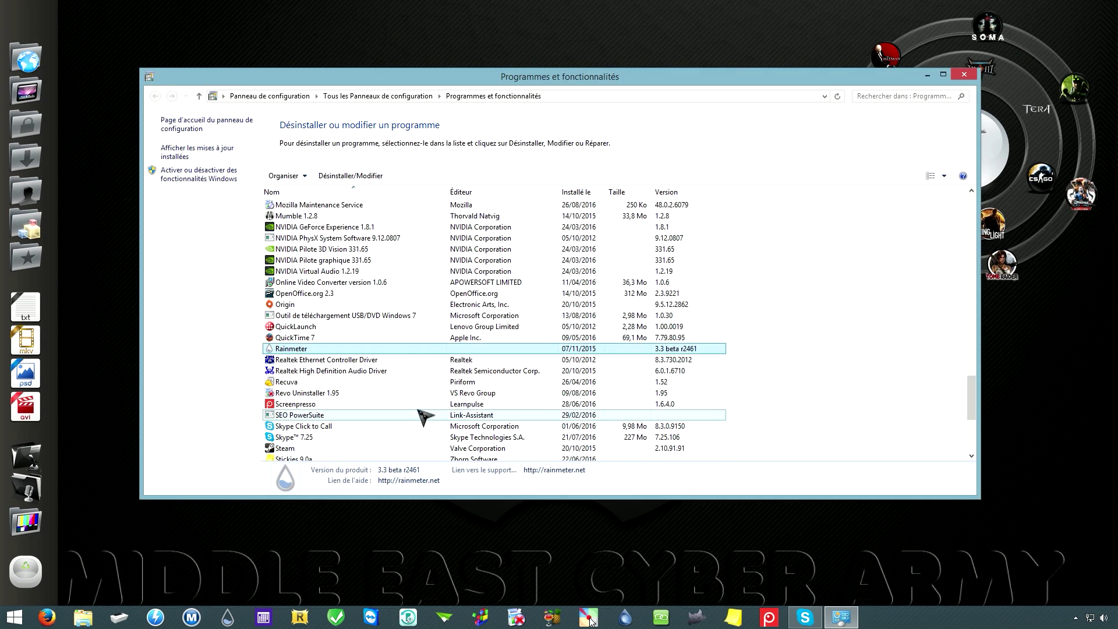
pyautogui.click(431, 267)
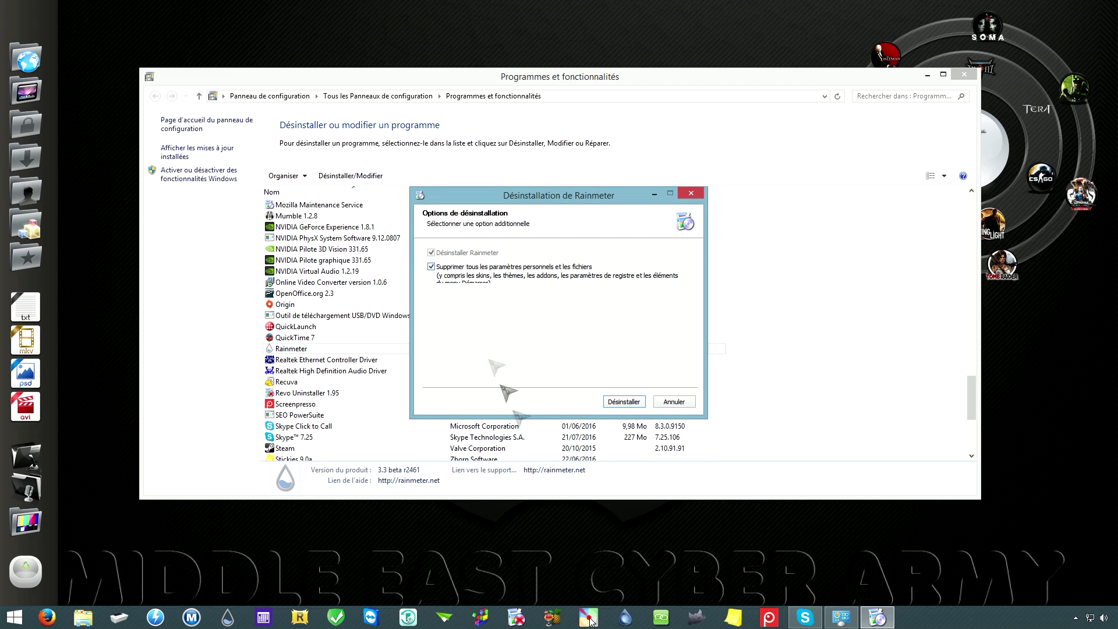
pyautogui.click(626, 403)
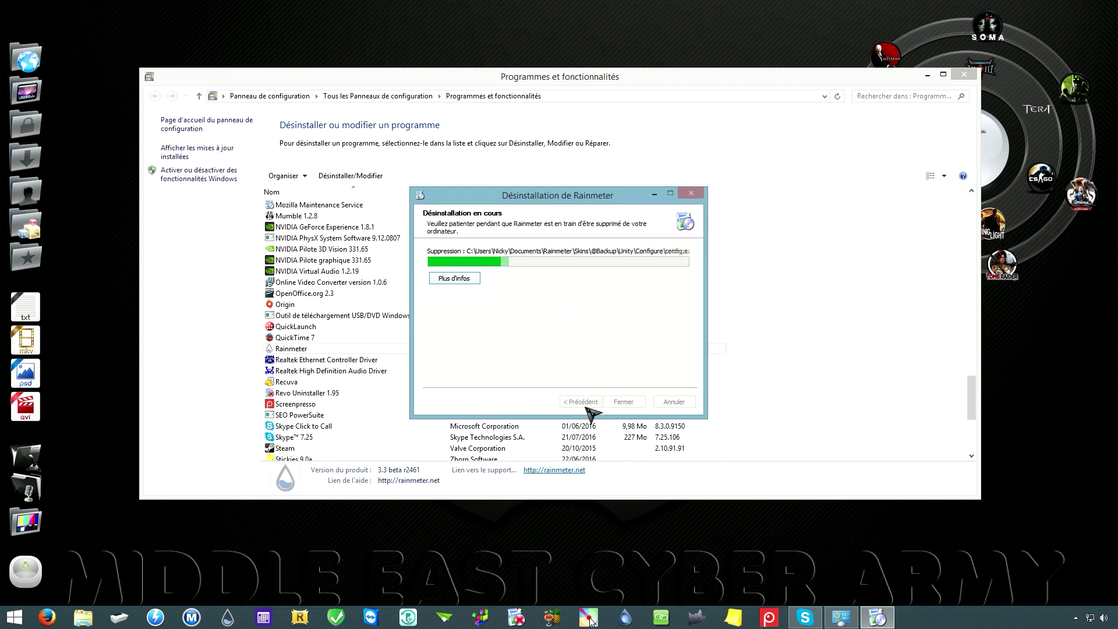
pyautogui.click(624, 402)
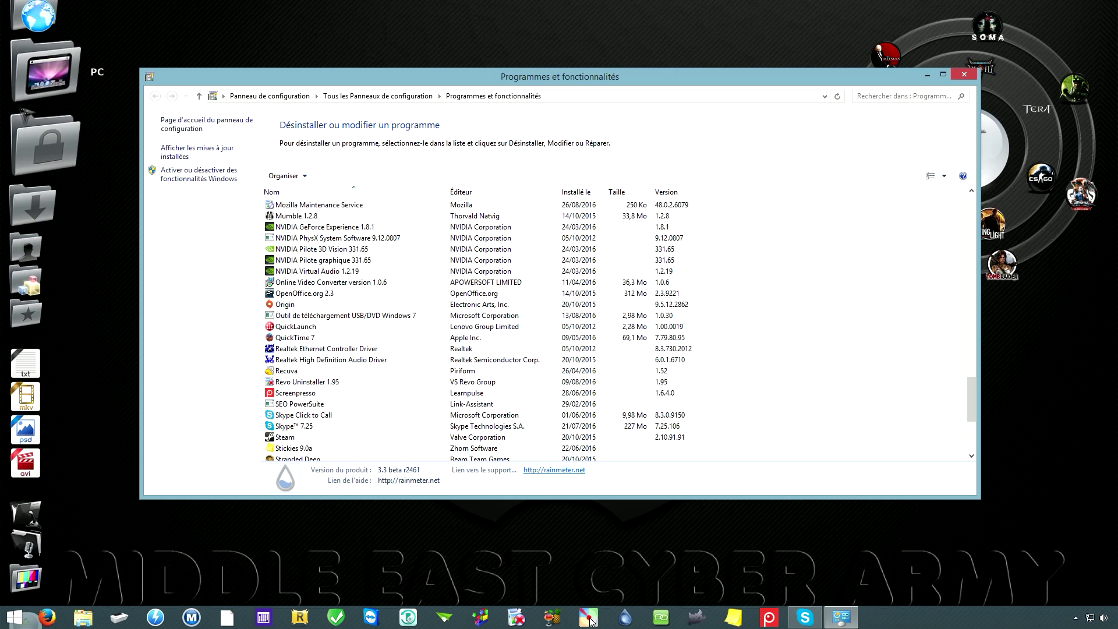
pyautogui.click(26, 91)
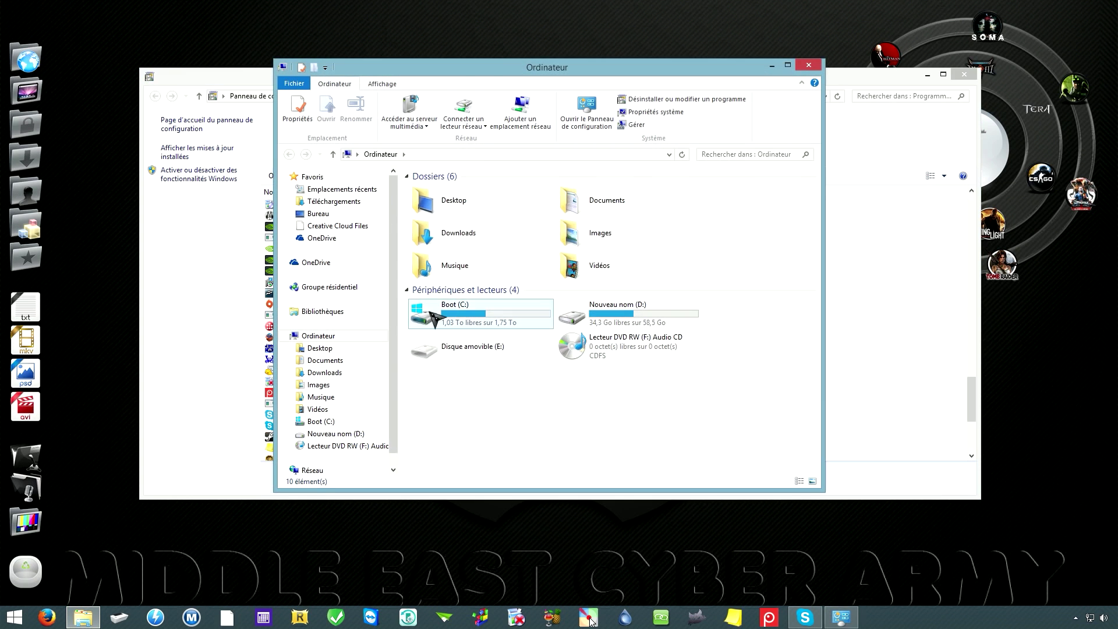
# Step: Browse to C:\Program Files (x86)\RocketDock in File Explorer
pyautogui.doubleClick(440, 319)
pyautogui.doubleClick(460, 328)
pyautogui.scroll(-5, 459, 352)
pyautogui.doubleClick(442, 379)
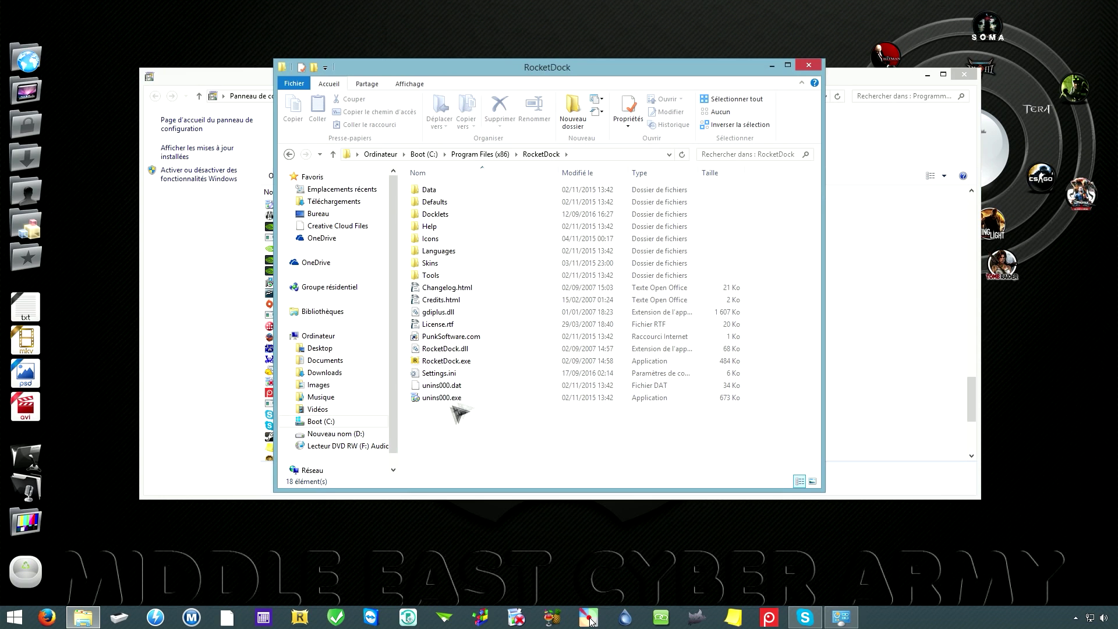
# Step: Remove RocketDock and all components via unins000.exe, then close the folder and programs windows
pyautogui.doubleClick(446, 400)
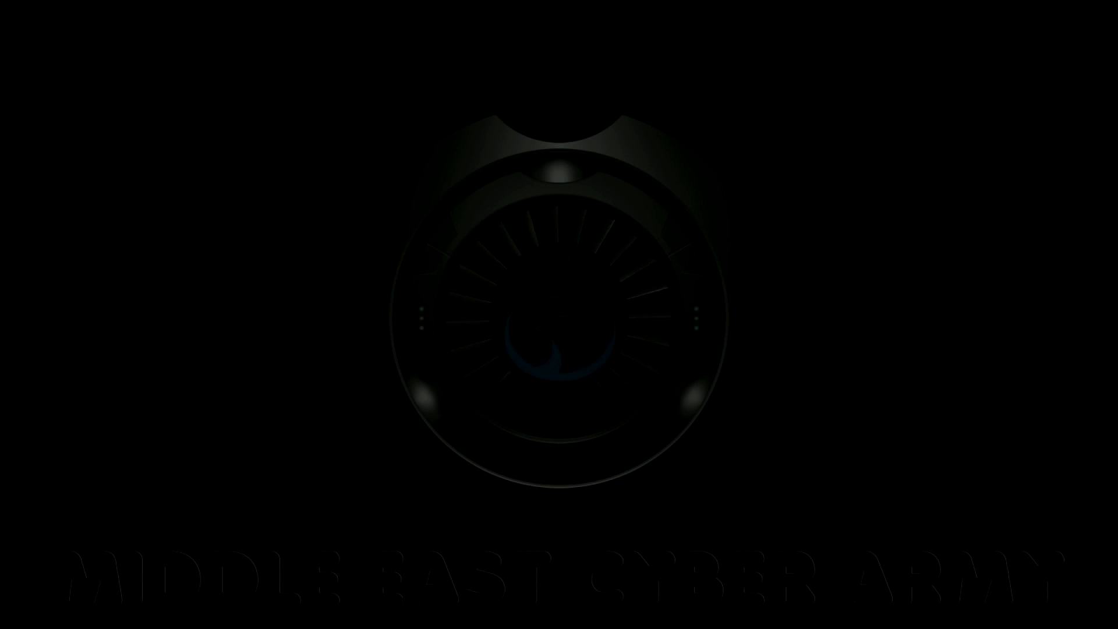
pyautogui.click(610, 338)
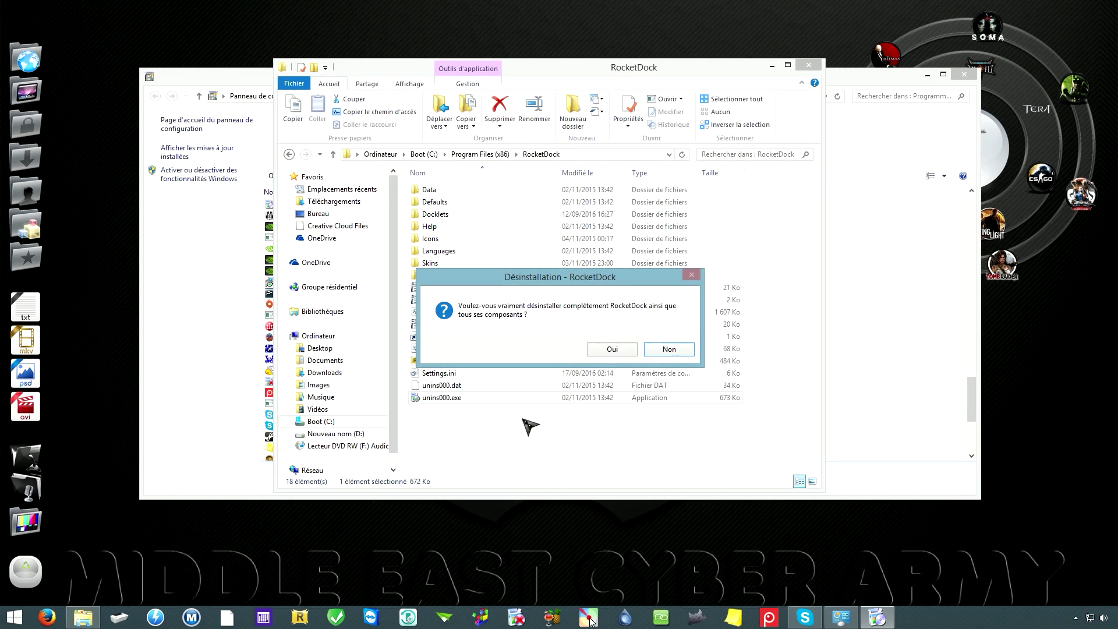
pyautogui.click(610, 350)
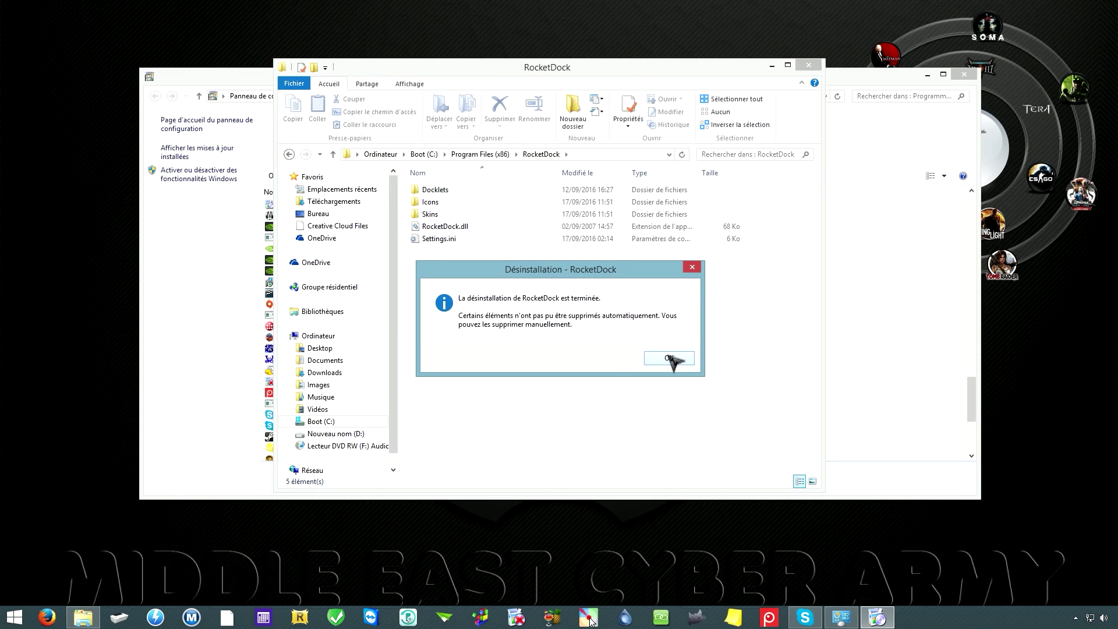
pyautogui.click(669, 358)
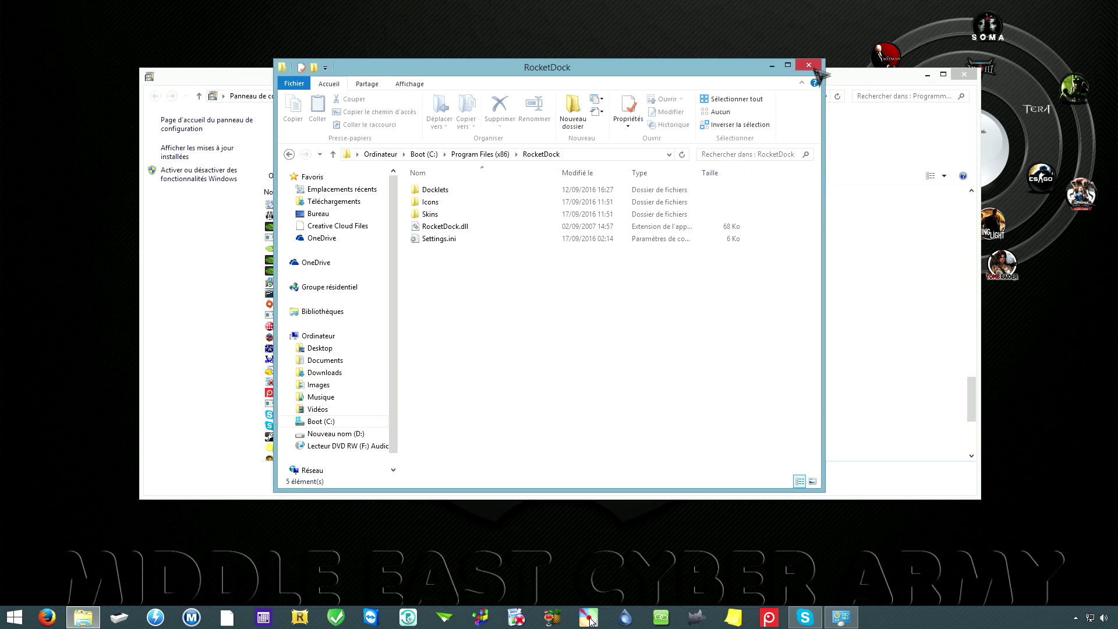
pyautogui.click(810, 65)
pyautogui.click(964, 75)
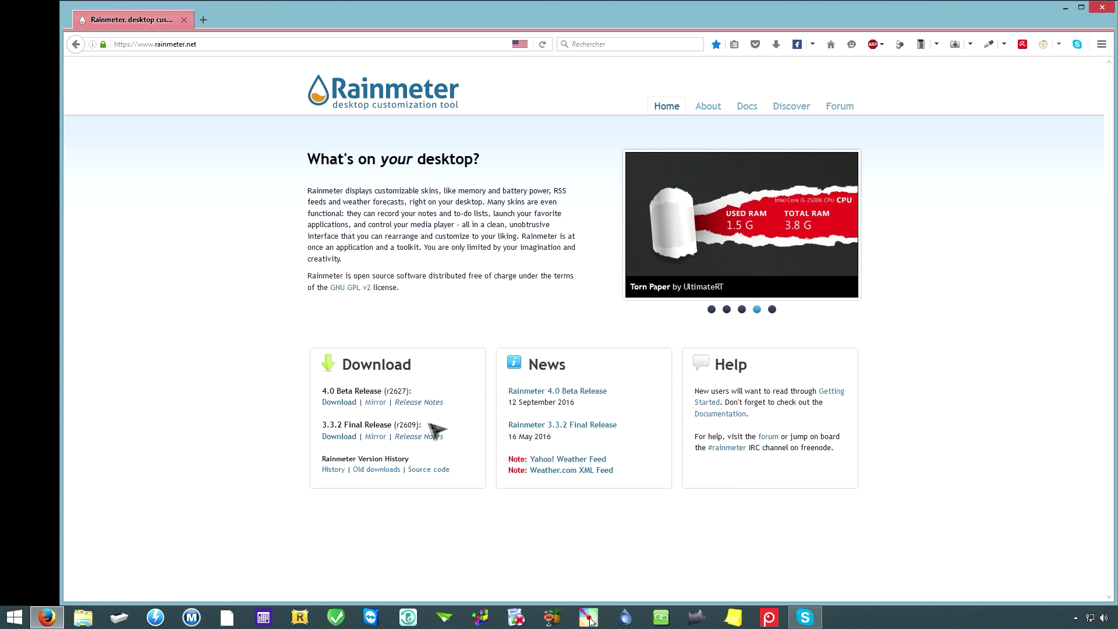
# Step: Save Rainmeter-3.3.2.exe from the 3.3.2 Final Release link, then bring up File Explorer
pyautogui.click(342, 438)
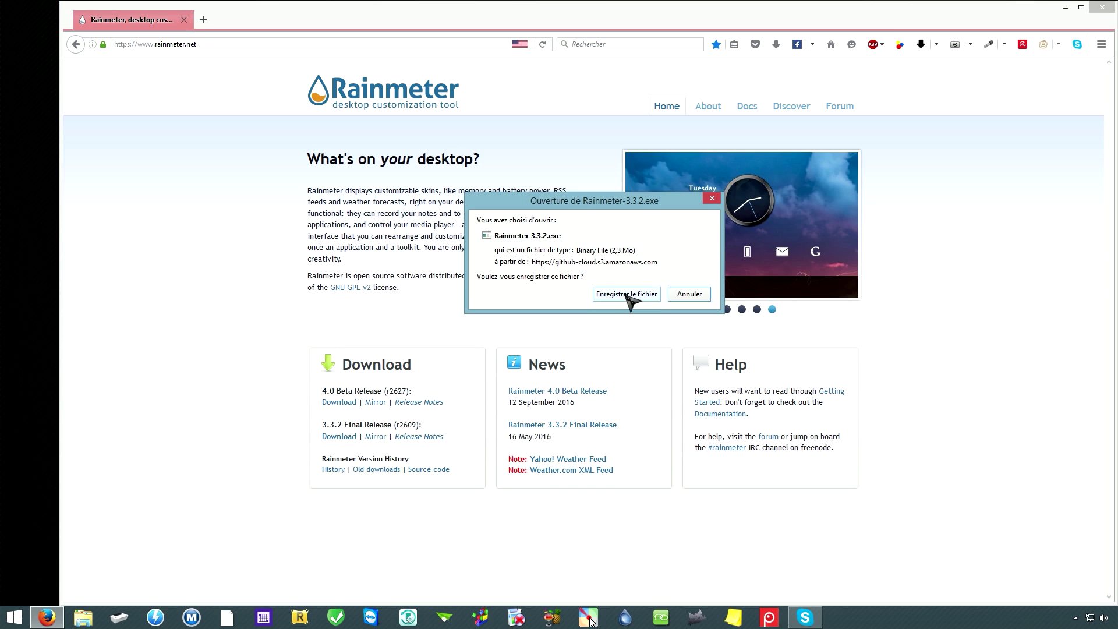
pyautogui.click(626, 294)
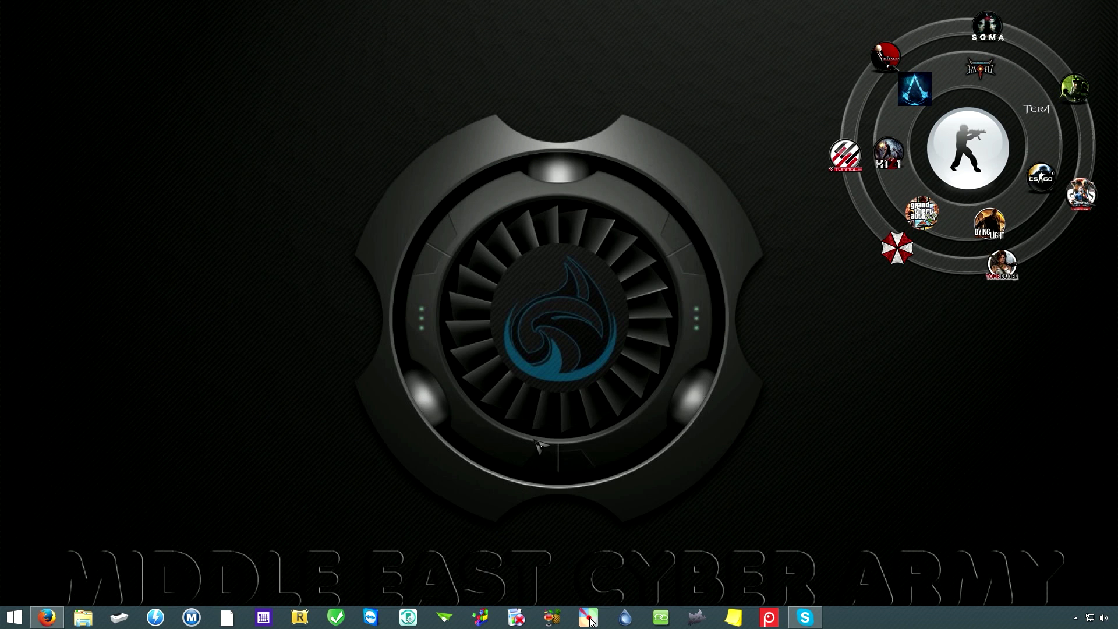
pyautogui.click(84, 617)
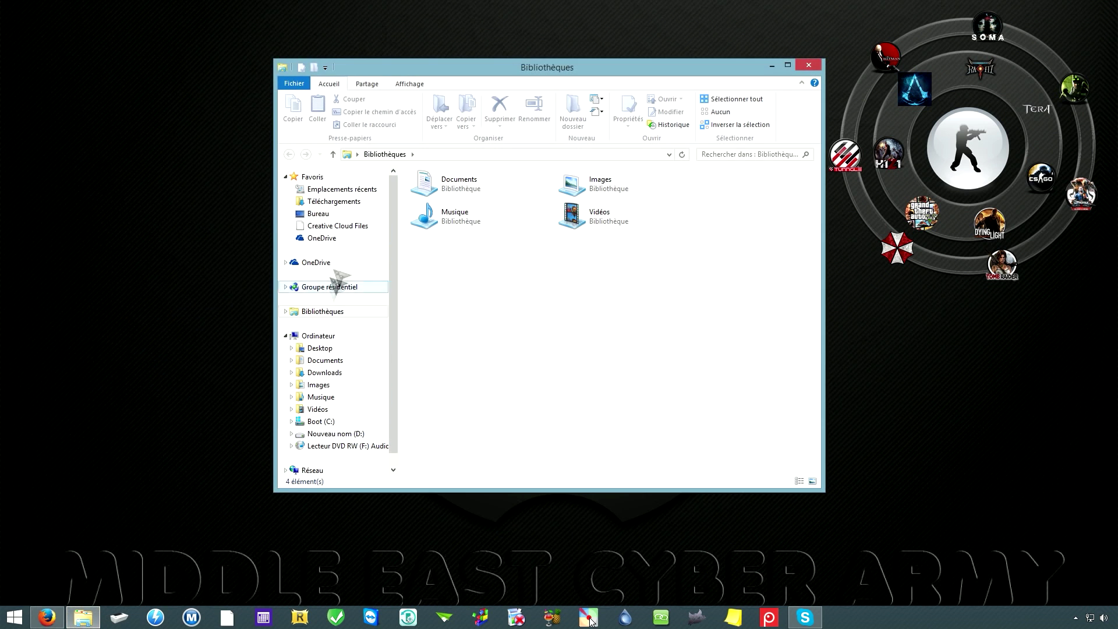
# Step: Run Rainmeter-3.3.2.exe from Téléchargements as administrator, bypassing SmartScreen and accepting UAC
pyautogui.click(350, 201)
pyautogui.moveTo(644, 69); pyautogui.dragTo(621, 72)
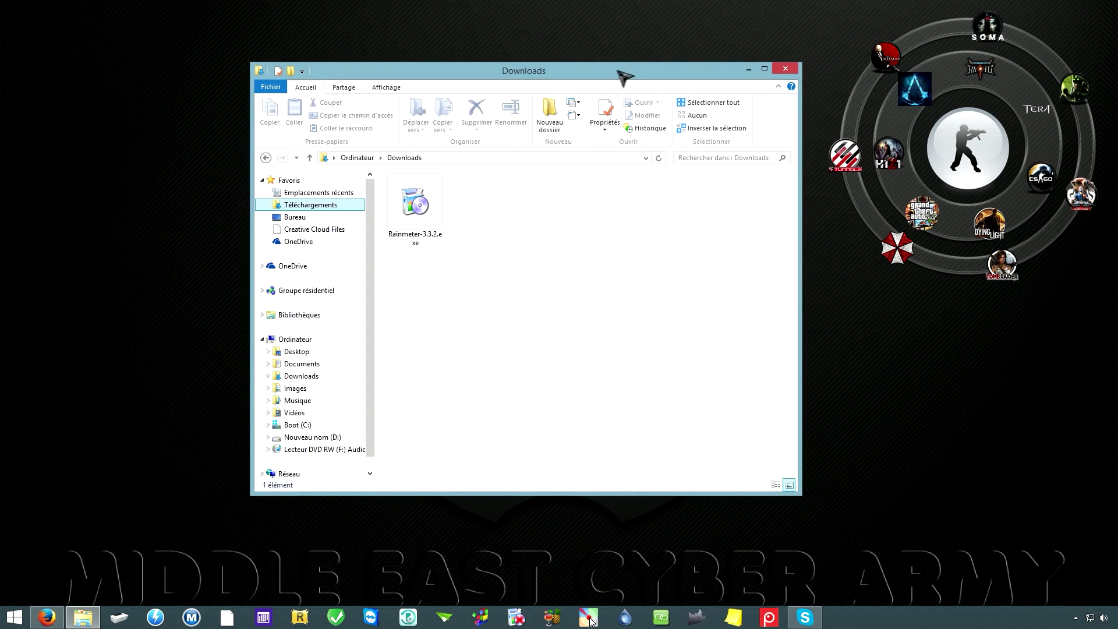
pyautogui.click(415, 216)
pyautogui.rightClick(410, 213)
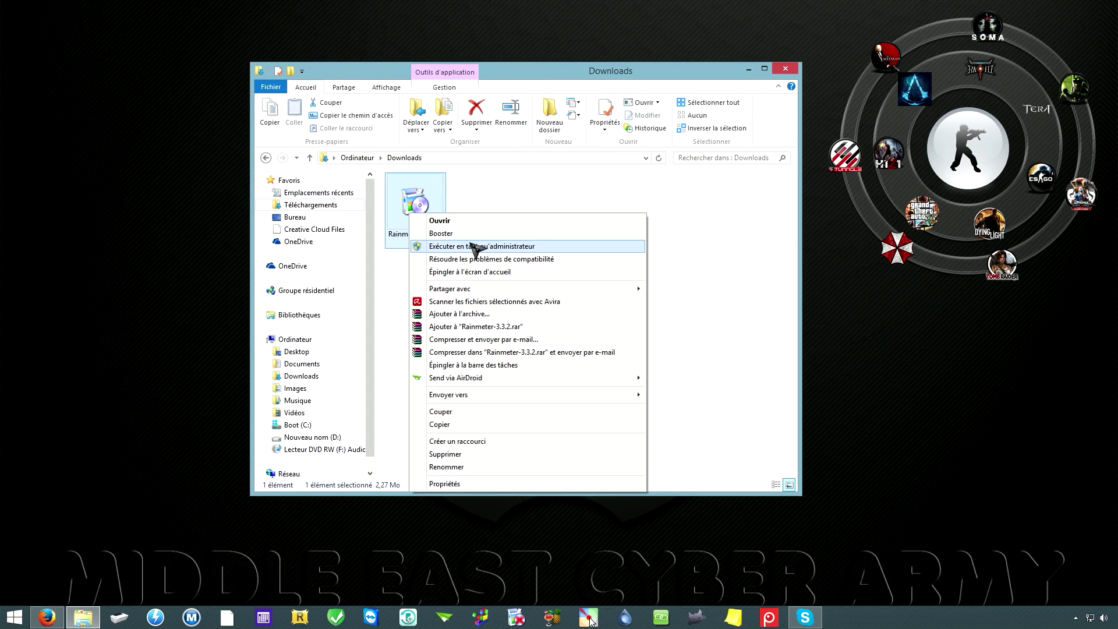
pyautogui.click(472, 247)
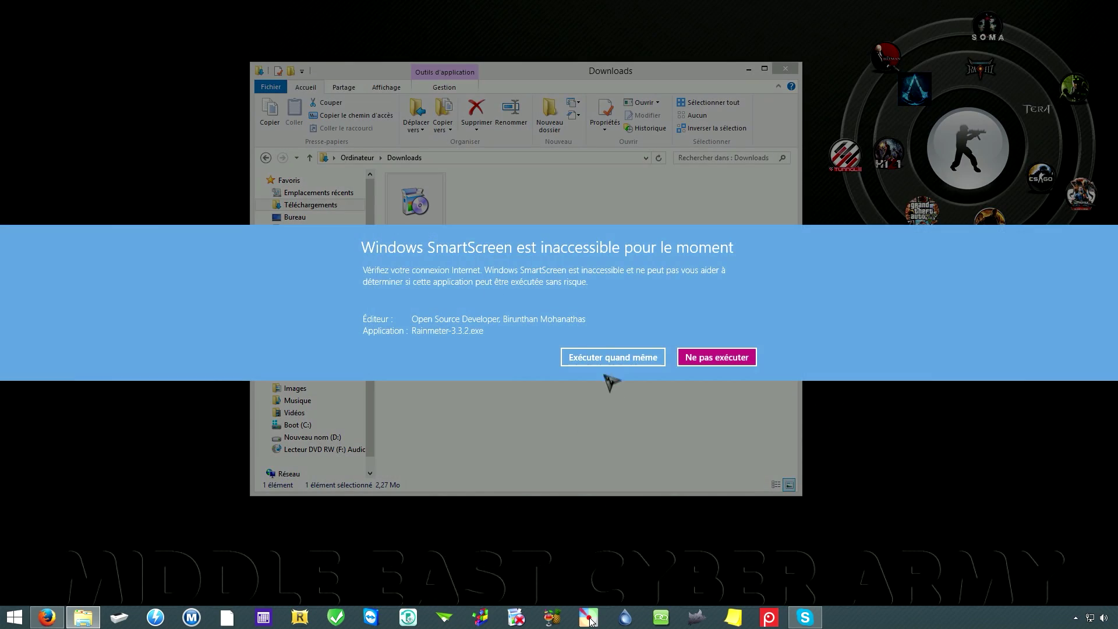
pyautogui.click(606, 358)
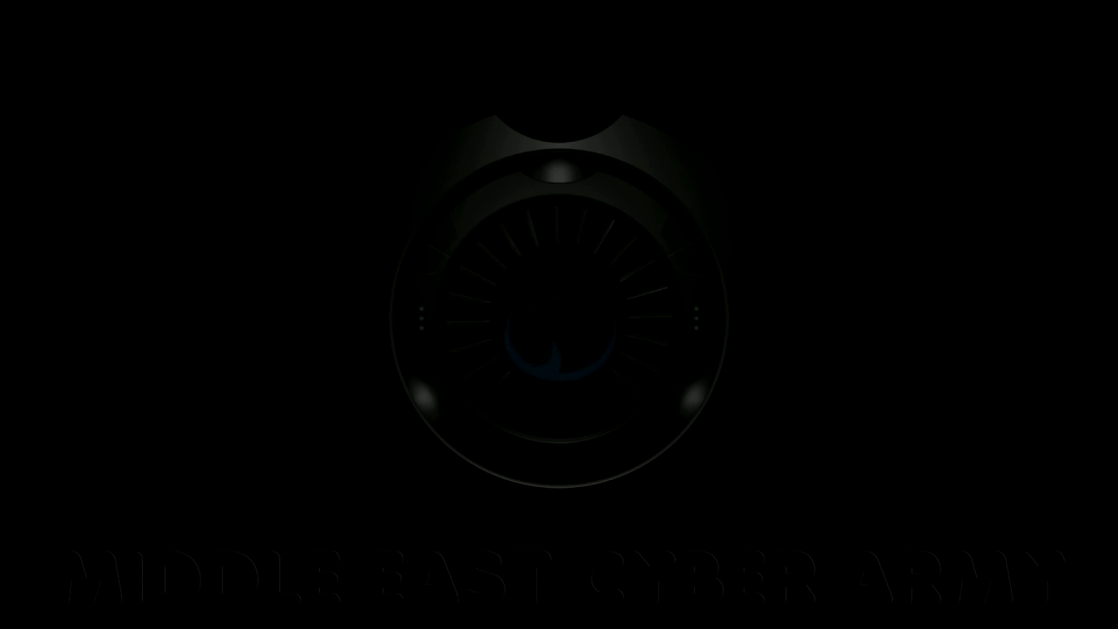
pyautogui.click(609, 334)
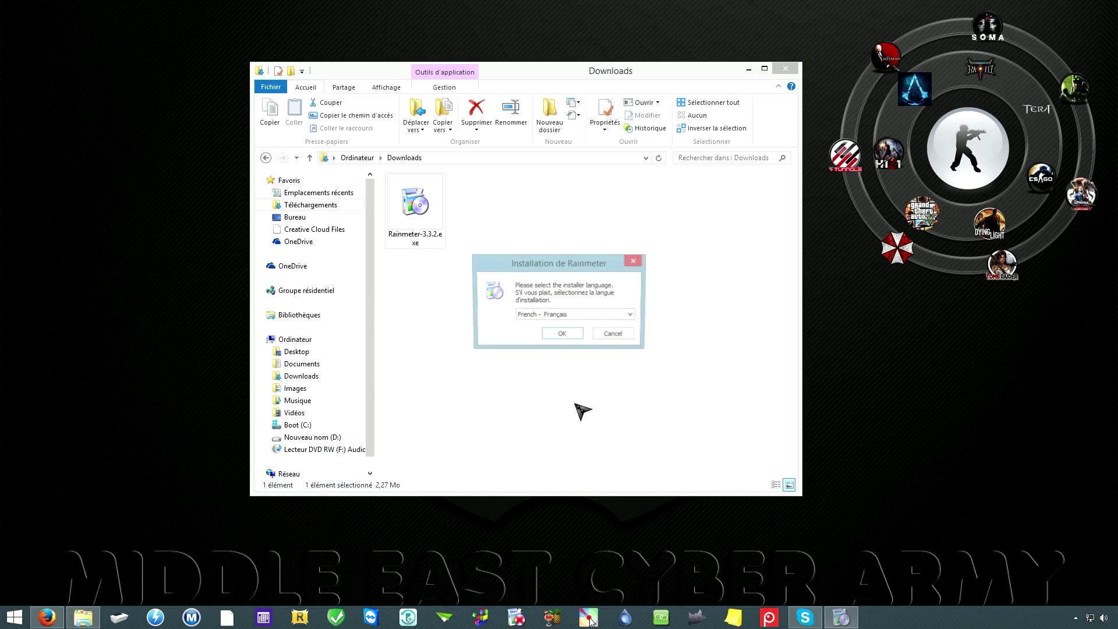
# Step: Install Rainmeter in French as a normal 64-bit setup with autostart, and launch it
pyautogui.click(563, 335)
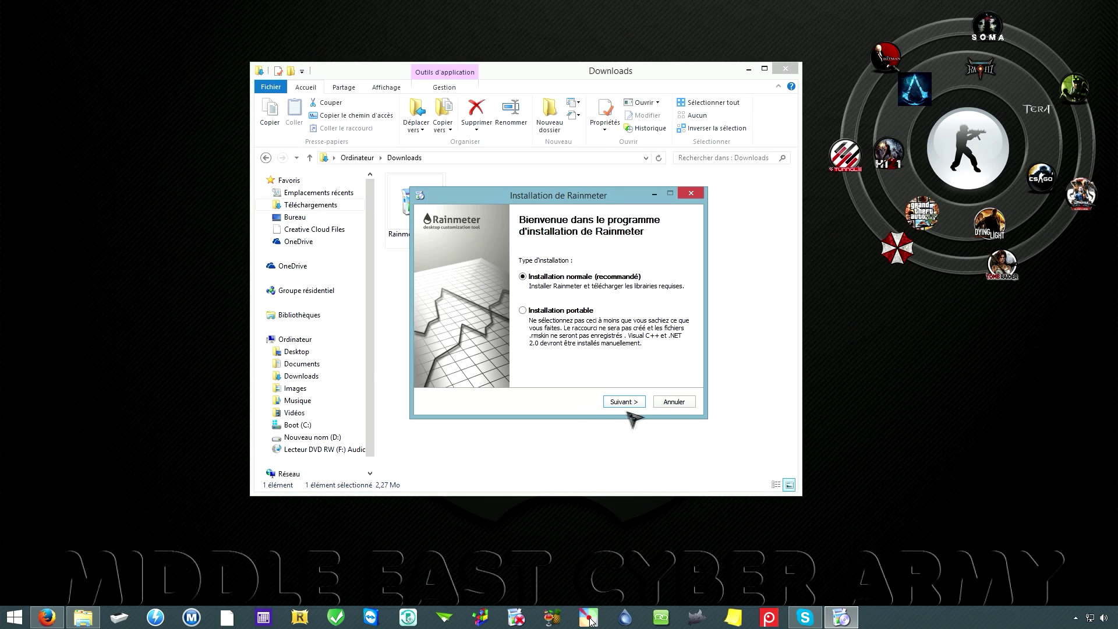
pyautogui.click(624, 402)
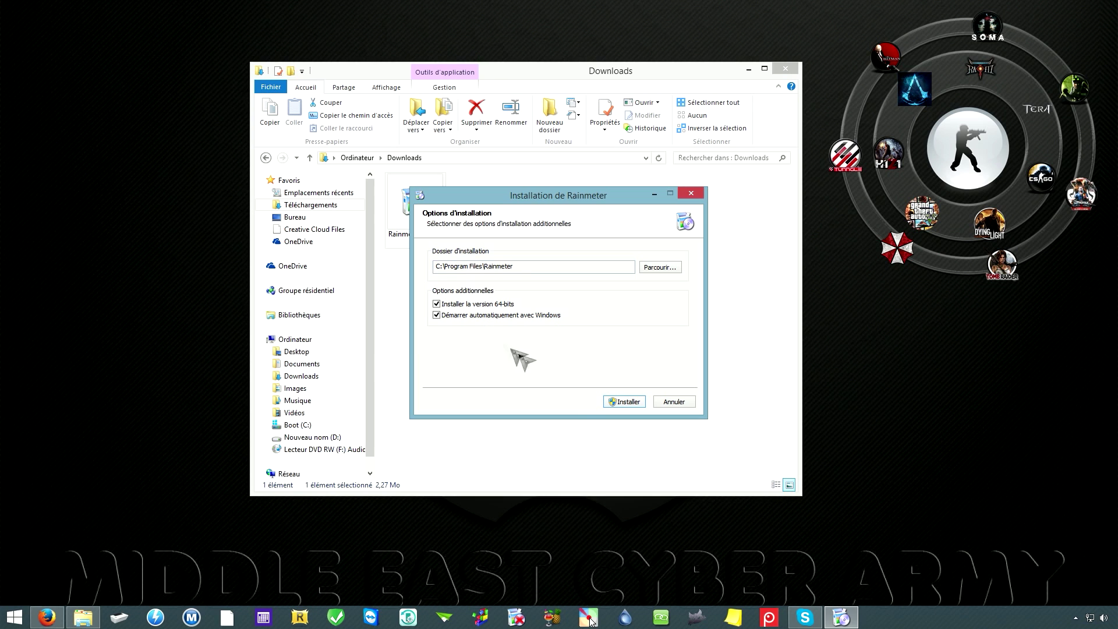
pyautogui.click(629, 403)
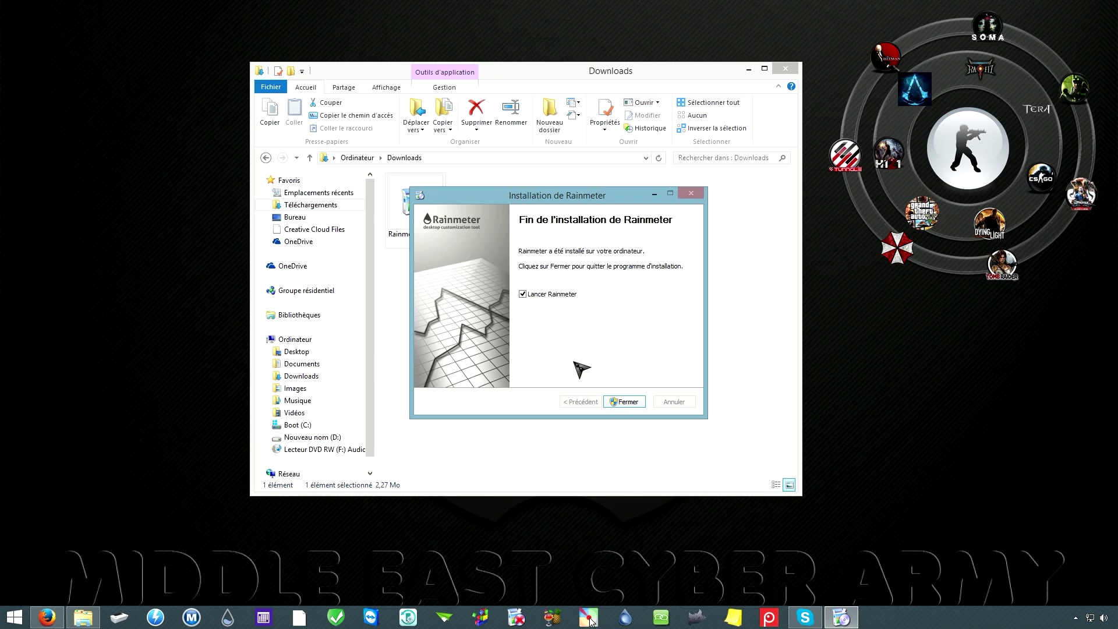
pyautogui.click(627, 402)
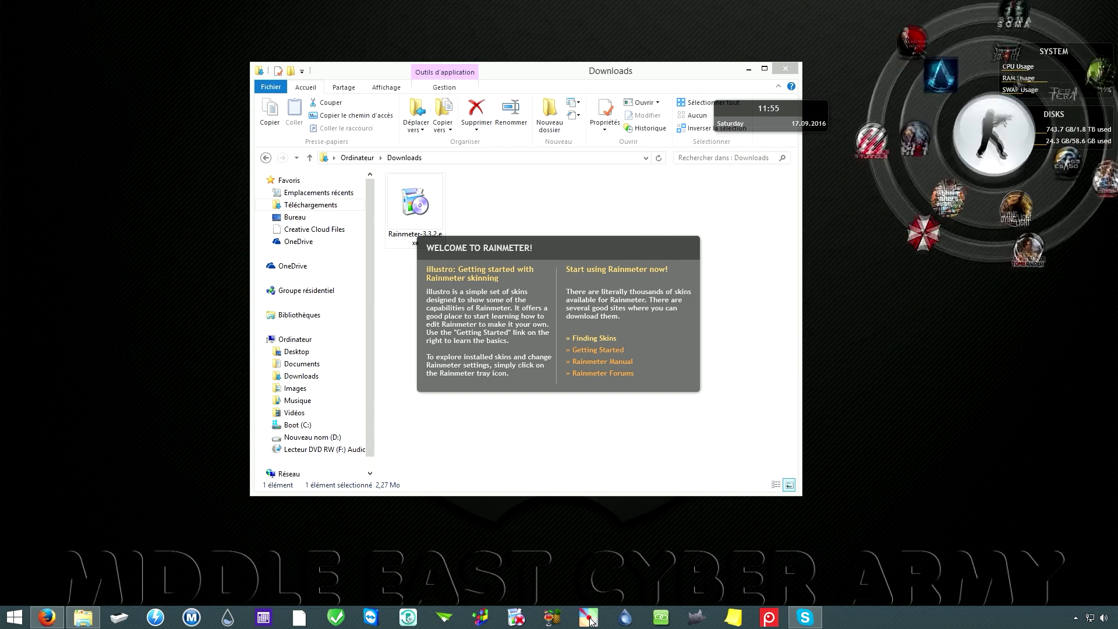
# Step: Move the SYSTEM and DISKS widgets beneath the clock and minimize the Downloads window
pyautogui.moveTo(1021, 63); pyautogui.dragTo(736, 185)
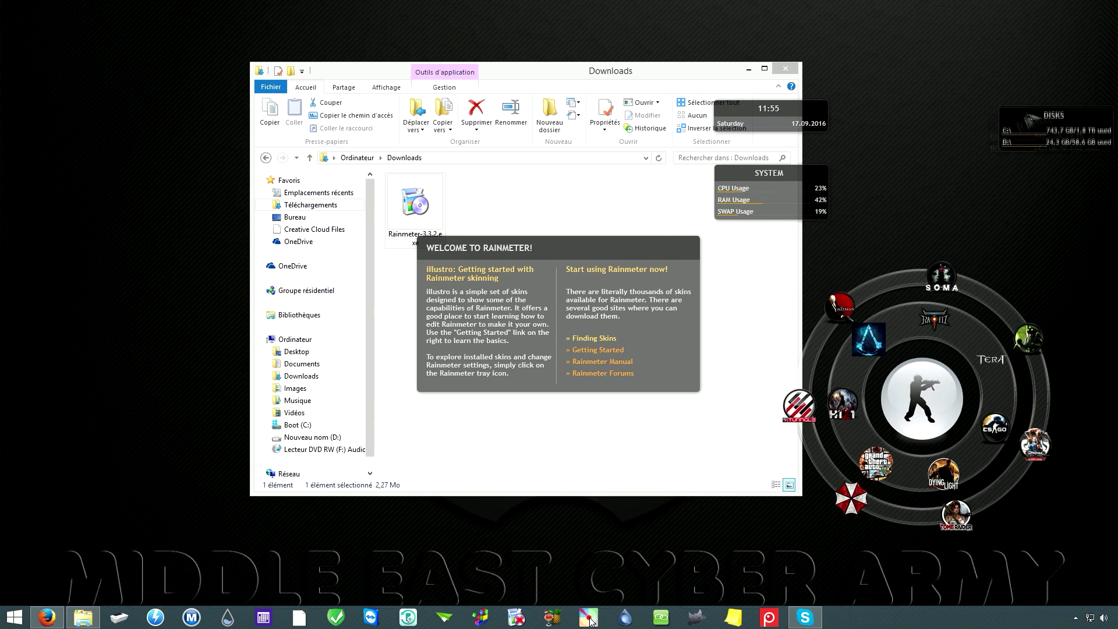
pyautogui.moveTo(1027, 113); pyautogui.dragTo(760, 254)
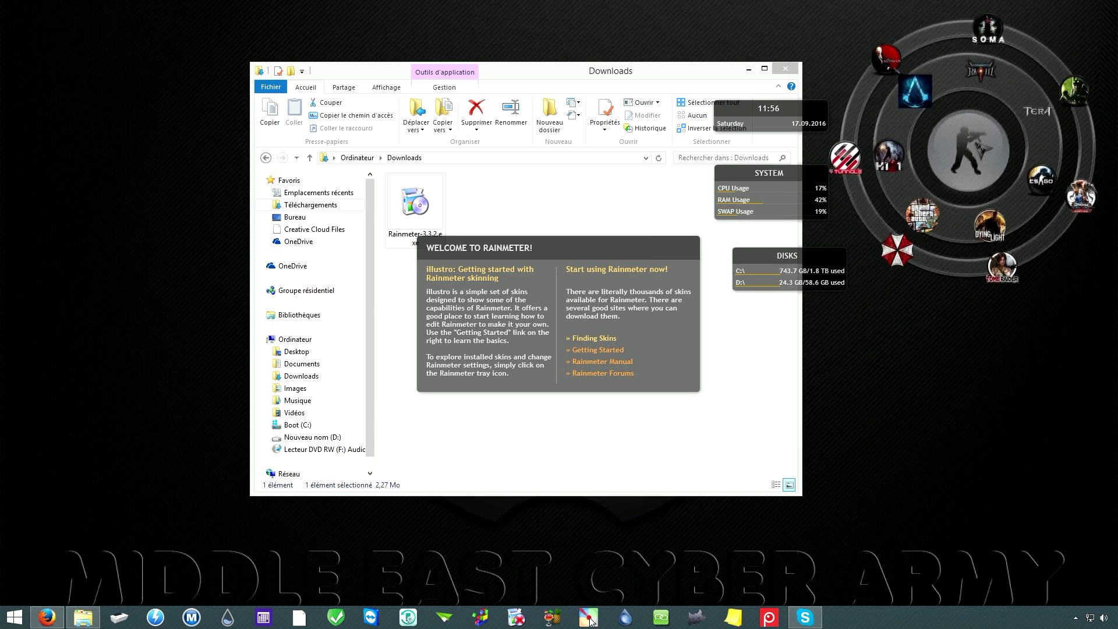
pyautogui.click(750, 70)
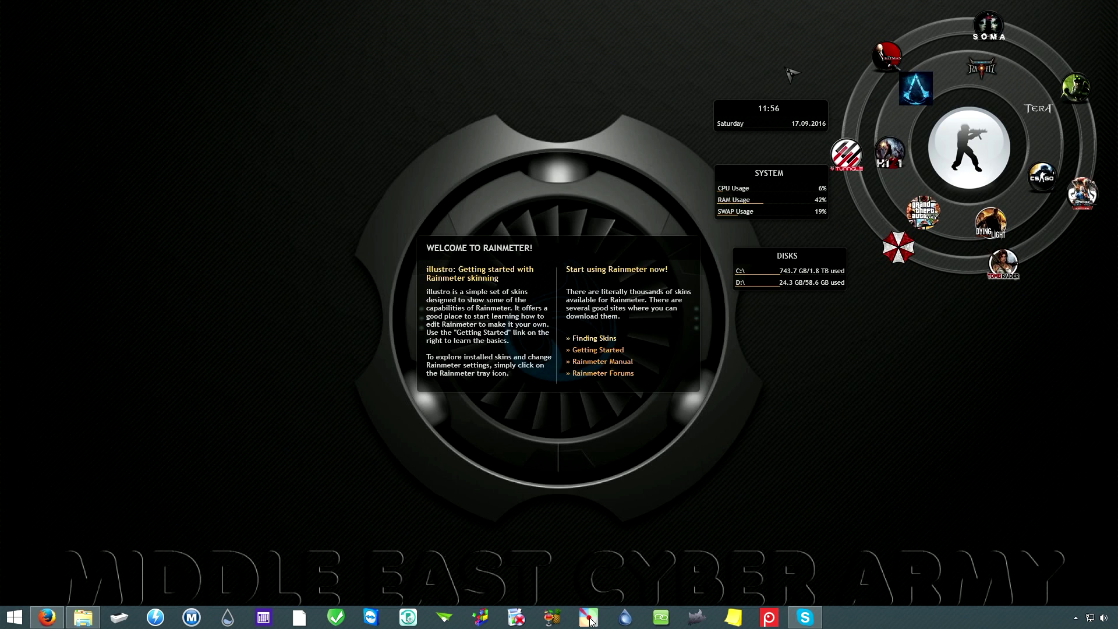
# Step: Unload the illustro Welcome, Clock, System and Disks skins, then show the hidden tray icons
pyautogui.rightClick(674, 386)
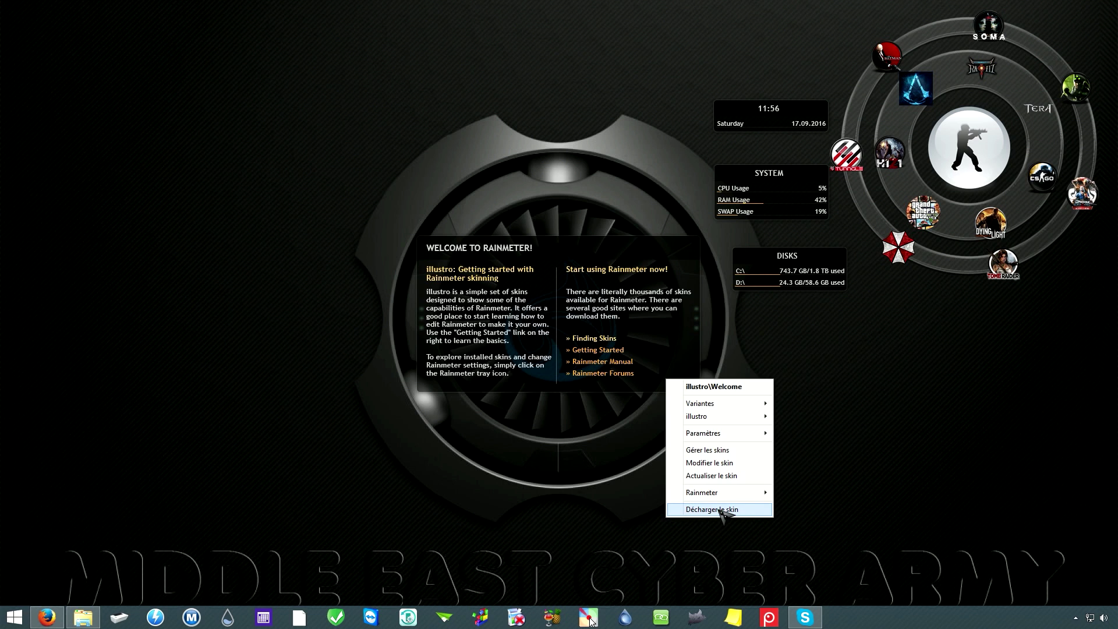
pyautogui.click(712, 509)
pyautogui.rightClick(774, 127)
pyautogui.click(816, 255)
pyautogui.rightClick(784, 209)
pyautogui.click(827, 339)
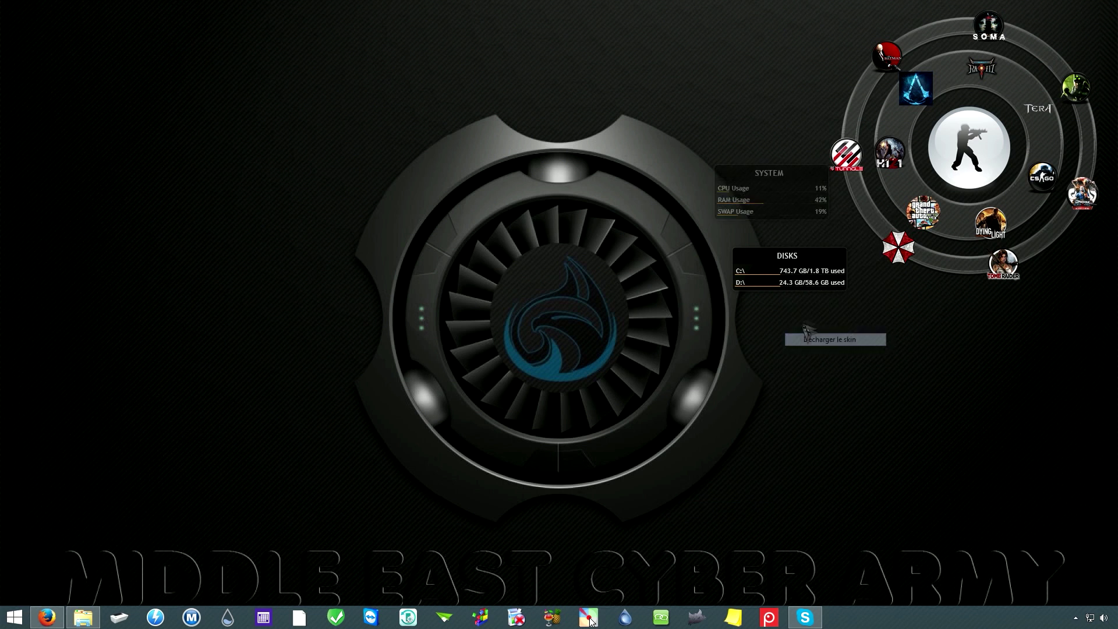
pyautogui.rightClick(762, 260)
pyautogui.click(807, 390)
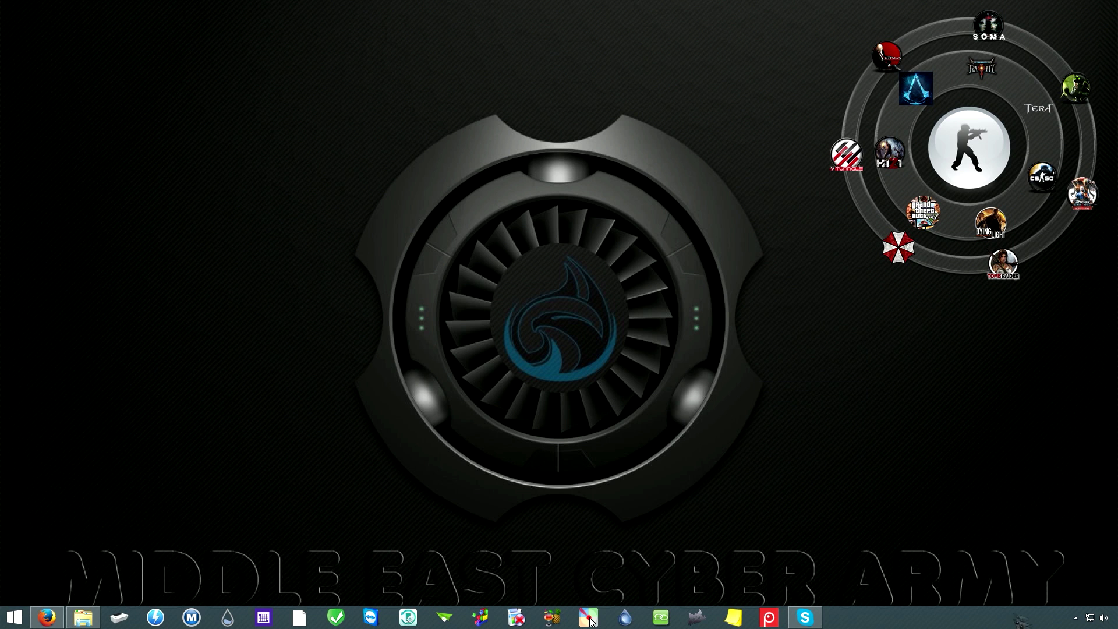
pyautogui.click(1076, 618)
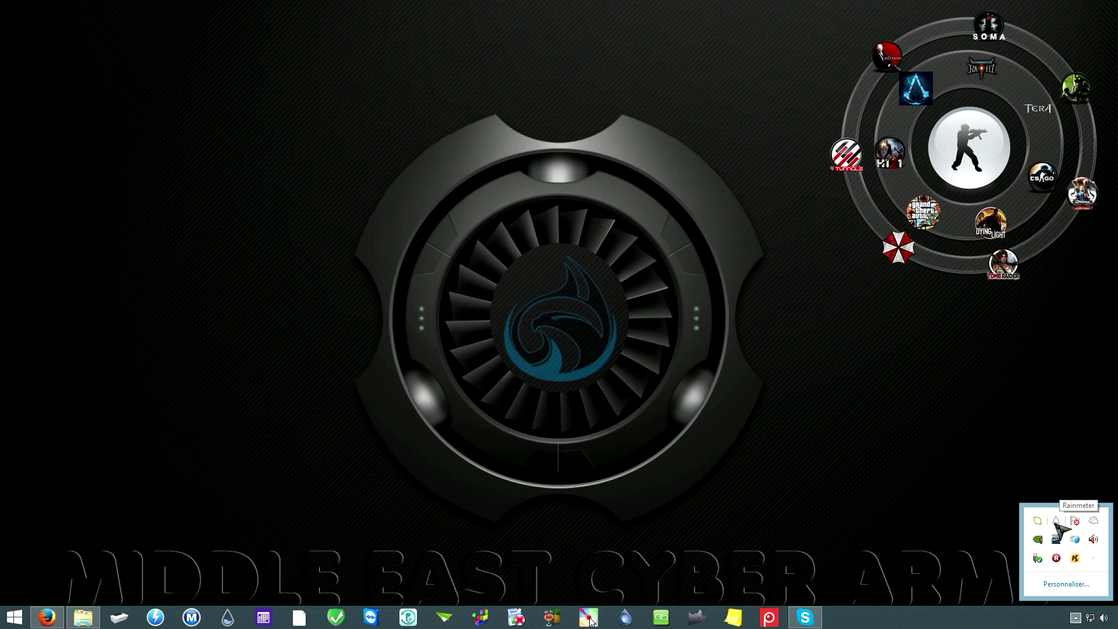
pyautogui.click(1056, 521)
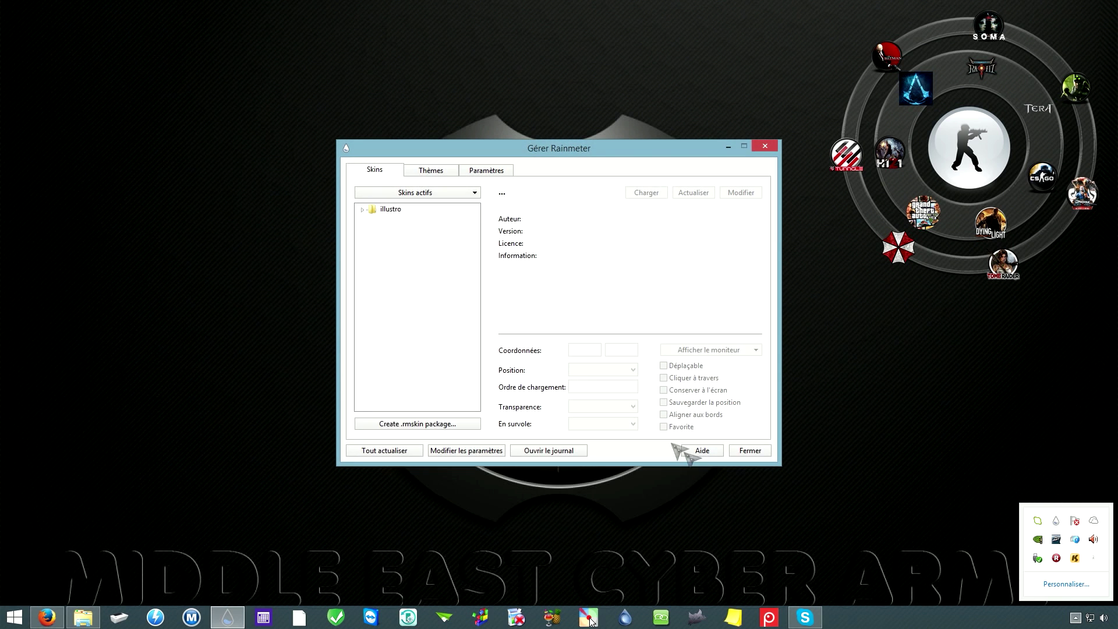
pyautogui.click(362, 209)
pyautogui.click(362, 209)
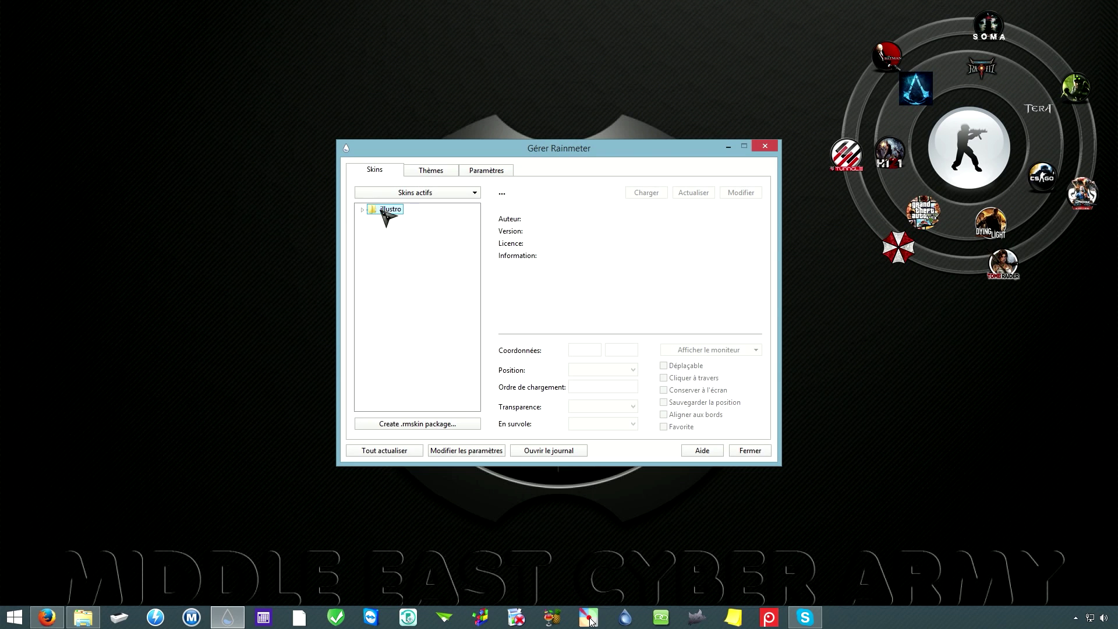
pyautogui.click(765, 146)
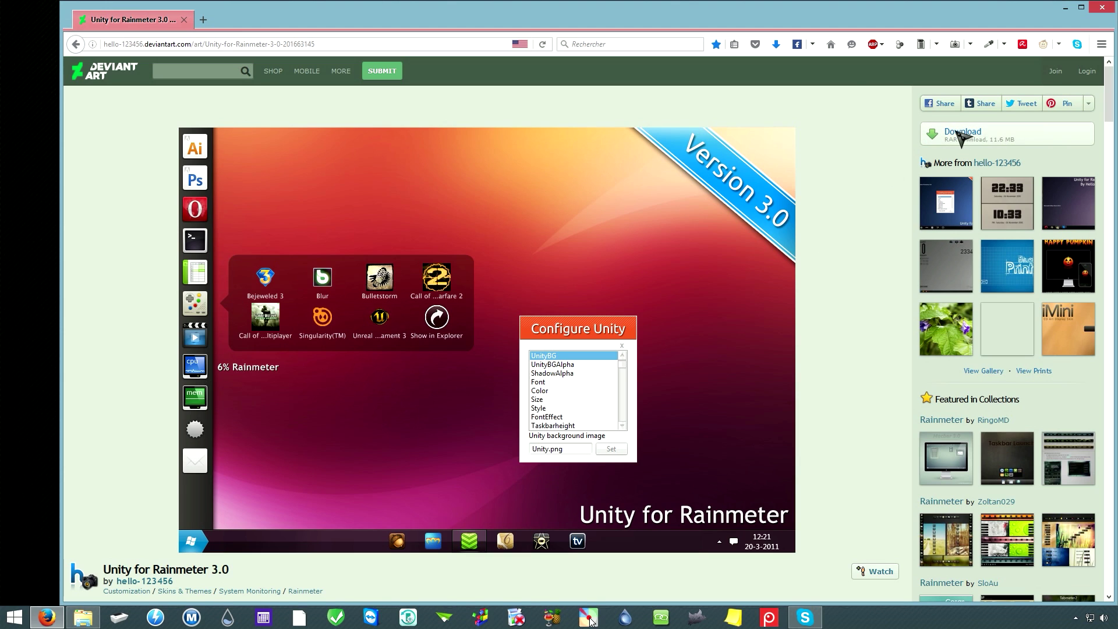
# Step: Save the Unity for Rainmeter 3.0 archive from the DeviantArt Download button
pyautogui.click(974, 135)
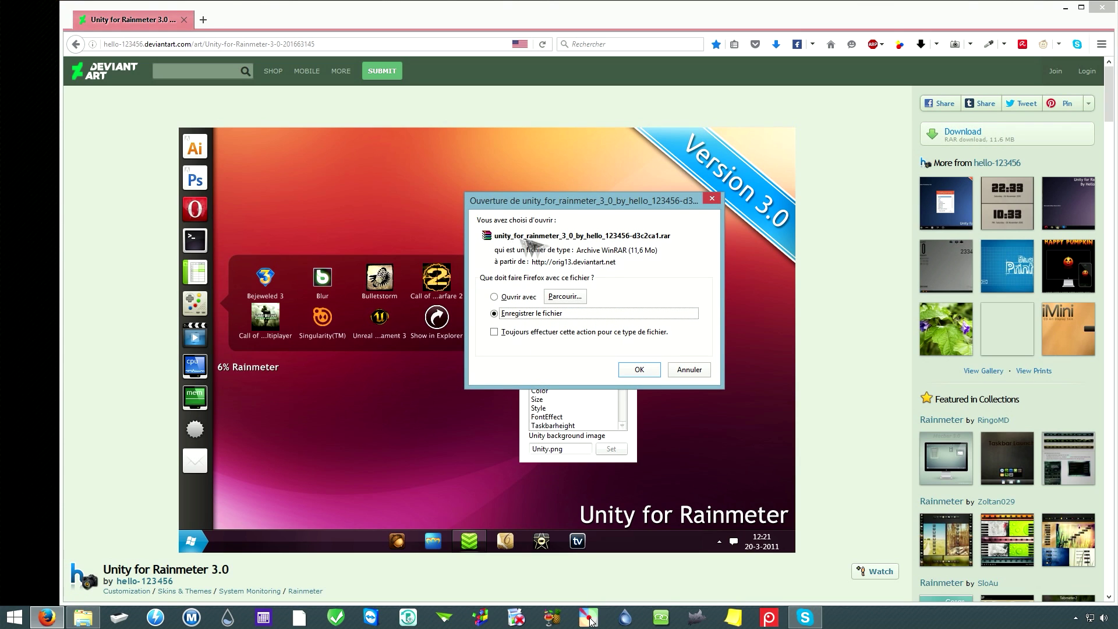
pyautogui.click(641, 370)
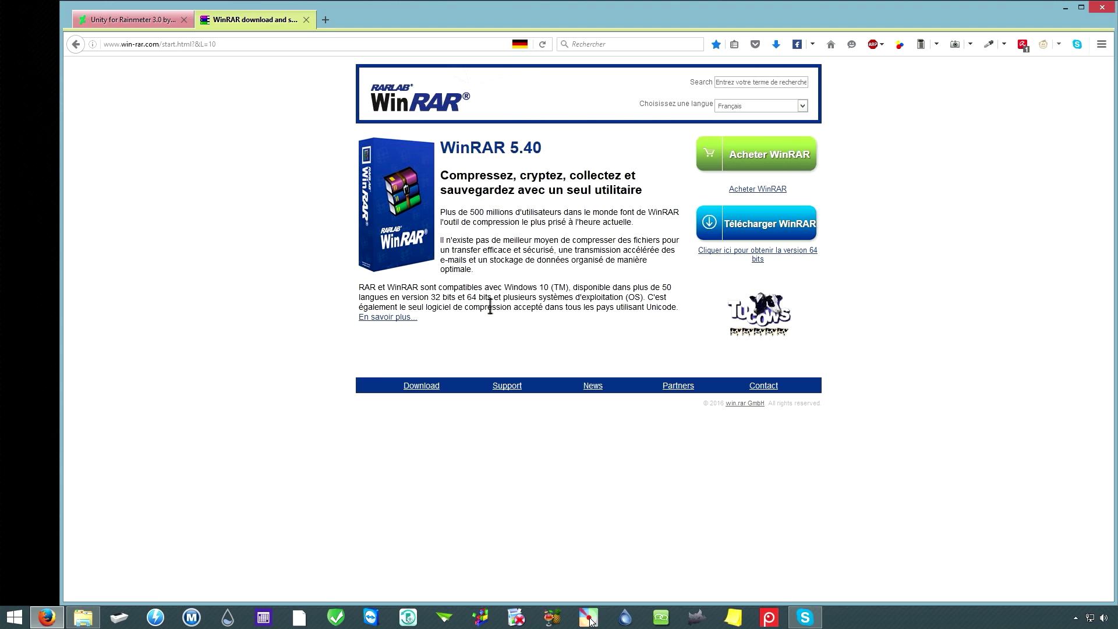
# Step: Start and then cancel the WinRAR download, closing the win-rar.com tab
pyautogui.click(769, 229)
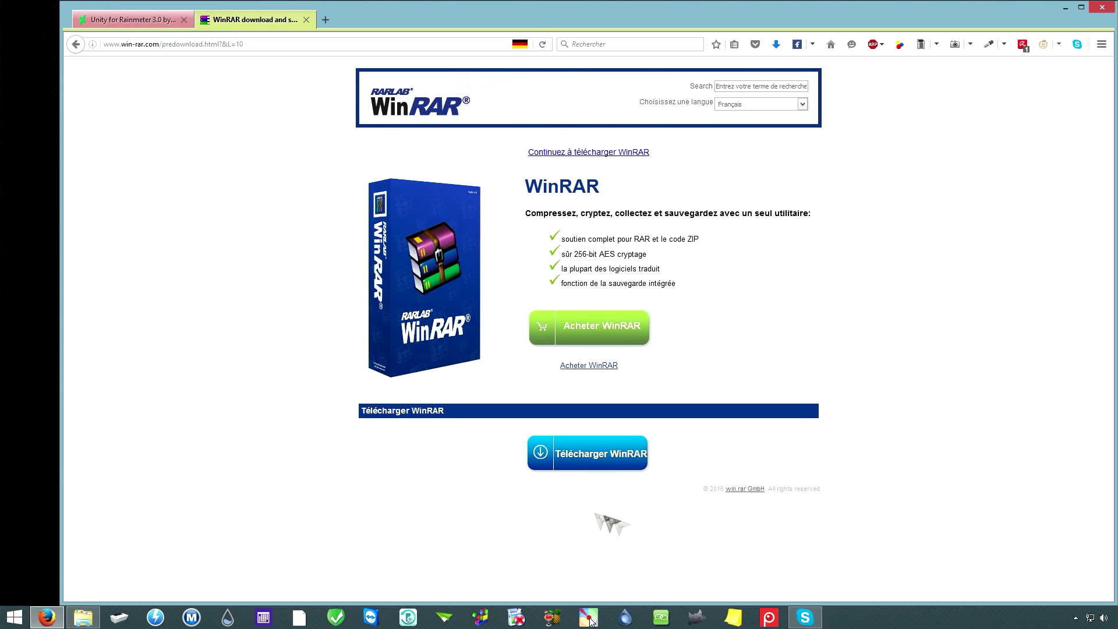
pyautogui.click(586, 455)
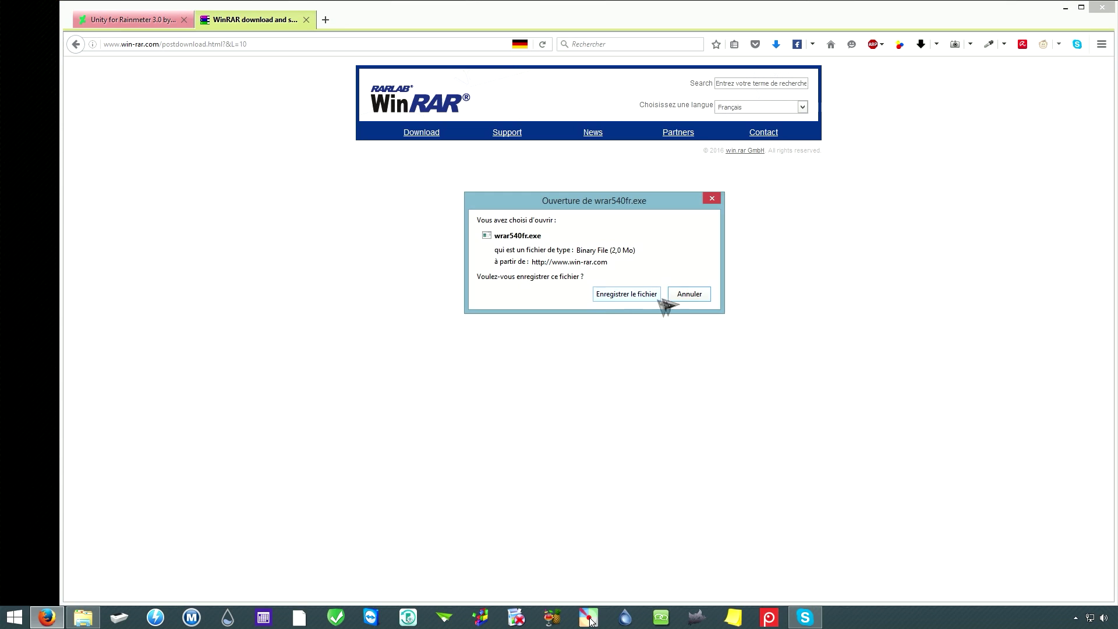
pyautogui.click(712, 199)
pyautogui.click(307, 20)
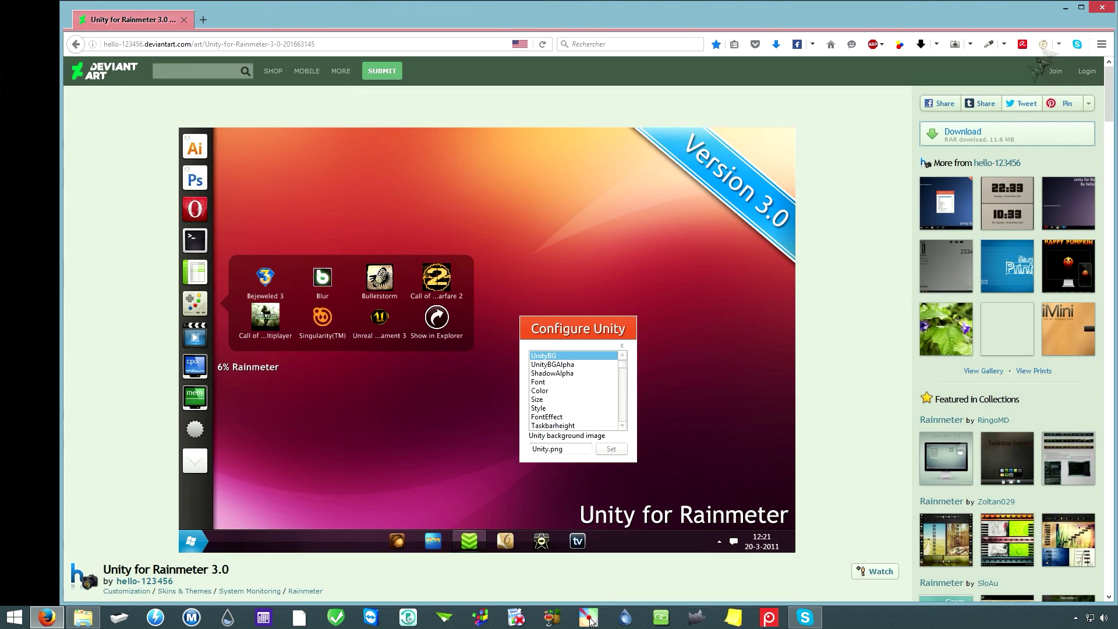
# Step: Minimize Firefox and select the Unity for Rainmeter archive in the Downloads folder
pyautogui.click(1067, 8)
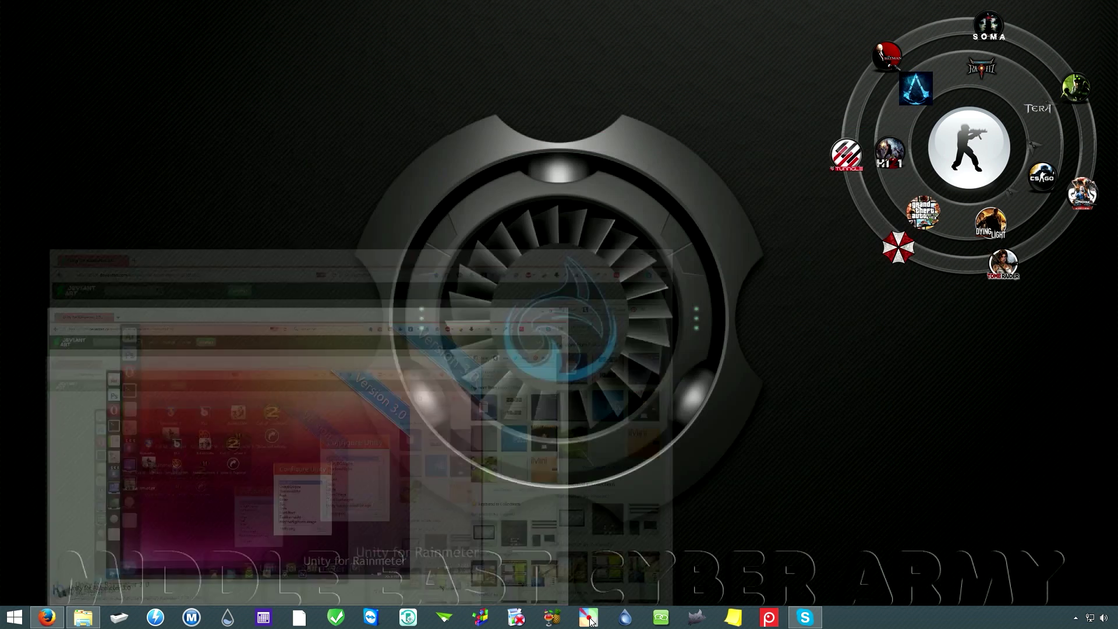
pyautogui.click(84, 618)
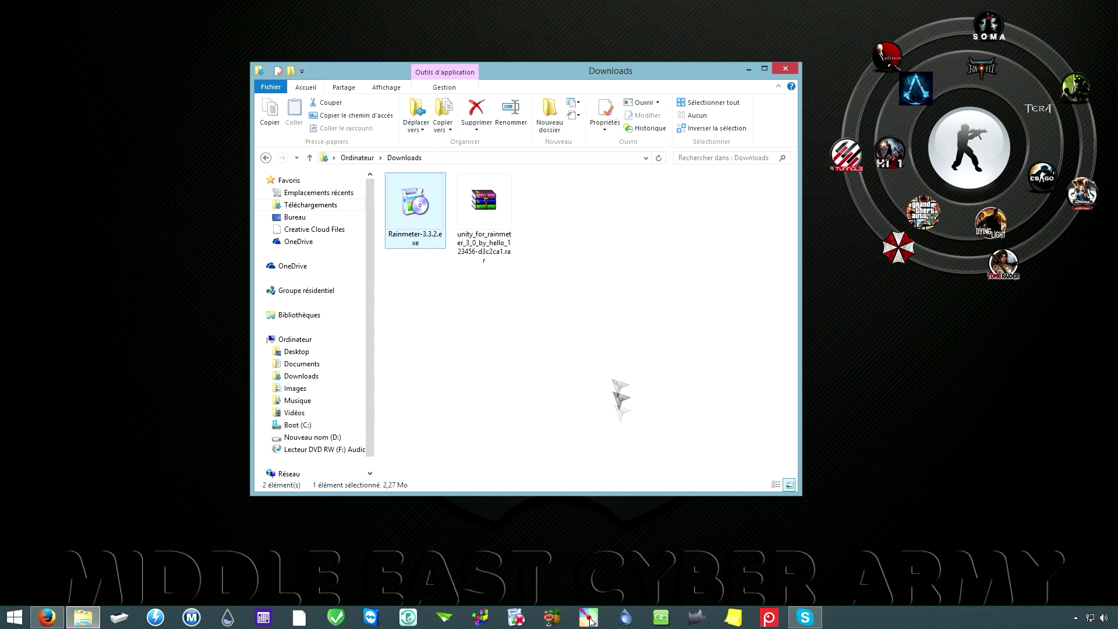
pyautogui.click(486, 216)
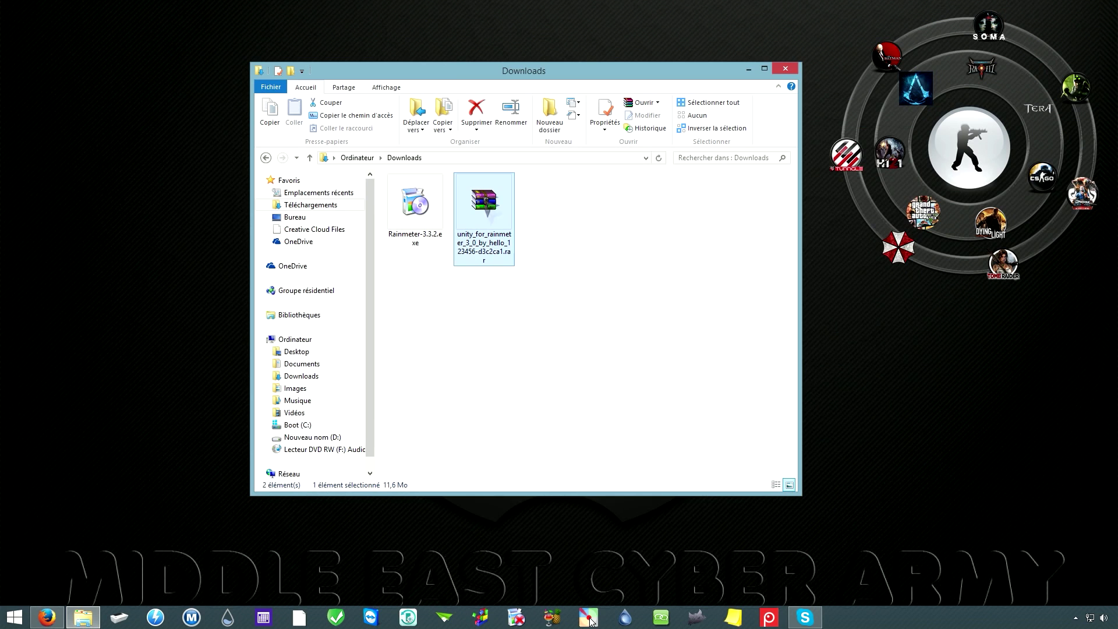
# Step: Extract the .rar to its unity_for_rainmeter folder, open it and select Unity-For-Rainmeter-V3.0.rmskin
pyautogui.moveTo(495, 214)
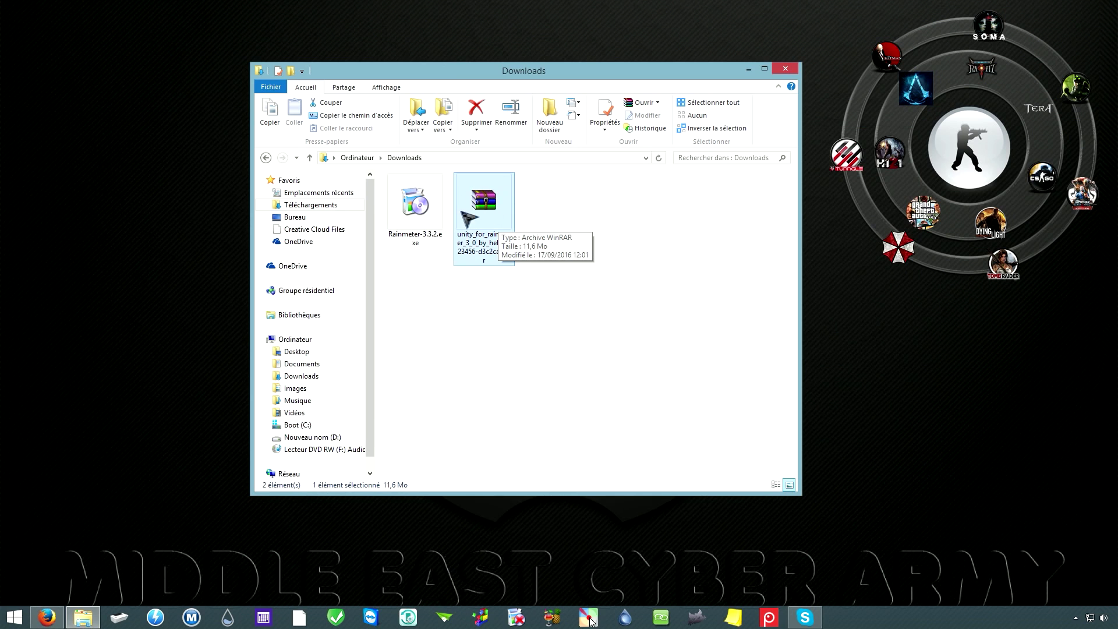
pyautogui.rightClick(490, 207)
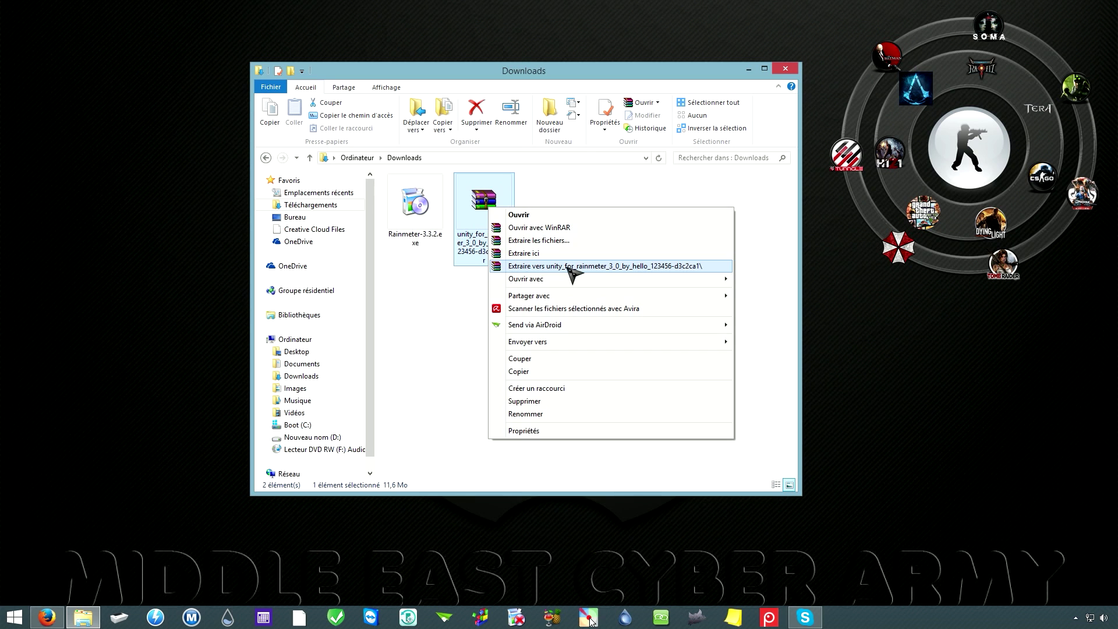
pyautogui.click(573, 274)
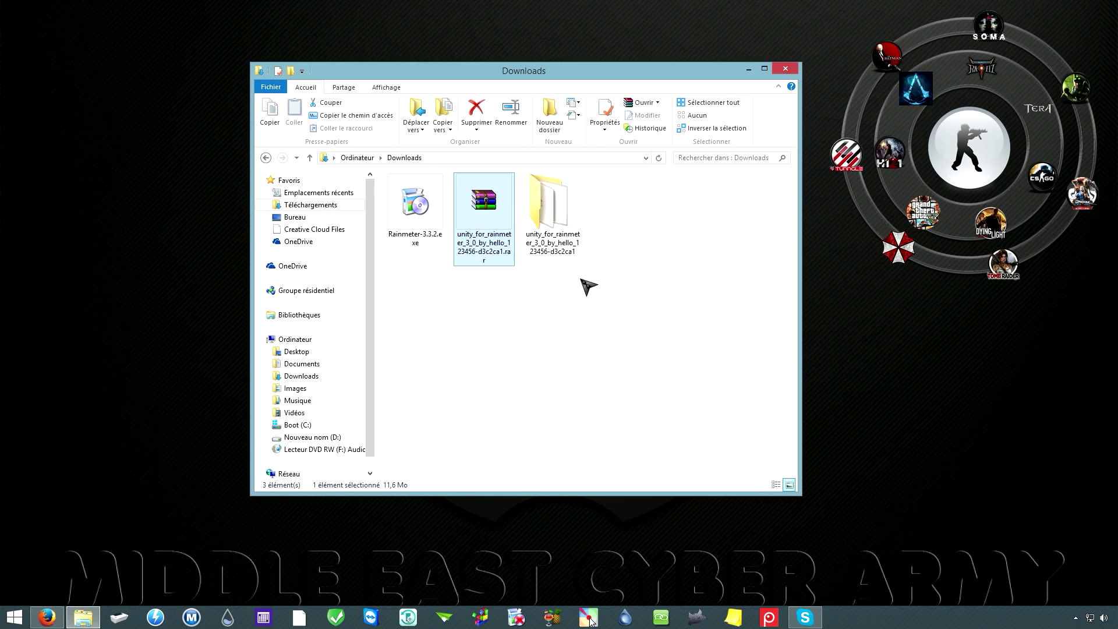
pyautogui.doubleClick(558, 214)
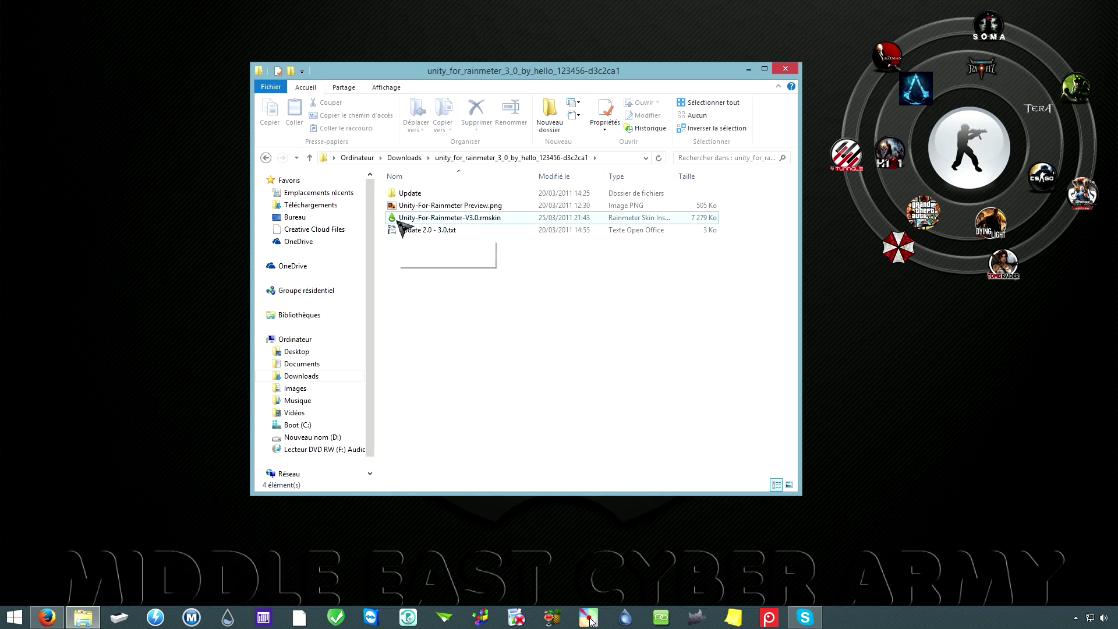
pyautogui.click(444, 219)
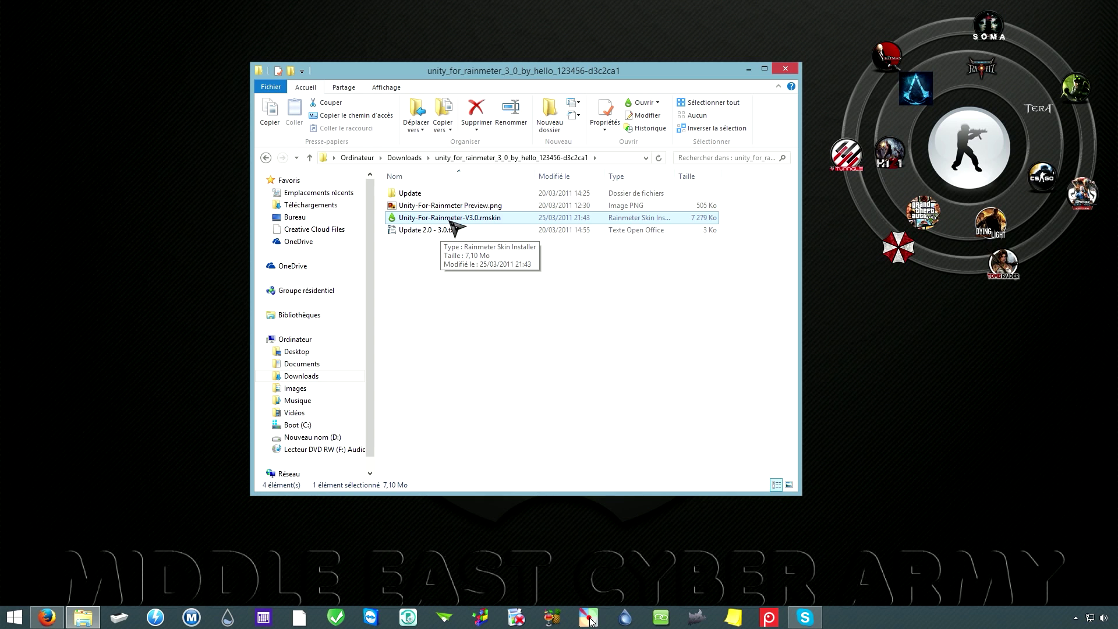
# Step: Open Unity-For-Rainmeter-V3.0.rmskin in the Rainmeter Skin Installer and install it
pyautogui.doubleClick(450, 221)
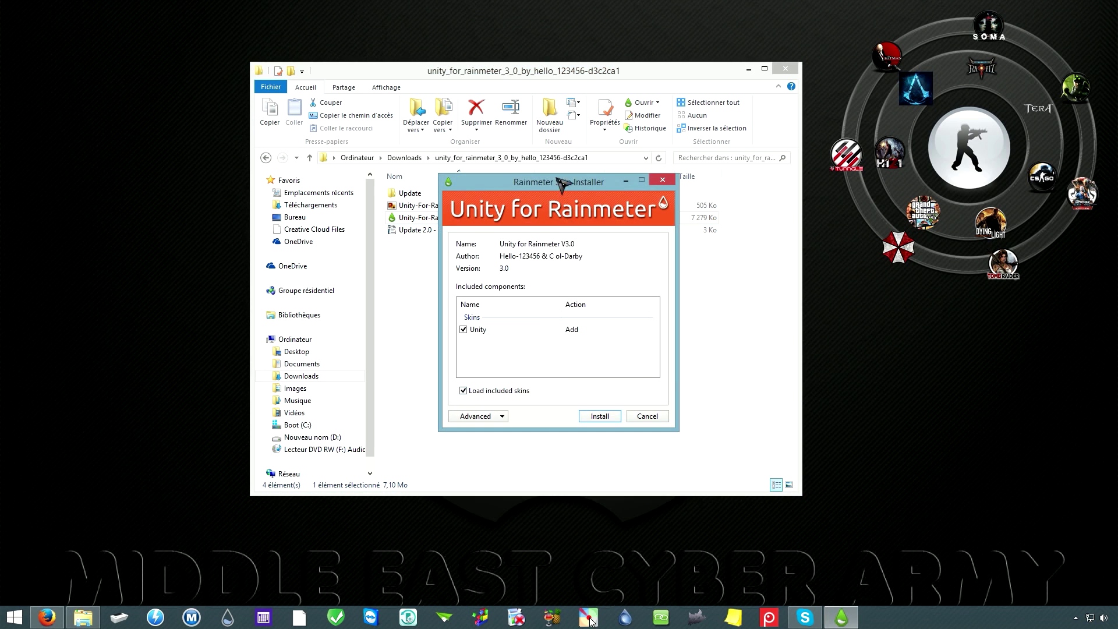
pyautogui.moveTo(562, 184); pyautogui.dragTo(558, 166)
pyautogui.click(748, 68)
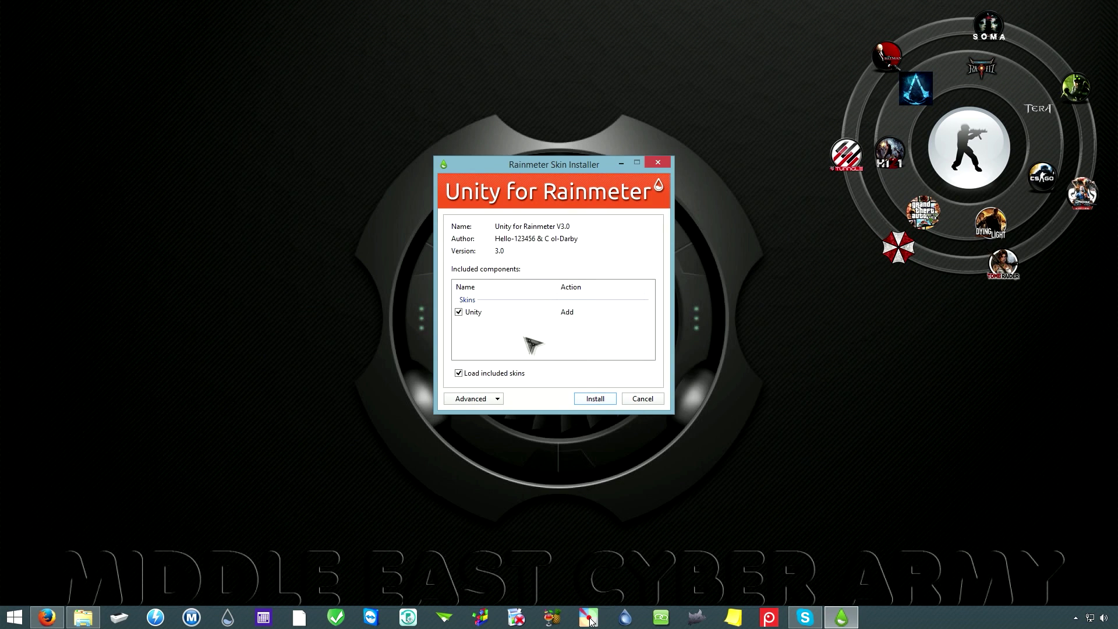
pyautogui.click(594, 399)
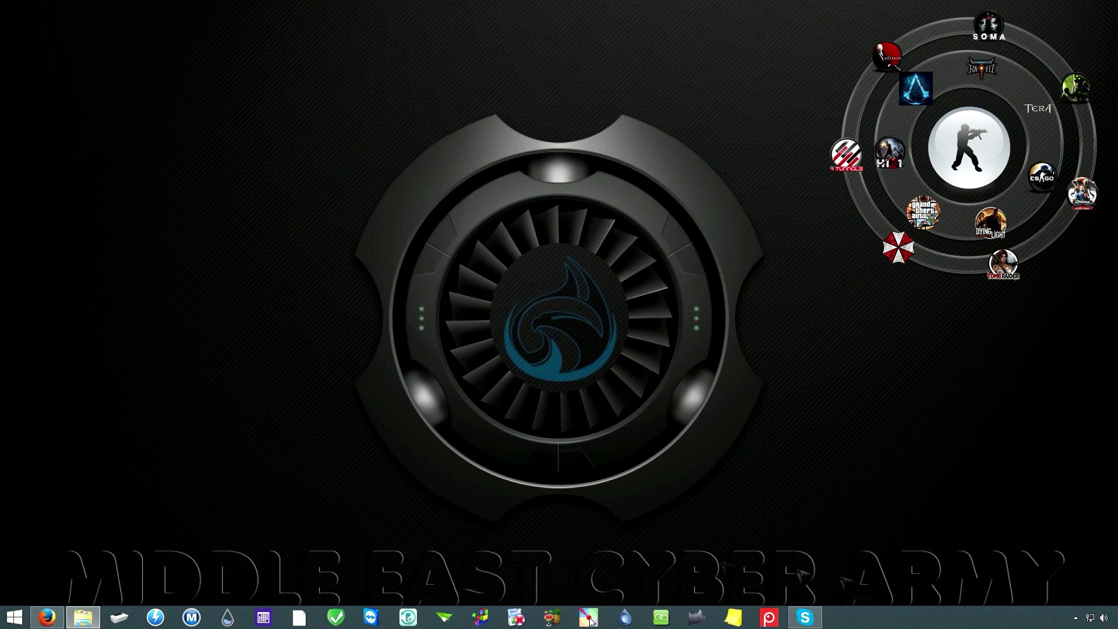
# Step: Open the Rainmeter skin manager from the tray and refresh so the new Unity skin appears
pyautogui.click(1076, 618)
pyautogui.click(1056, 520)
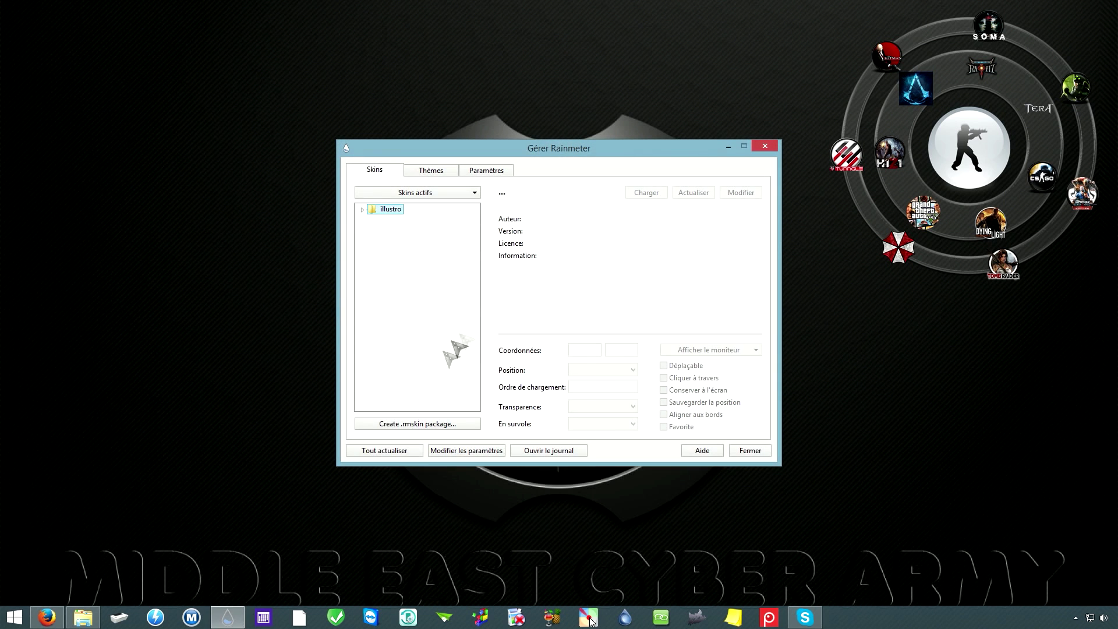
pyautogui.click(394, 454)
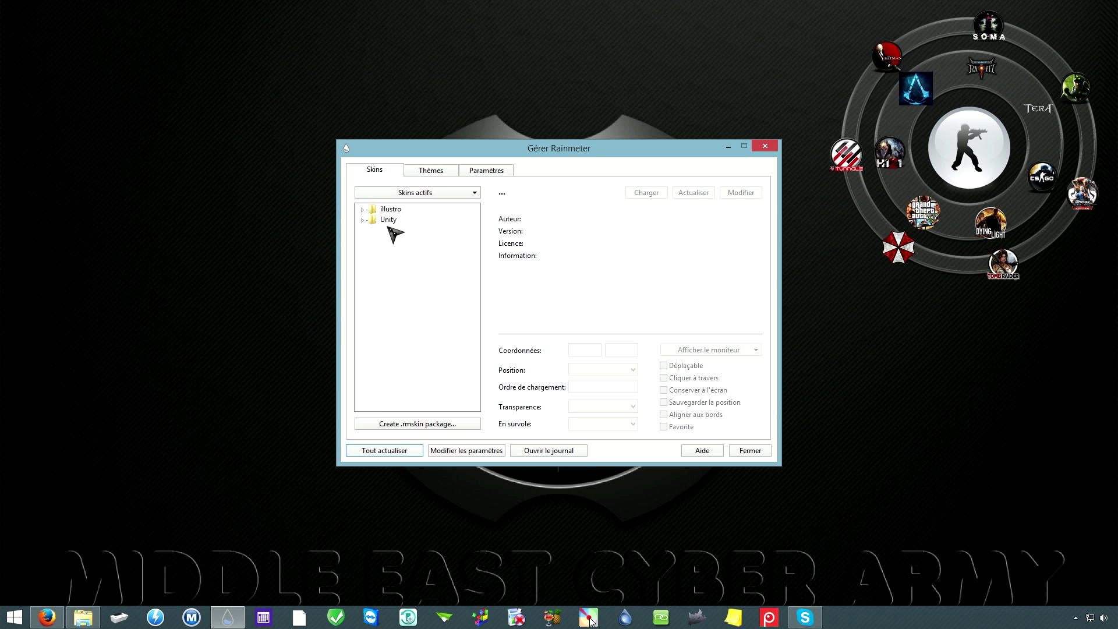
# Step: Browse the Unity folder's Widgets, then select and load Unity-for-Rainmeter.ini
pyautogui.click(365, 220)
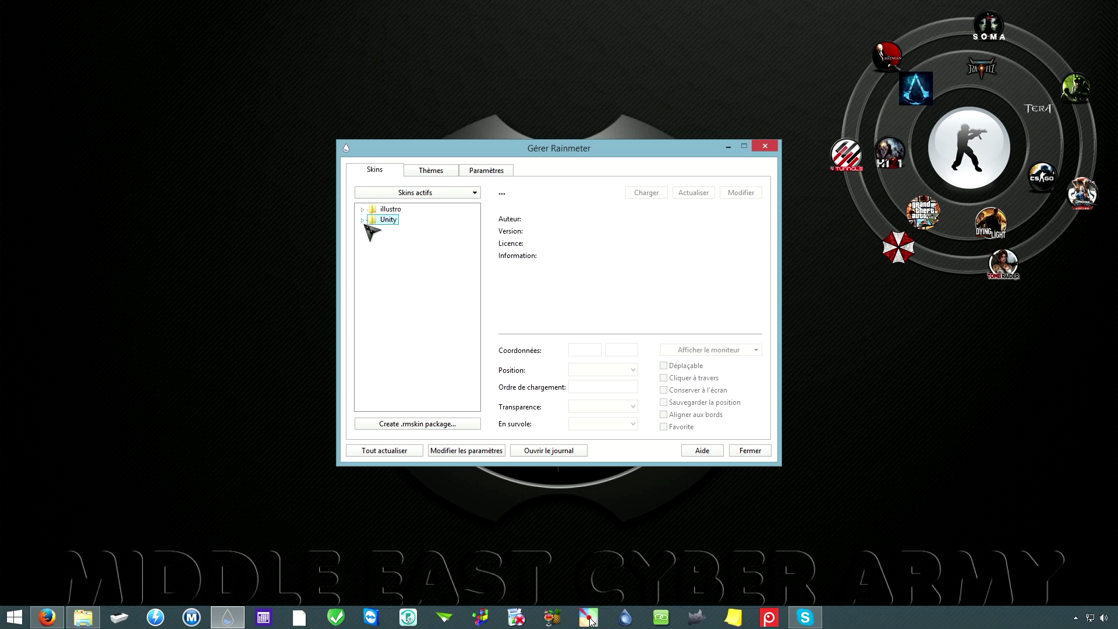
pyautogui.click(362, 220)
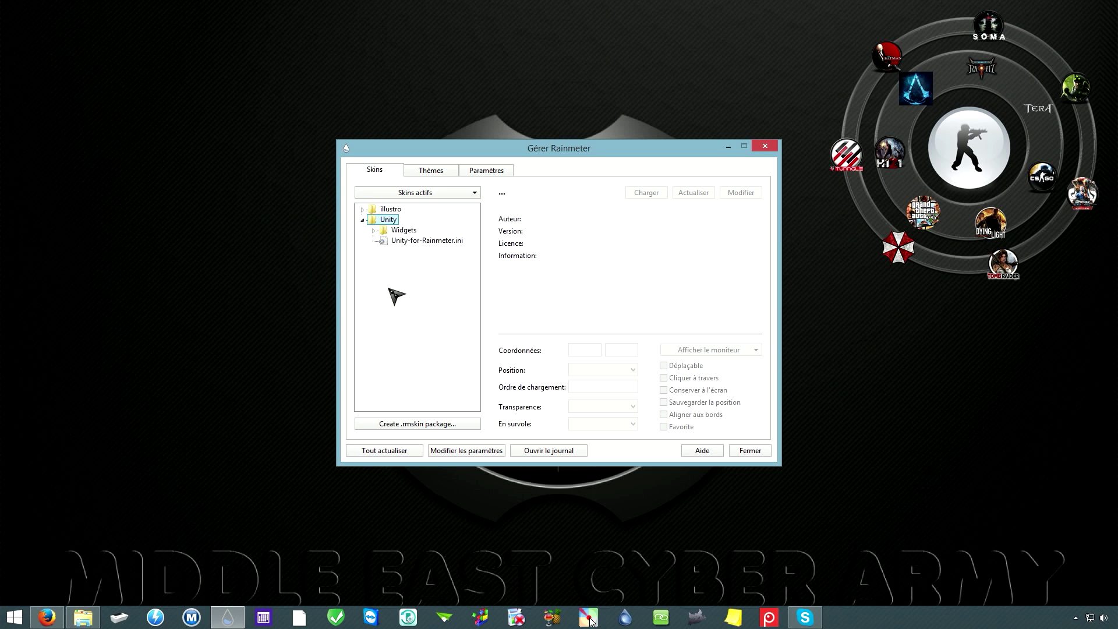
pyautogui.click(404, 231)
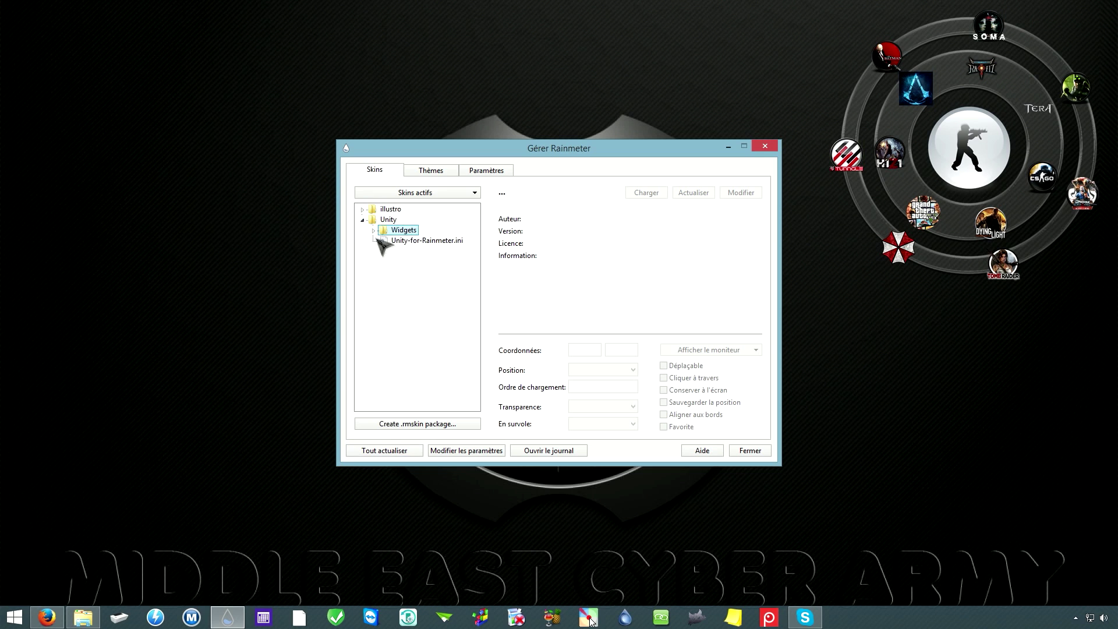
pyautogui.click(374, 231)
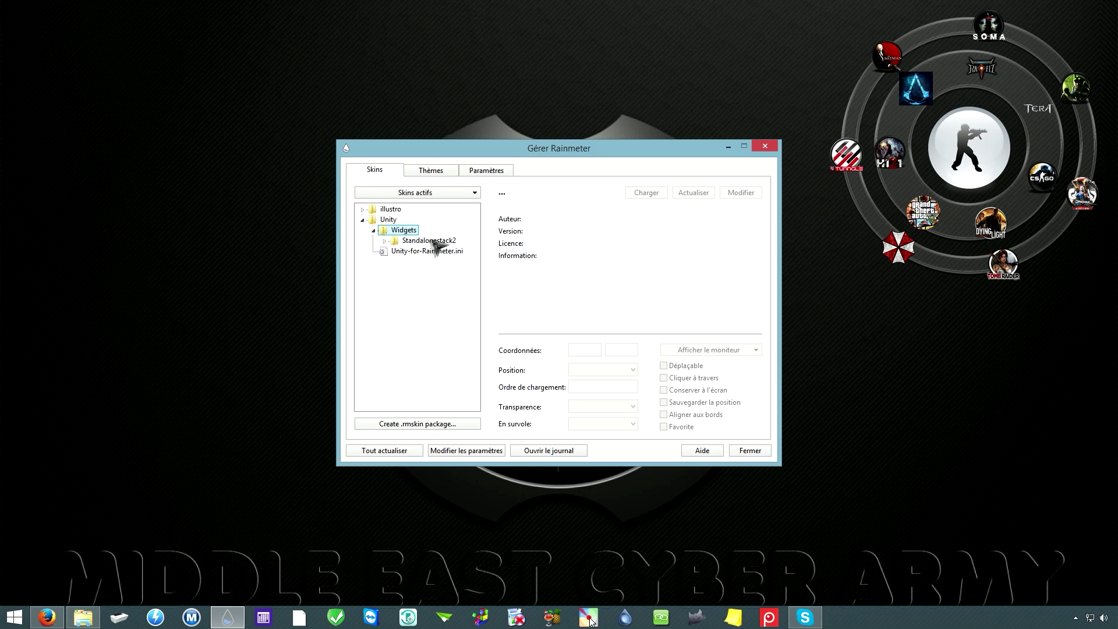
pyautogui.click(412, 242)
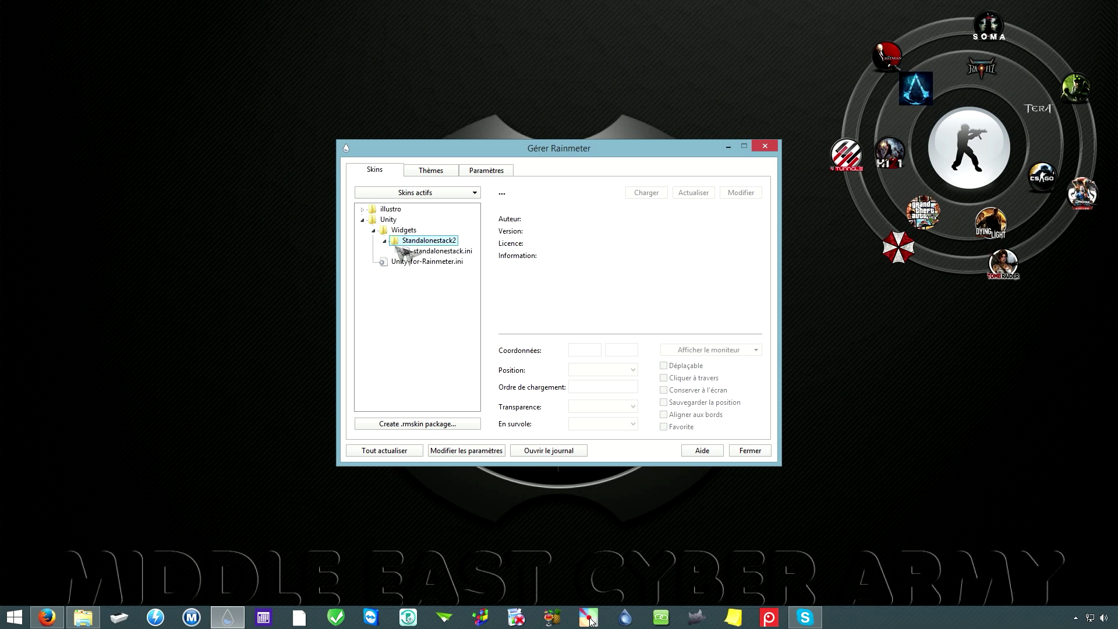
pyautogui.click(374, 231)
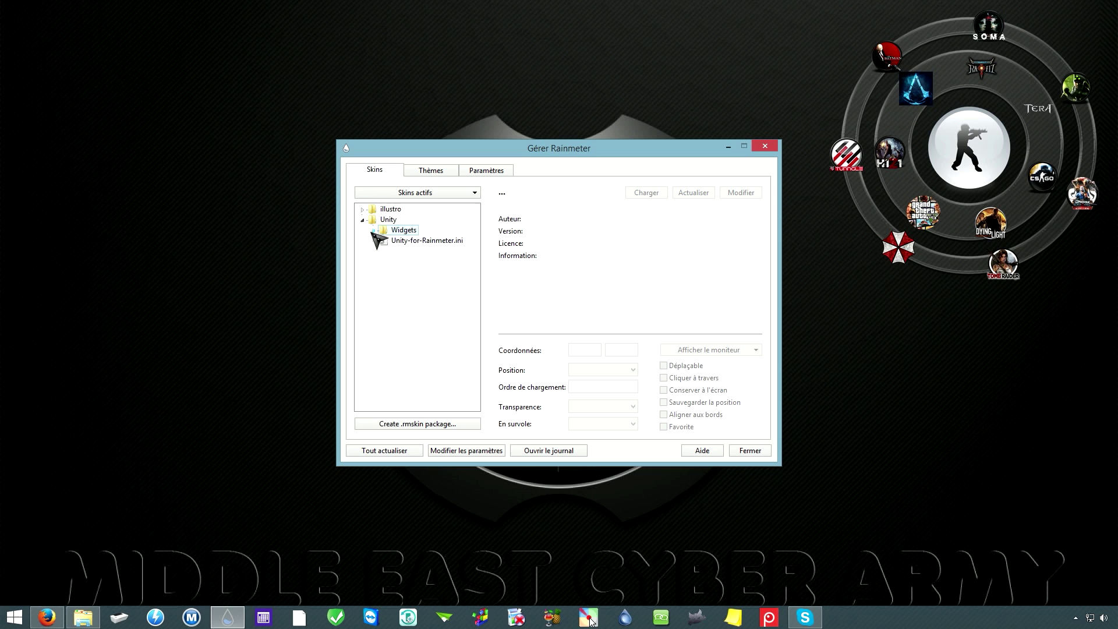
pyautogui.click(437, 241)
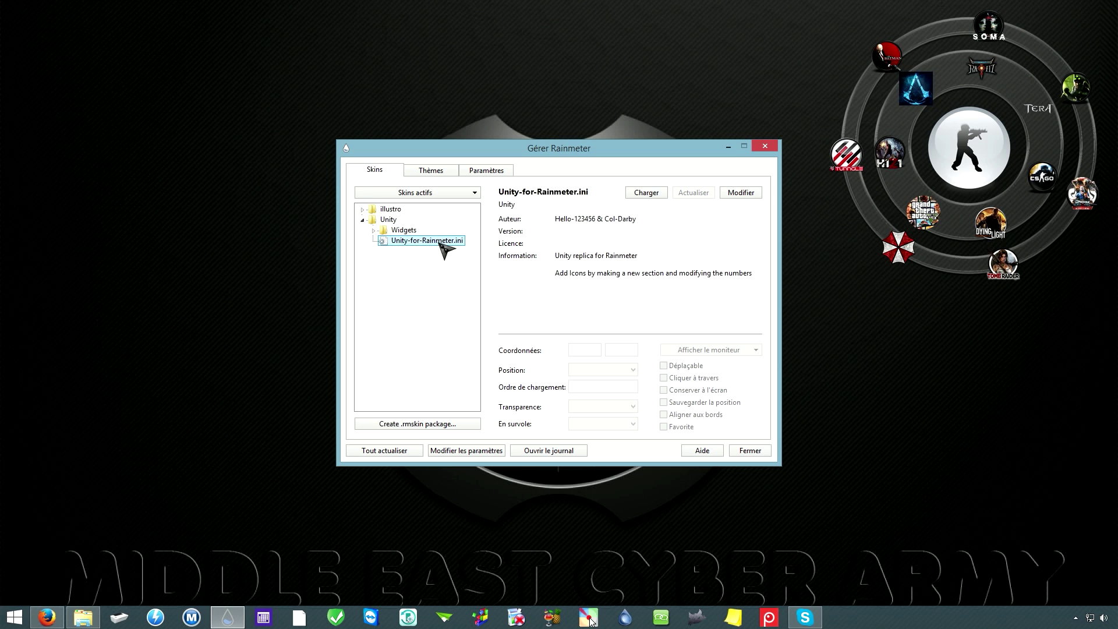
pyautogui.click(646, 194)
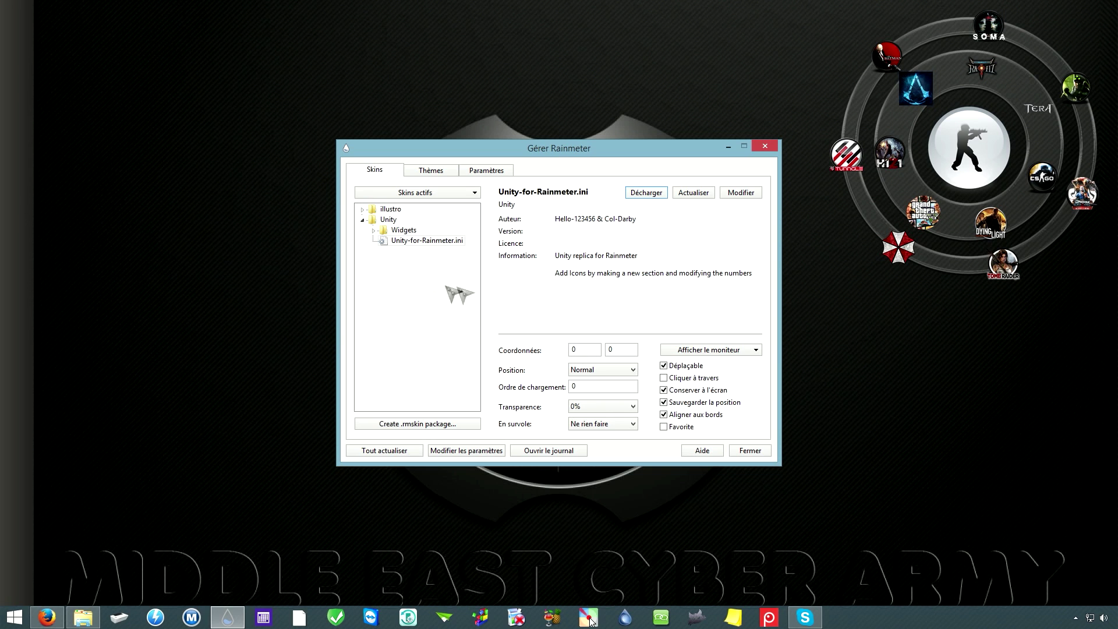
pyautogui.doubleClick(403, 230)
pyautogui.doubleClick(429, 240)
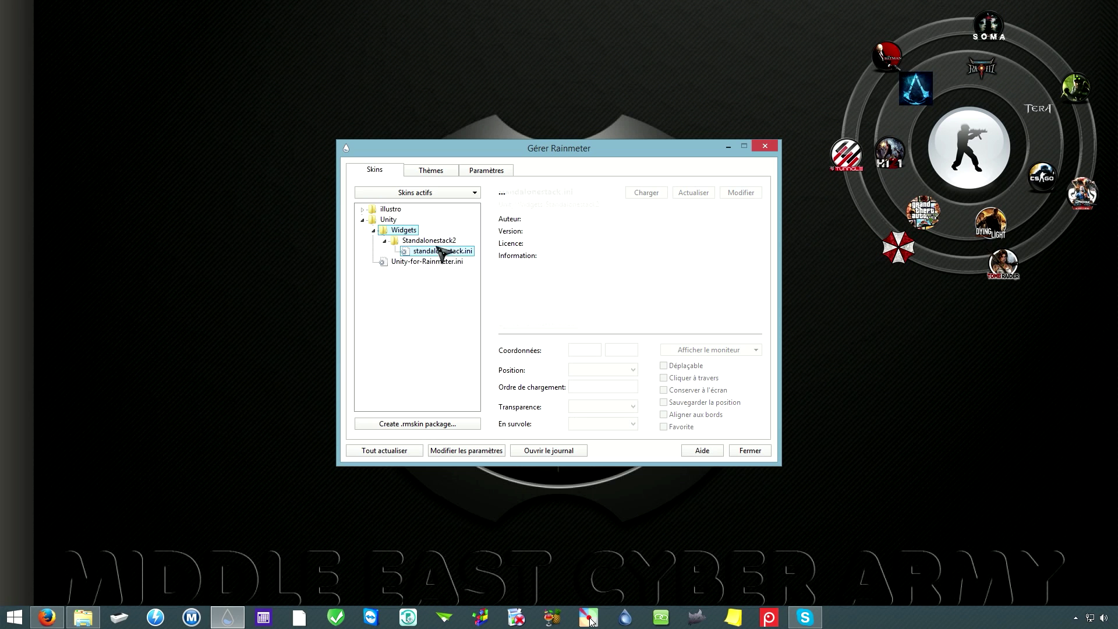
pyautogui.click(442, 251)
pyautogui.click(660, 198)
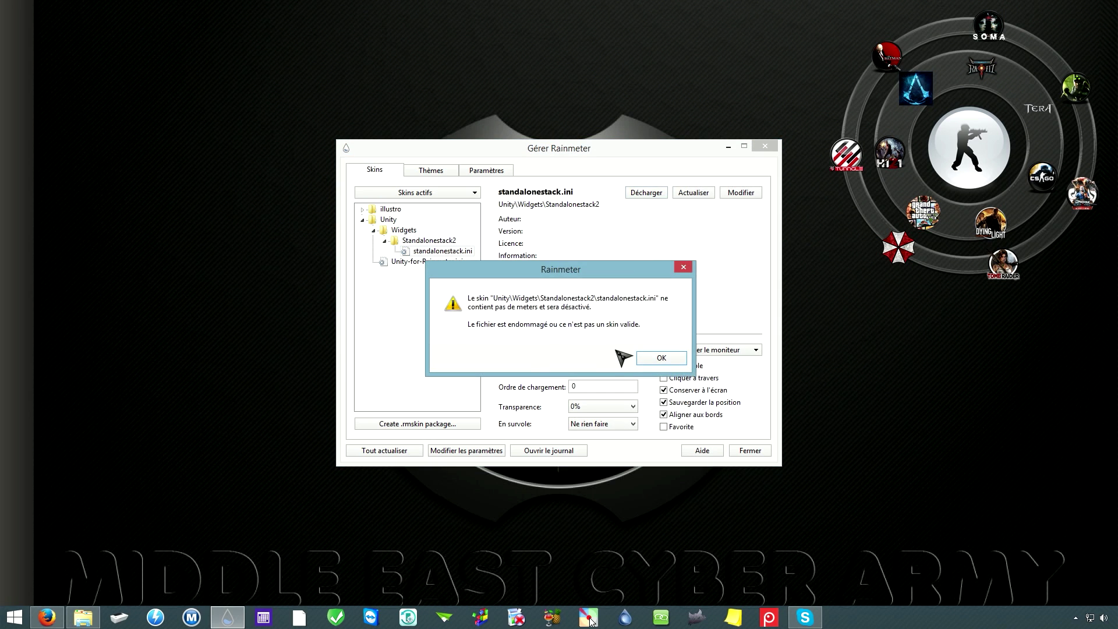
pyautogui.click(661, 358)
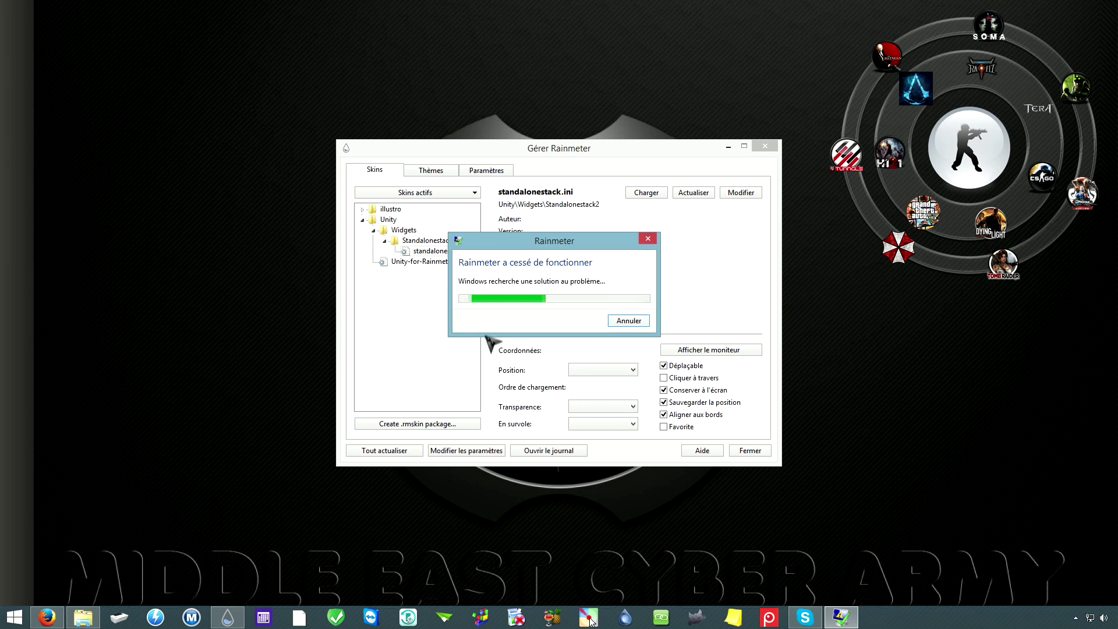
pyautogui.click(606, 324)
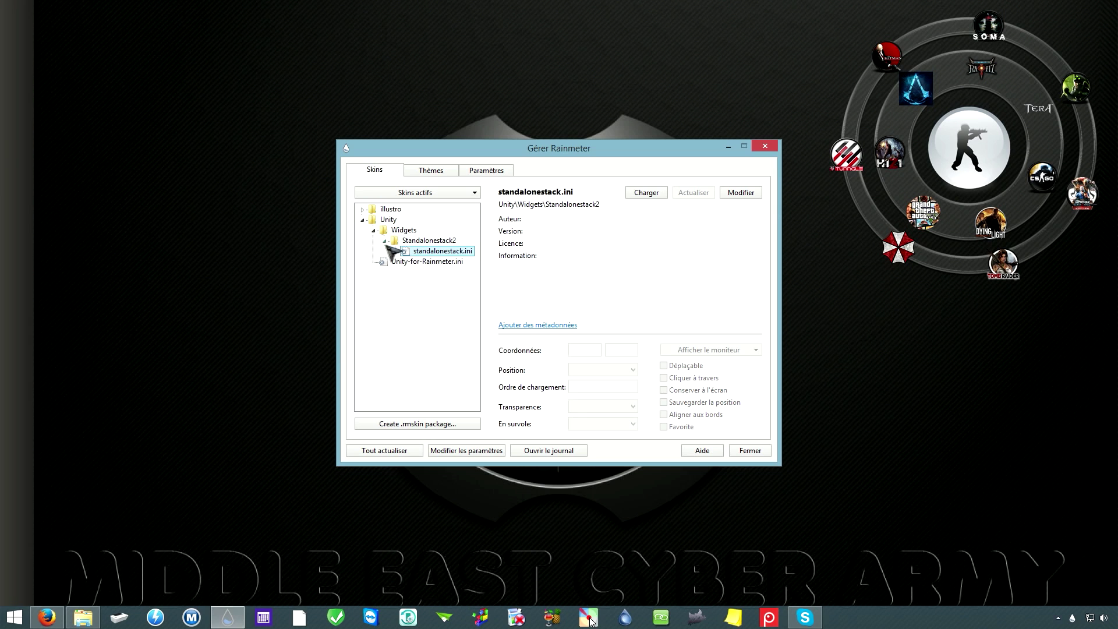
pyautogui.click(373, 230)
pyautogui.click(415, 241)
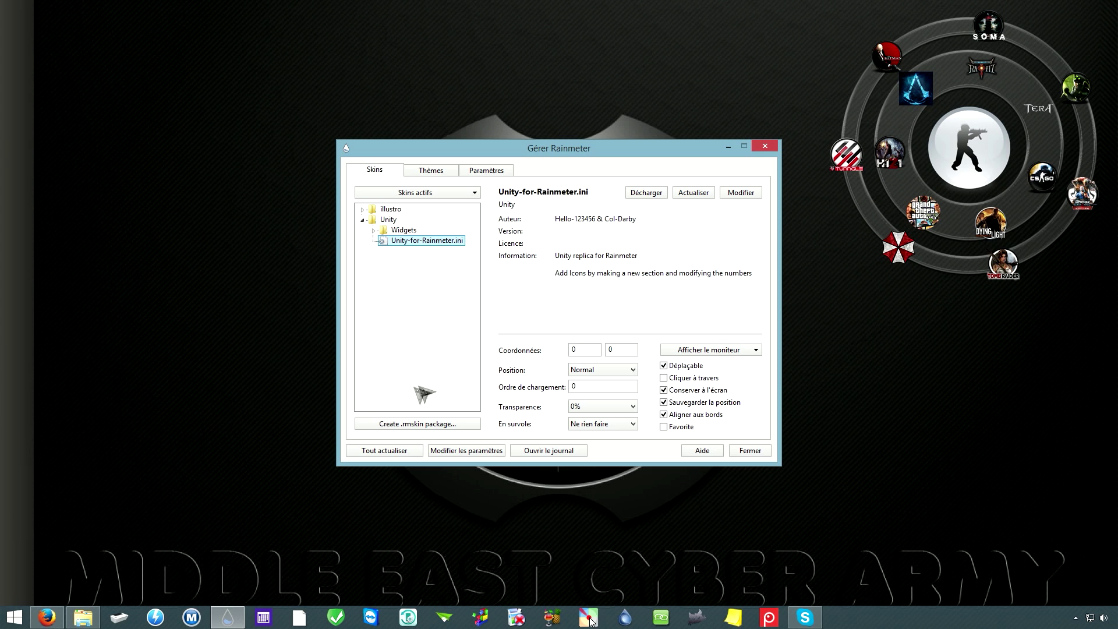
# Step: Hide the skin manager and open Unity-for-Rainmeter.ini in Notepad from the skin's desktop menu
pyautogui.click(728, 146)
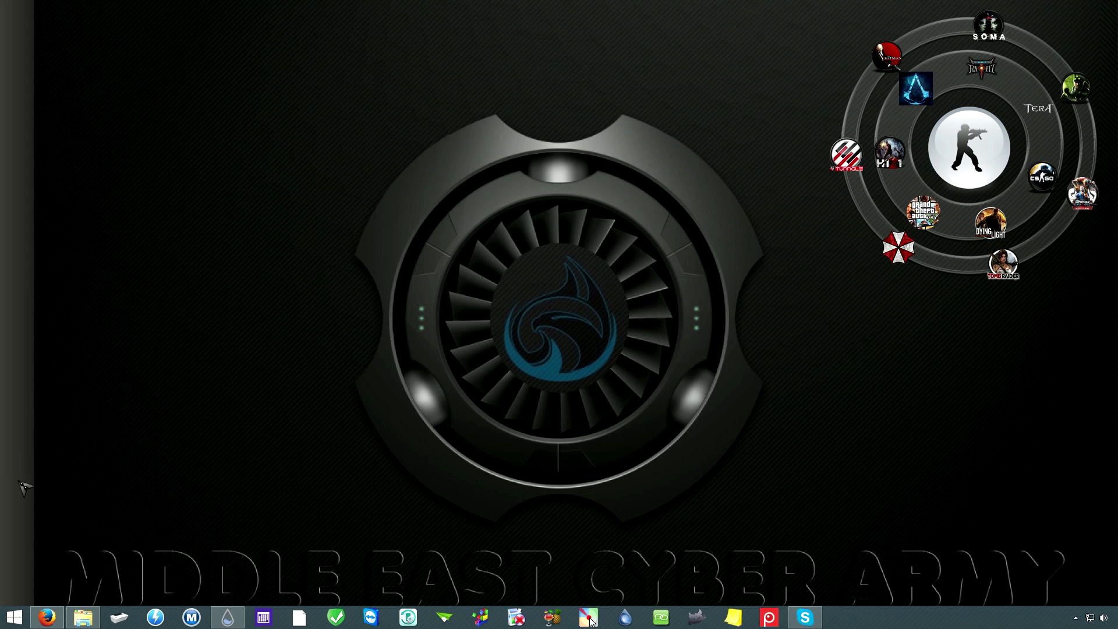
pyautogui.rightClick(19, 481)
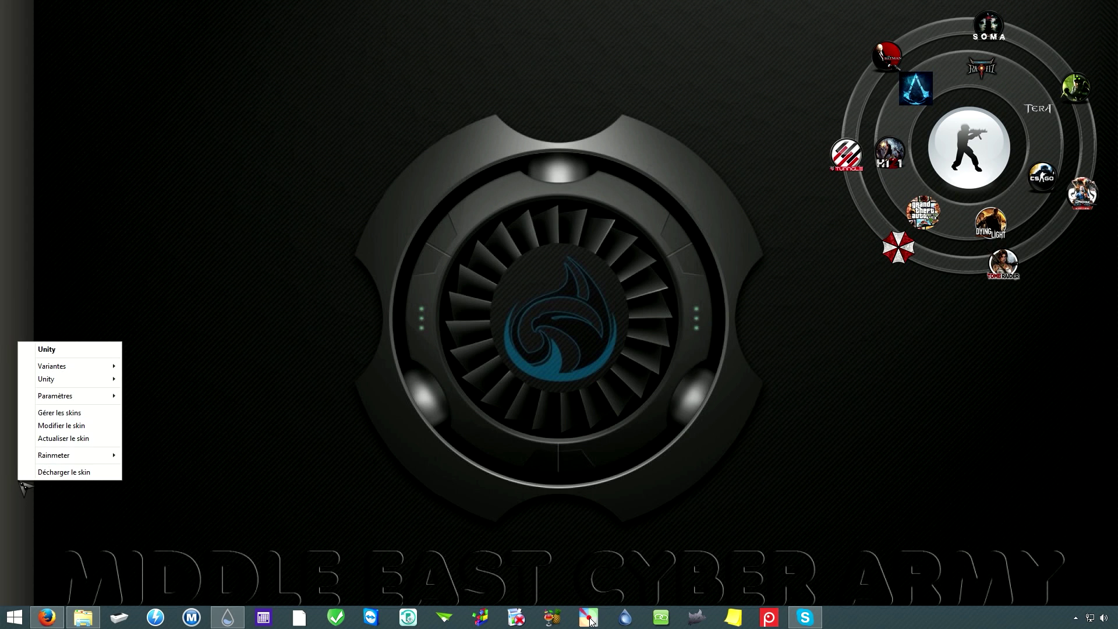
pyautogui.click(80, 426)
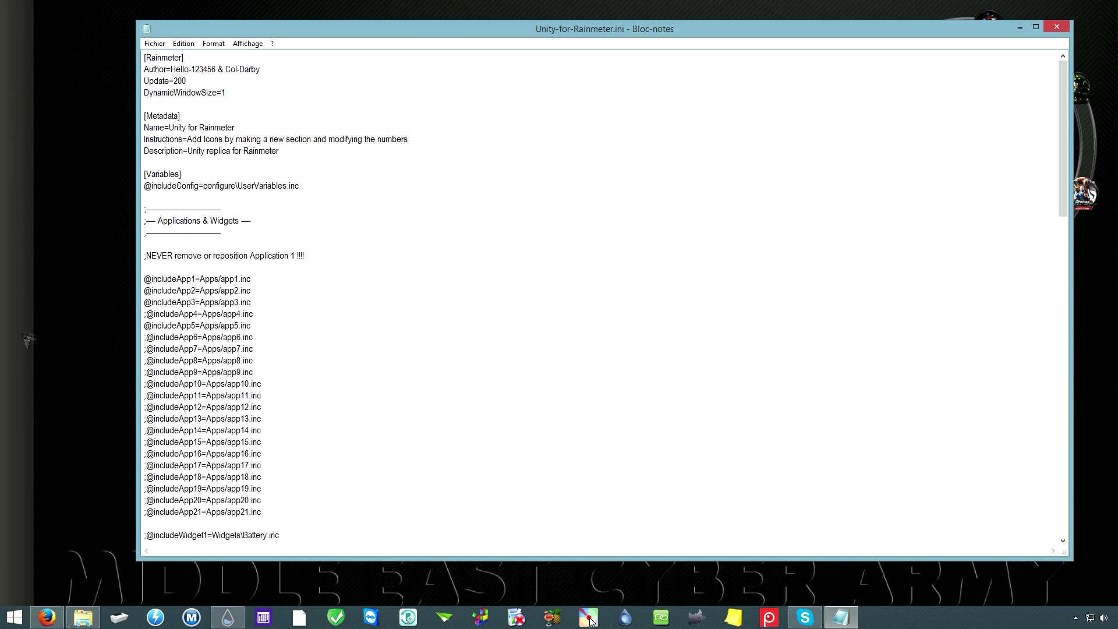
pyautogui.moveTo(144, 279); pyautogui.dragTo(308, 454)
pyautogui.scroll(-1, 201, 410)
pyautogui.scroll(-2, 201, 408)
pyautogui.scroll(-6, 205, 407)
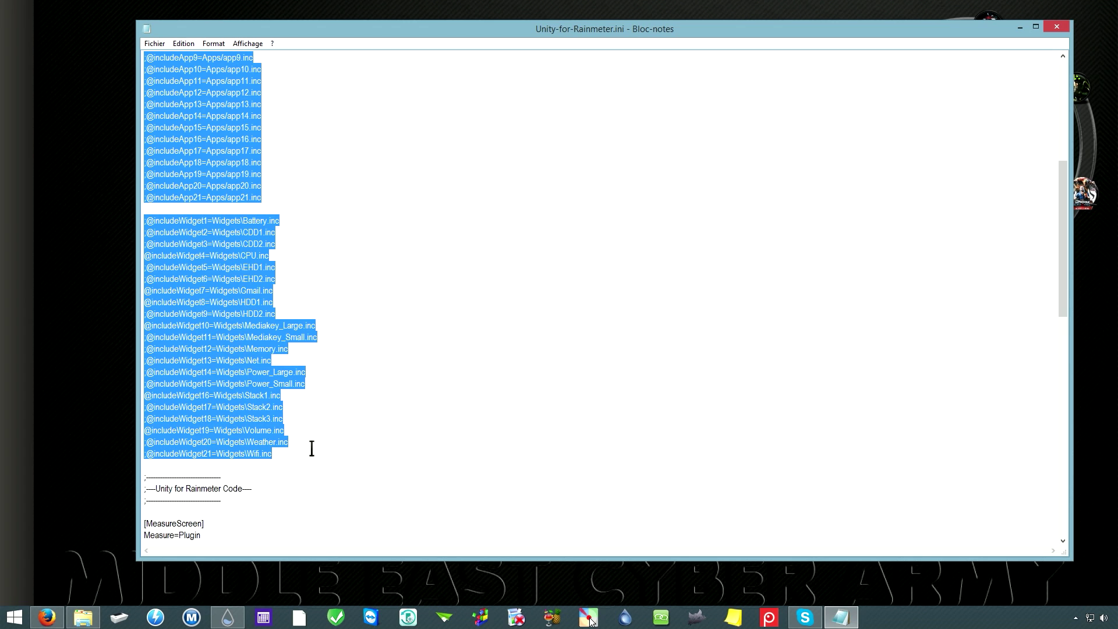
pyautogui.press('Delete')
# Step: Save the edited Unity-for-Rainmeter.ini file
pyautogui.scroll(4, 294, 372)
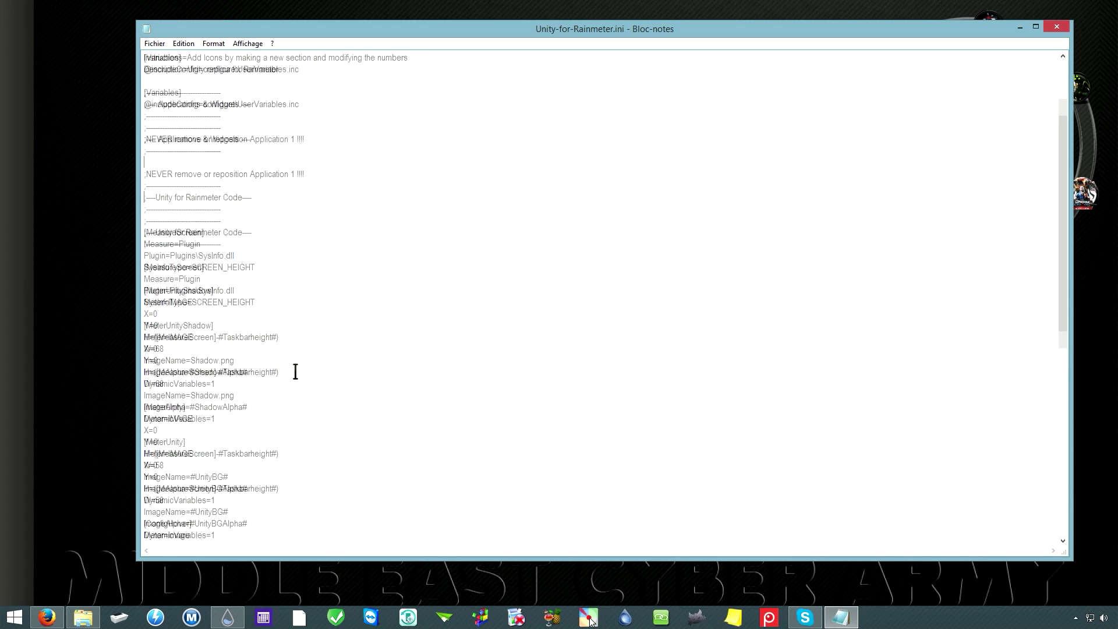
pyautogui.click(155, 44)
pyautogui.click(167, 81)
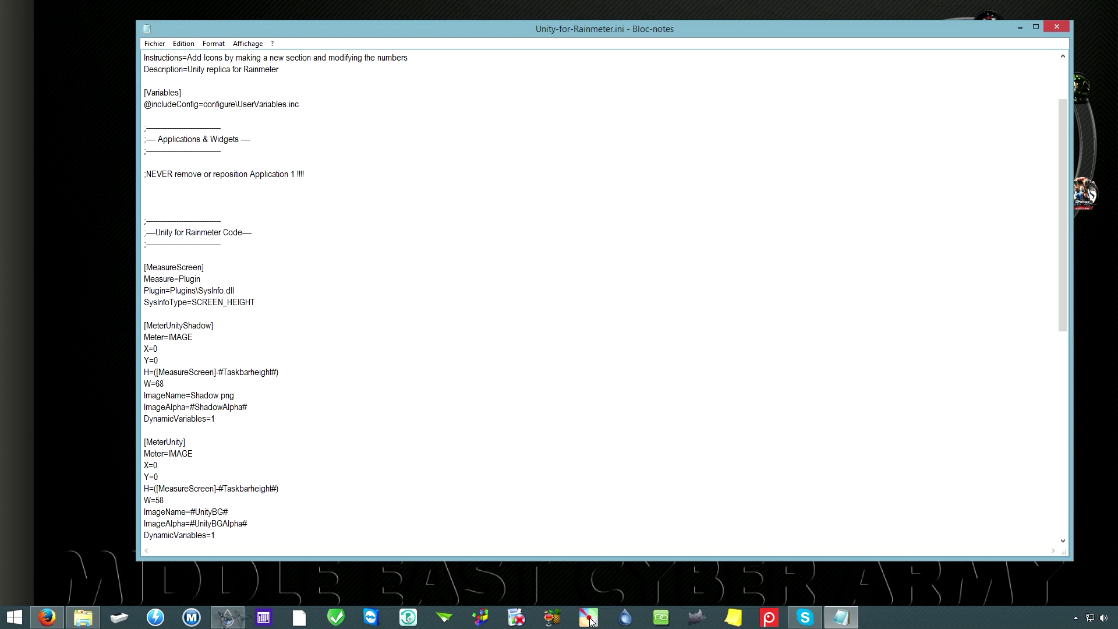
pyautogui.click(227, 617)
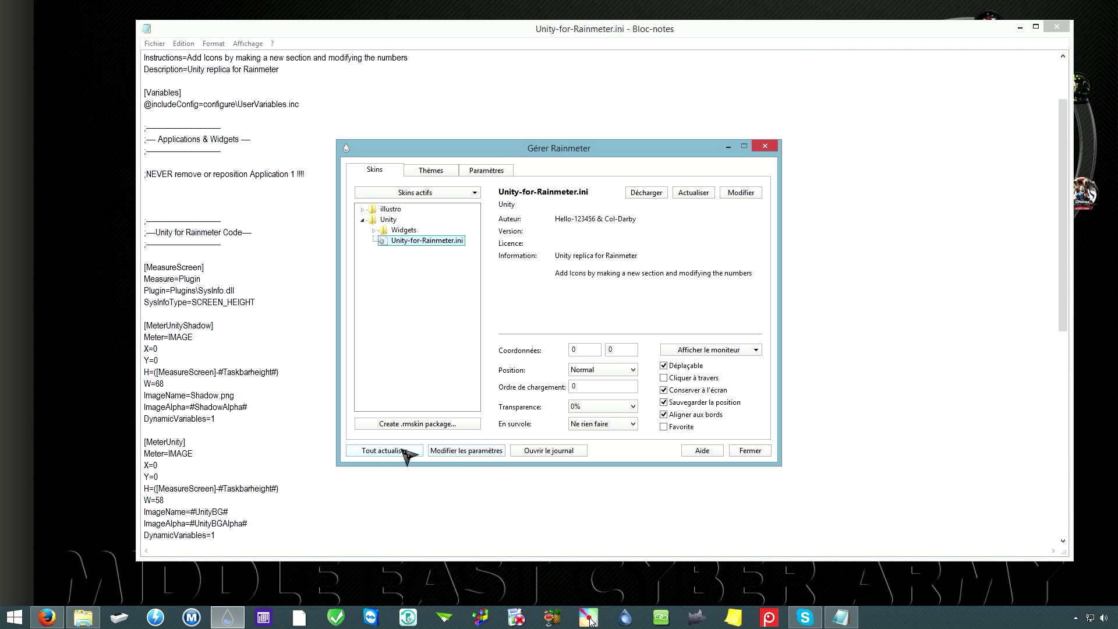
# Step: Refresh all Rainmeter skins to reload the edited Unity skin, then hide the manager
pyautogui.click(395, 454)
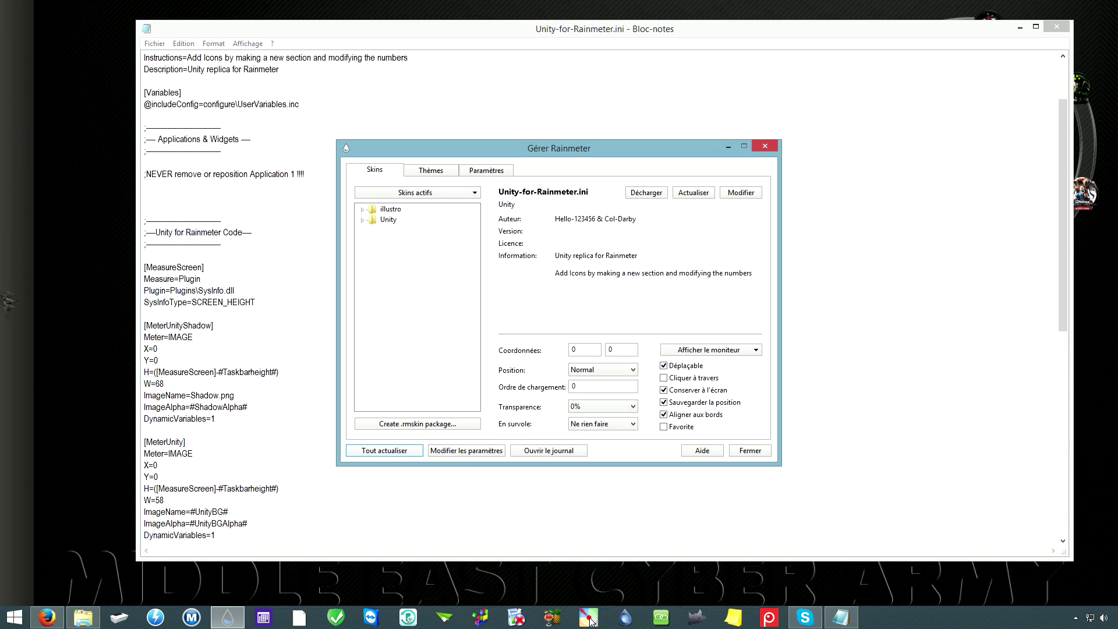
pyautogui.click(739, 145)
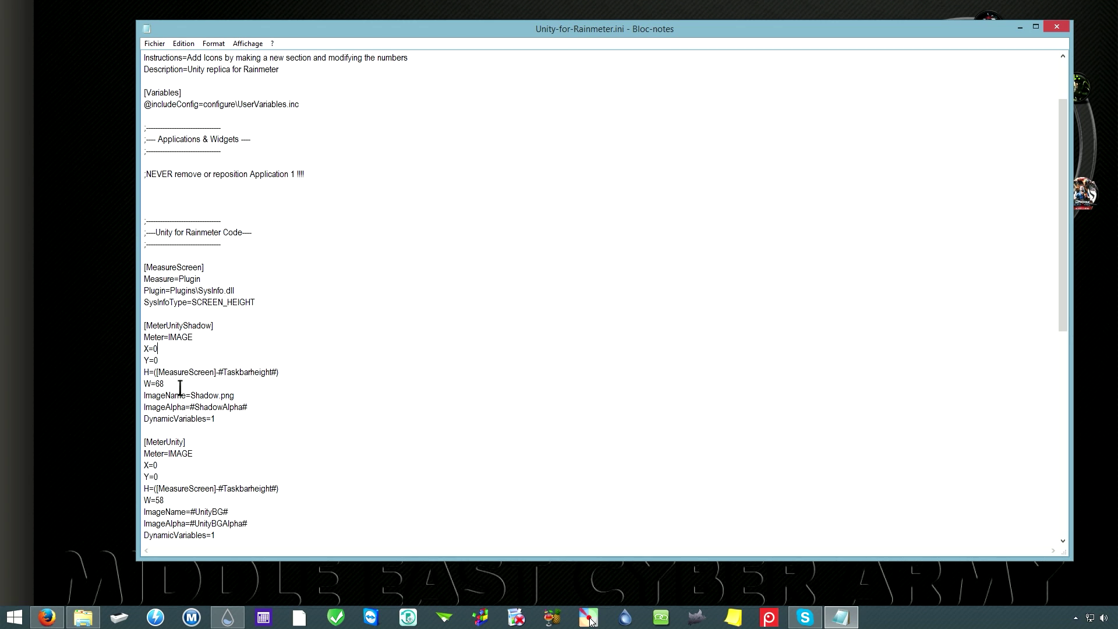
# Step: Change [MeterUnityShadow] width from W=68 to W=110 and [MeterUnity] from W=58 to W=100
pyautogui.scroll(-1, 175, 344)
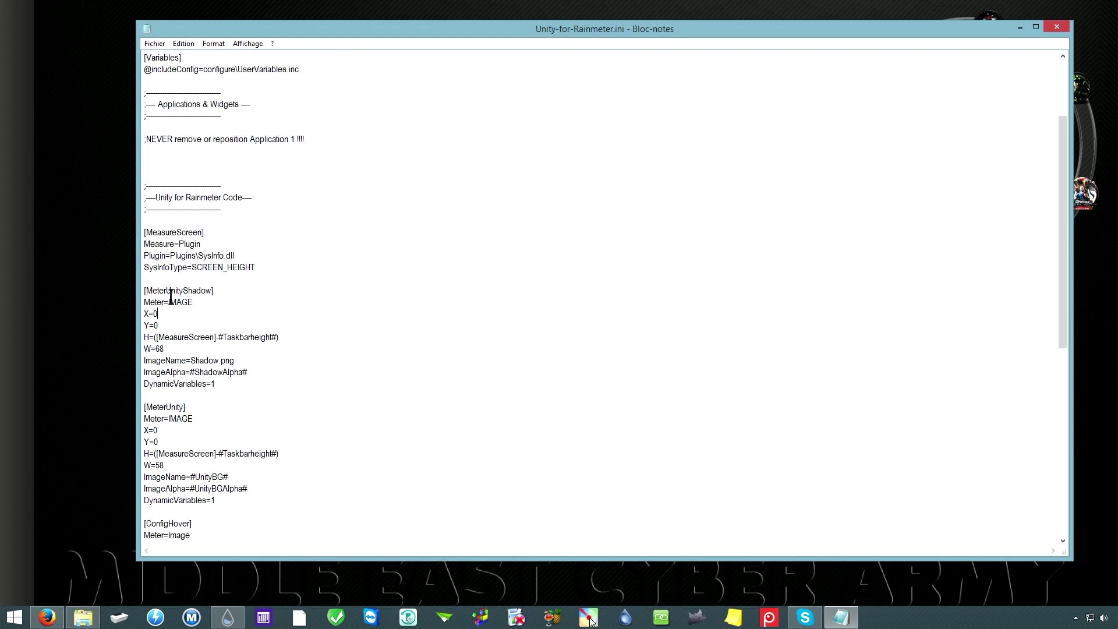
pyautogui.moveTo(146, 291); pyautogui.dragTo(217, 292)
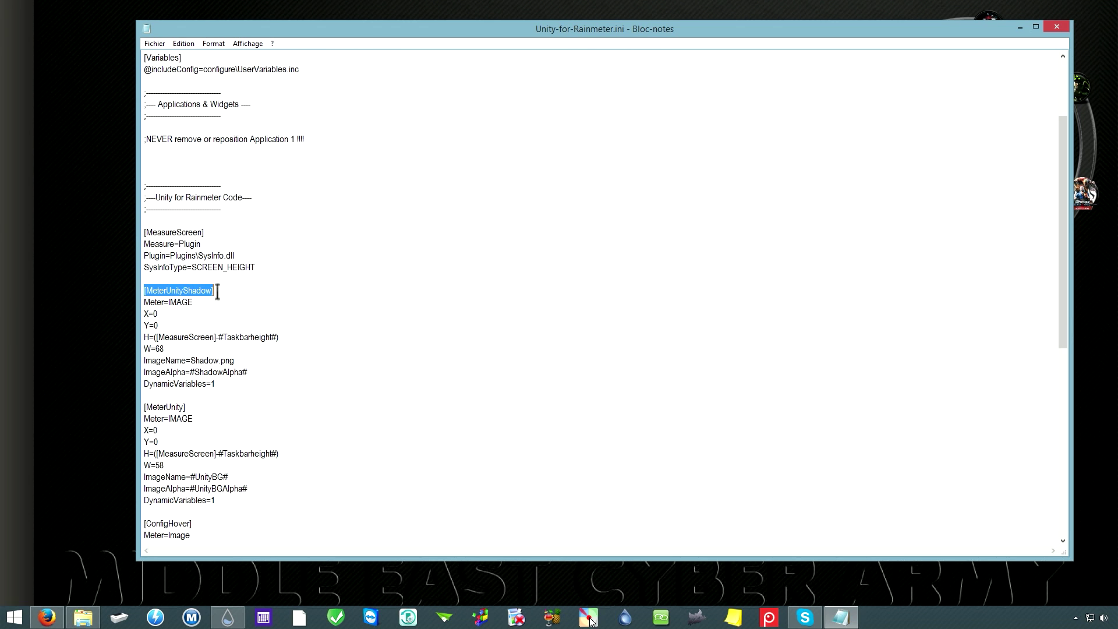
pyautogui.click(189, 292)
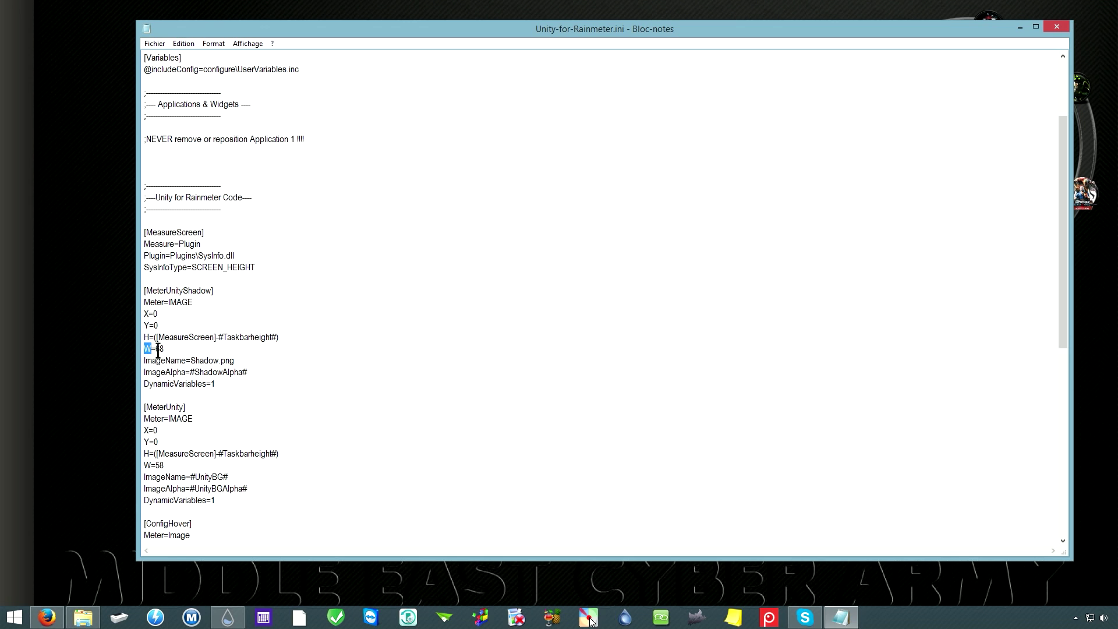
pyautogui.click(159, 349)
pyautogui.moveTo(145, 407); pyautogui.dragTo(184, 406)
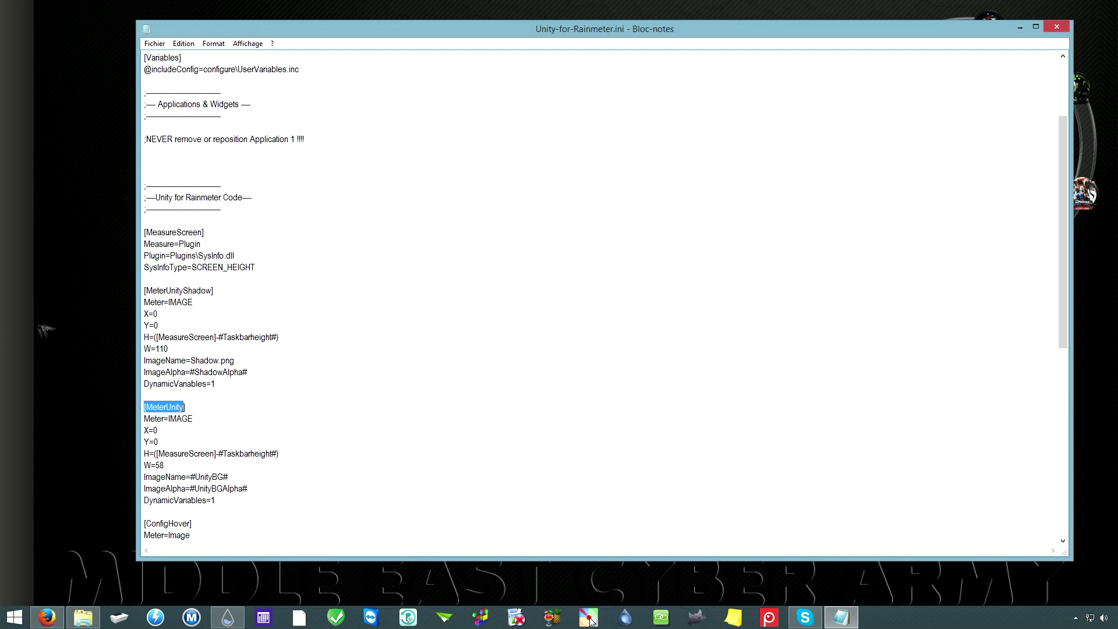
pyautogui.click(149, 454)
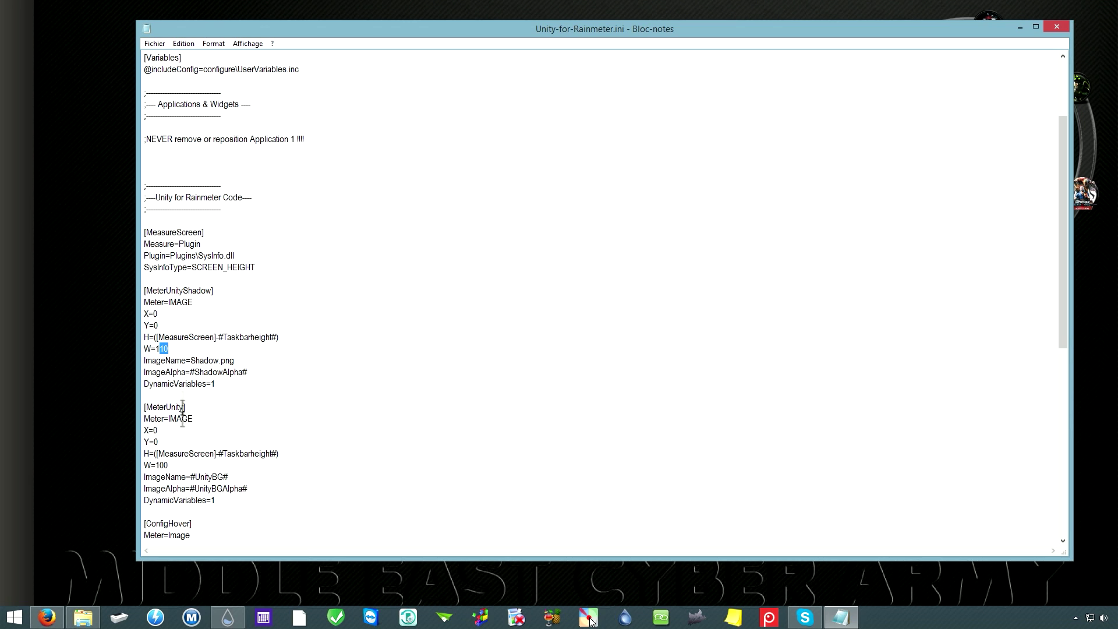
pyautogui.click(209, 347)
pyautogui.doubleClick(167, 465)
pyautogui.doubleClick(166, 350)
pyautogui.click(155, 43)
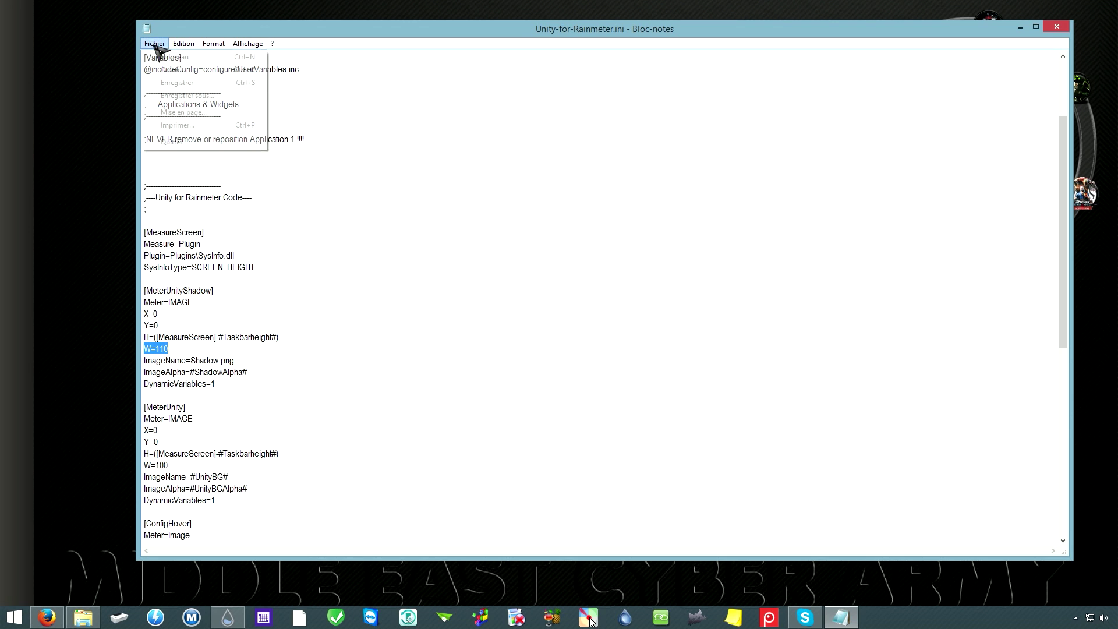
# Step: Save the width changes and refresh all skins so Unity-for-Rainmeter uses the new widths
pyautogui.click(177, 83)
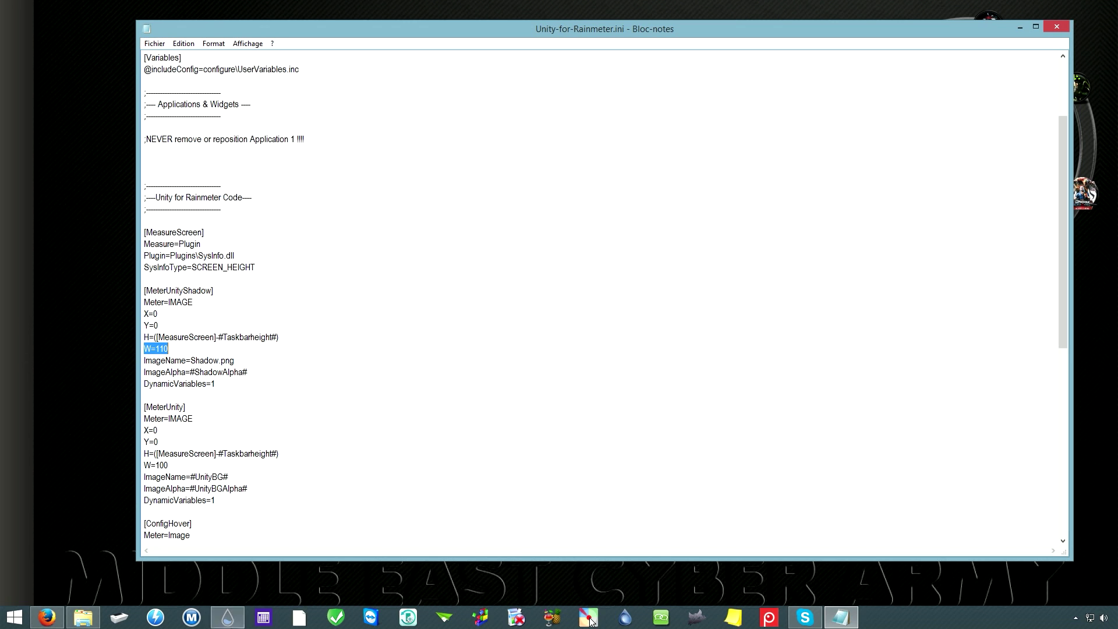
pyautogui.moveTo(236, 620)
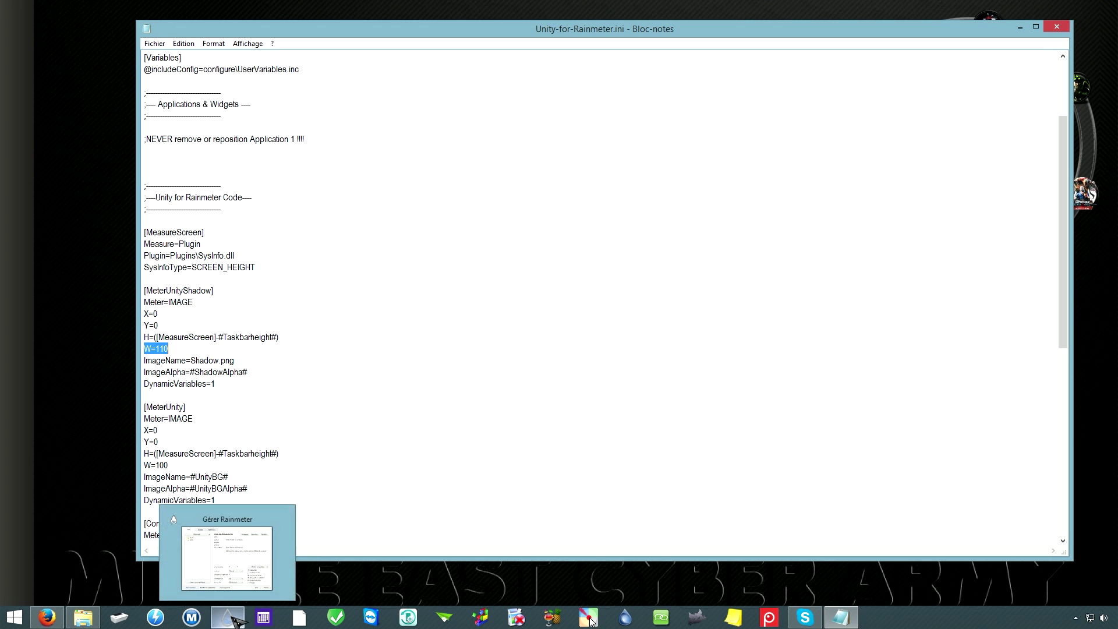
pyautogui.click(227, 554)
pyautogui.moveTo(585, 164); pyautogui.dragTo(558, 159)
pyautogui.doubleClick(359, 205)
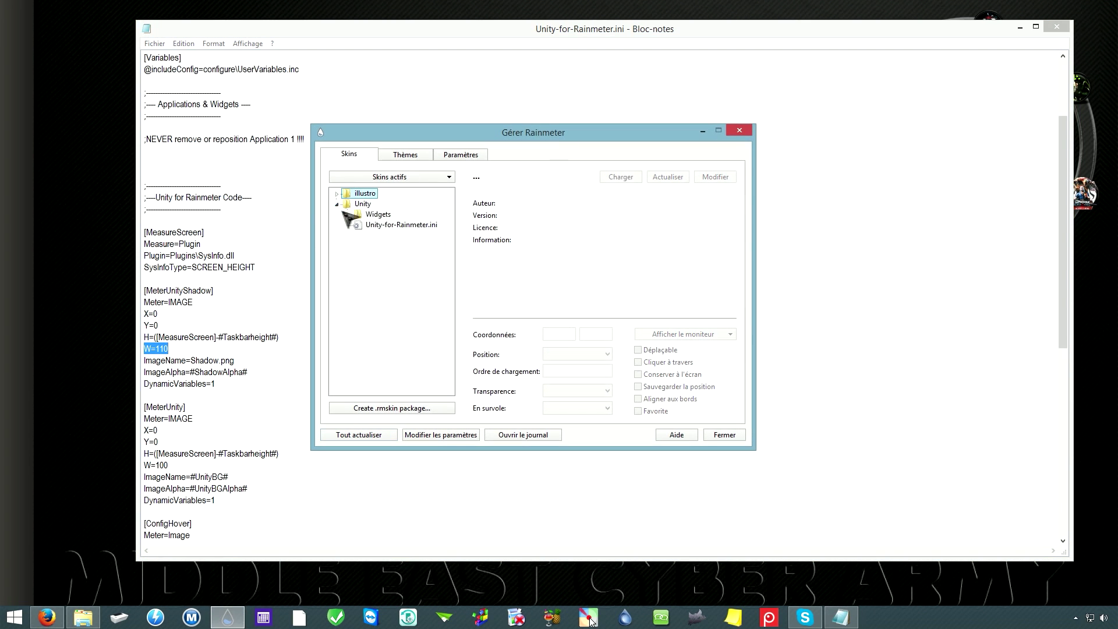
pyautogui.click(400, 225)
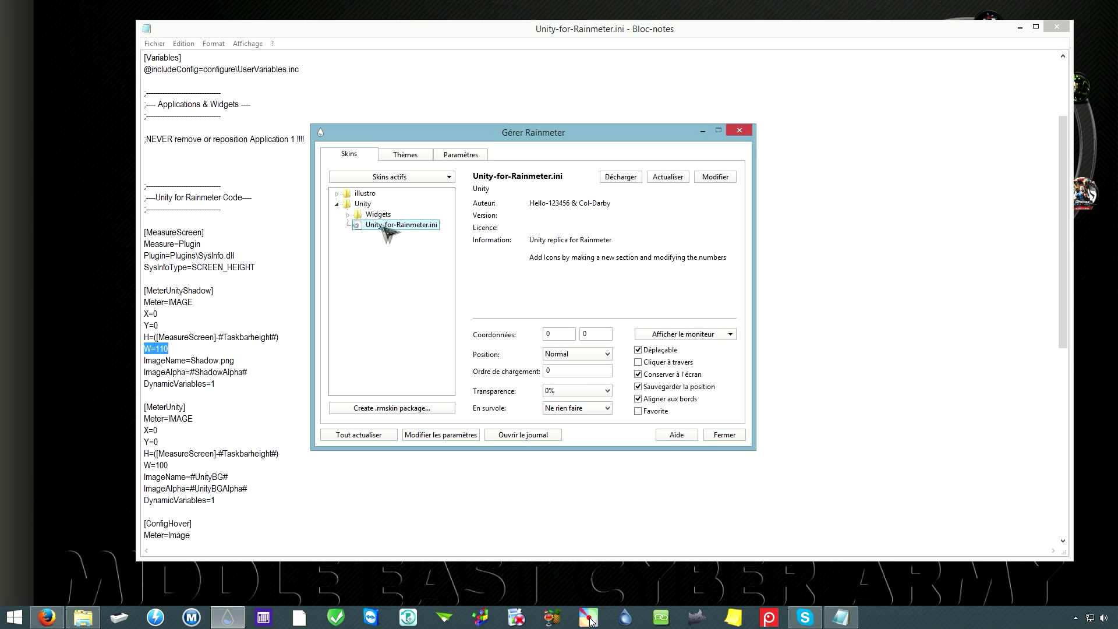
pyautogui.click(337, 204)
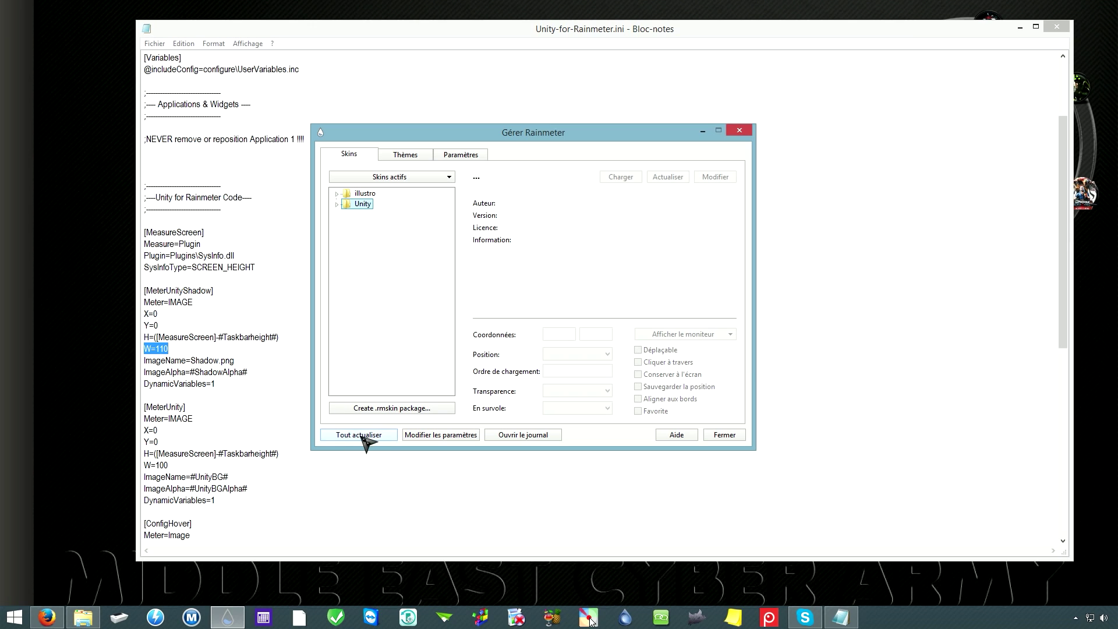
pyautogui.click(361, 436)
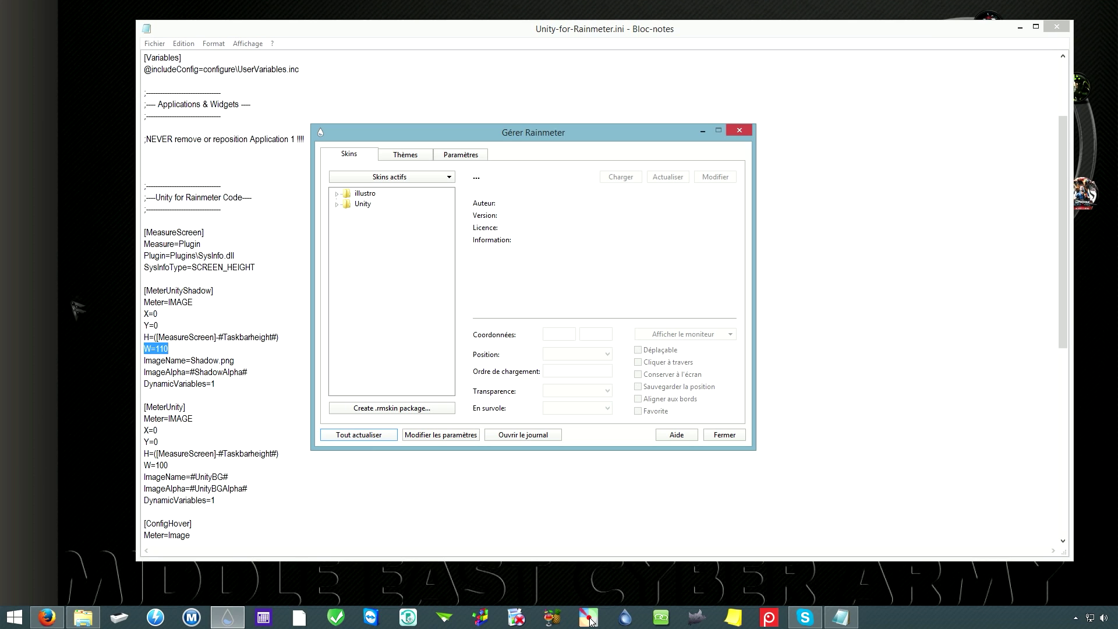
# Step: Close the Unity ini file in Notepad and the Rainmeter manage window
pyautogui.click(77, 318)
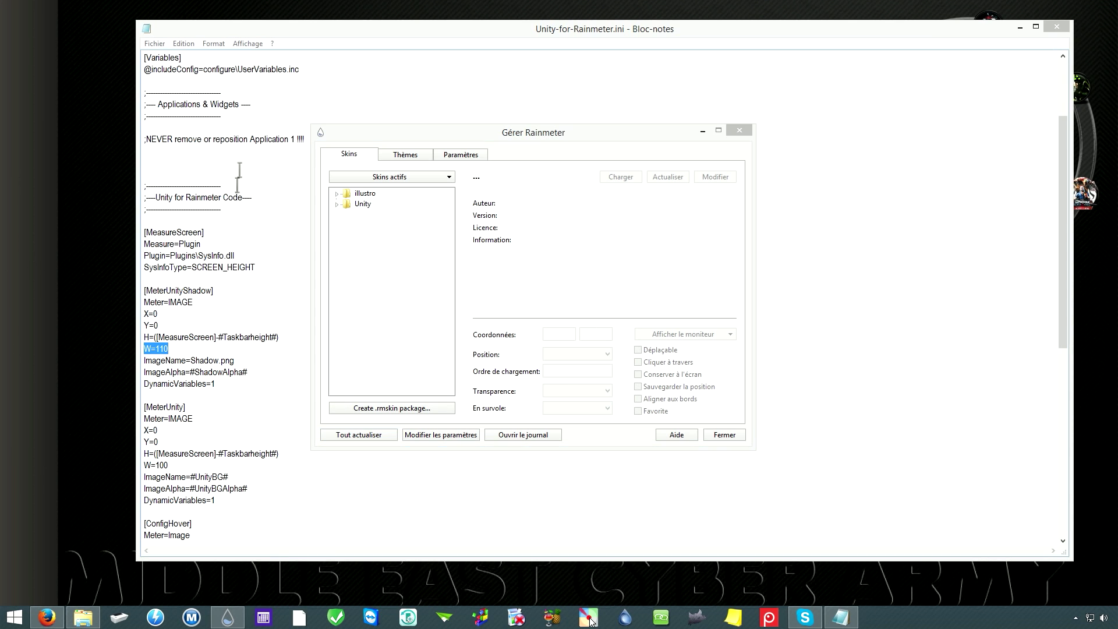
pyautogui.rightClick(48, 373)
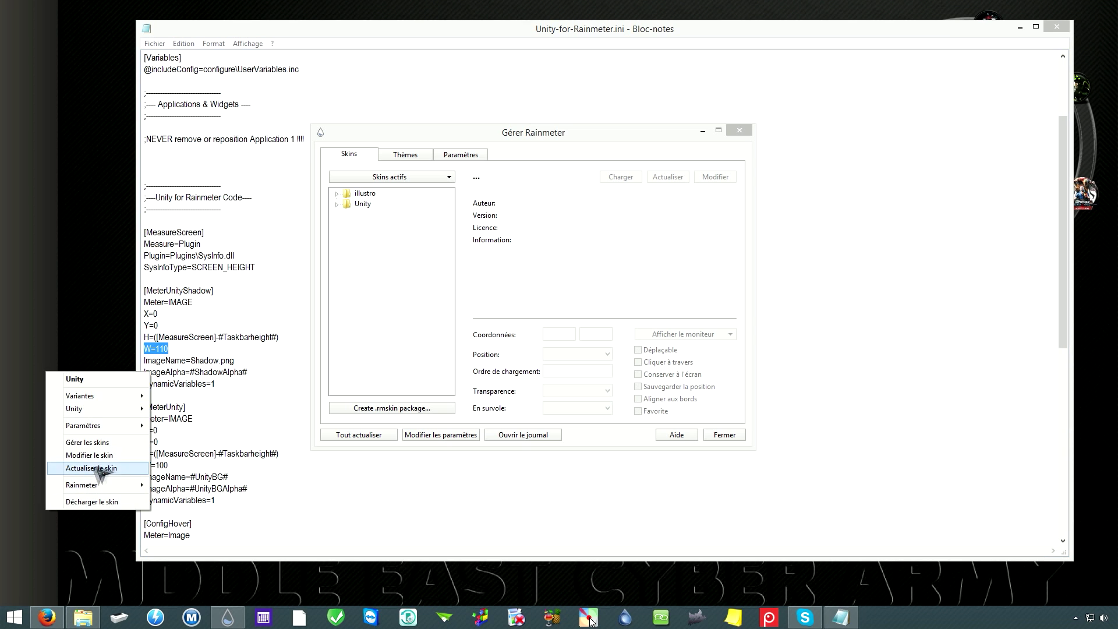
pyautogui.click(206, 338)
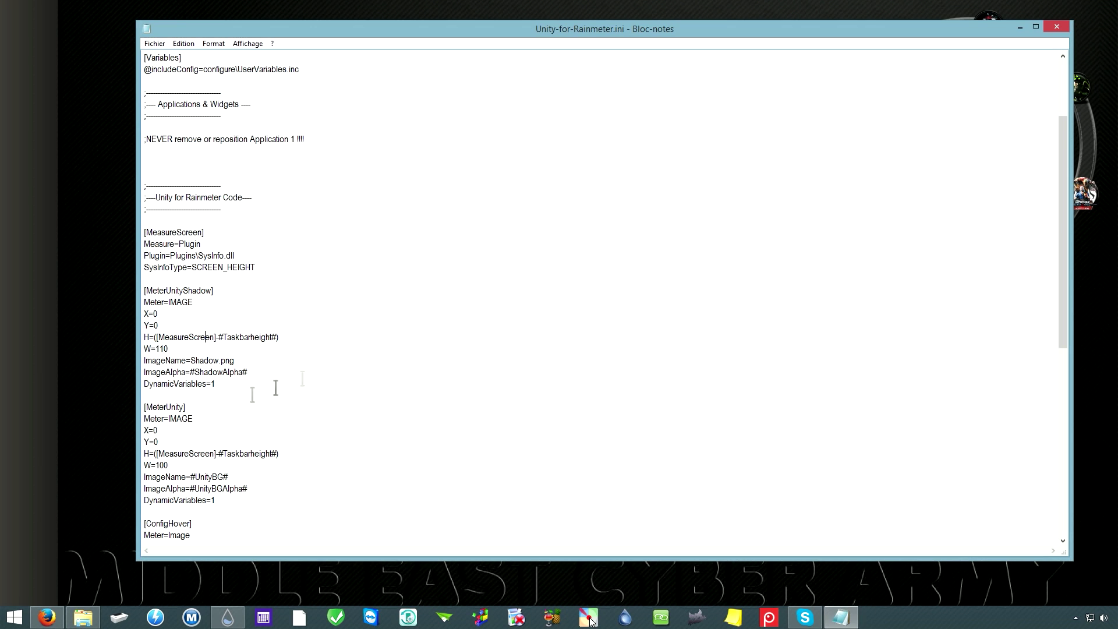
pyautogui.click(1058, 28)
pyautogui.click(740, 130)
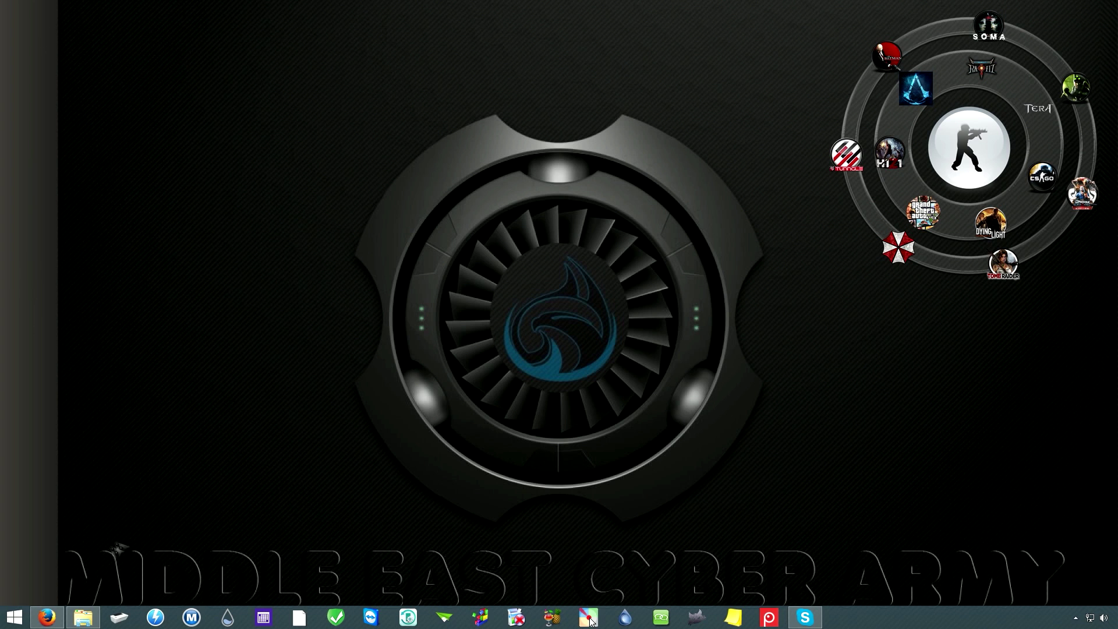
pyautogui.moveTo(83, 618)
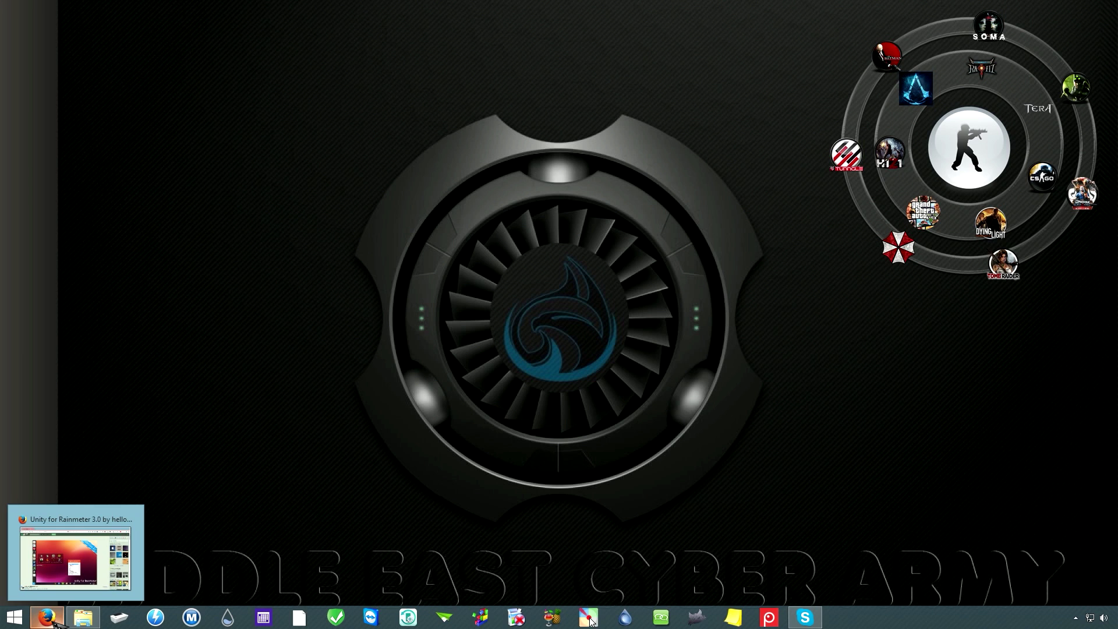
# Step: Save RocketDock-v1.3.5.exe from rocketdock.com's download page, then minimise Firefox
pyautogui.click(55, 622)
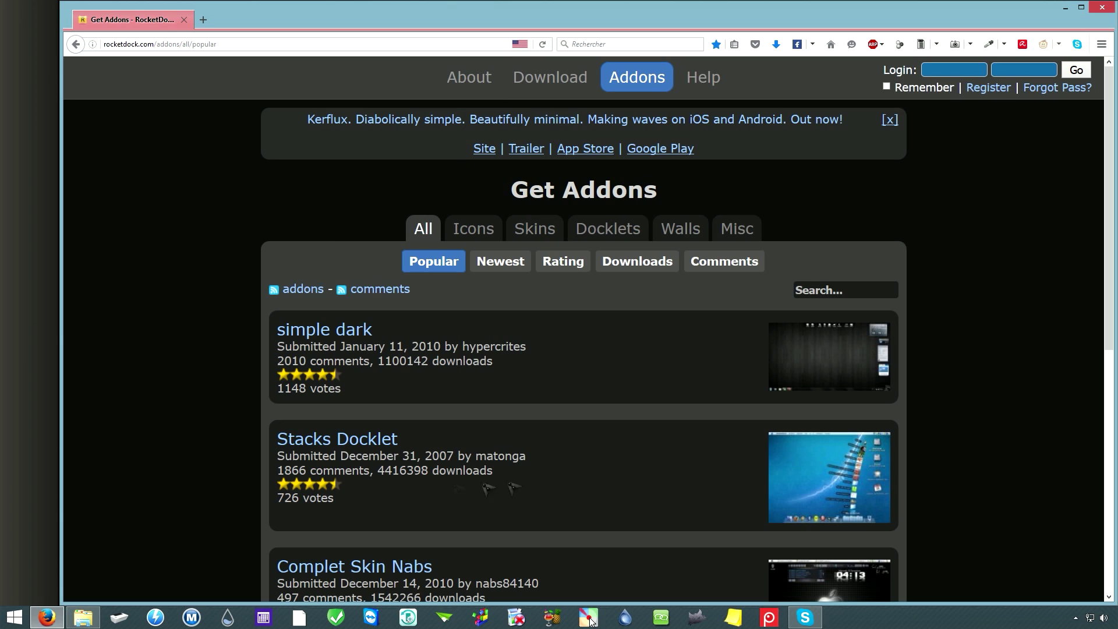
pyautogui.click(547, 79)
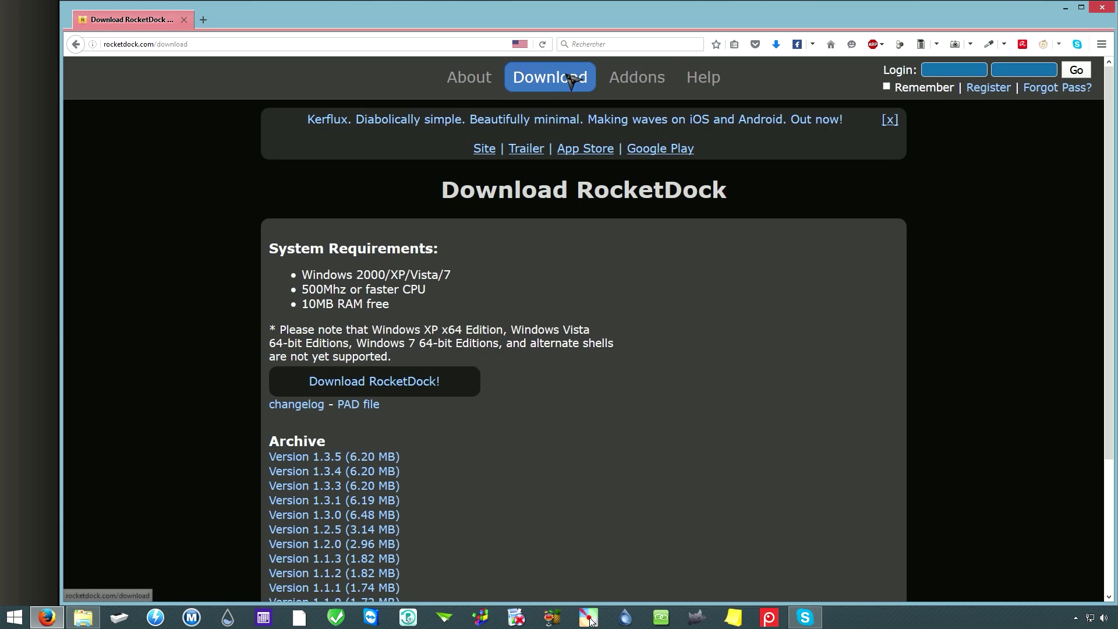
pyautogui.click(387, 388)
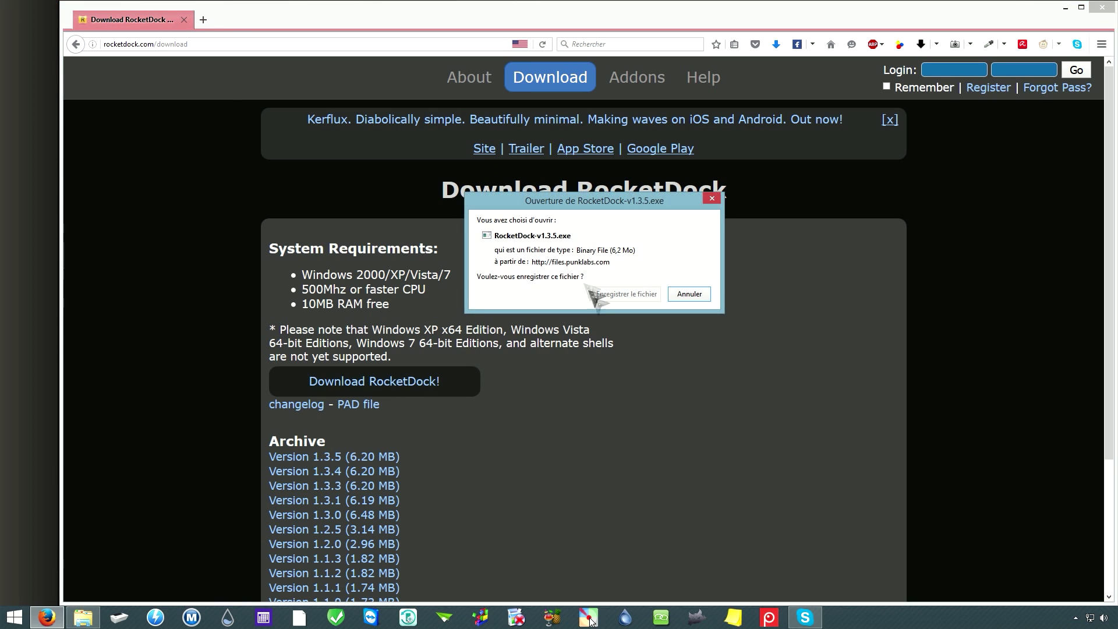
pyautogui.click(635, 297)
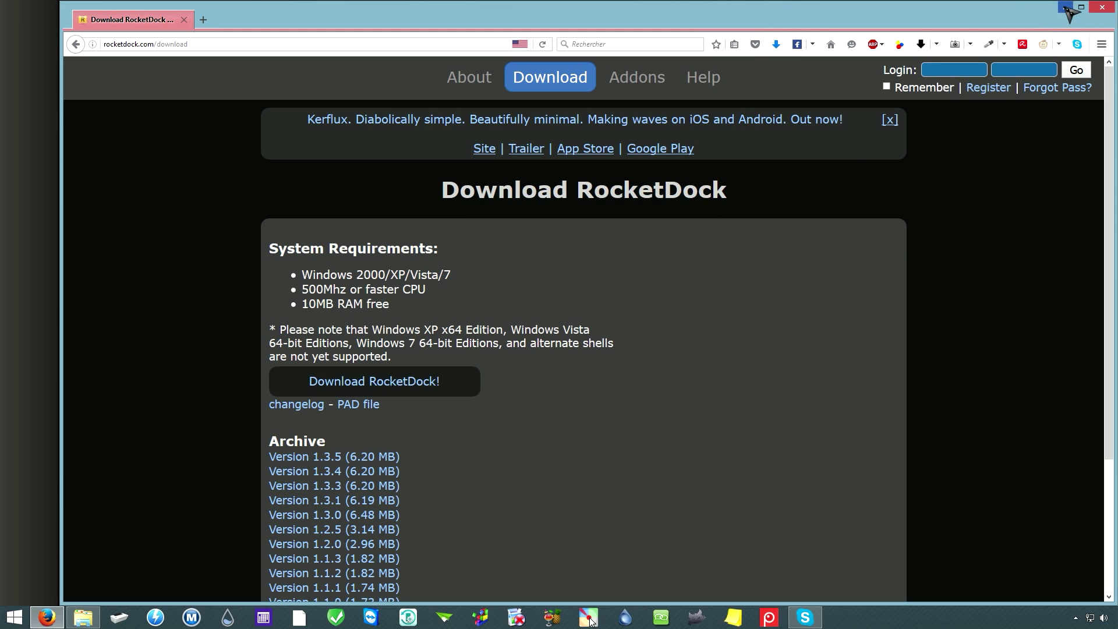
pyautogui.click(590, 621)
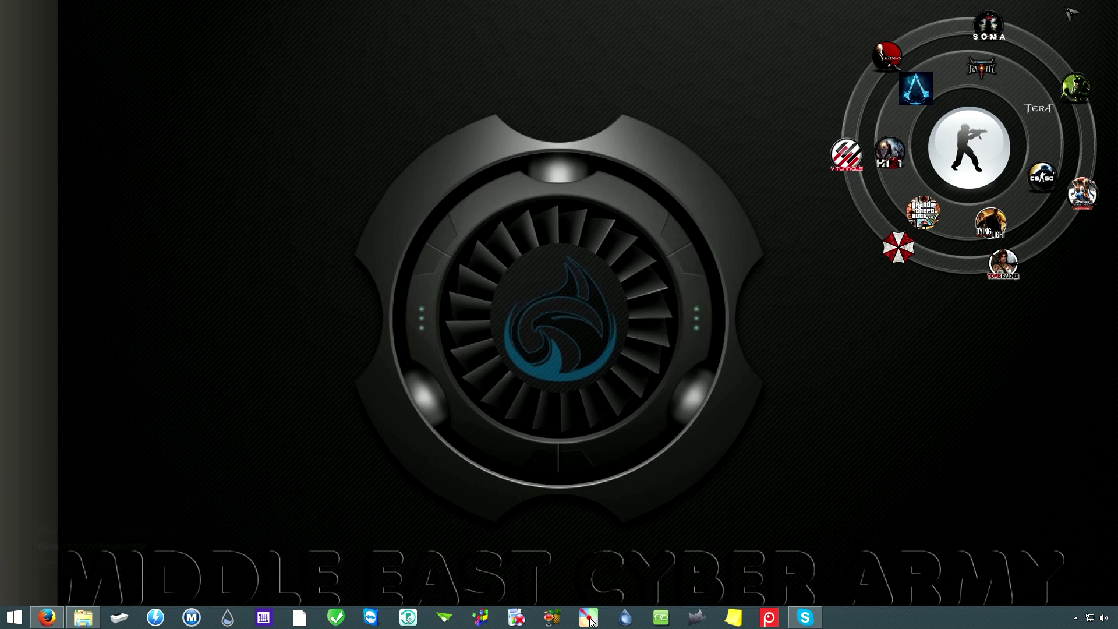
pyautogui.click(83, 617)
# Step: Run RocketDock-v1.3.5.exe from Downloads as administrator, approve UAC, and choose Français
pyautogui.press('BackSpace')
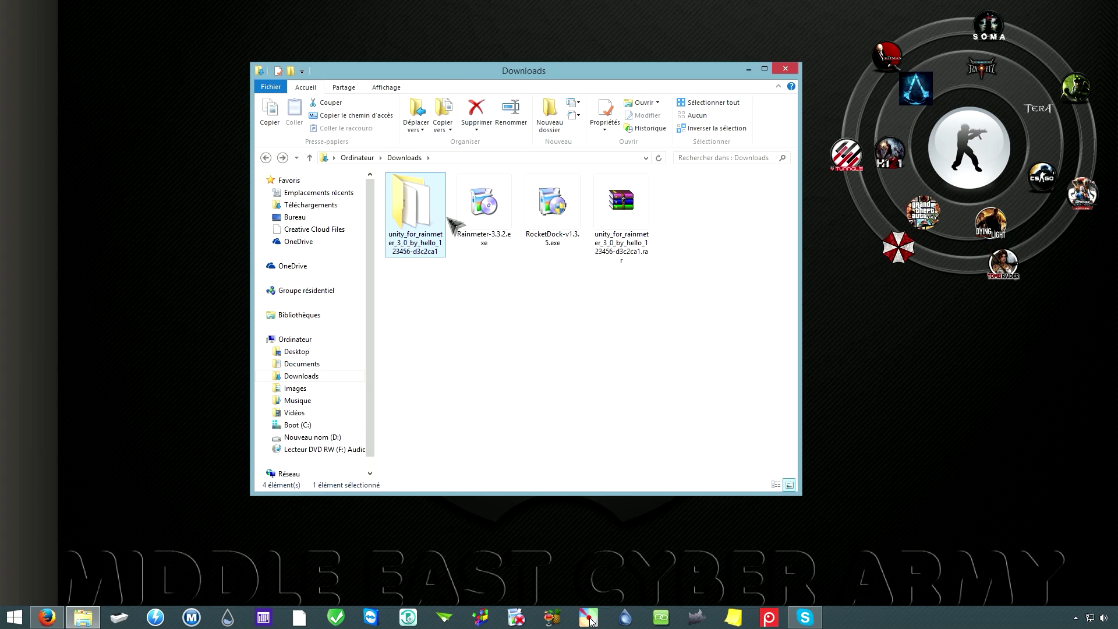
pyautogui.click(552, 236)
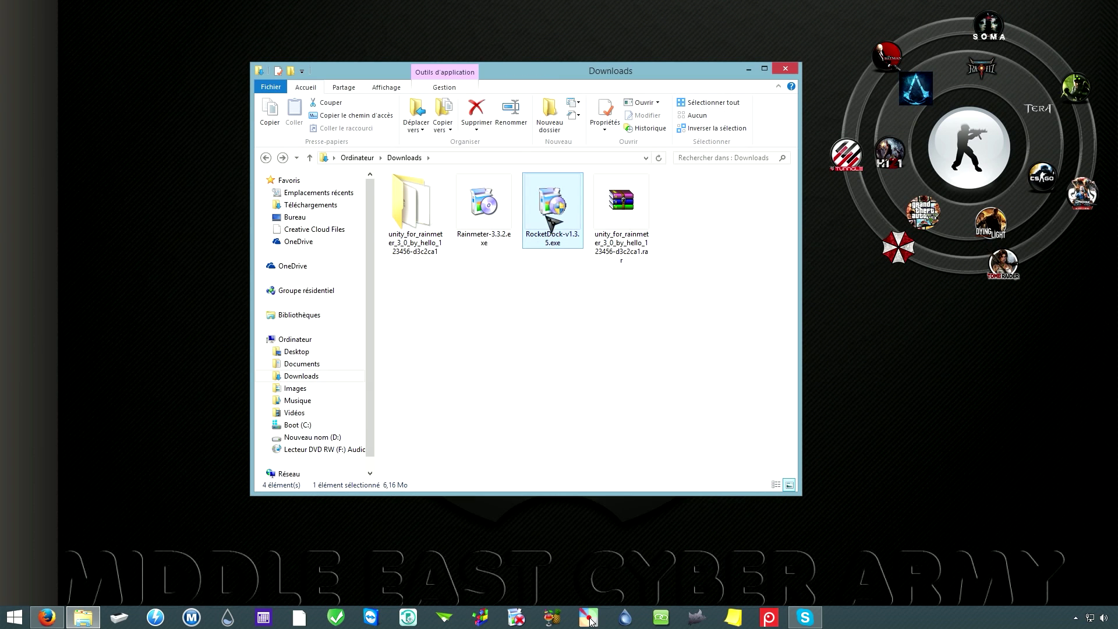
pyautogui.rightClick(548, 218)
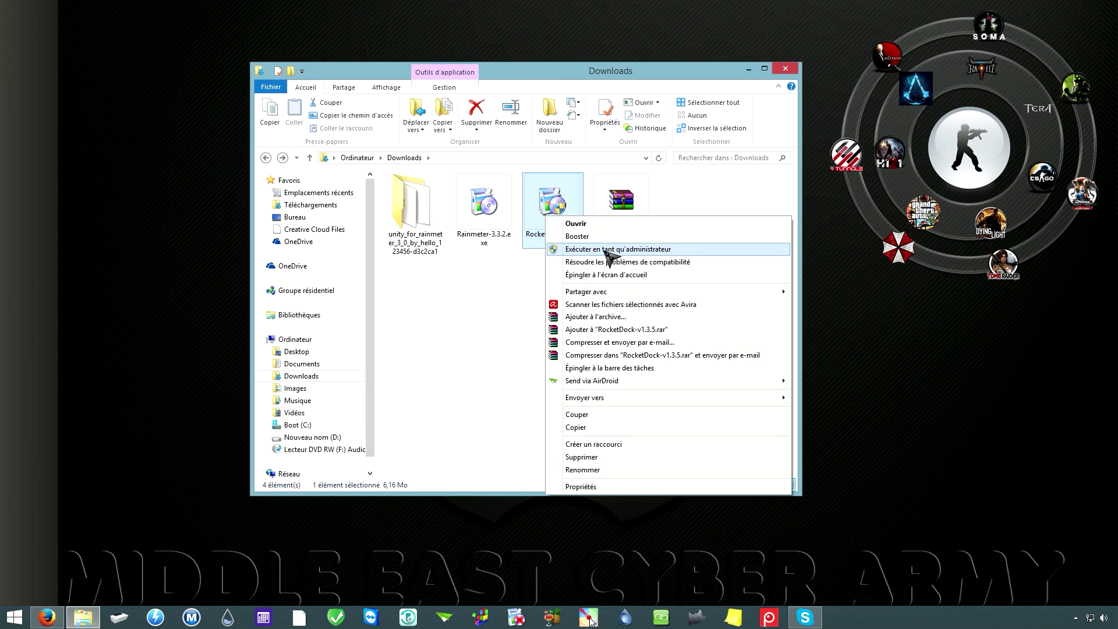
pyautogui.click(609, 250)
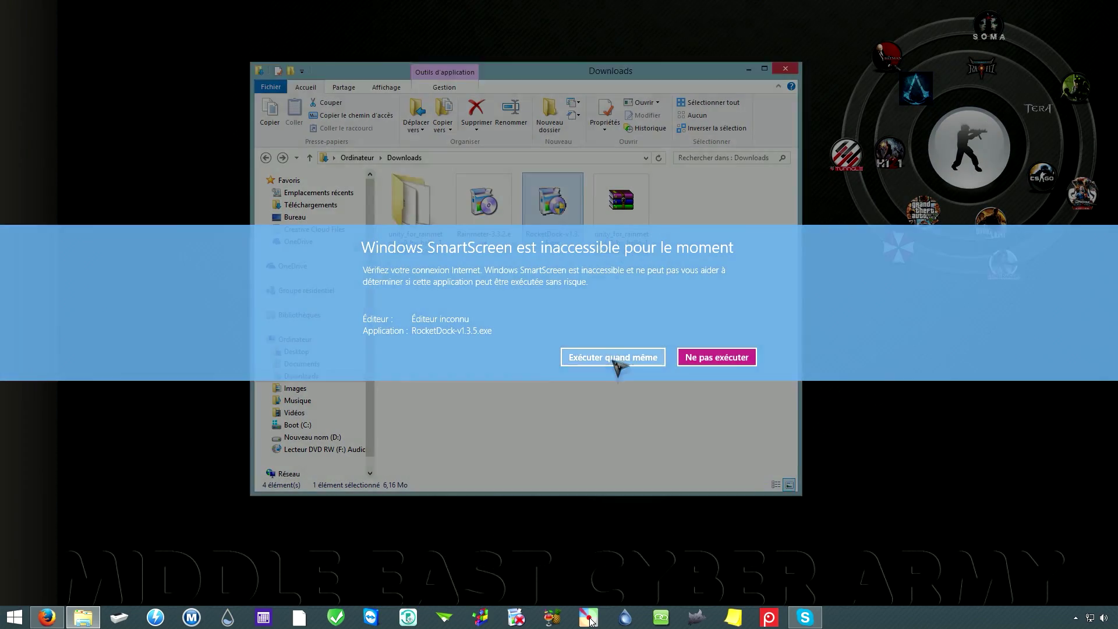
pyautogui.click(594, 359)
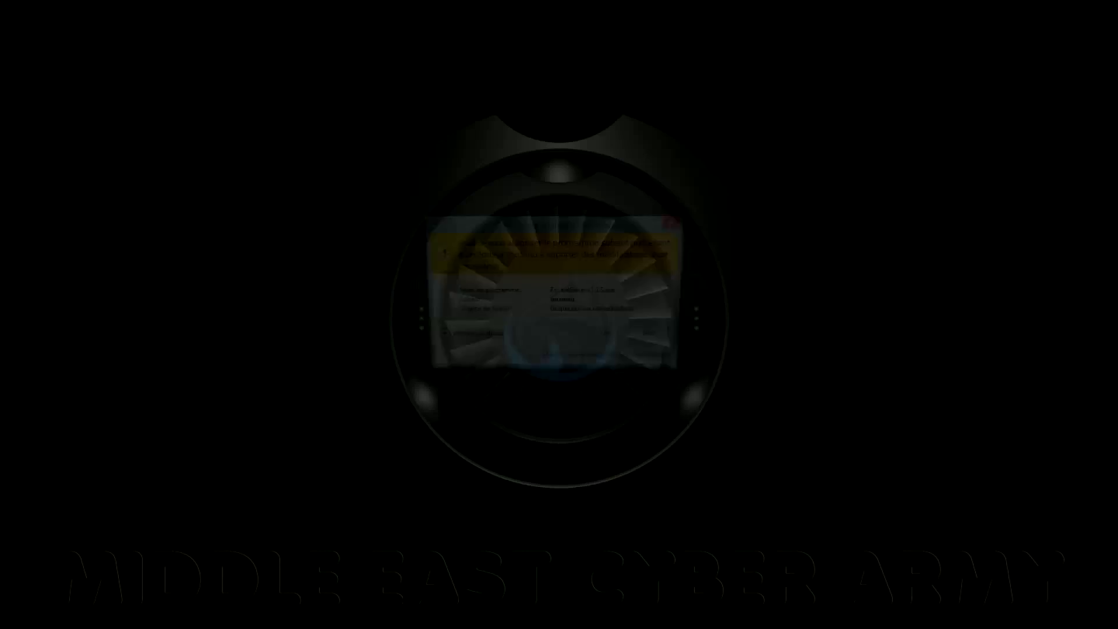
pyautogui.click(606, 334)
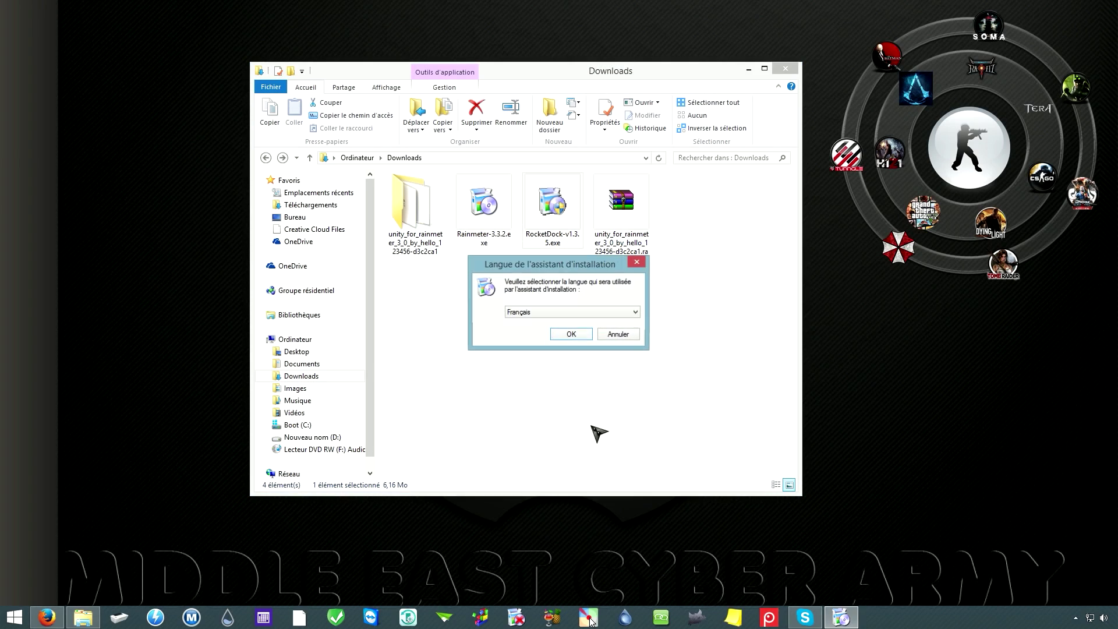
pyautogui.click(572, 335)
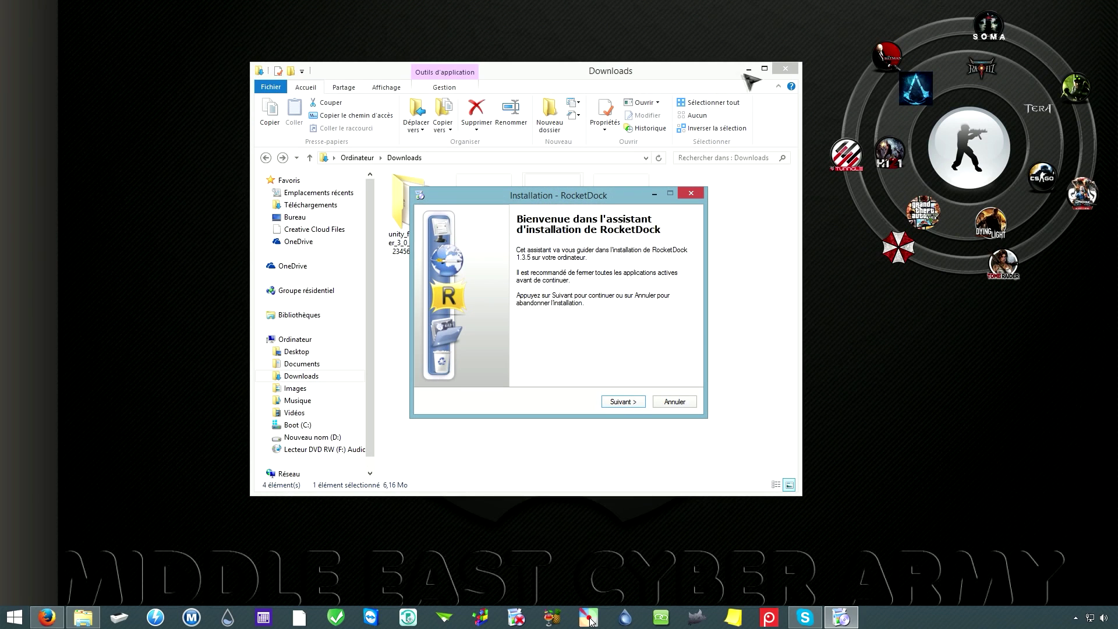
# Step: Accept the licence, keep C:\Program Files (x86)\RocketDock, add a desktop icon, install and finish
pyautogui.click(749, 70)
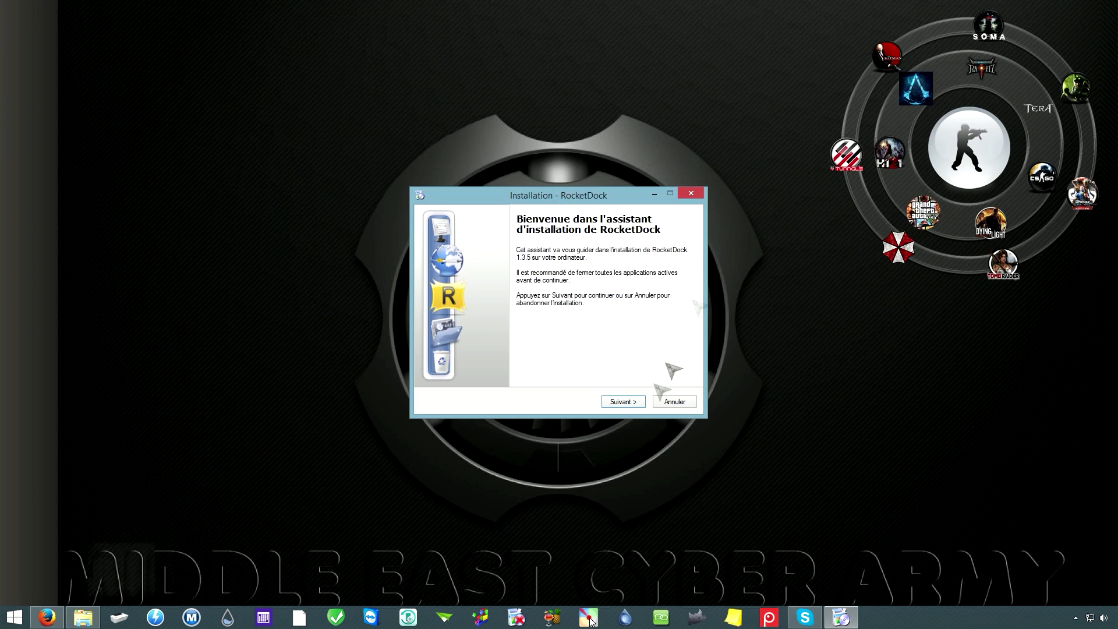
pyautogui.click(623, 402)
pyautogui.click(441, 367)
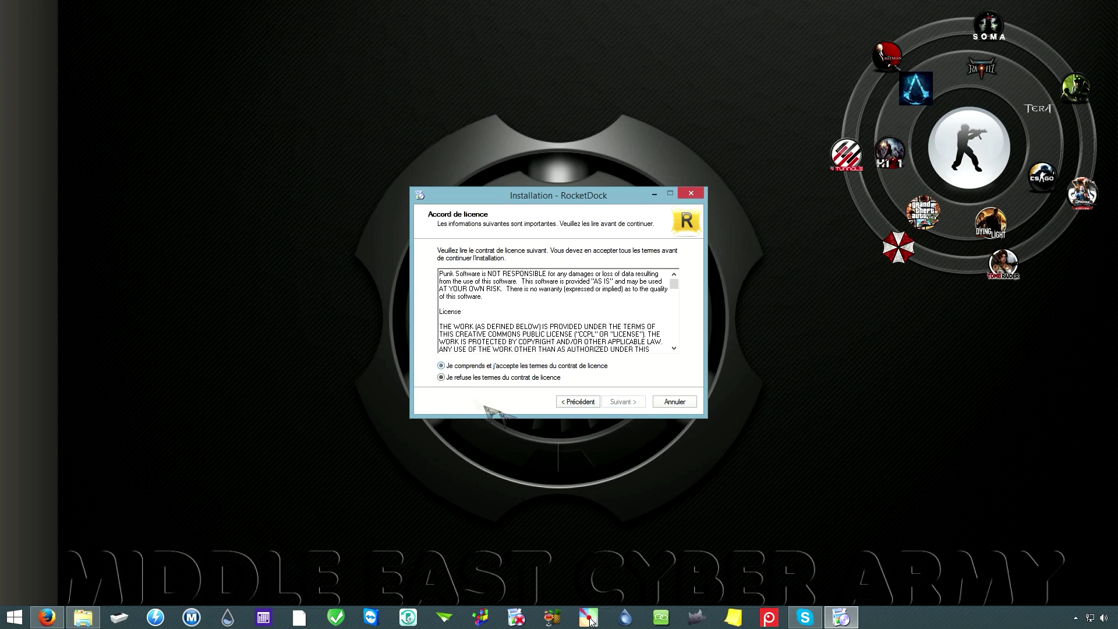
pyautogui.click(623, 402)
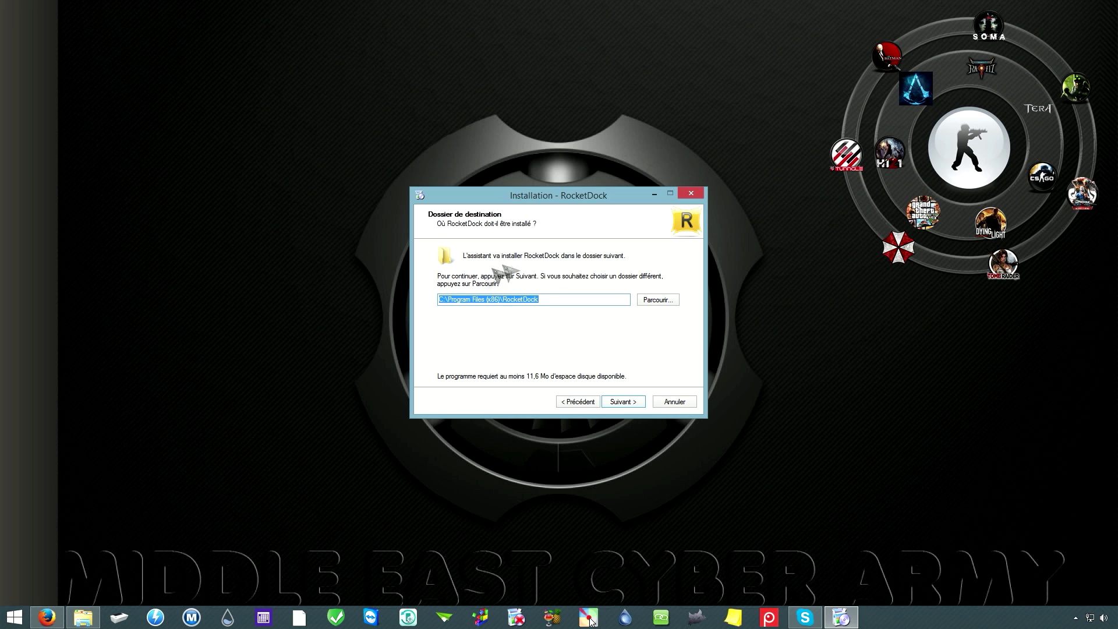
pyautogui.click(629, 401)
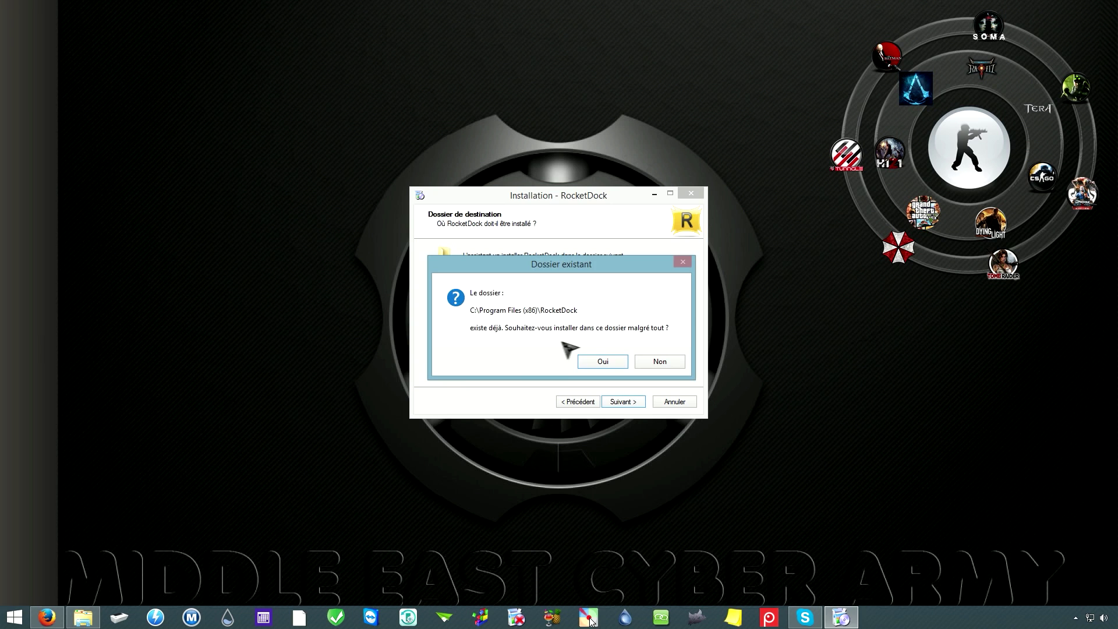
pyautogui.click(613, 362)
pyautogui.click(444, 287)
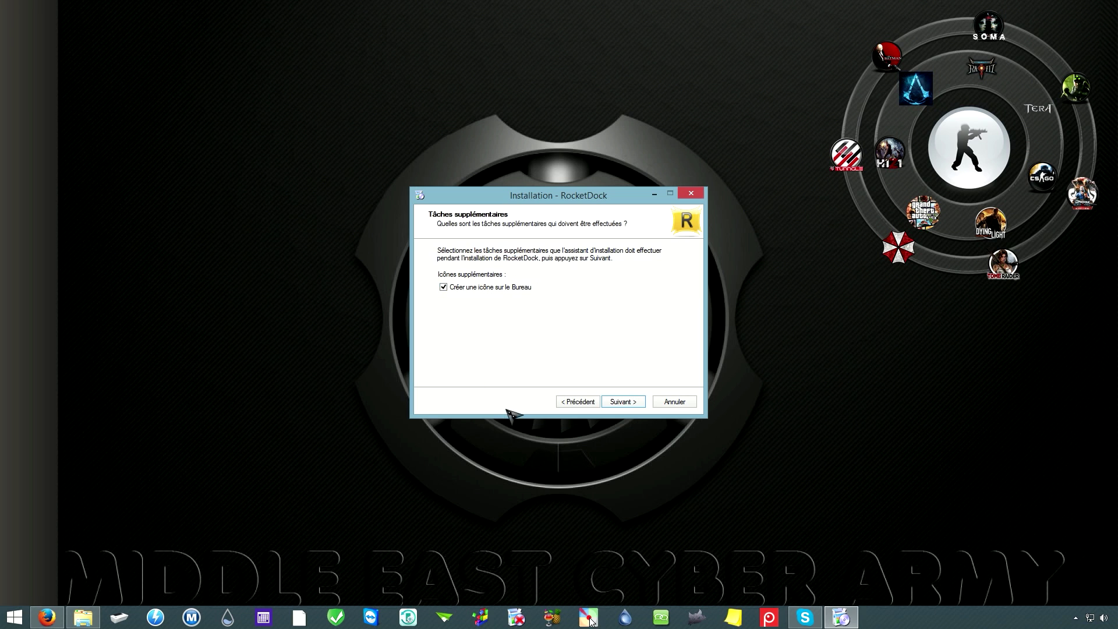
pyautogui.click(622, 402)
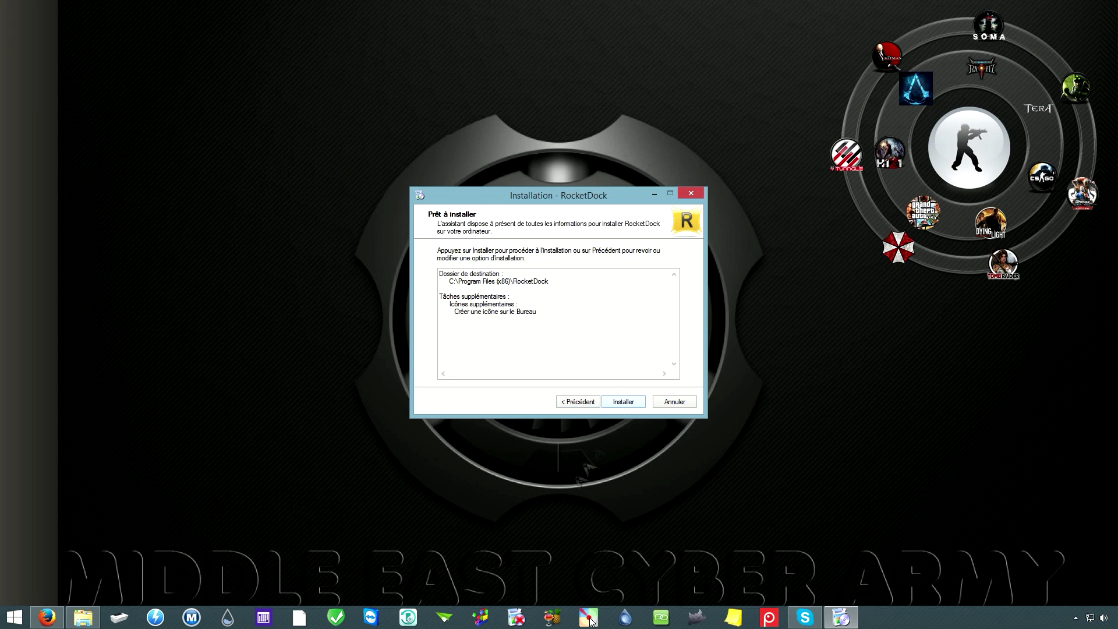
pyautogui.click(628, 402)
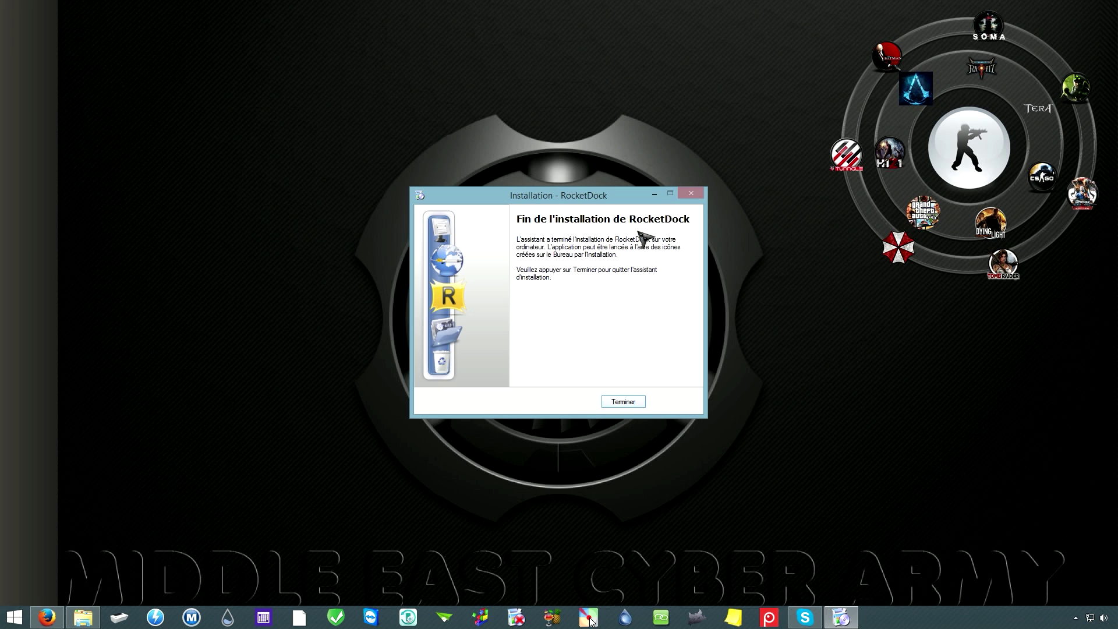
pyautogui.click(623, 402)
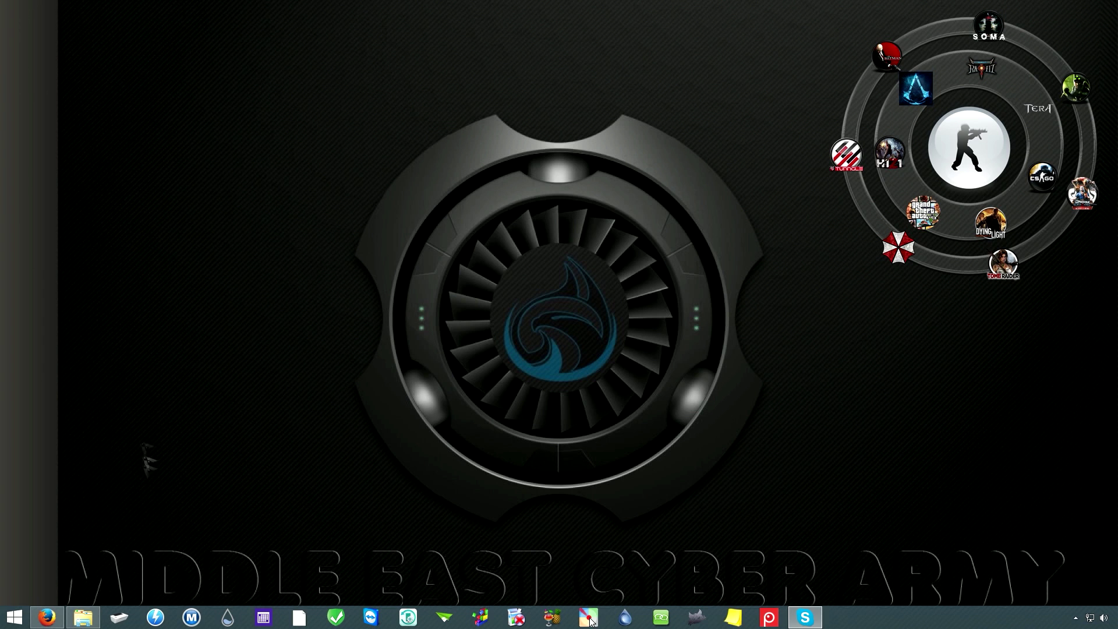
# Step: Select Unity-for-Rainmeter.ini in the manager, pull the sidebar off the left edge and make it click-through
pyautogui.click(1077, 619)
pyautogui.click(1056, 521)
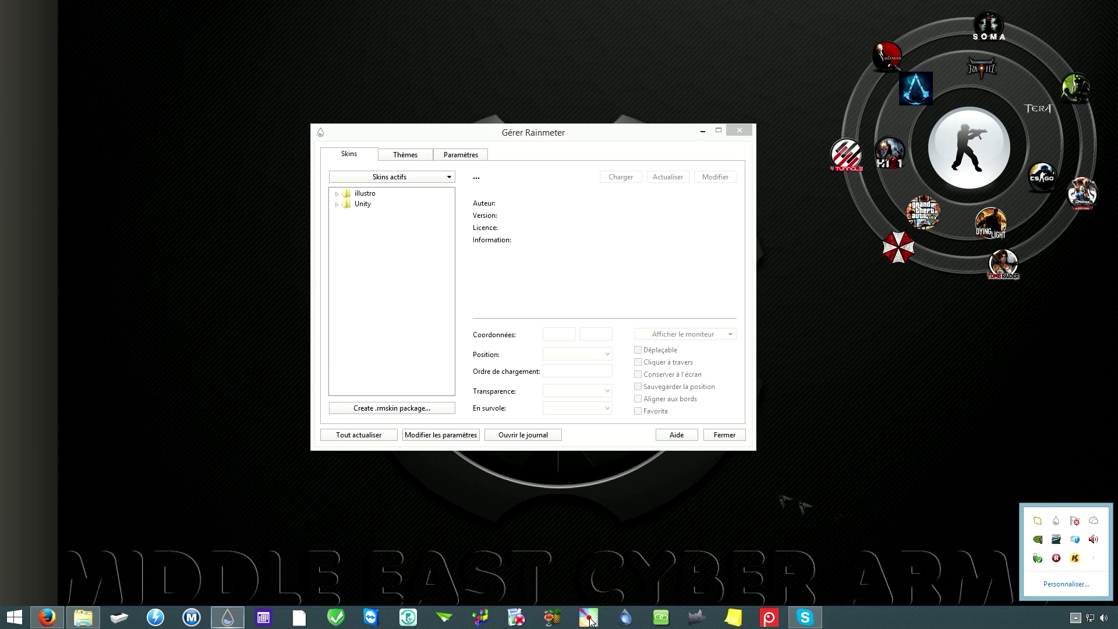
pyautogui.click(336, 204)
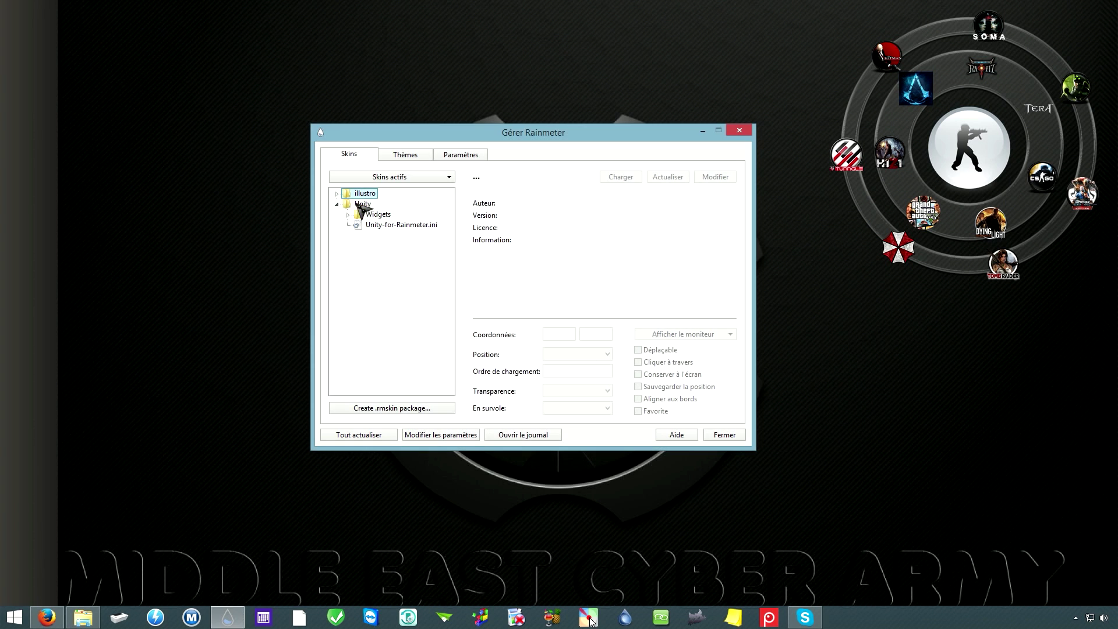
pyautogui.click(387, 224)
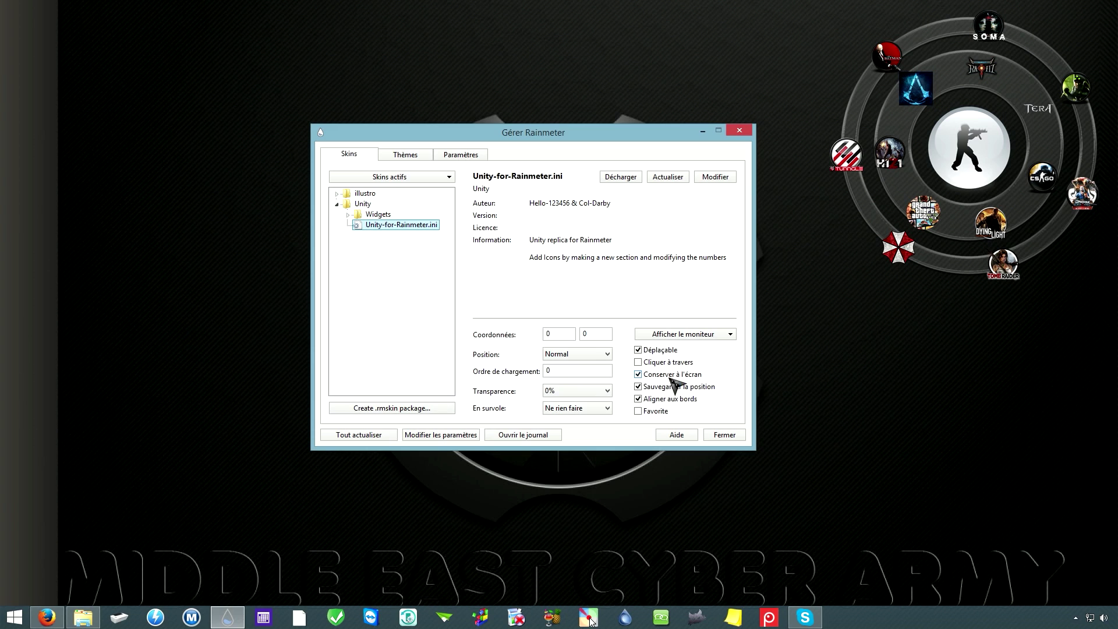
pyautogui.moveTo(51, 228); pyautogui.dragTo(163, 219)
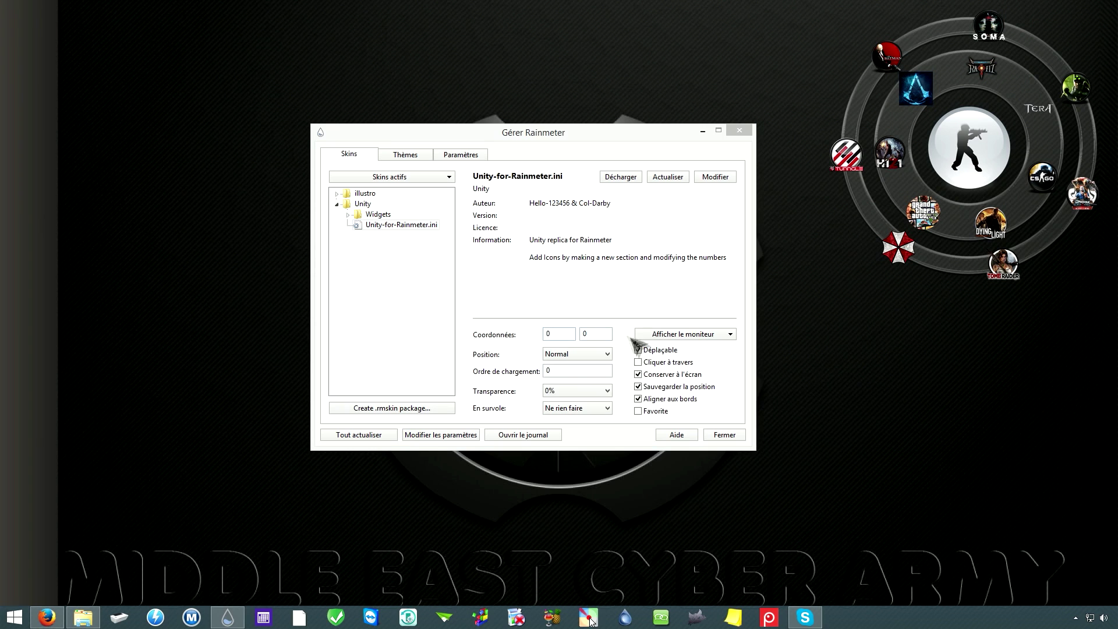
pyautogui.click(638, 363)
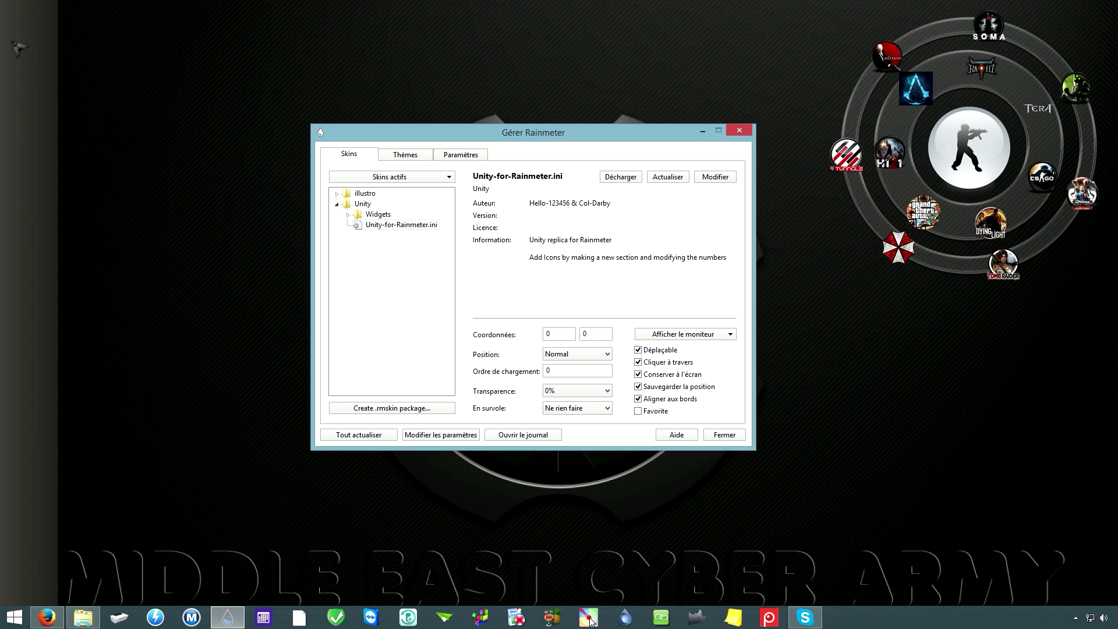
# Step: Move the RocketDock shortcut, uncheck Déplaçable for the Unity skin, and close the manager
pyautogui.moveTo(21, 44); pyautogui.dragTo(169, 85)
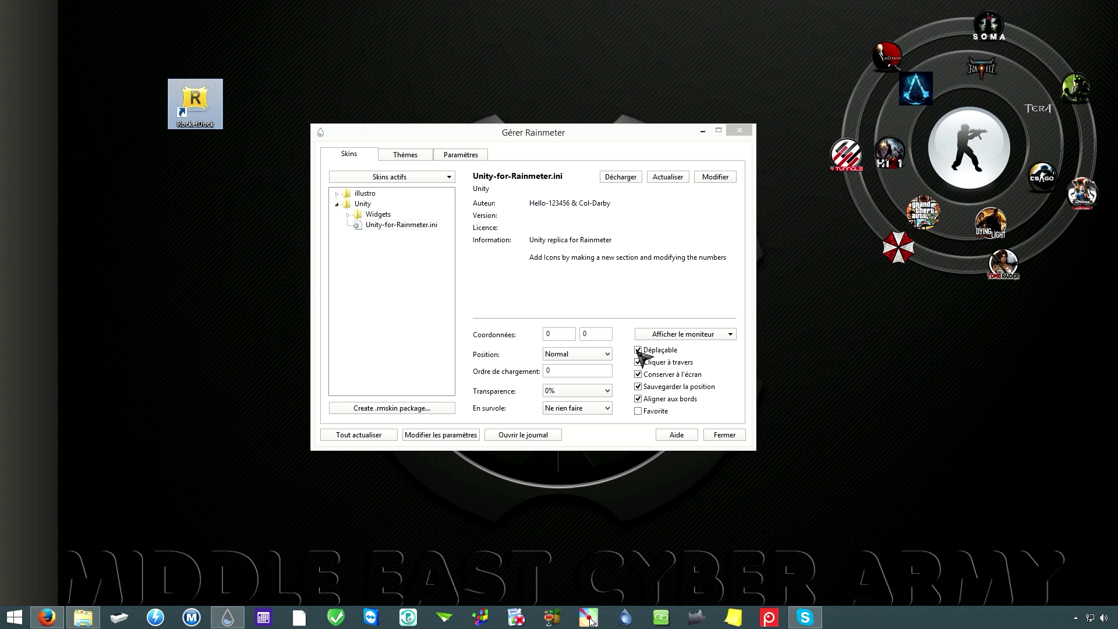
pyautogui.click(638, 350)
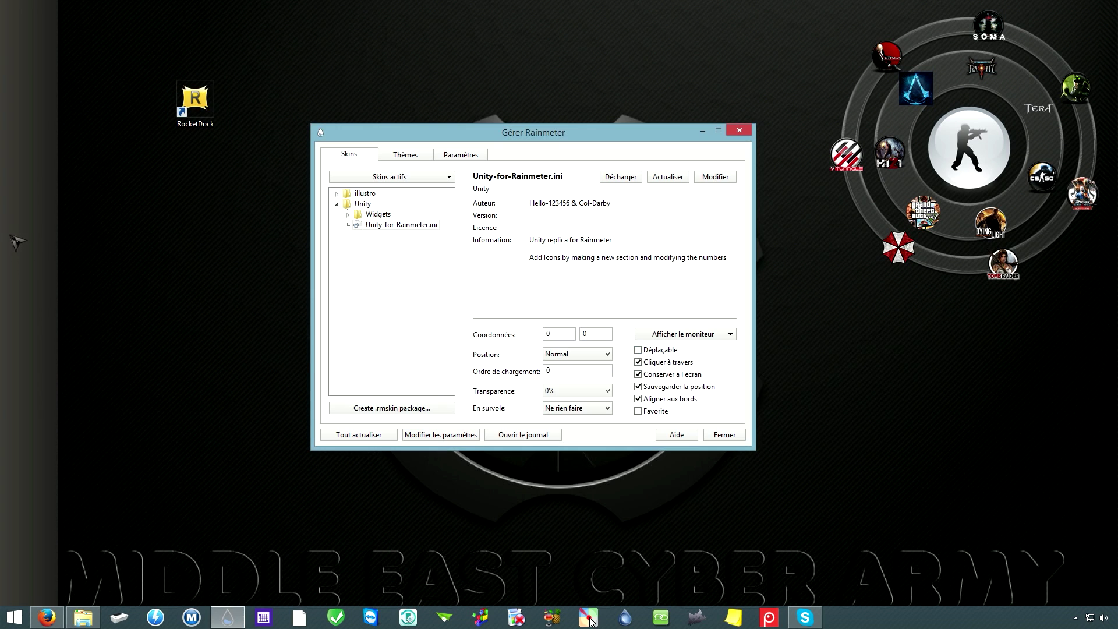
pyautogui.moveTo(16, 242); pyautogui.dragTo(175, 256)
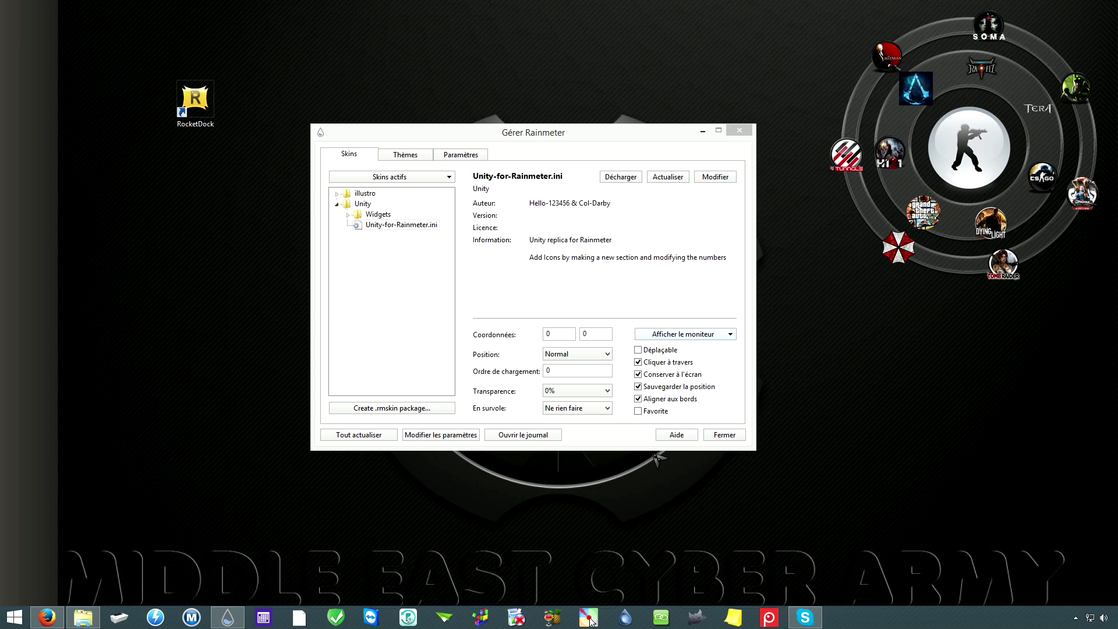
pyautogui.click(737, 130)
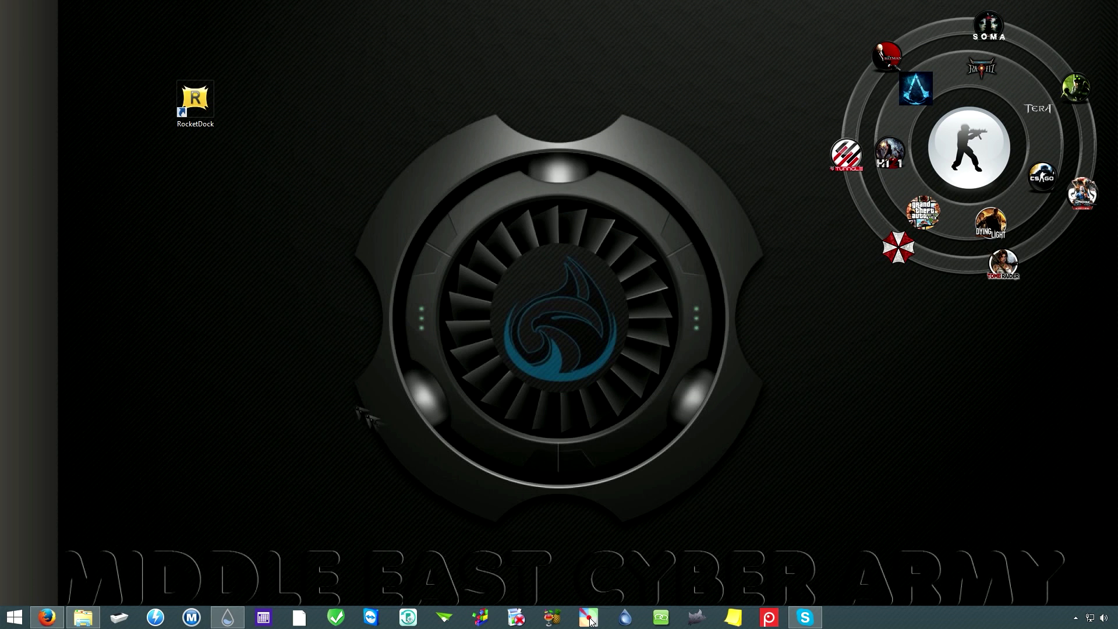
# Step: Make a fresh RocketDock.exe desktop shortcut from Program Files (x86)\RocketDock and launch the dock
pyautogui.moveTo(195, 99); pyautogui.dragTo(251, 100)
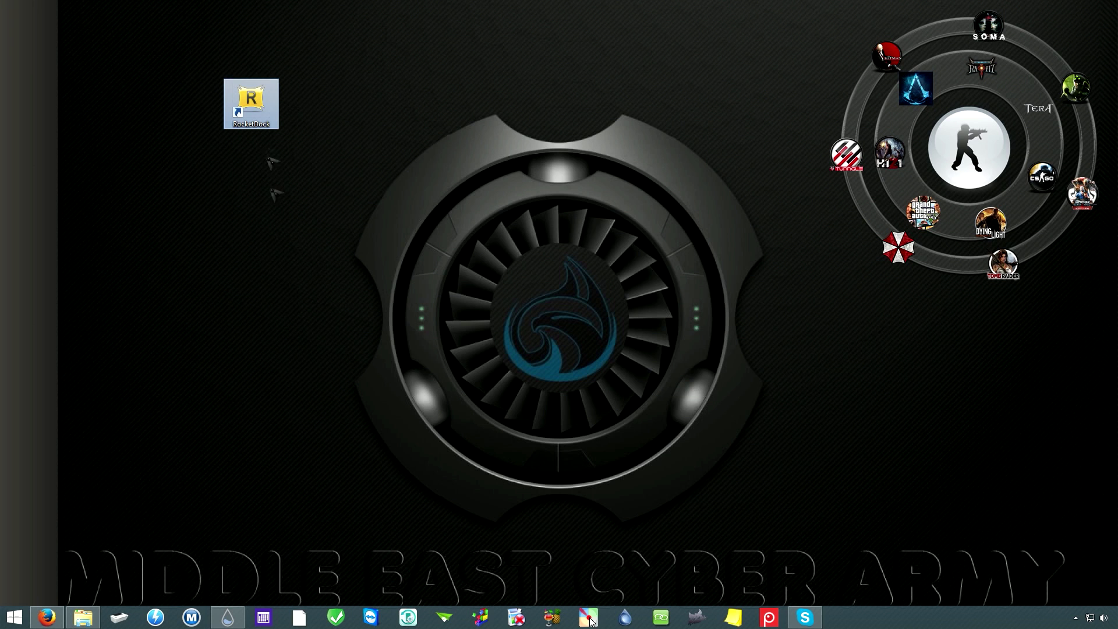
pyautogui.doubleClick(251, 102)
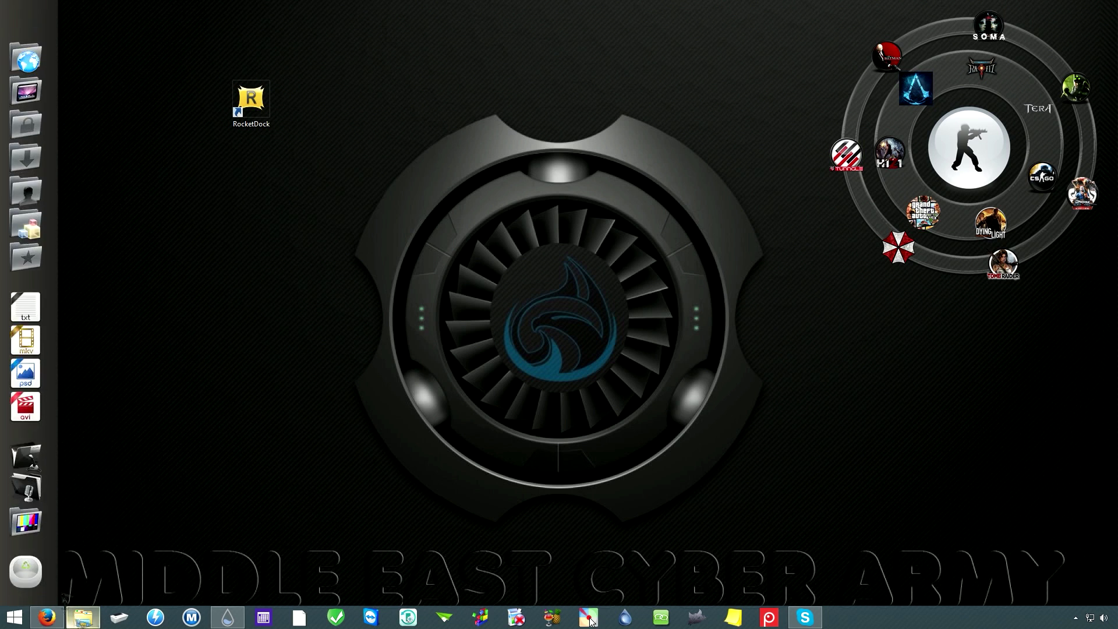
pyautogui.click(25, 93)
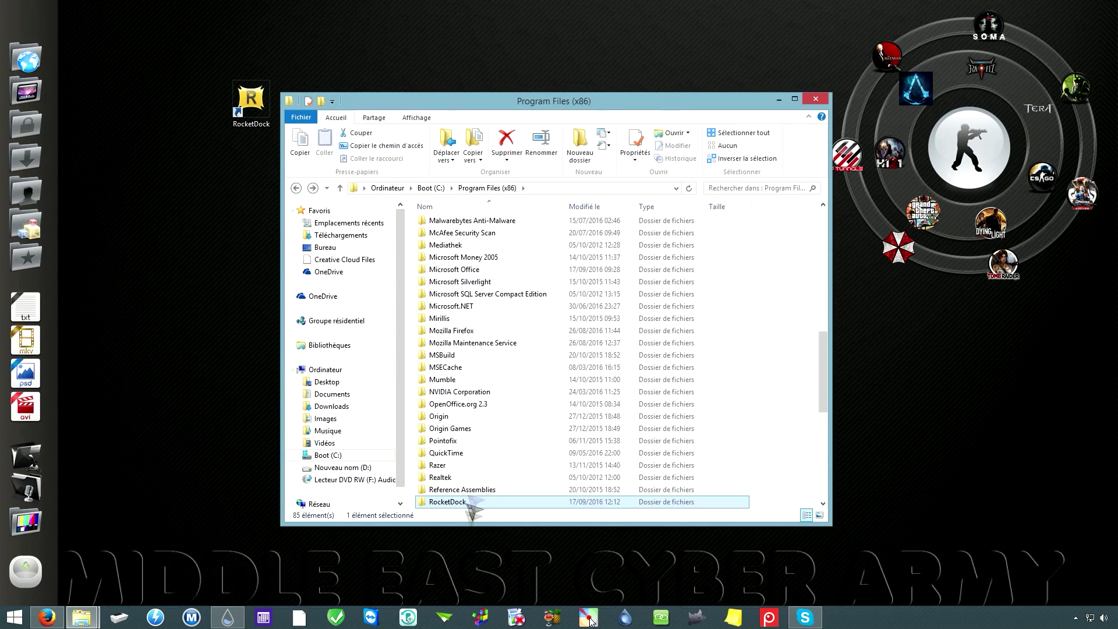
pyautogui.scroll(-3, 489, 461)
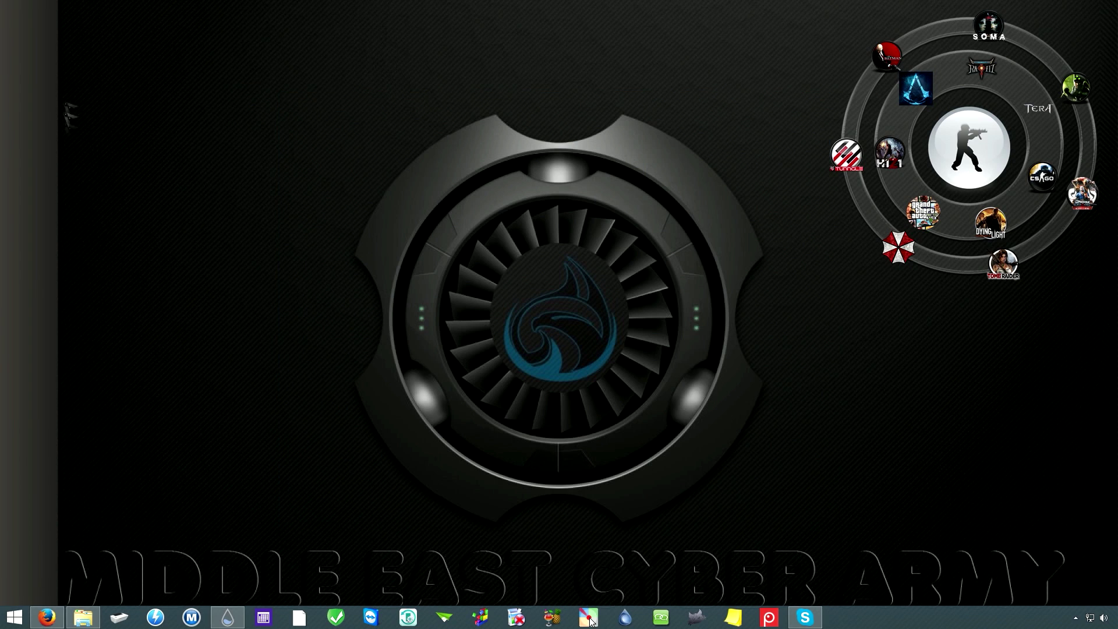
pyautogui.moveTo(23, 32); pyautogui.dragTo(418, 108)
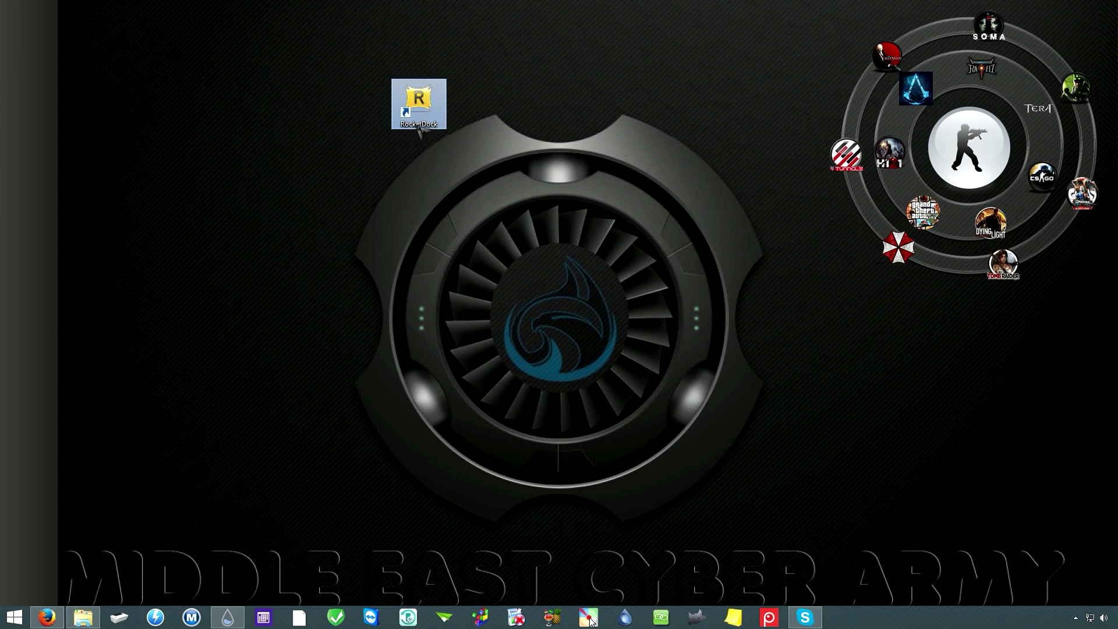
pyautogui.doubleClick(419, 107)
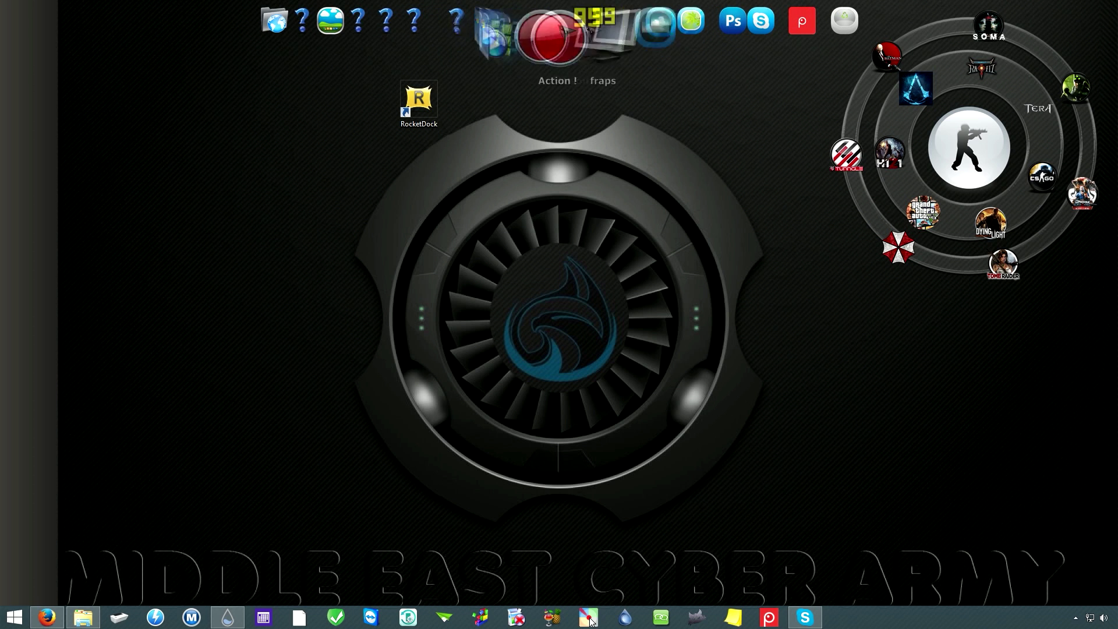
pyautogui.rightClick(624, 27)
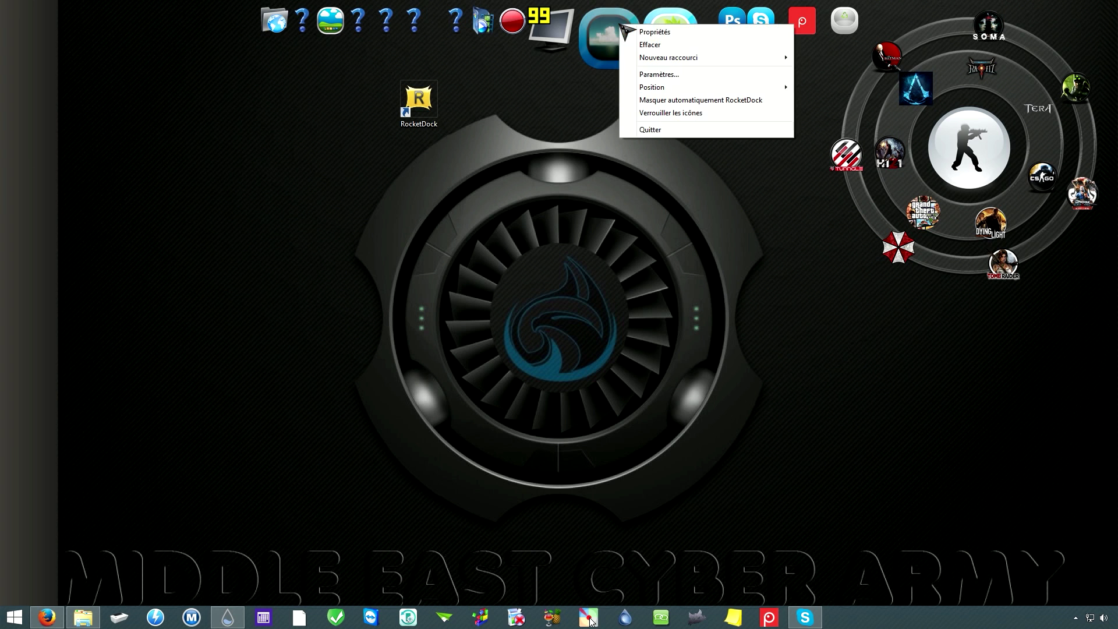
# Step: In RocketDock's settings, keep the Zoom: Bulle effect and raise stretch from 64px to 68px
pyautogui.click(671, 74)
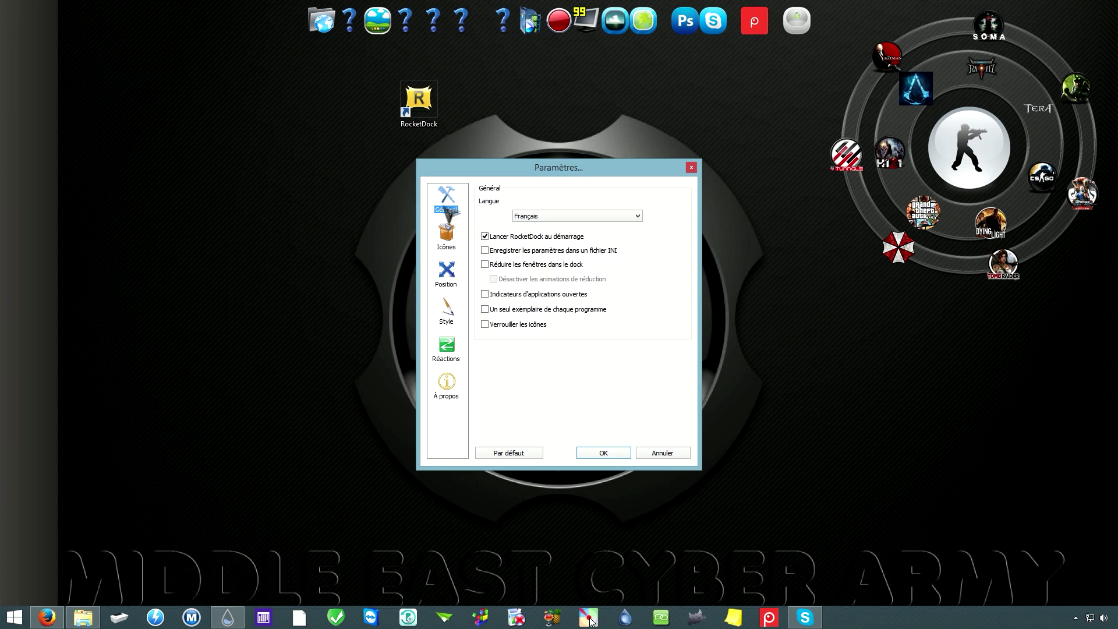
pyautogui.moveTo(524, 172); pyautogui.dragTo(514, 148)
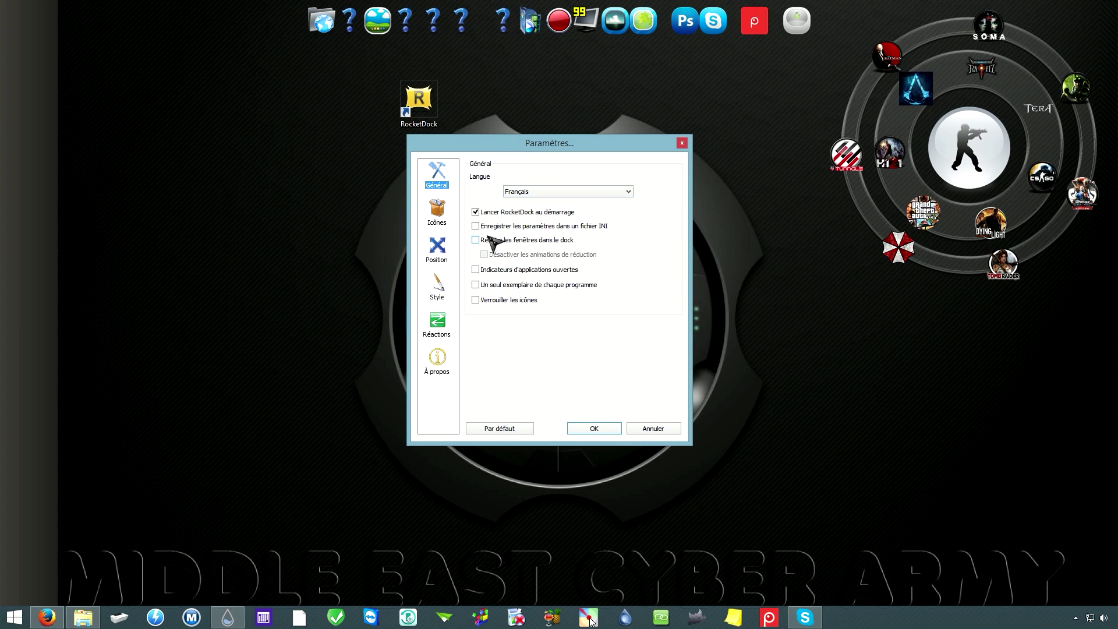
pyautogui.click(438, 213)
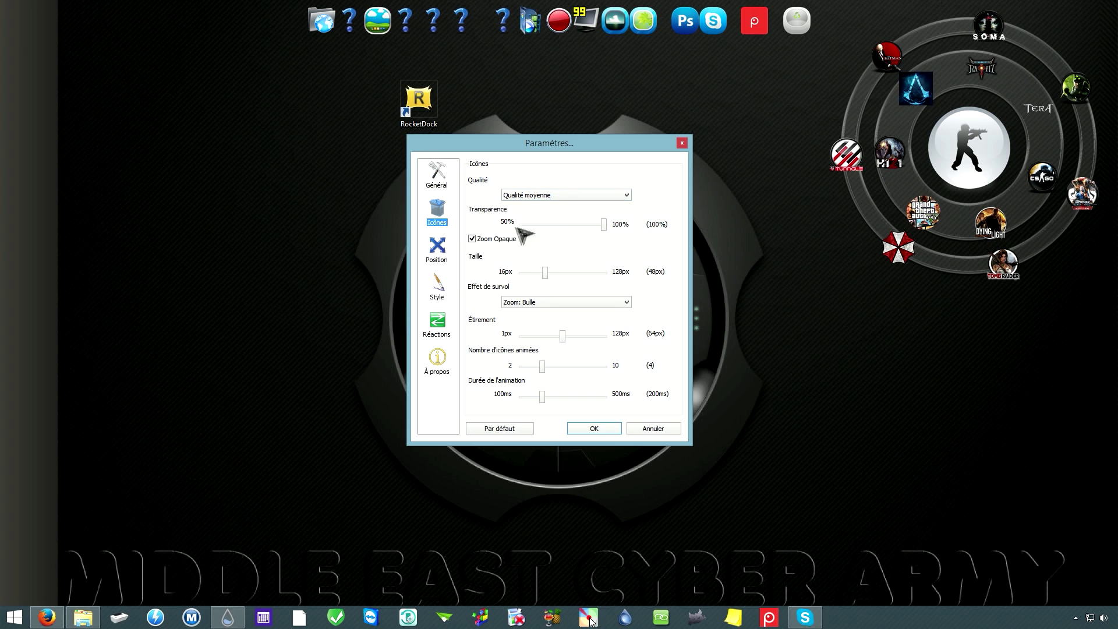
pyautogui.moveTo(606, 226)
pyautogui.mouseDown()
pyautogui.moveTo(494, 229)
pyautogui.moveTo(607, 223)
pyautogui.mouseUp()
pyautogui.moveTo(548, 274); pyautogui.dragTo(573, 335)
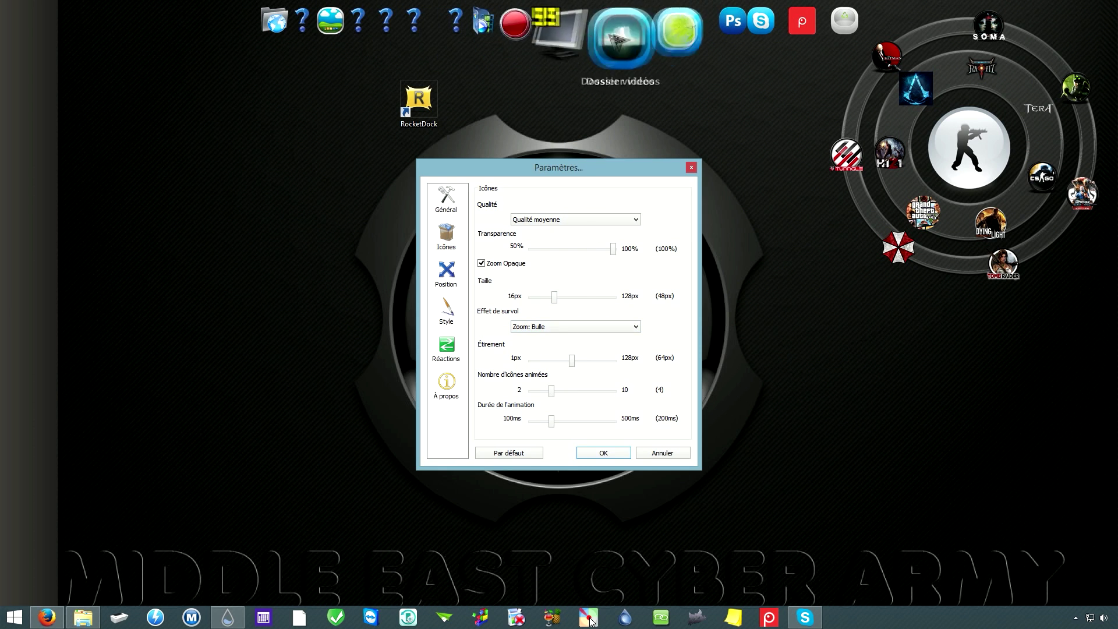
pyautogui.click(558, 328)
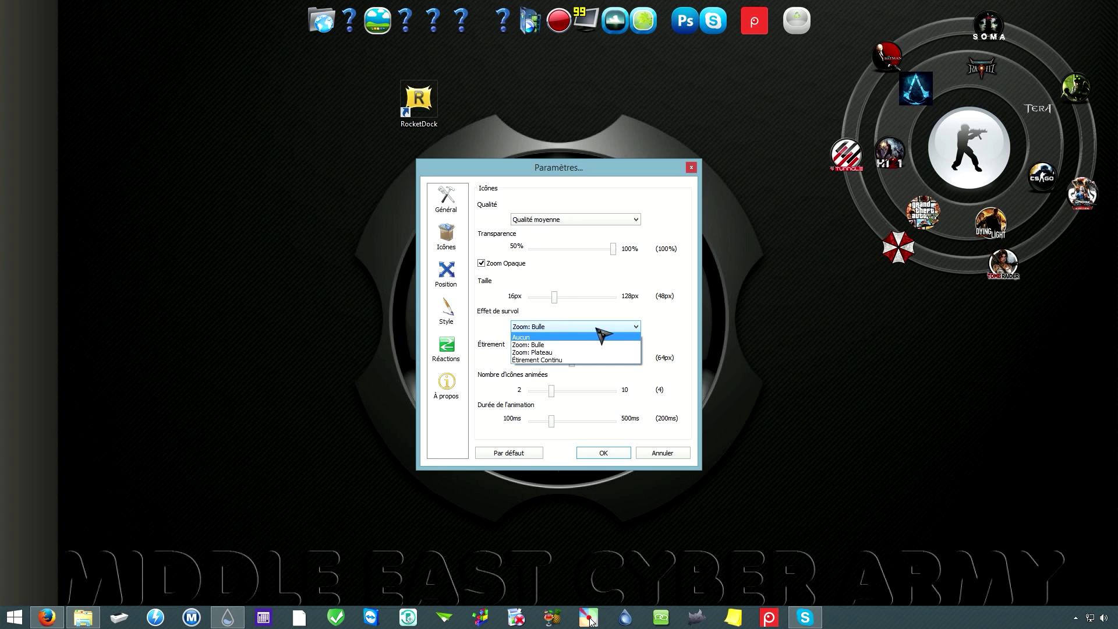
pyautogui.click(496, 359)
pyautogui.moveTo(573, 365); pyautogui.dragTo(575, 366)
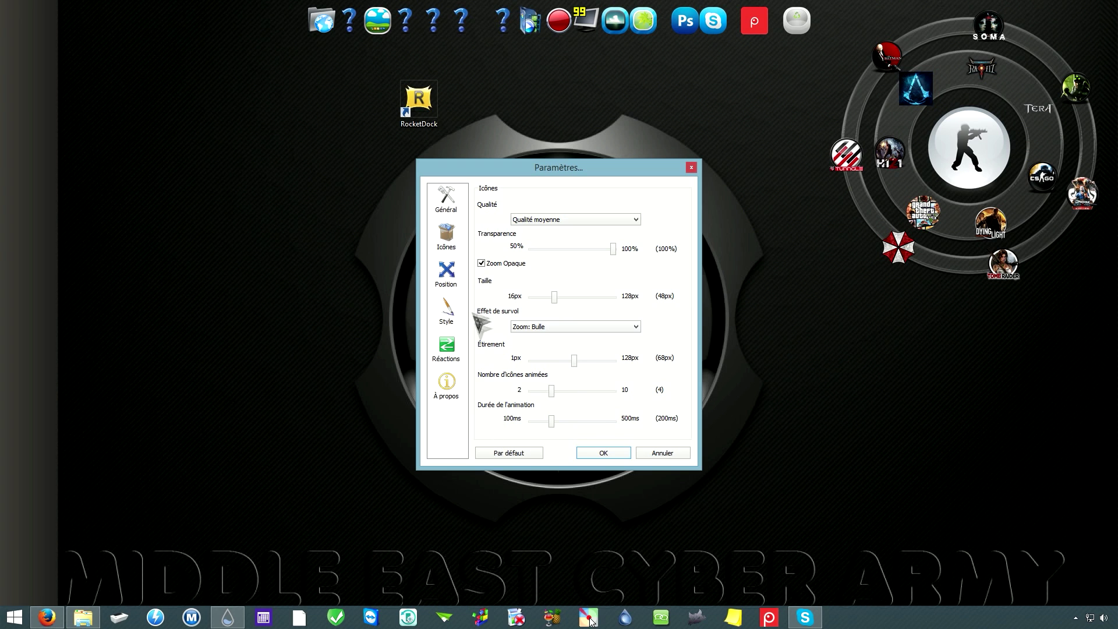
# Step: Place the dock on the left screen edge with a -15px vertical adjustment
pyautogui.click(447, 272)
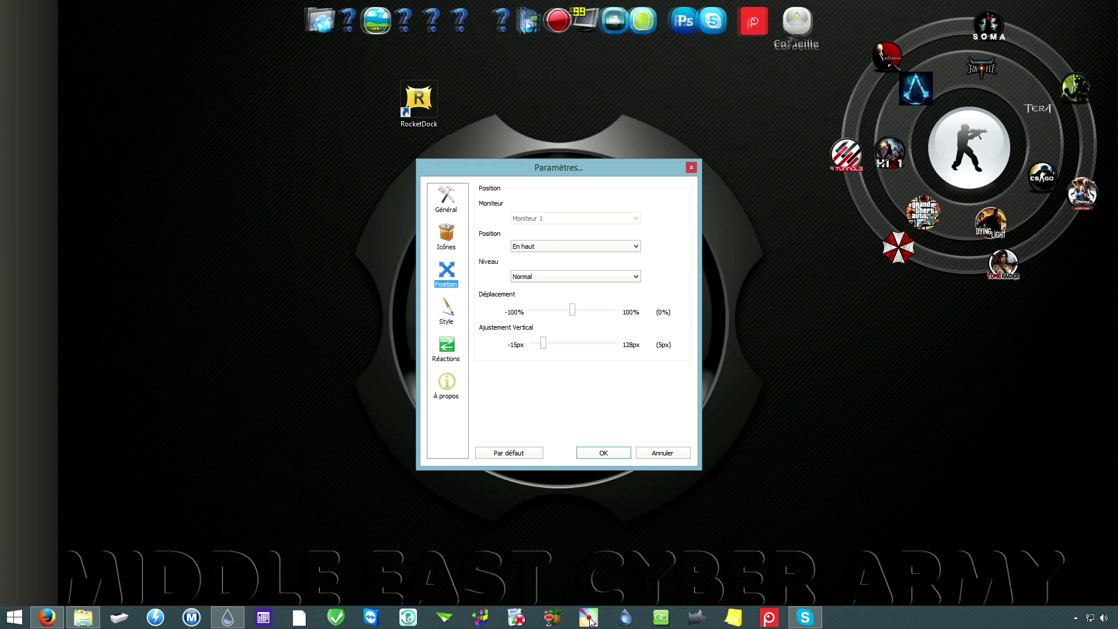
pyautogui.click(576, 247)
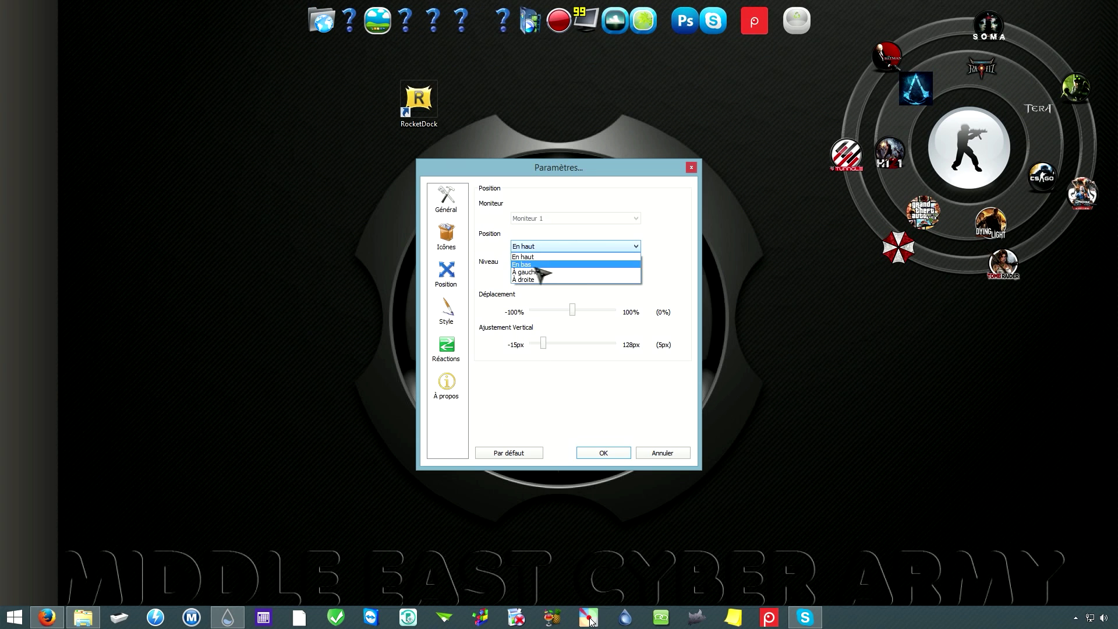
pyautogui.click(542, 276)
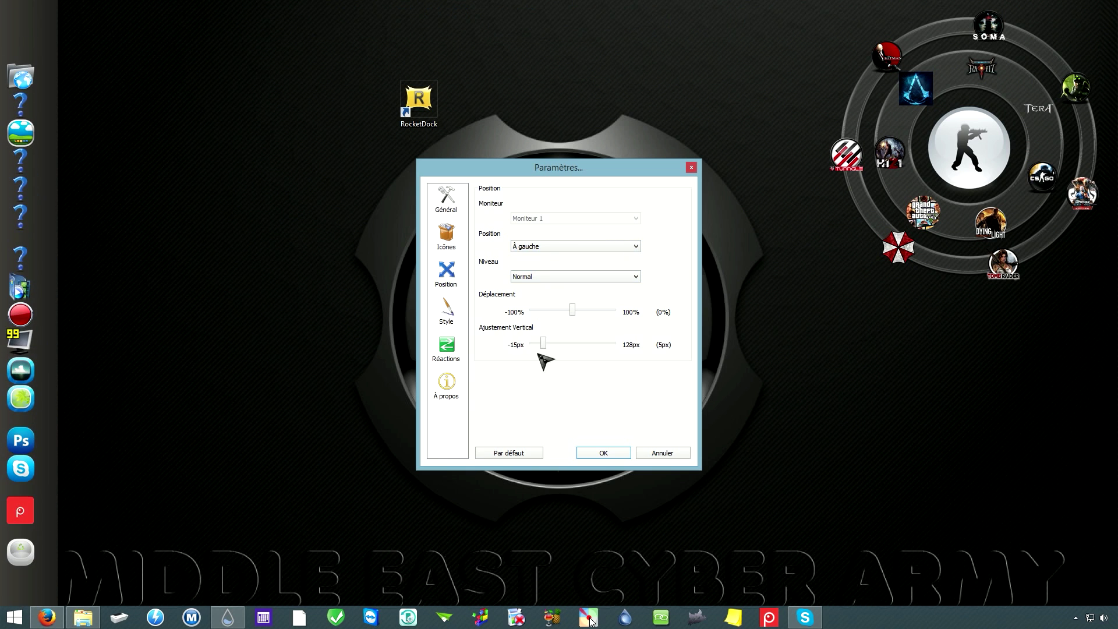
pyautogui.moveTo(544, 344)
pyautogui.mouseDown()
pyautogui.moveTo(612, 349)
pyautogui.moveTo(512, 348)
pyautogui.moveTo(544, 347)
pyautogui.mouseUp()
pyautogui.click(446, 311)
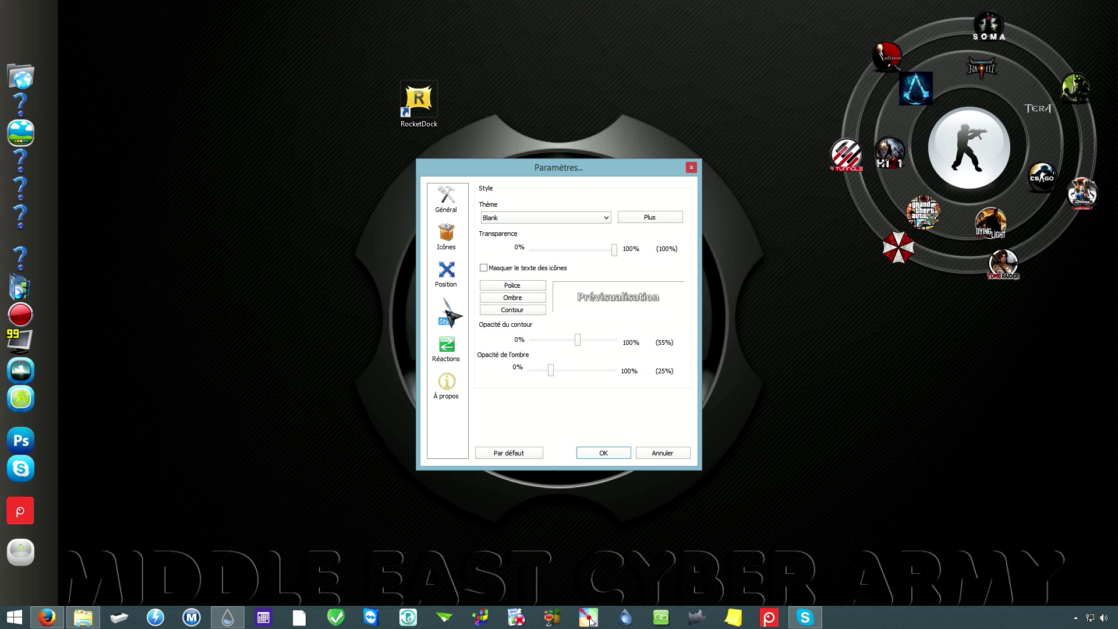
# Step: Try the Special-RD, Milk2, Milk1 and ProtoSky themes, then settle on the Blank theme
pyautogui.click(535, 219)
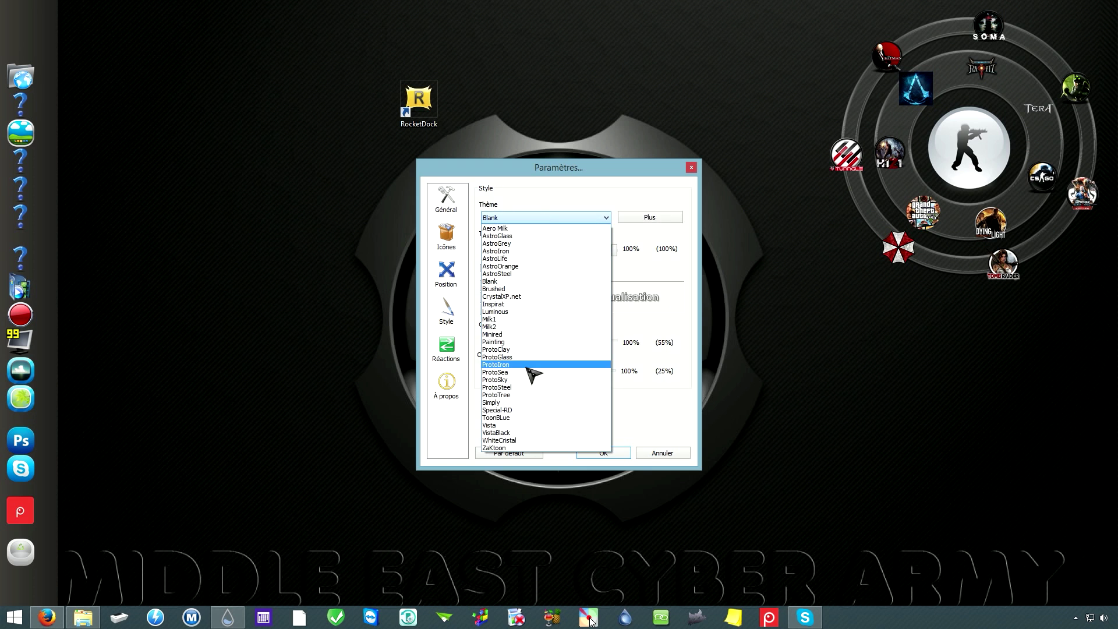
pyautogui.click(508, 410)
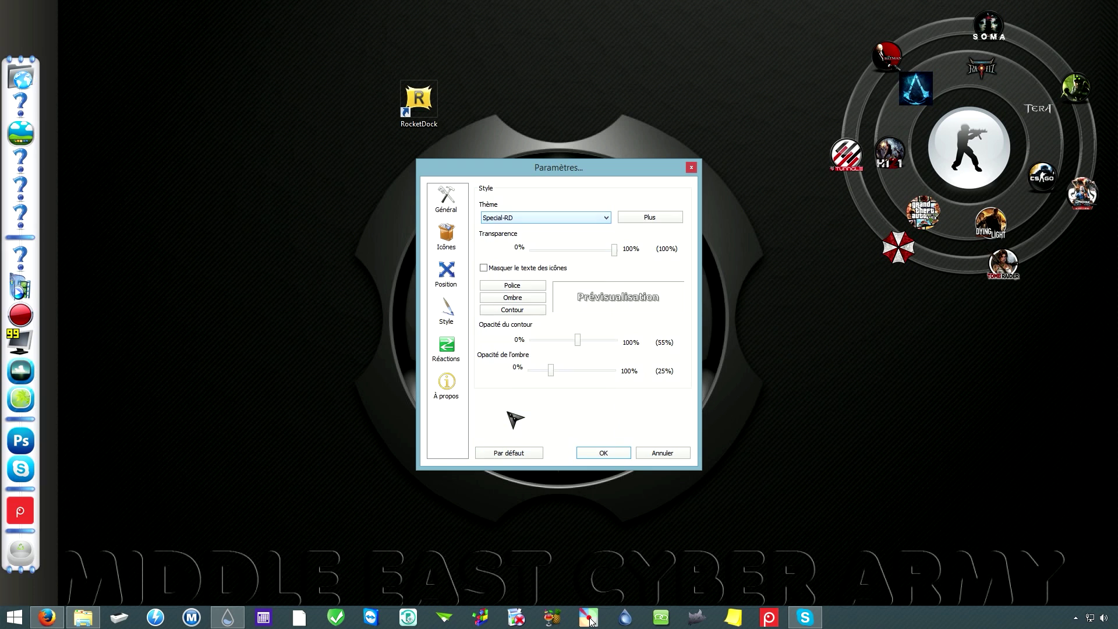
pyautogui.click(532, 220)
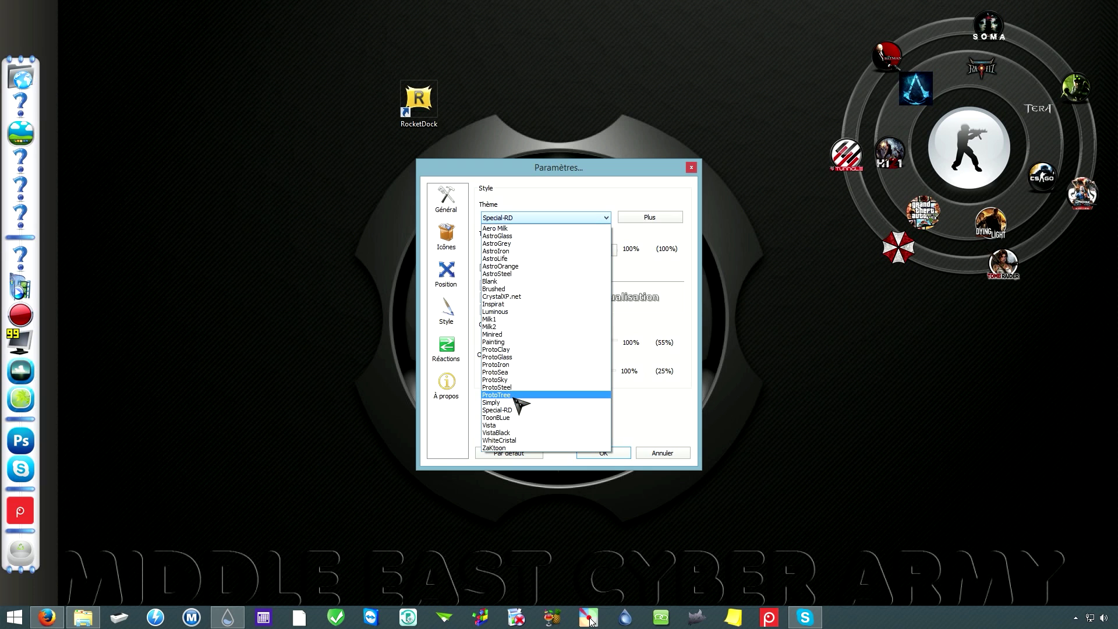
pyautogui.press('Up')
pyautogui.press('Up')
pyautogui.press('Up')
pyautogui.press('Up')
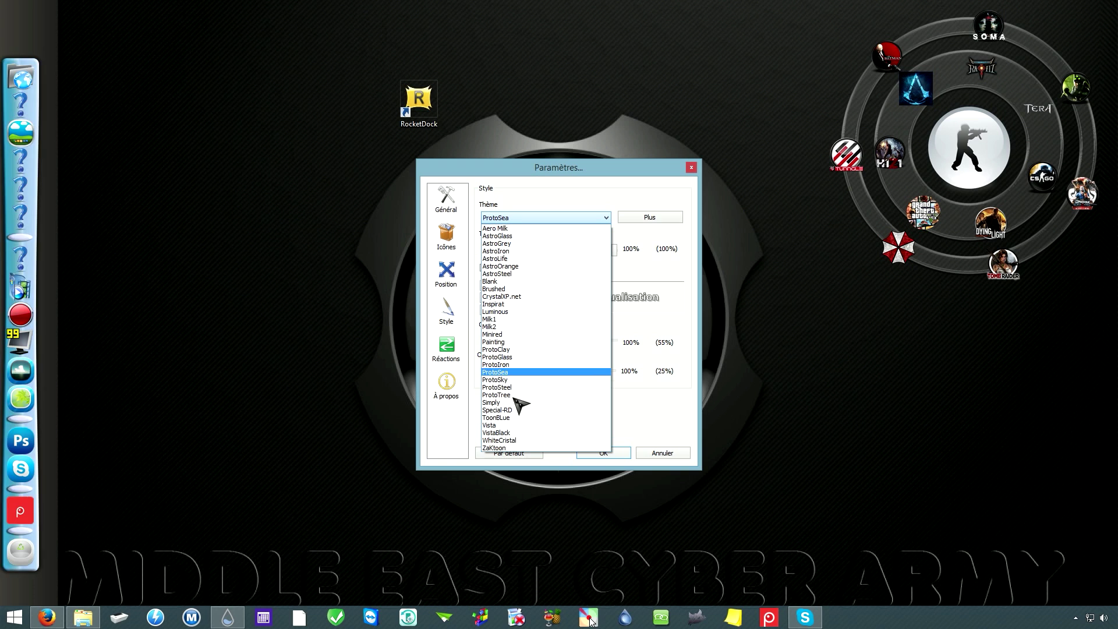
pyautogui.press('Up')
pyautogui.press('Up')
pyautogui.press('Up')
pyautogui.press('Up')
pyautogui.press('Up')
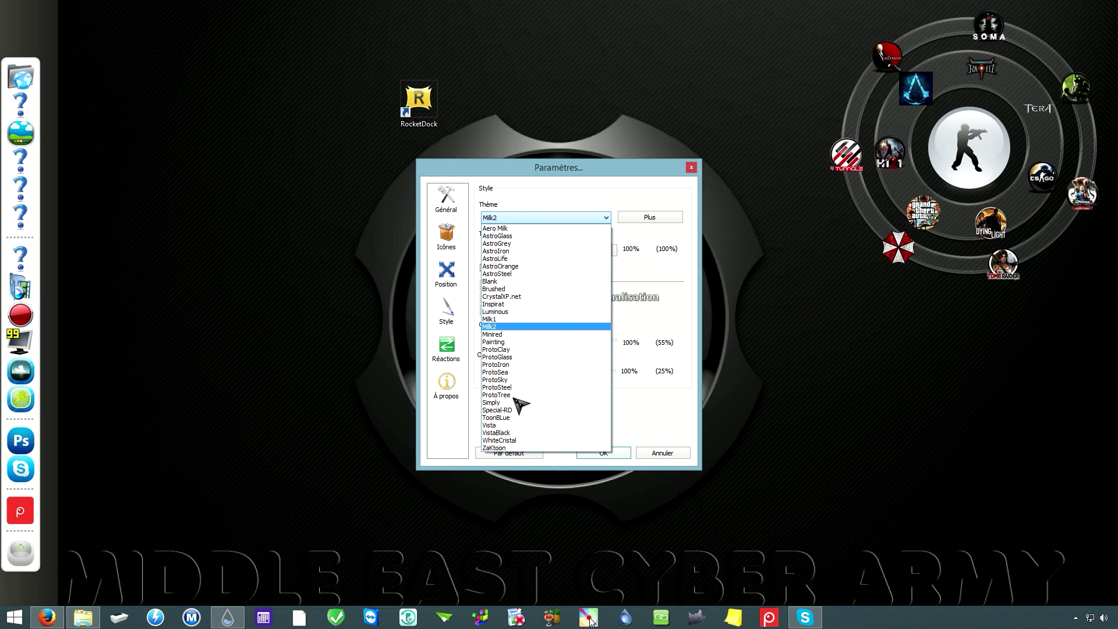
pyautogui.press('Up')
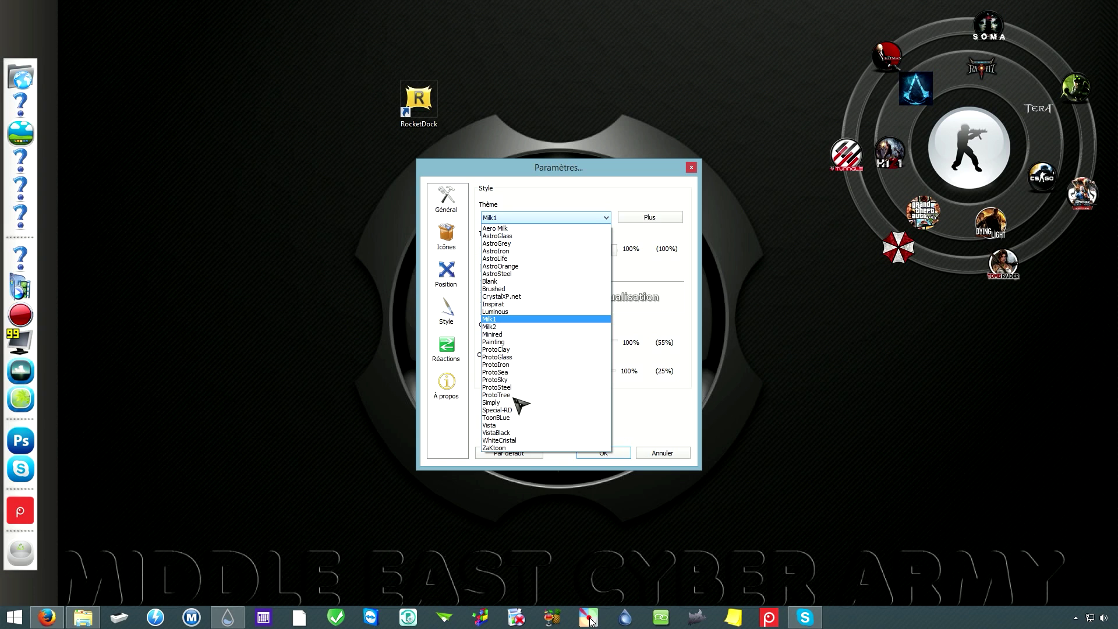
pyautogui.press('Down')
pyautogui.press('Down')
pyautogui.press('Down')
pyautogui.press('Down')
pyautogui.press('Down')
pyautogui.press('Down')
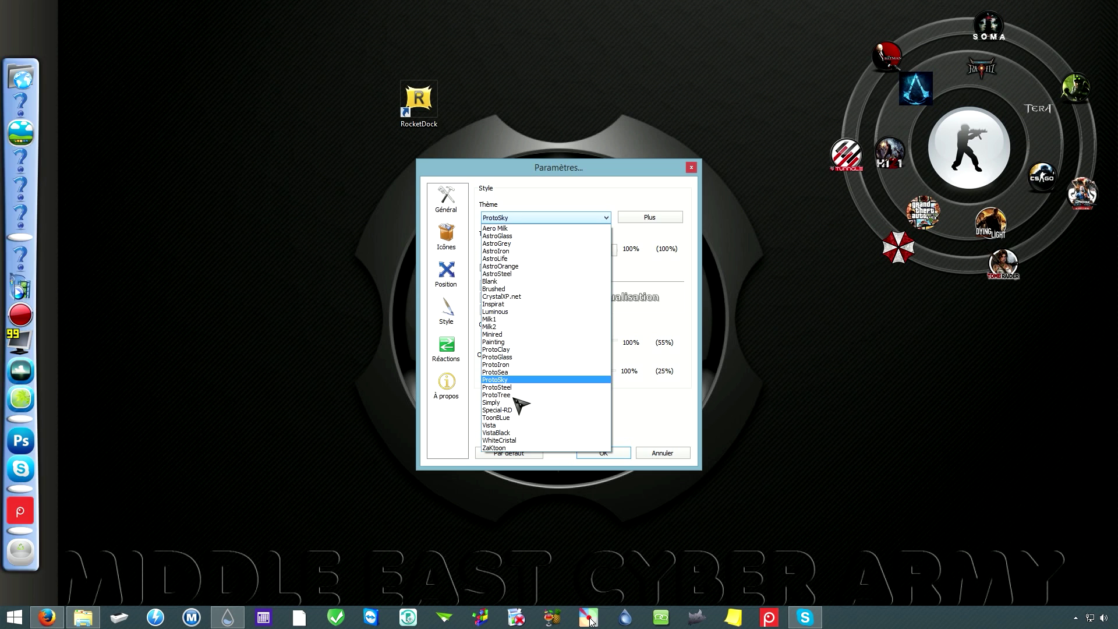
pyautogui.press('Up')
pyautogui.press('Up')
pyautogui.press('Up')
pyautogui.press('Up')
pyautogui.press('Up')
pyautogui.press('Up')
pyautogui.press('Up')
pyautogui.press('Up')
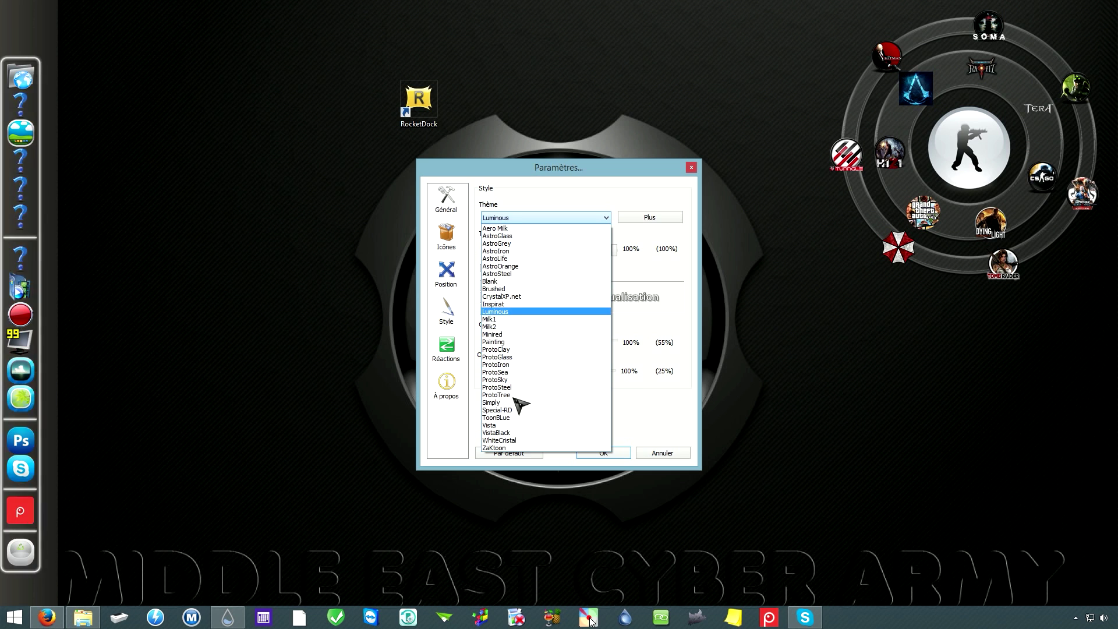
pyautogui.click(505, 282)
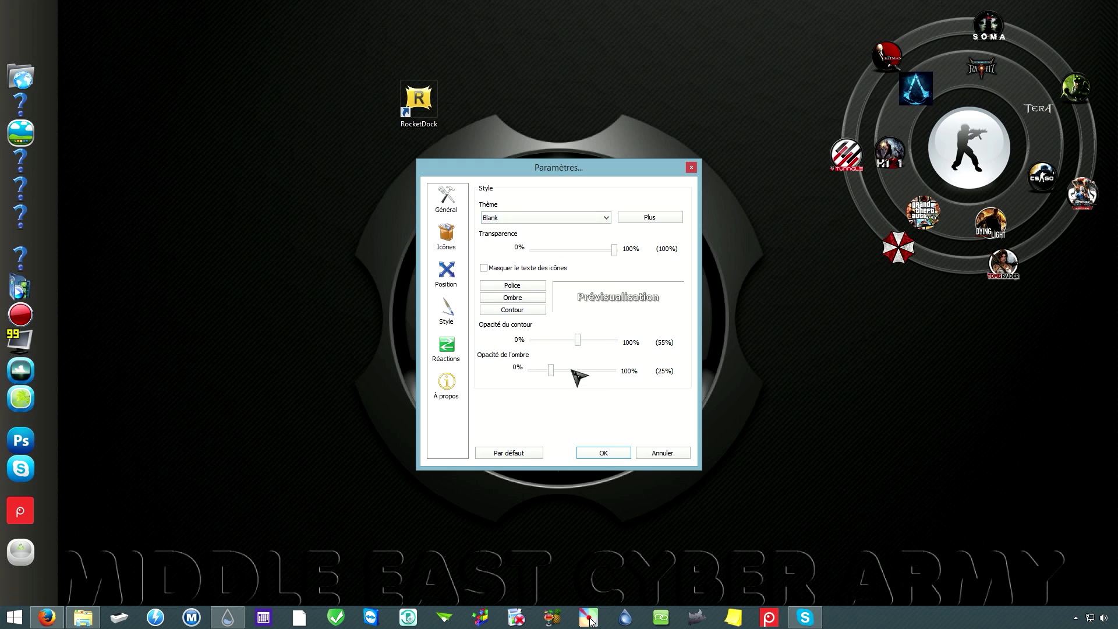
# Step: Set the dock's vertical adjustment to 15px and apply the settings with OK
pyautogui.click(452, 273)
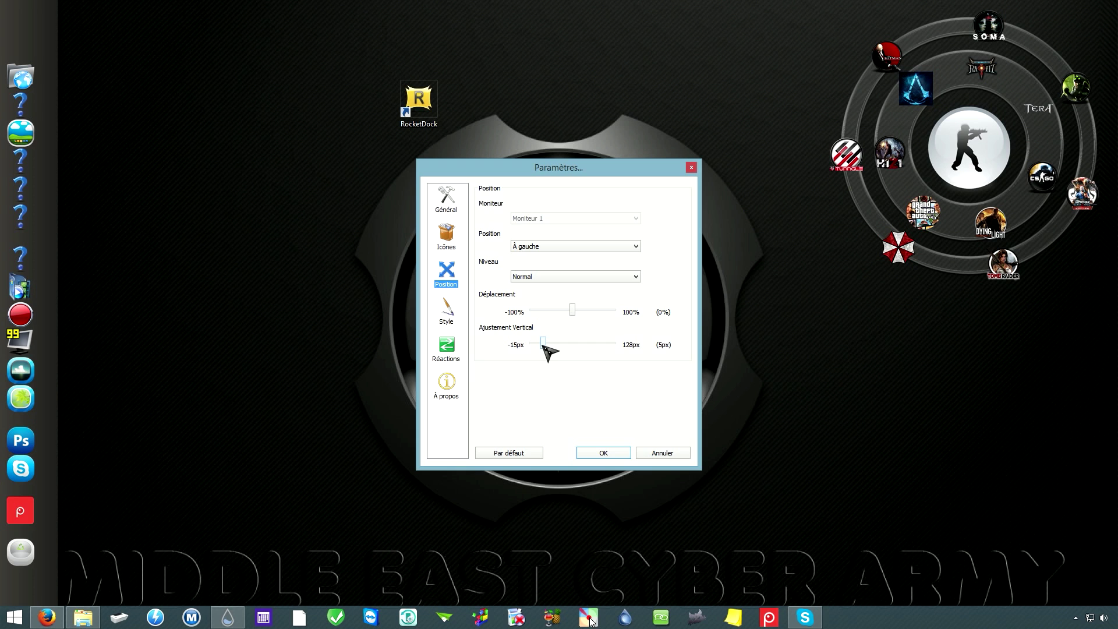
pyautogui.click(539, 347)
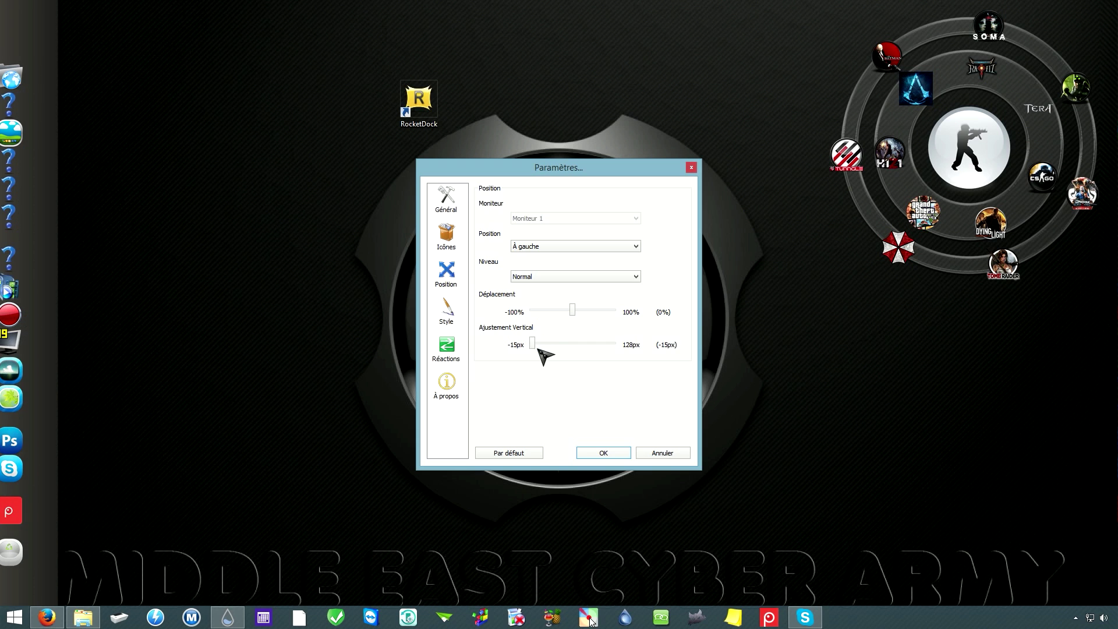
pyautogui.click(539, 347)
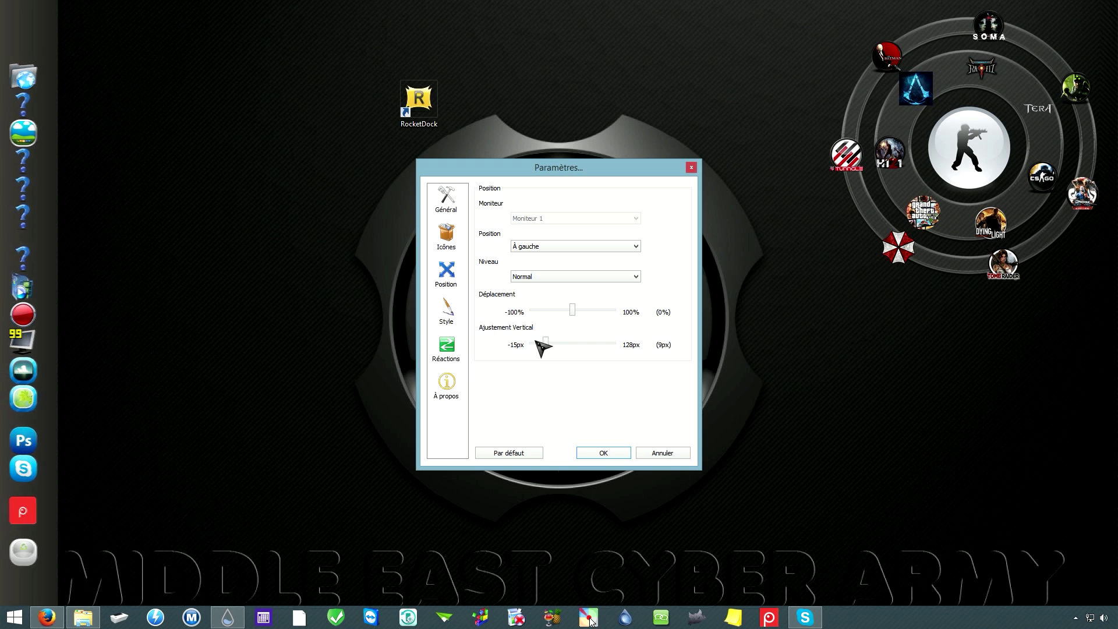
pyautogui.press('Right')
pyautogui.press('Right')
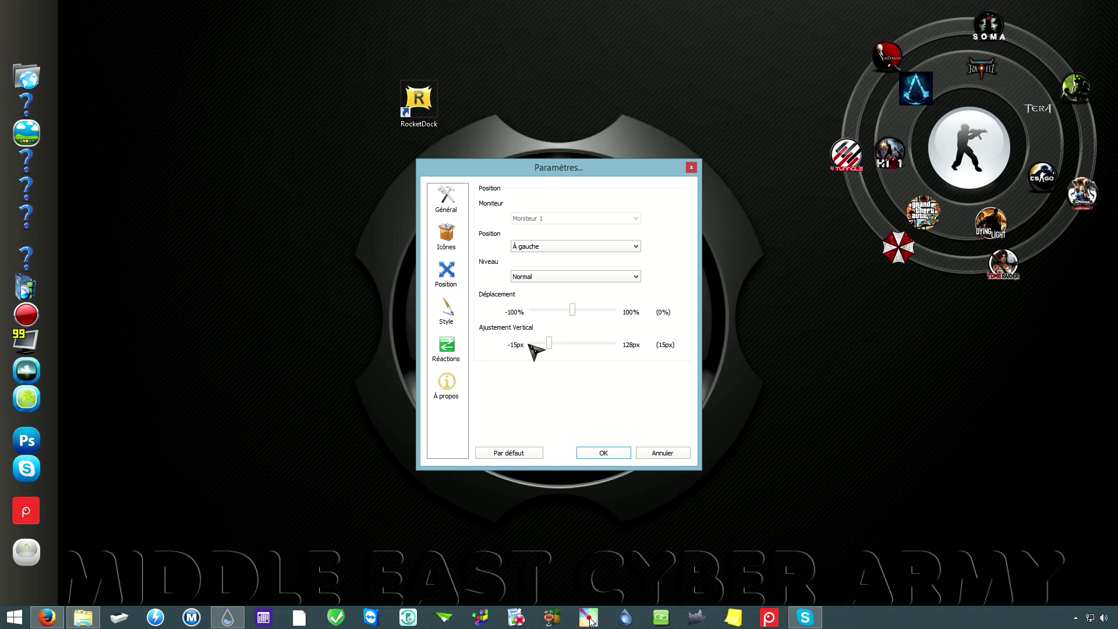
pyautogui.click(446, 309)
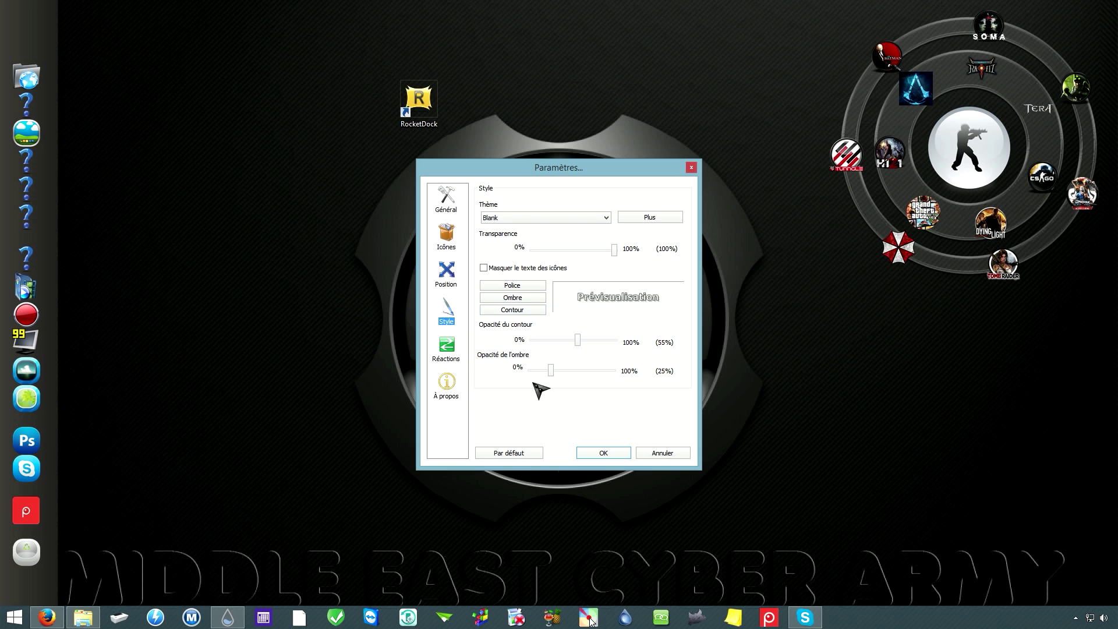
pyautogui.click(592, 455)
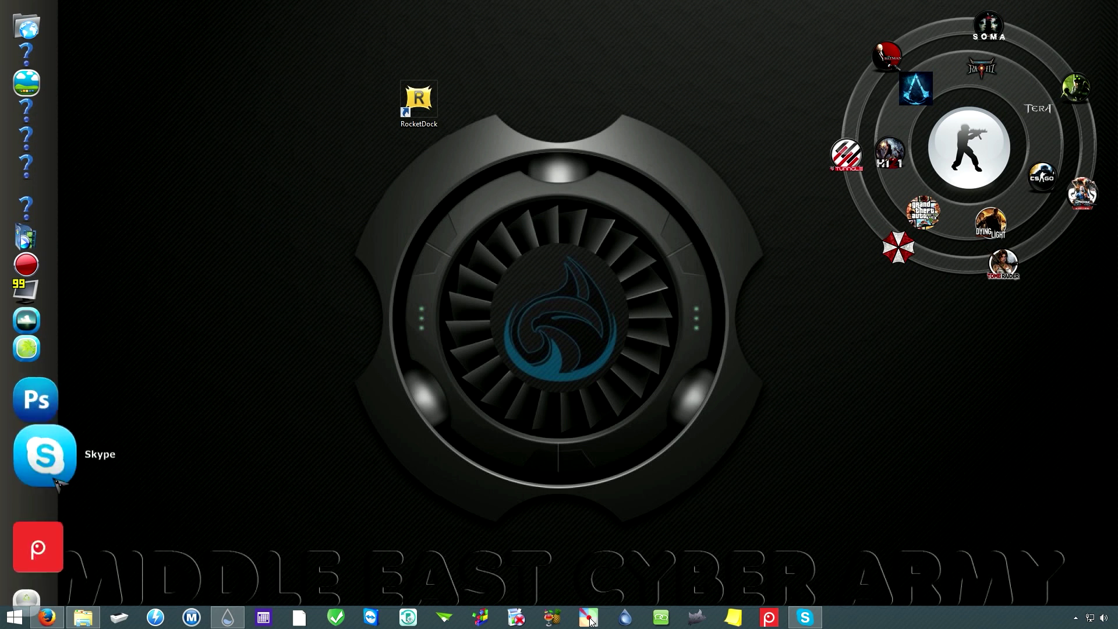
# Step: Drag the Screenpresso, Skype, Photoshop, 99, record, media, cloud and Web icons off the dock
pyautogui.moveTo(40, 510); pyautogui.dragTo(355, 463)
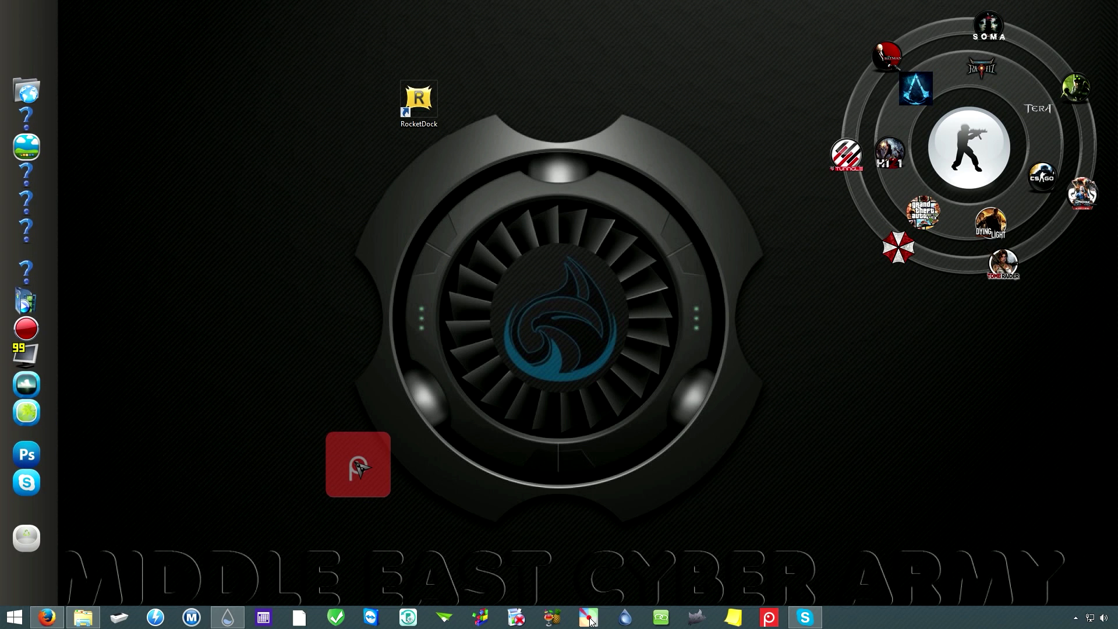
pyautogui.moveTo(356, 463); pyautogui.dragTo(371, 461)
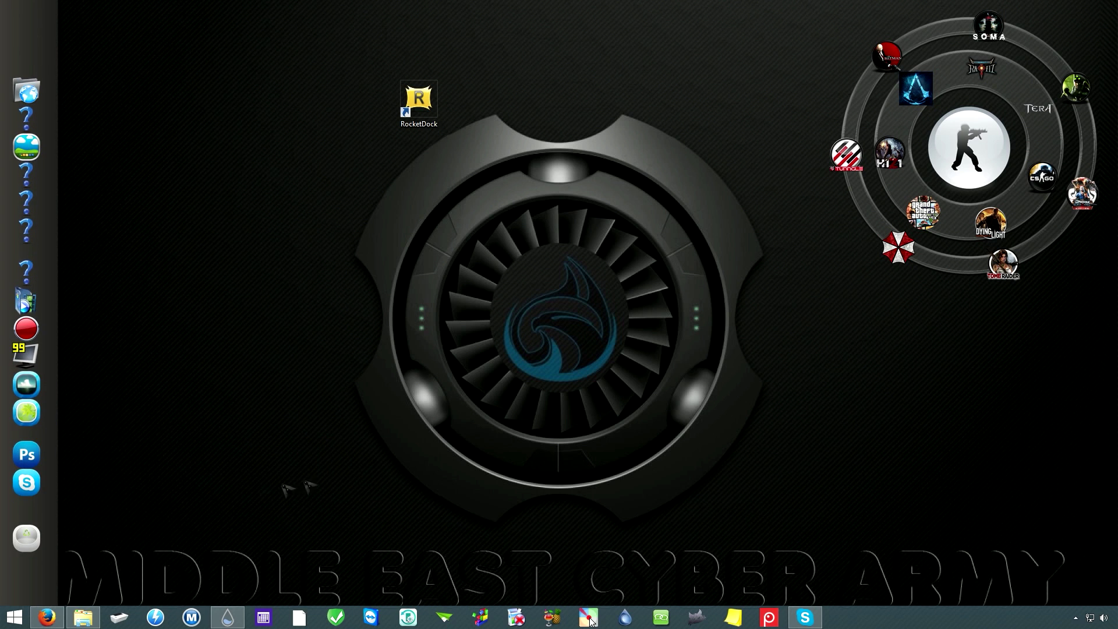
pyautogui.moveTo(37, 494); pyautogui.dragTo(320, 464)
pyautogui.moveTo(38, 460); pyautogui.dragTo(236, 418)
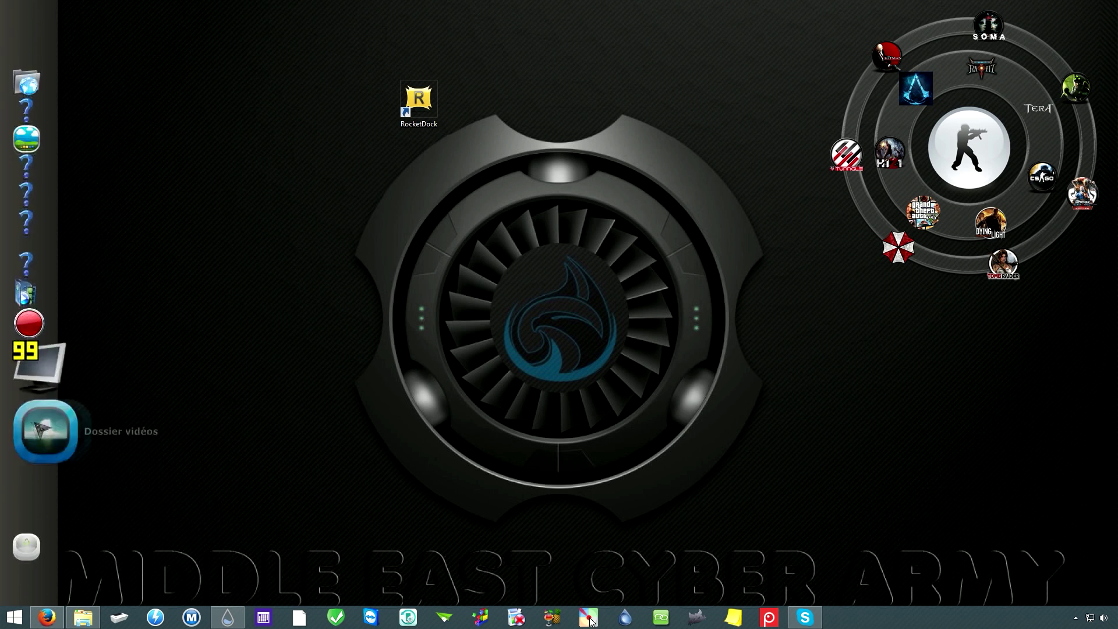
pyautogui.moveTo(48, 422); pyautogui.dragTo(237, 402)
pyautogui.moveTo(26, 384); pyautogui.dragTo(213, 400)
pyautogui.moveTo(26, 355); pyautogui.dragTo(244, 382)
pyautogui.moveTo(34, 239); pyautogui.dragTo(251, 236)
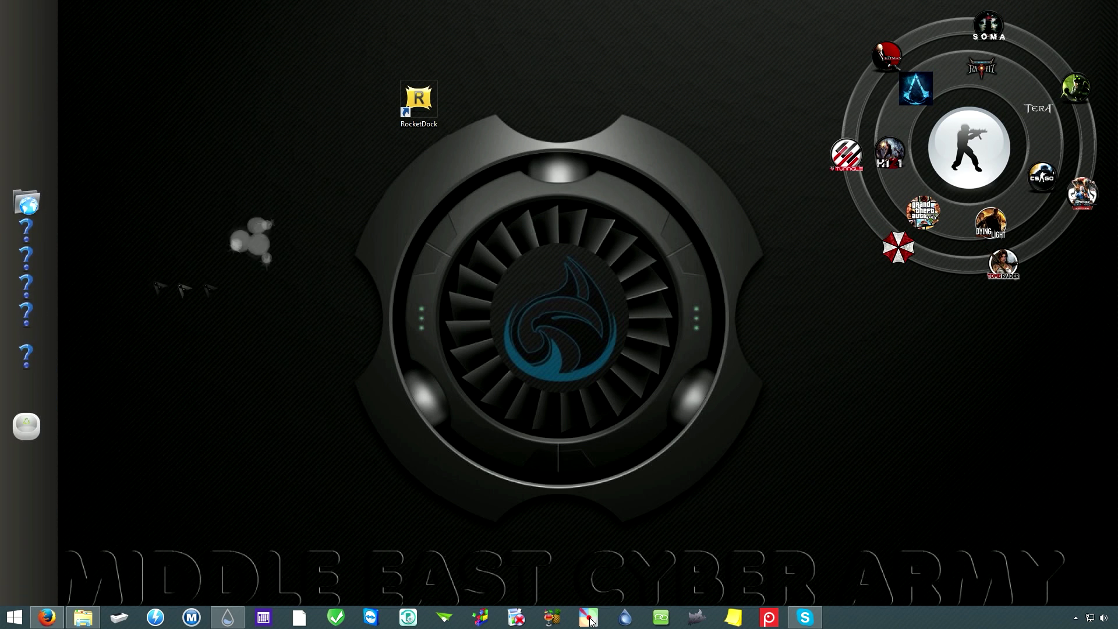
pyautogui.moveTo(34, 198); pyautogui.dragTo(251, 213)
pyautogui.moveTo(38, 201); pyautogui.dragTo(120, 324)
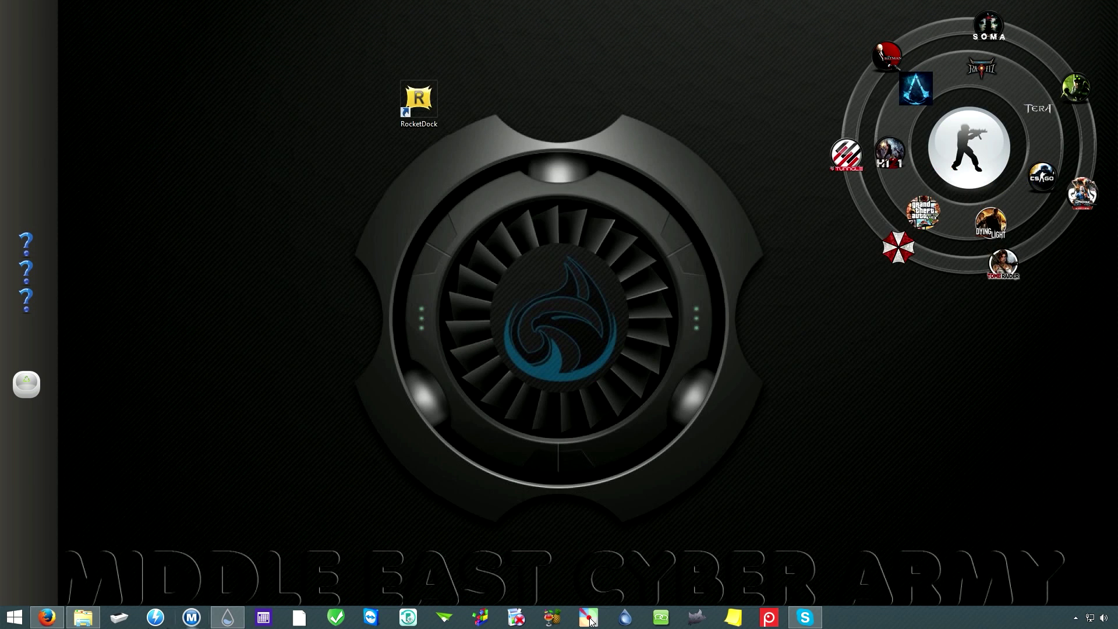
# Step: Open the Downloads folder in File Explorer and select hyperion.rar
pyautogui.click(83, 617)
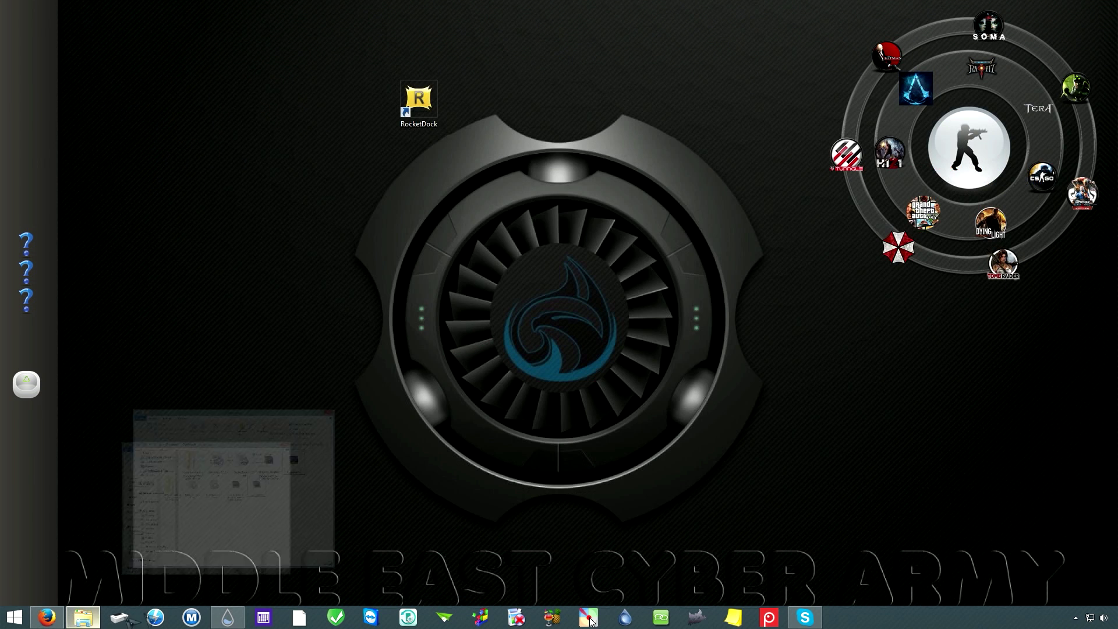
pyautogui.click(693, 215)
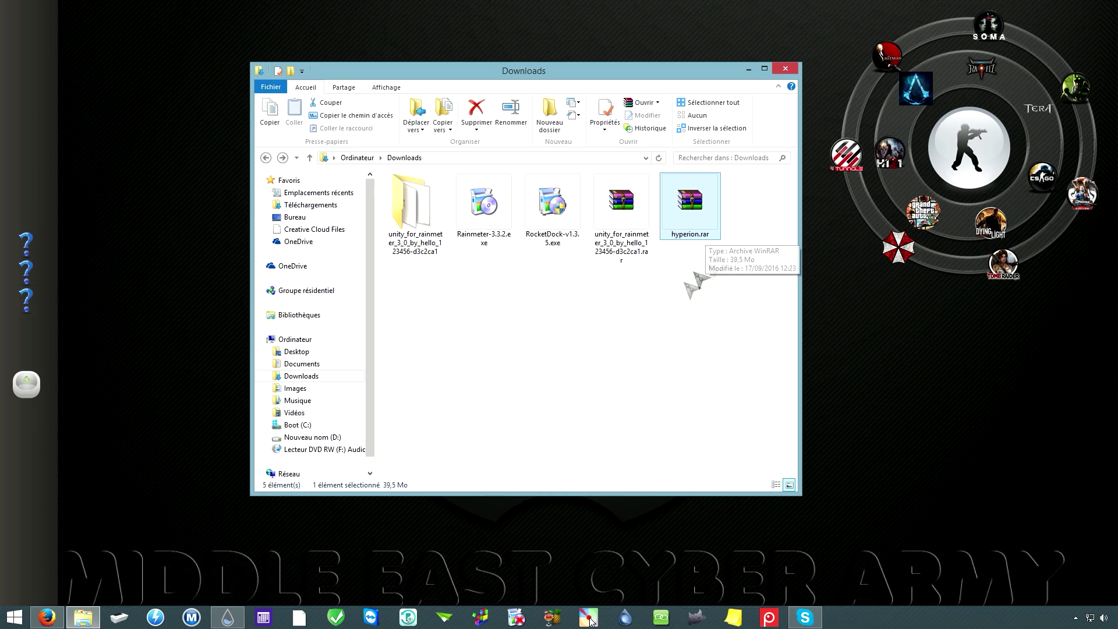
# Step: Extract hyperion.rar to a hyperion folder and open its inner hyperion subfolder
pyautogui.rightClick(690, 208)
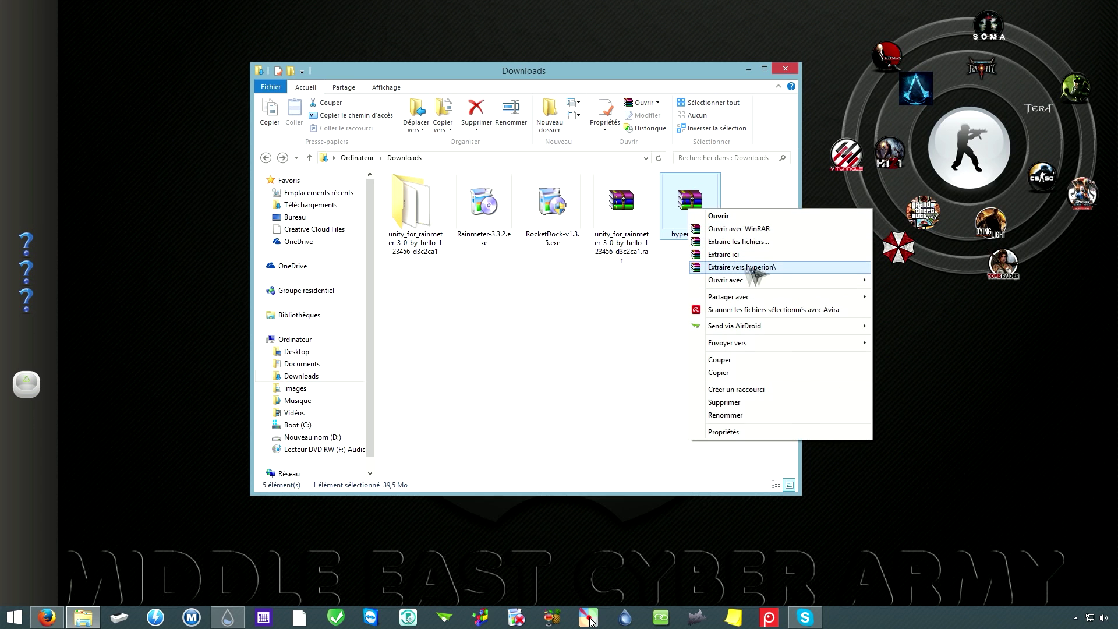
pyautogui.click(742, 267)
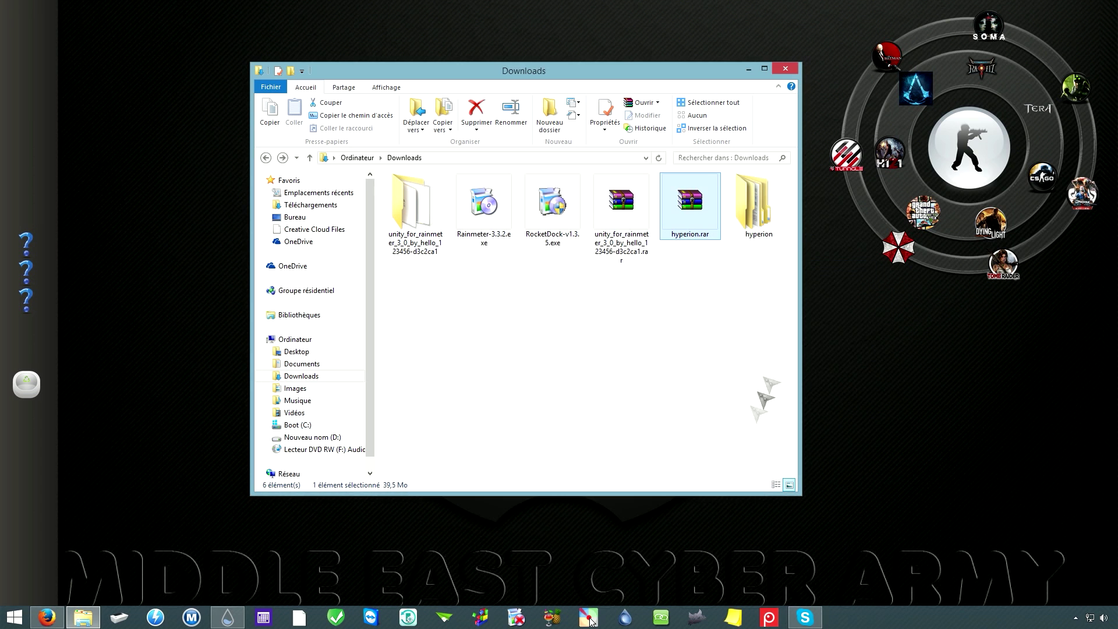
pyautogui.doubleClick(757, 220)
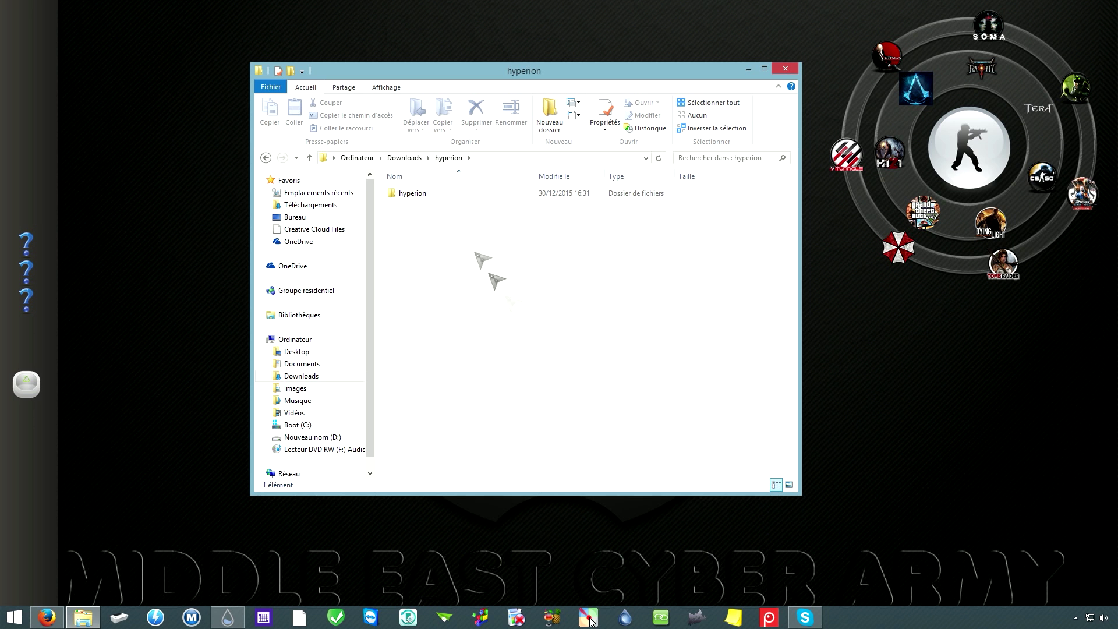
pyautogui.doubleClick(425, 198)
# Step: Browse the 96 icon folders, selecting 3D-Applications along the way
pyautogui.scroll(-10, 507, 317)
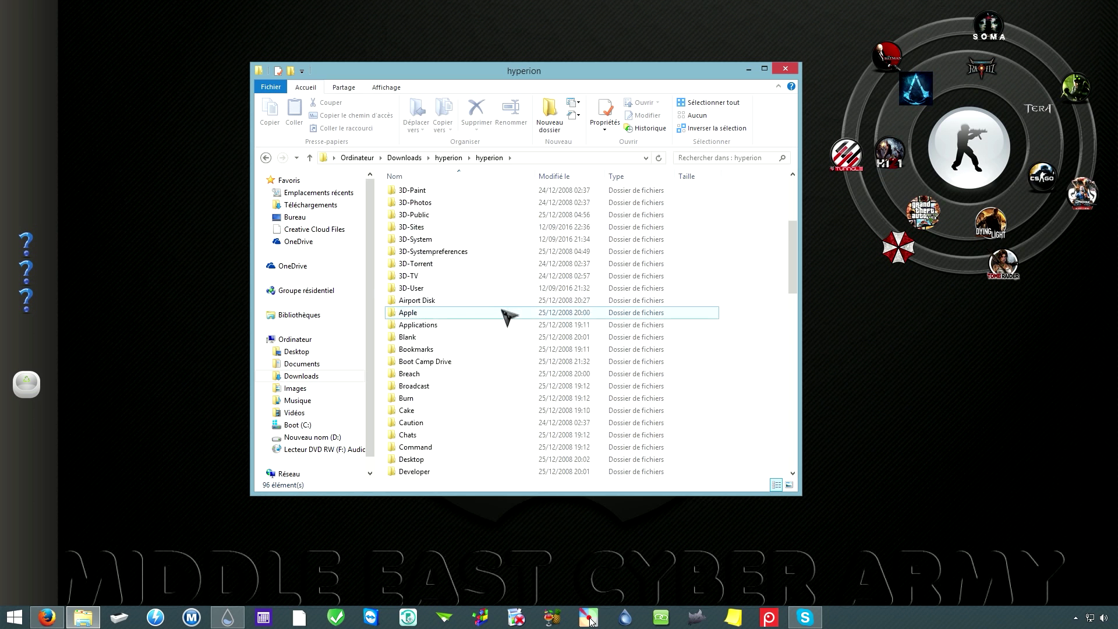
pyautogui.scroll(-6, 505, 319)
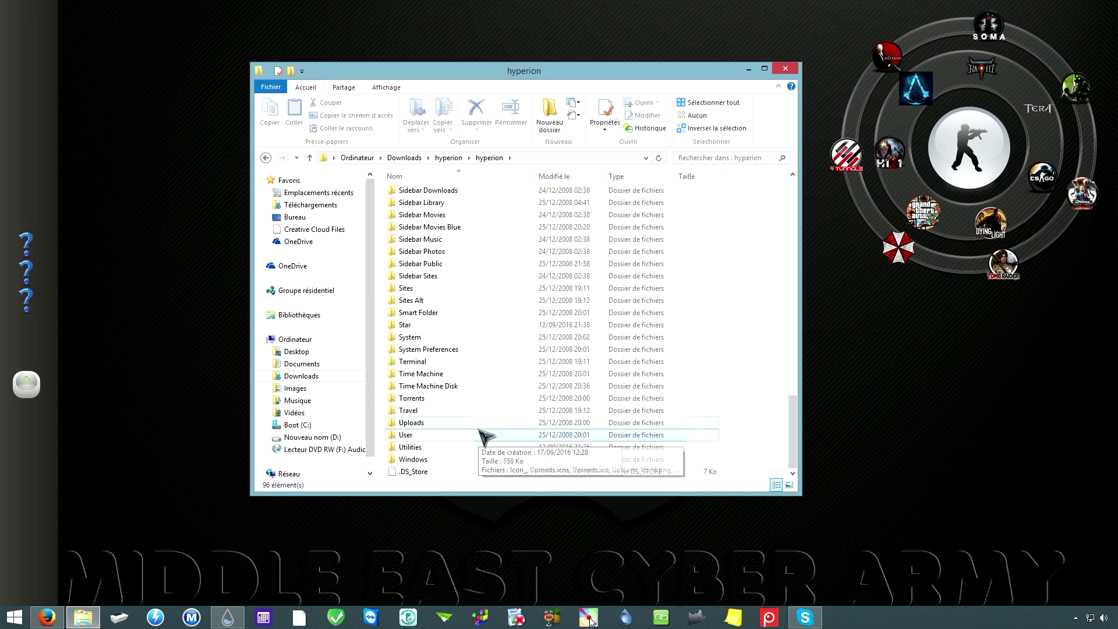
pyautogui.scroll(15, 478, 446)
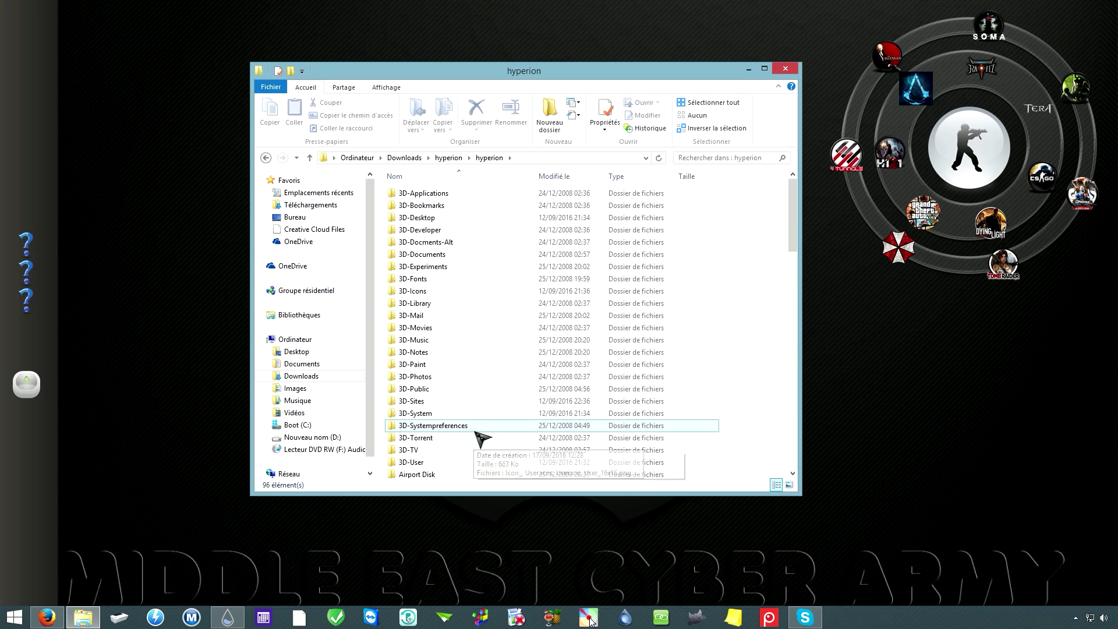
pyautogui.click(439, 195)
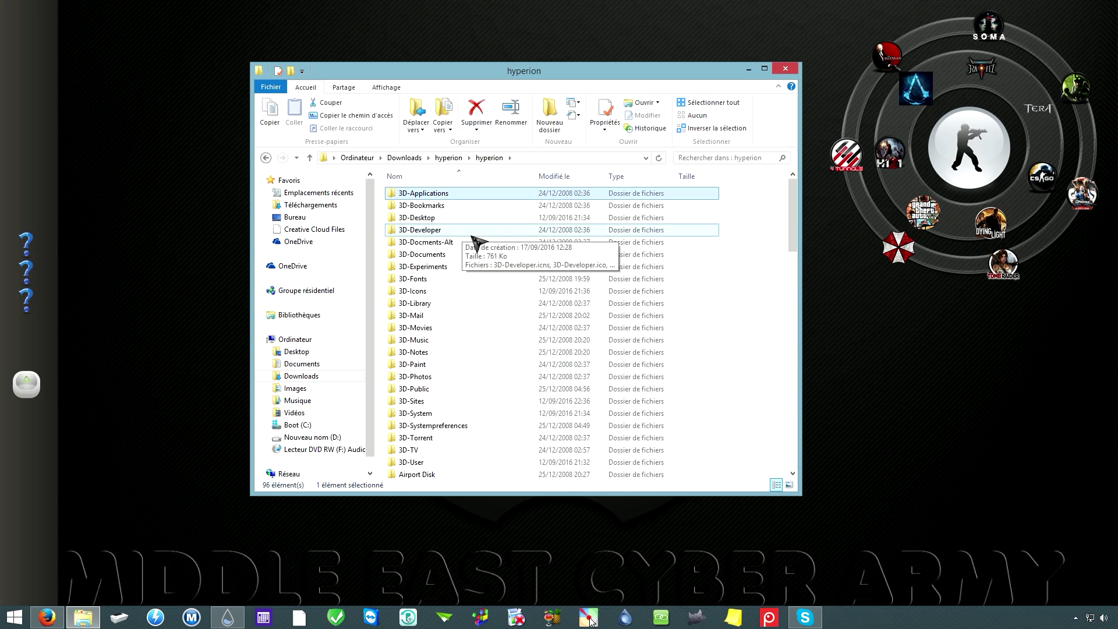
pyautogui.scroll(-10, 455, 343)
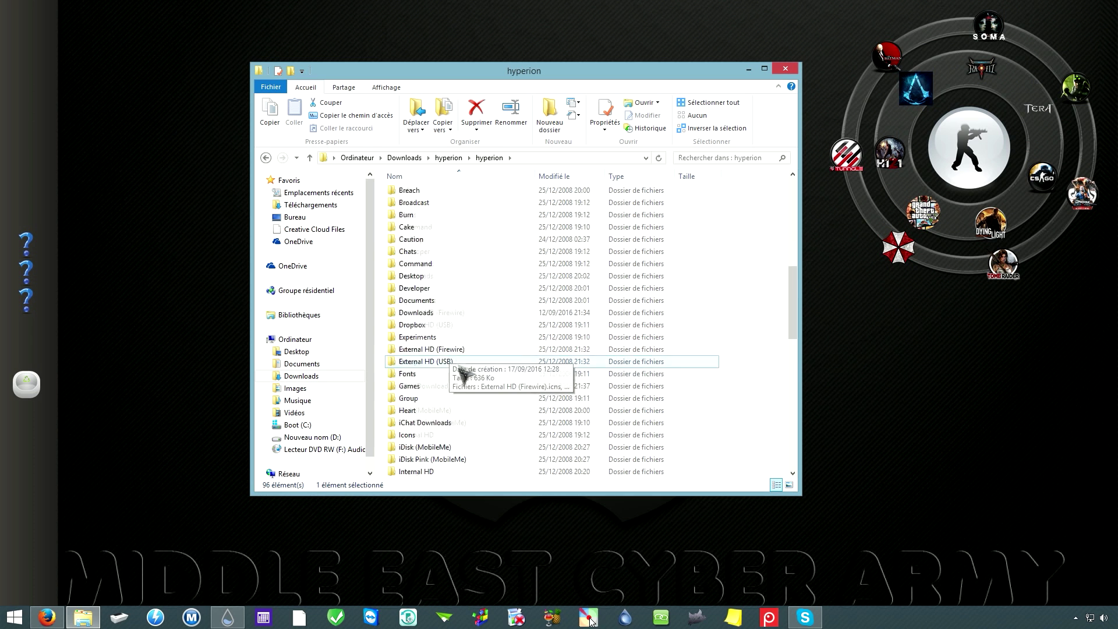
pyautogui.scroll(10, 474, 425)
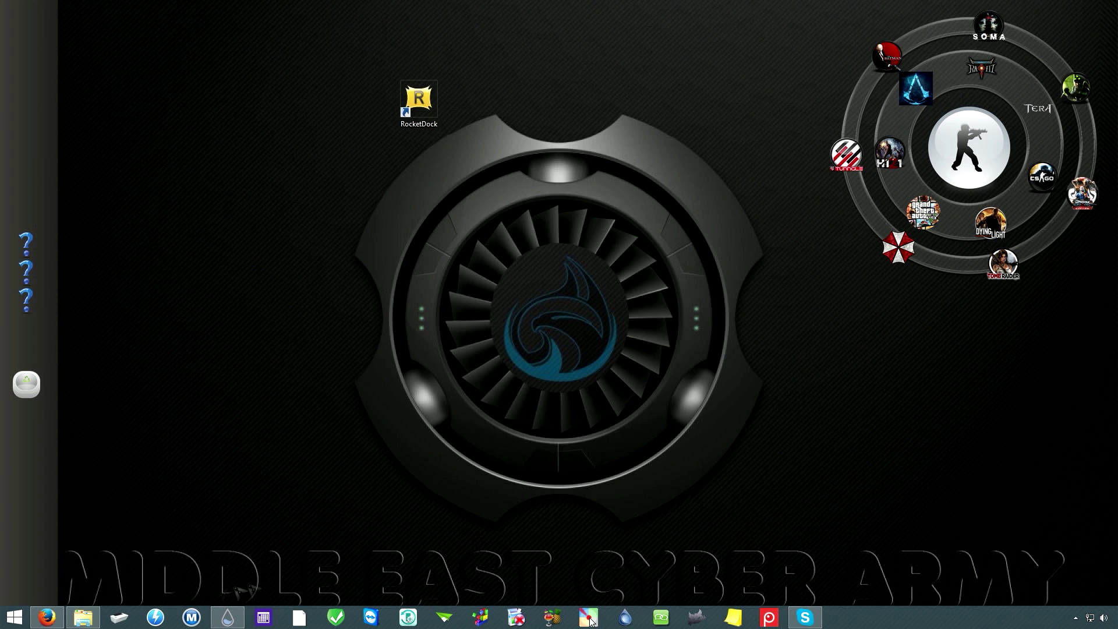
# Step: Create a new folder named skin in Downloads and open it
pyautogui.click(84, 617)
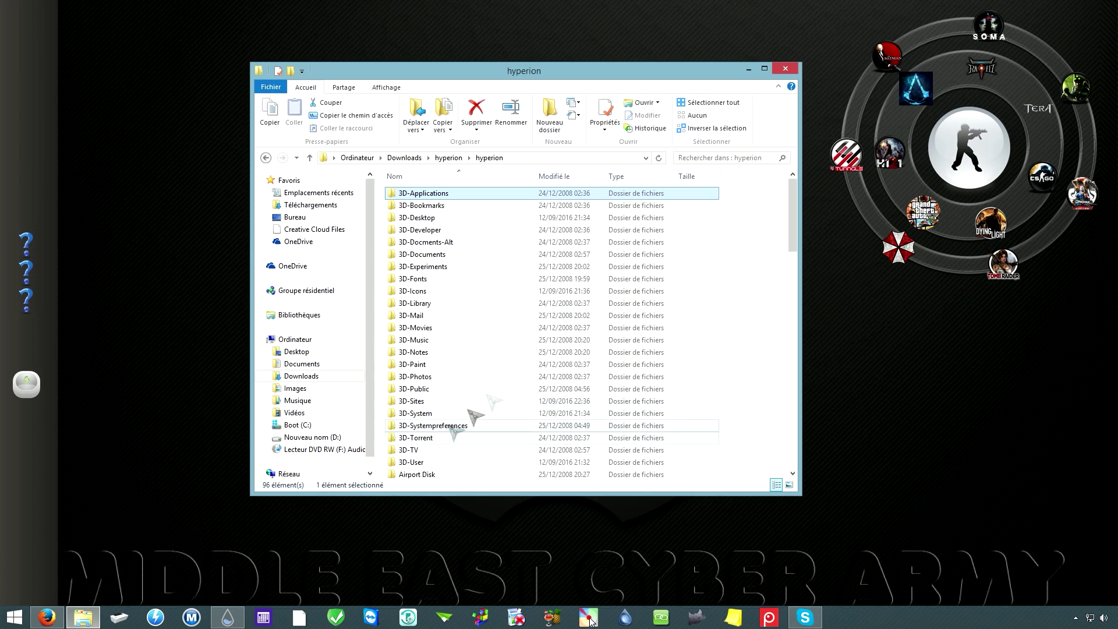
pyautogui.click(404, 158)
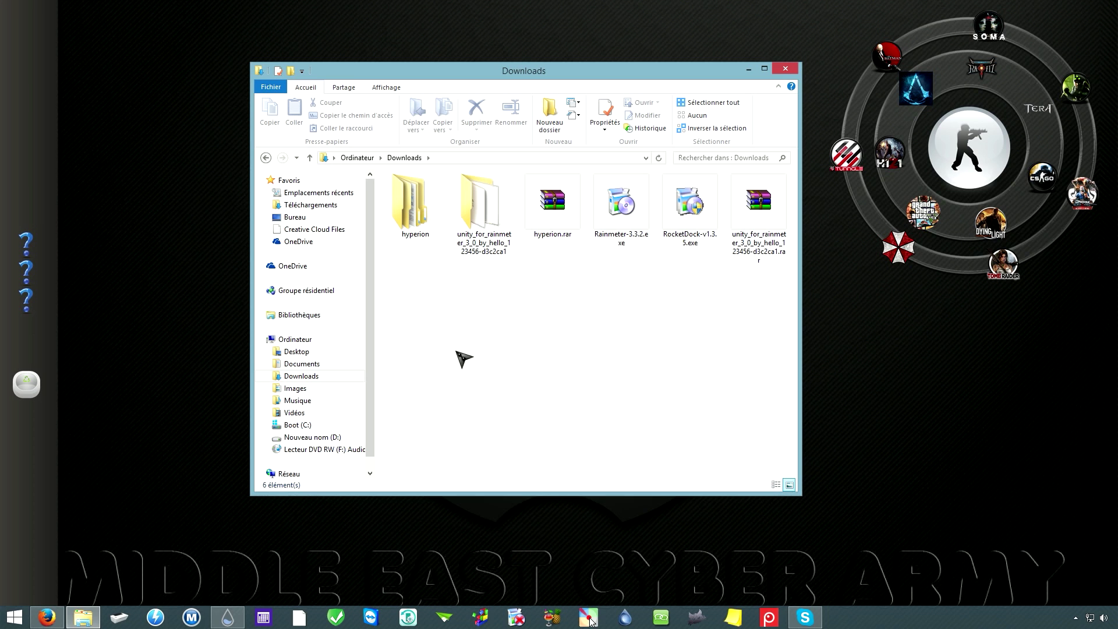
pyautogui.rightClick(474, 341)
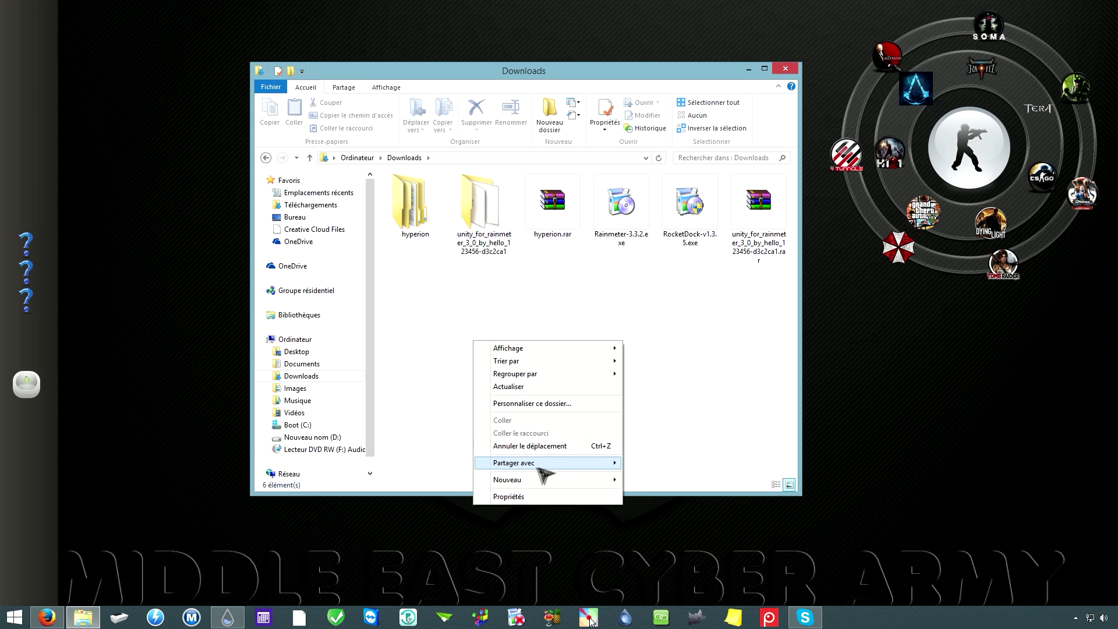
pyautogui.moveTo(569, 482)
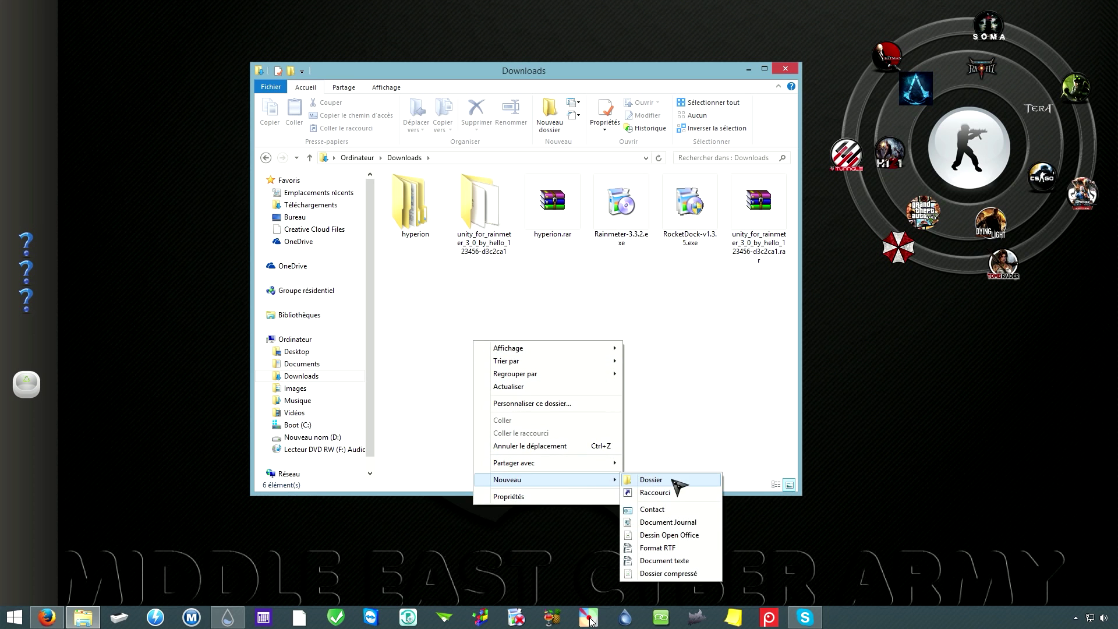
pyautogui.click(674, 481)
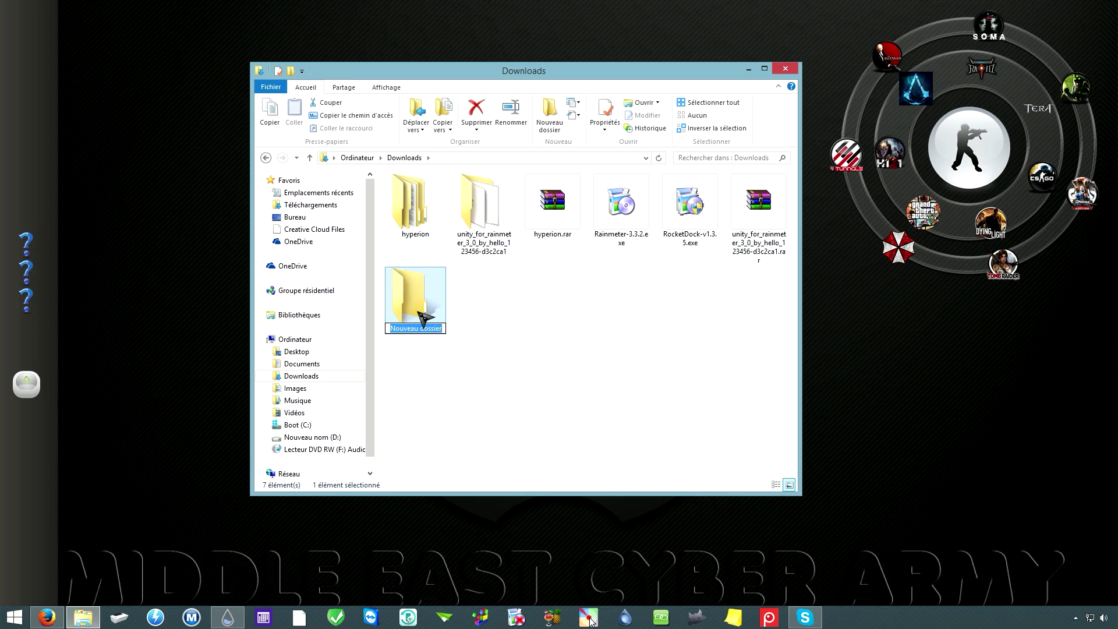
pyautogui.write('skin')
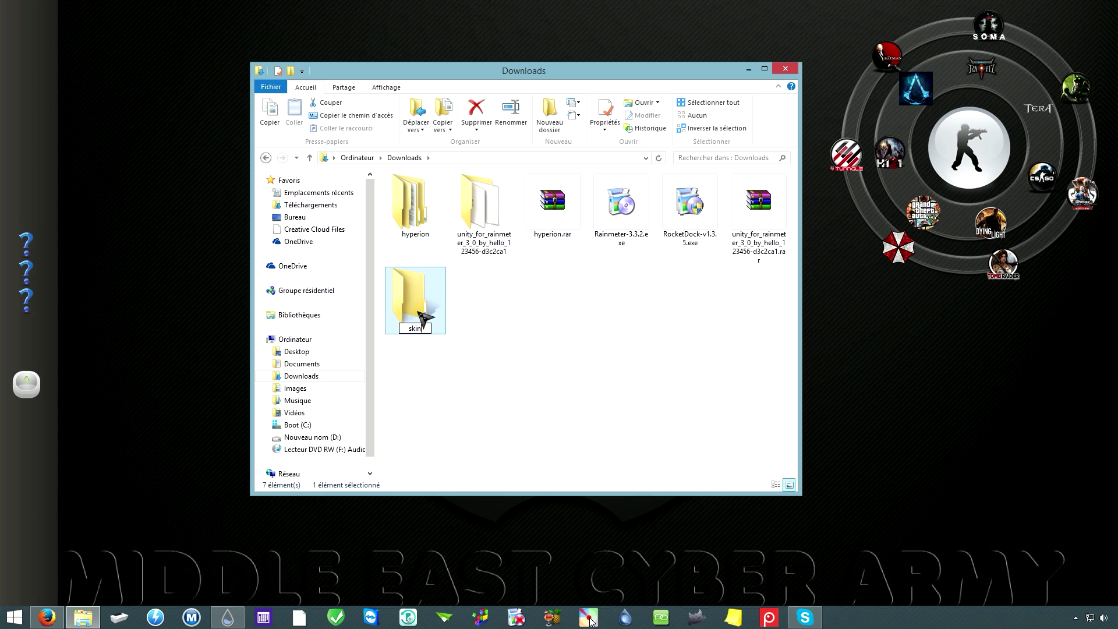
pyautogui.press('Return')
pyautogui.doubleClick(425, 312)
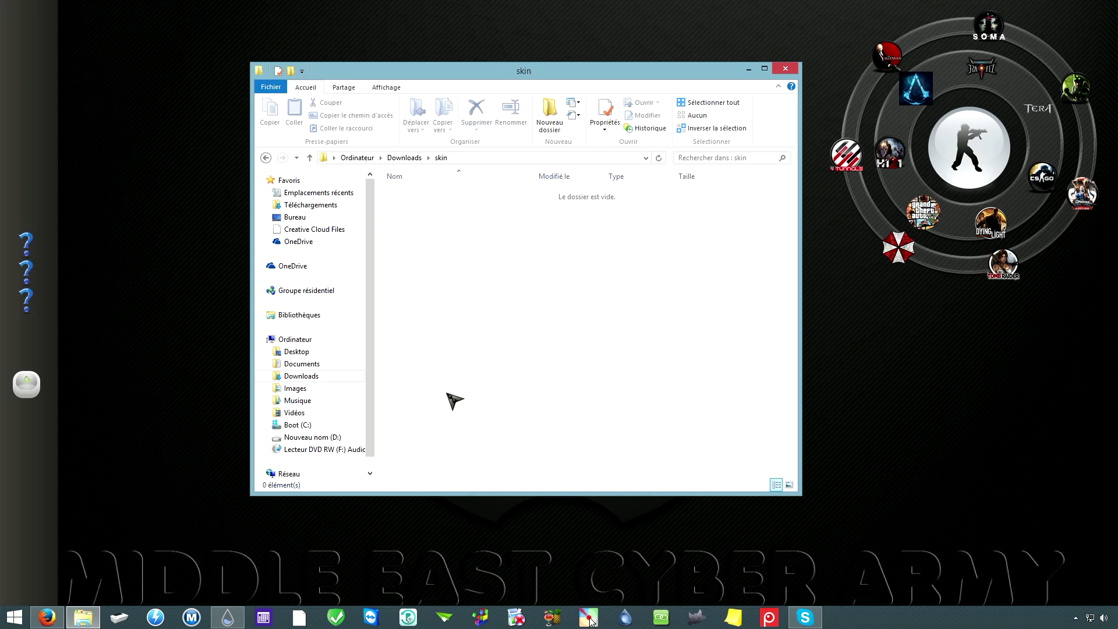
# Step: Add an icon subfolder inside skin, open it, and move its window to the top right
pyautogui.rightClick(432, 286)
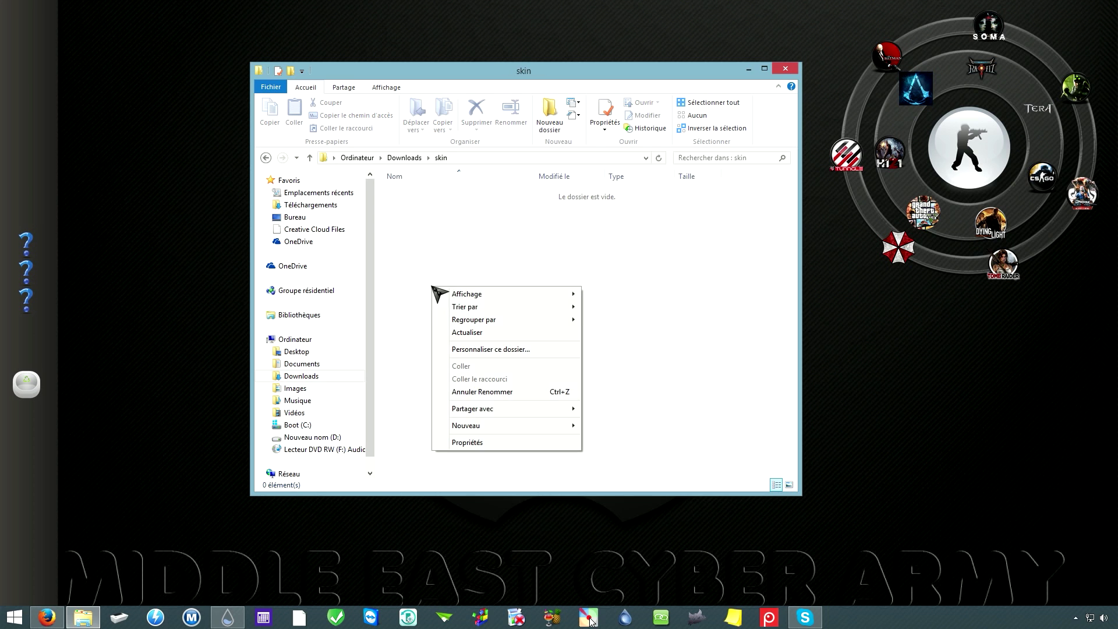
pyautogui.moveTo(474, 425)
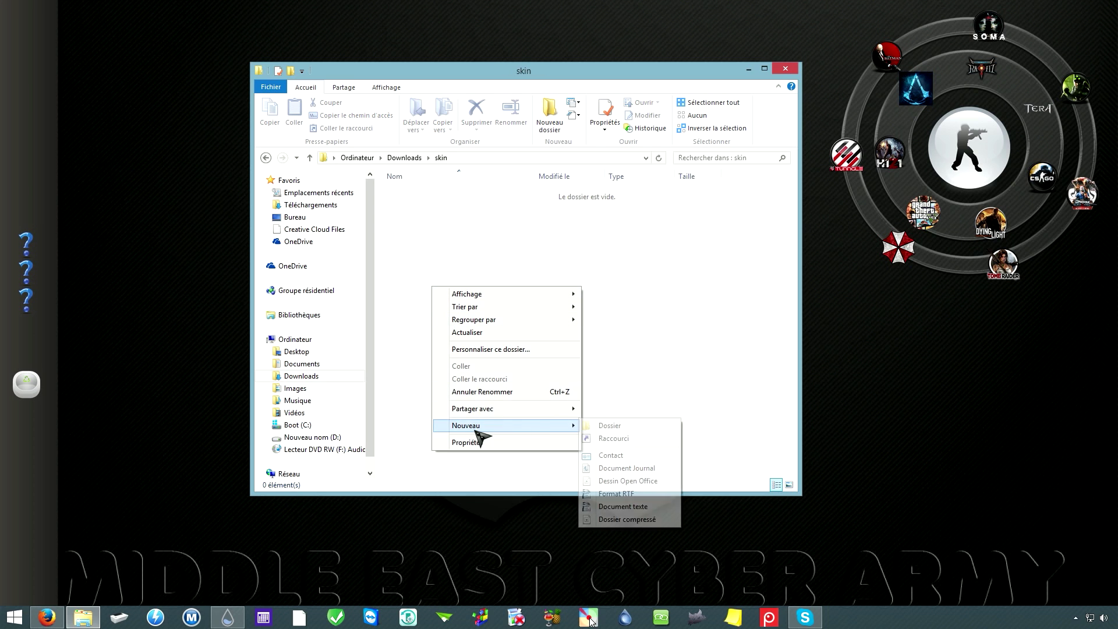
pyautogui.click(608, 426)
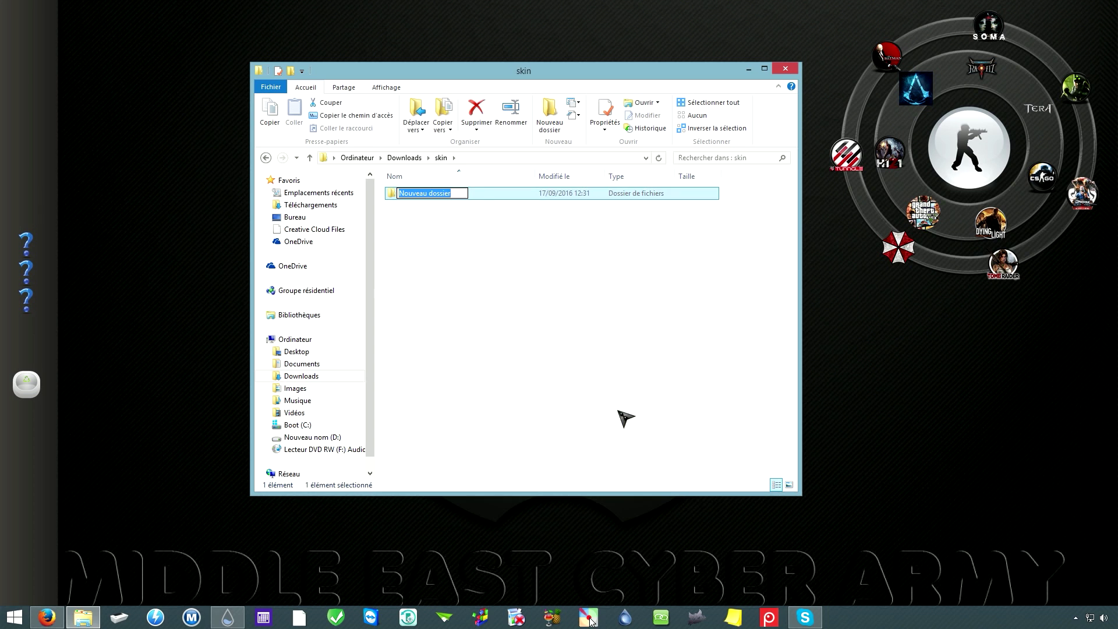
pyautogui.write('ico,')
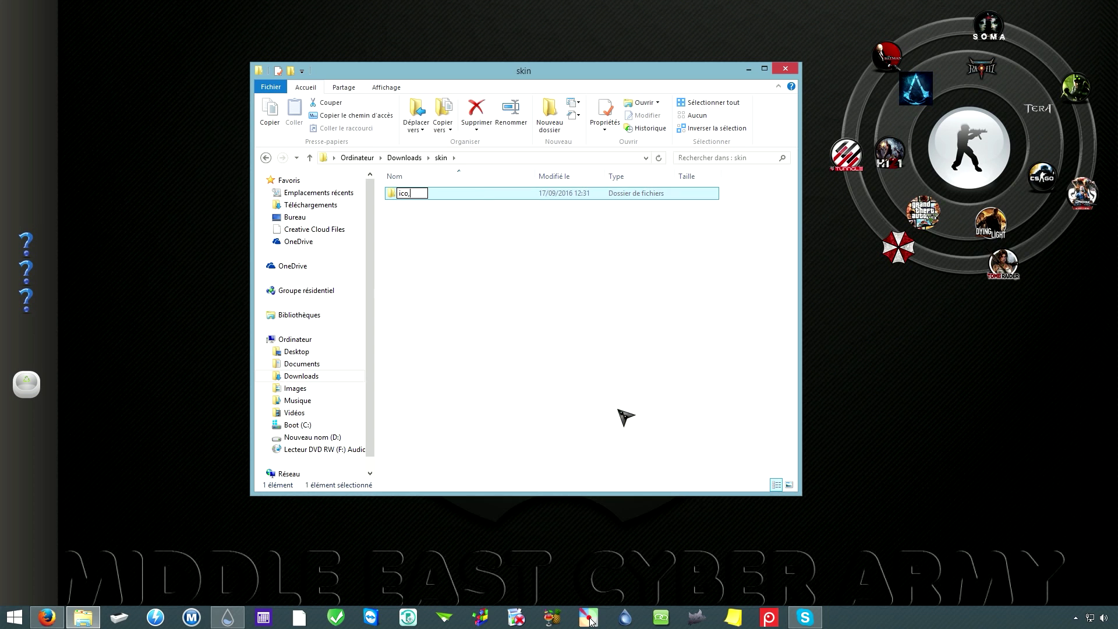
pyautogui.press('Return')
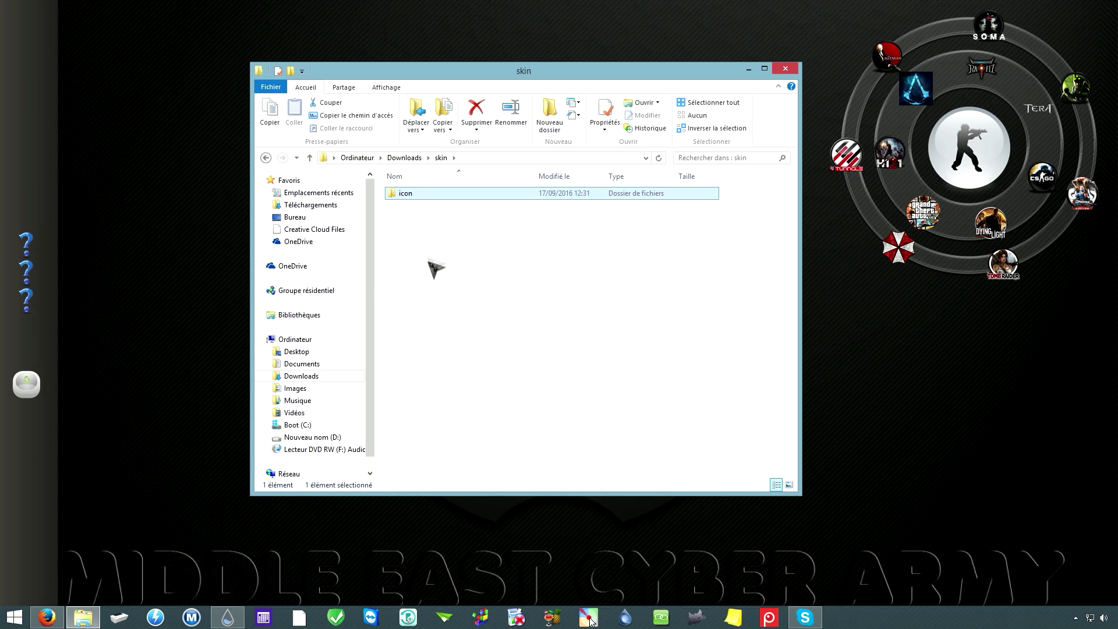
pyautogui.hotkey('alt', 'Up')
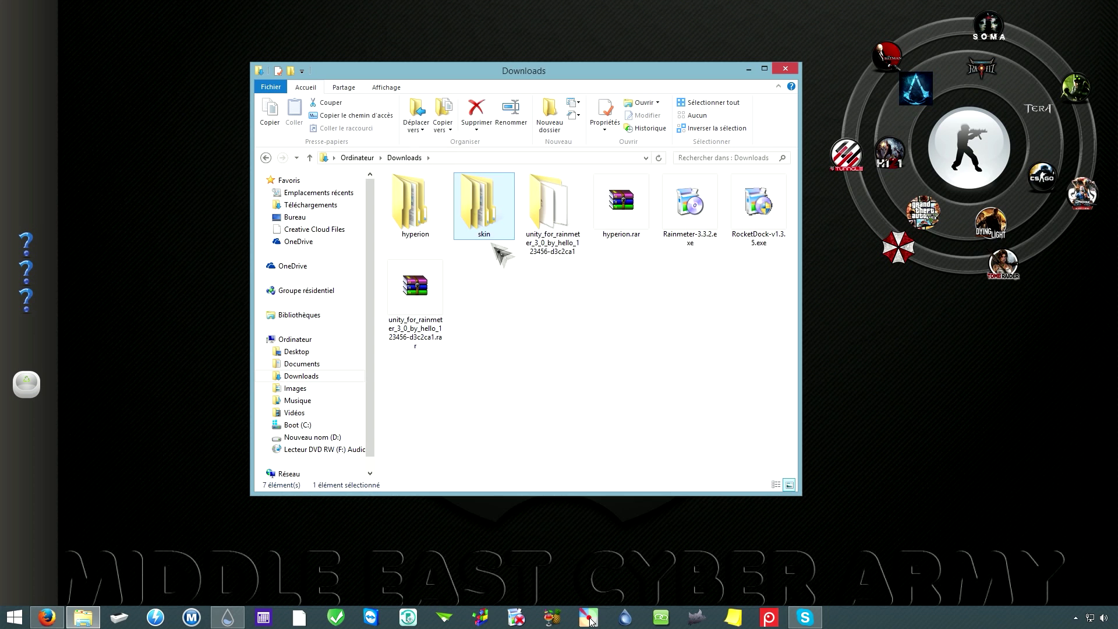
pyautogui.doubleClick(479, 213)
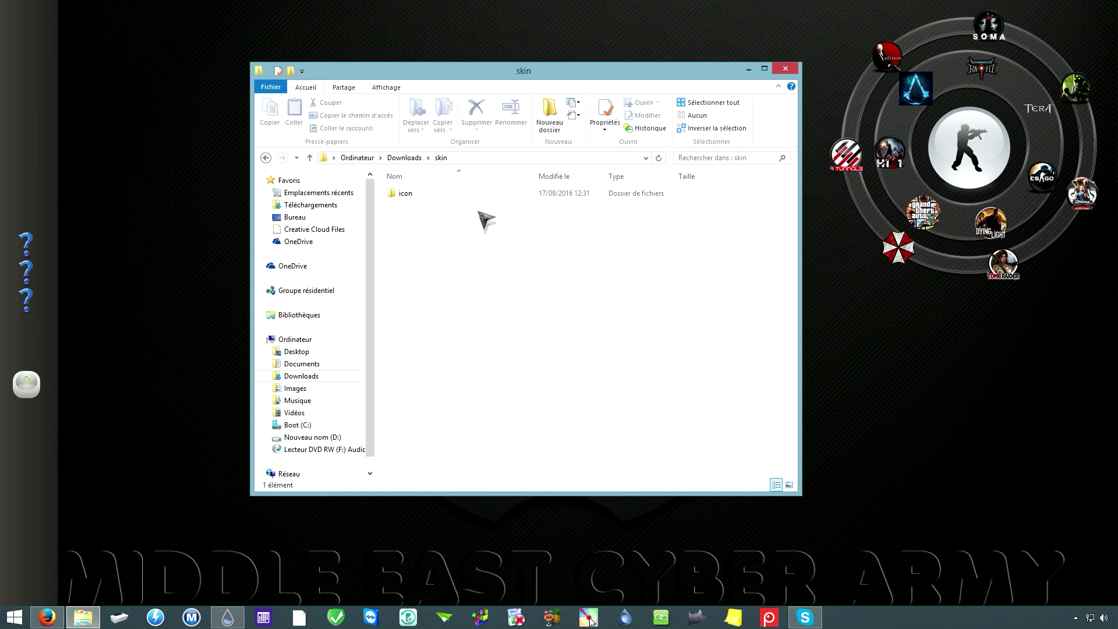
pyautogui.click(411, 196)
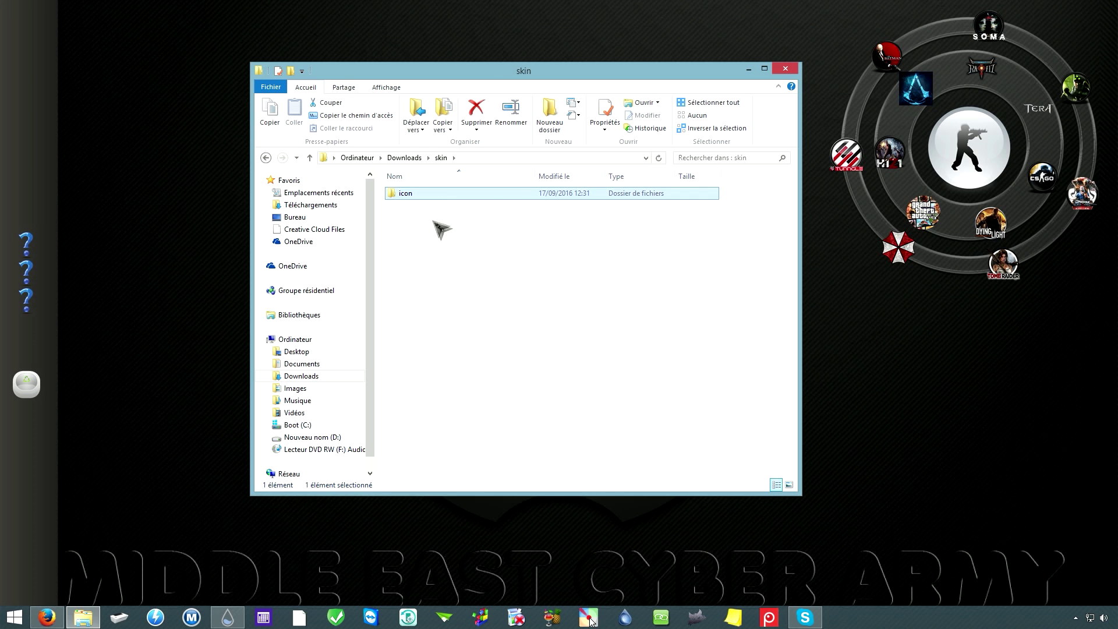
pyautogui.doubleClick(419, 195)
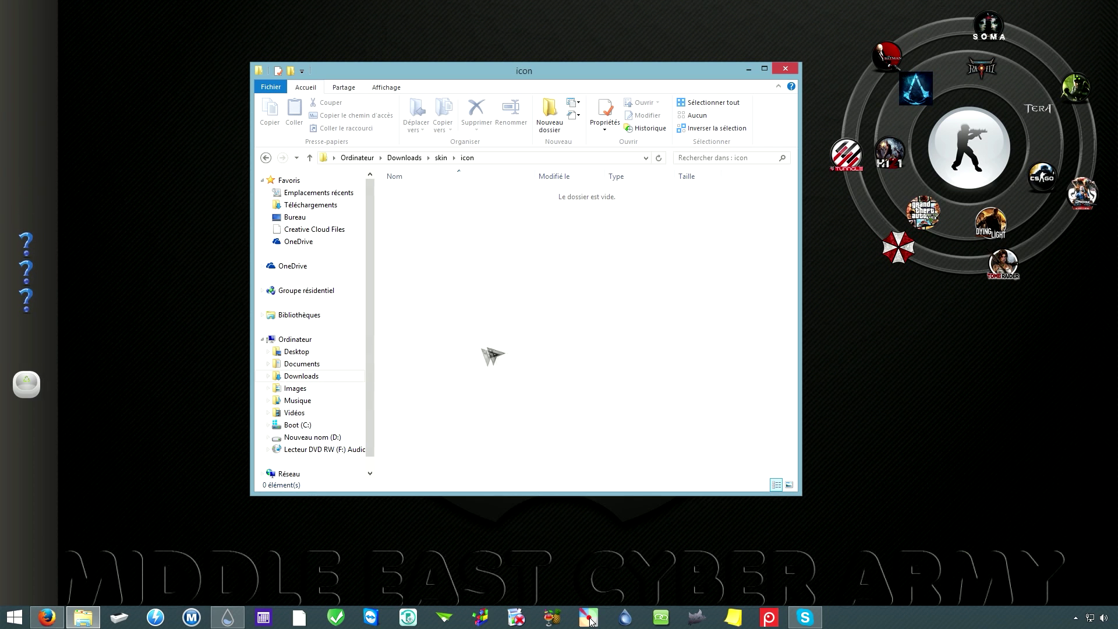
pyautogui.moveTo(481, 79); pyautogui.dragTo(795, 17)
# Step: Open Downloads in a second Explorer window and go into hyperion\hyperion
pyautogui.rightClick(75, 621)
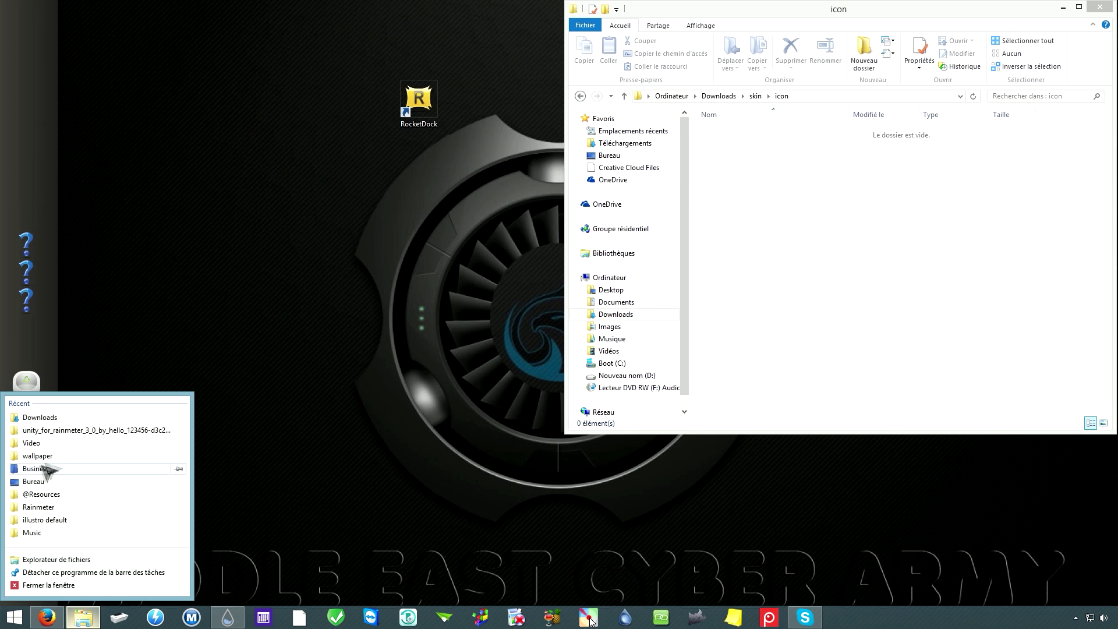
pyautogui.click(40, 417)
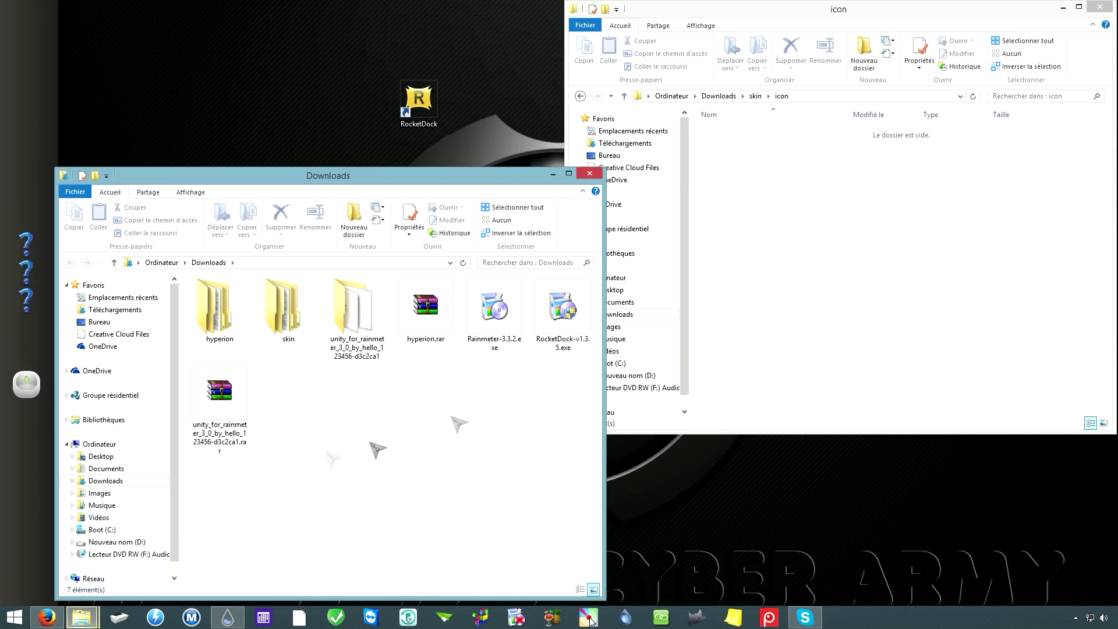
pyautogui.moveTo(475, 177); pyautogui.dragTo(459, 171)
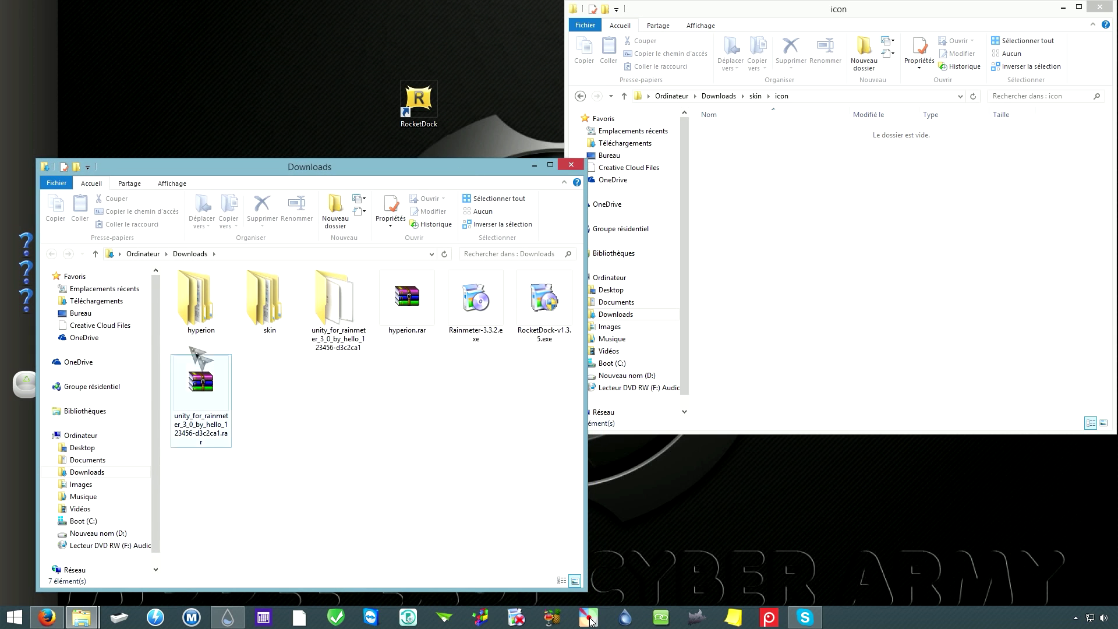
pyautogui.doubleClick(202, 313)
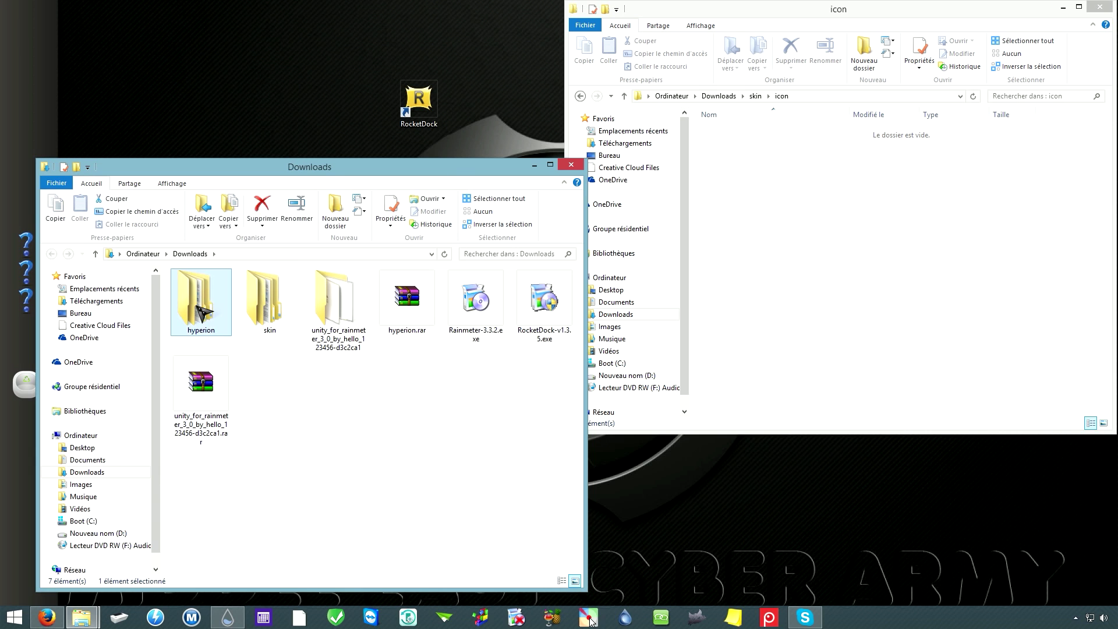
pyautogui.doubleClick(207, 291)
pyautogui.moveTo(344, 167); pyautogui.dragTo(331, 172)
pyautogui.scroll(-6, 200, 456)
pyautogui.scroll(6, 203, 518)
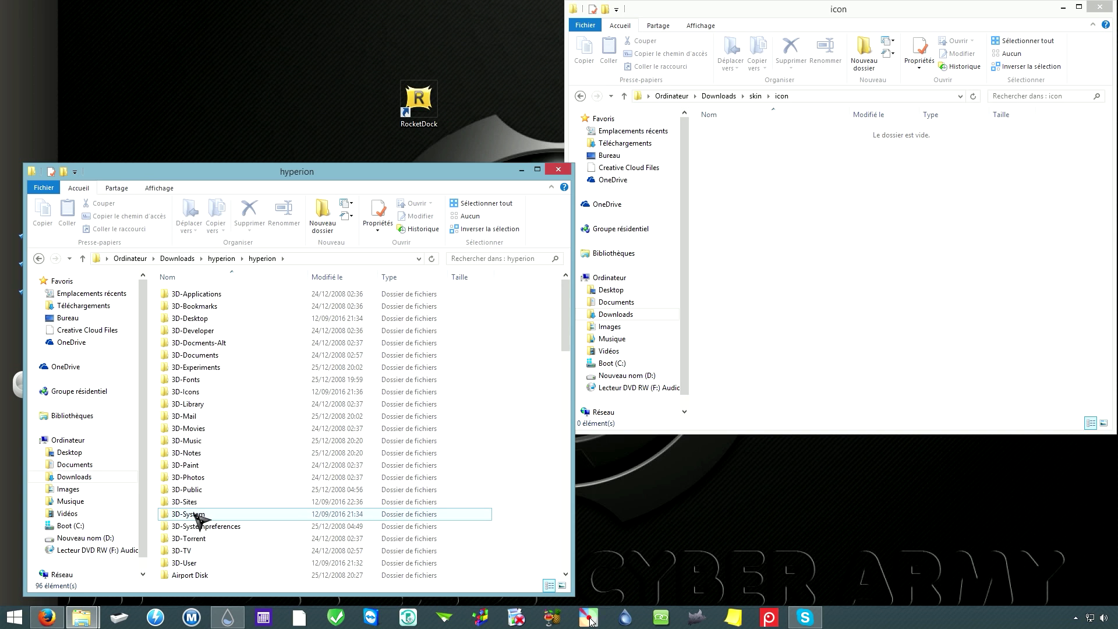
# Step: Open the 3D-Sites folder and select 3D-Sites_256x256.png
pyautogui.click(849, 12)
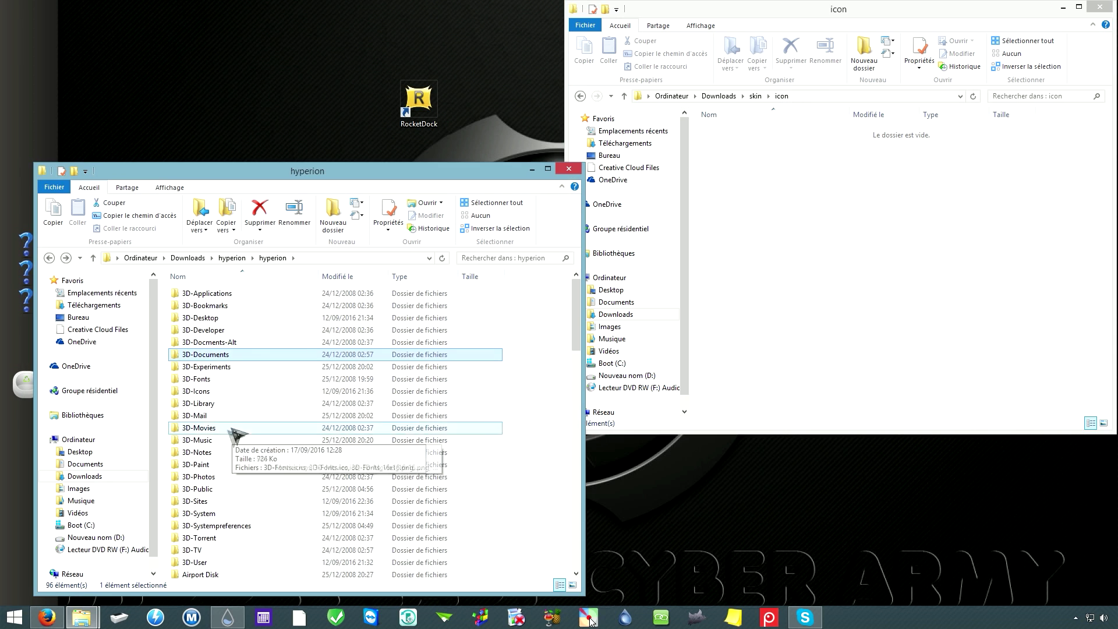
pyautogui.click(198, 380)
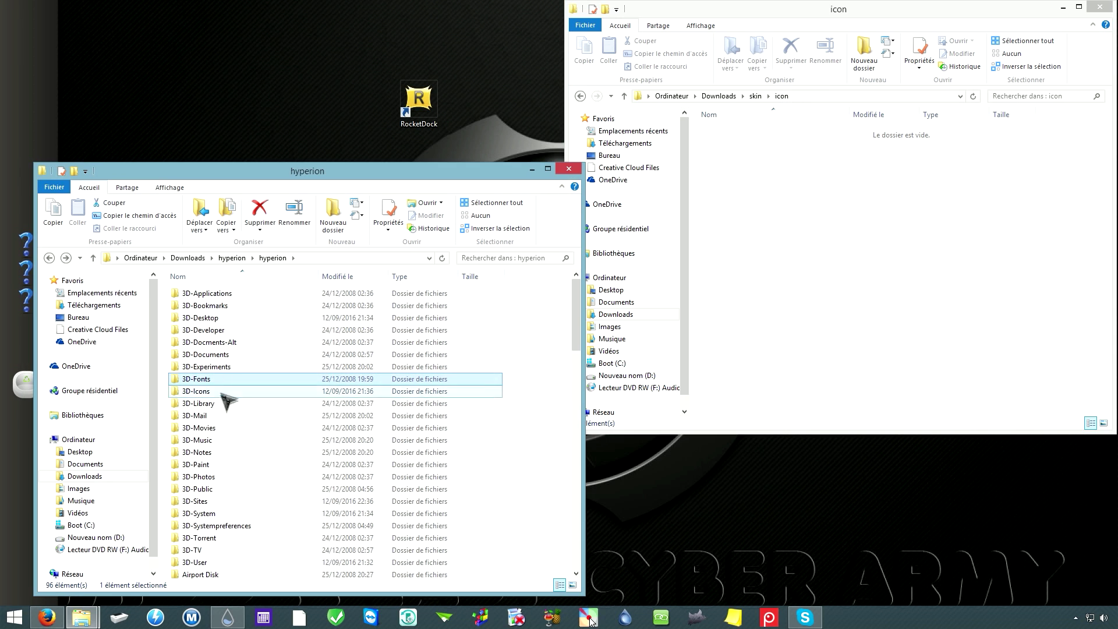
pyautogui.doubleClick(207, 507)
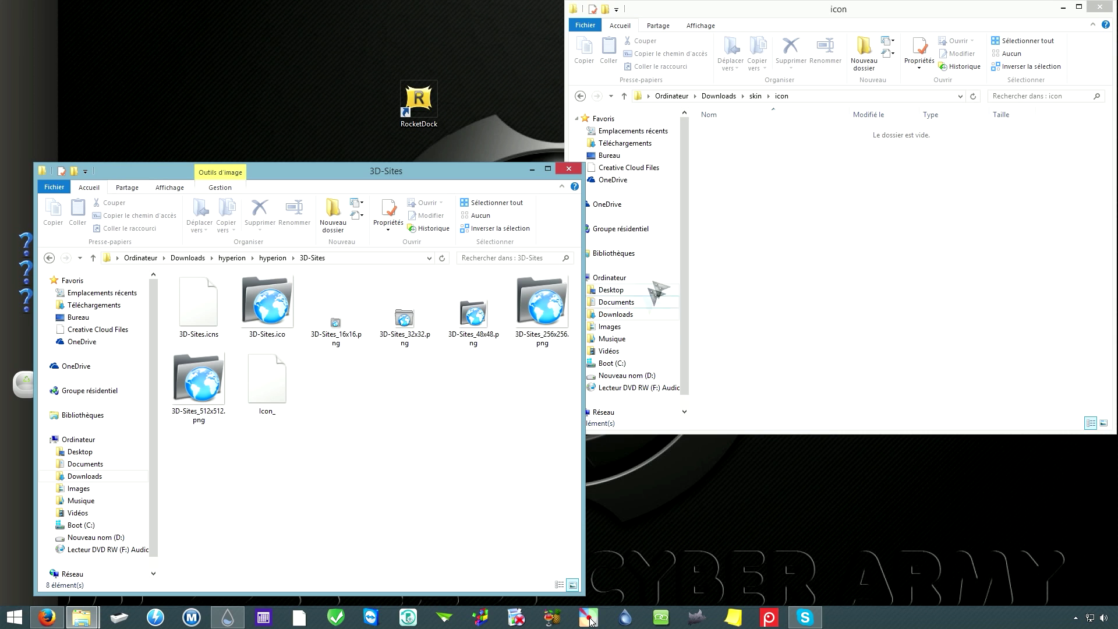
pyautogui.click(539, 327)
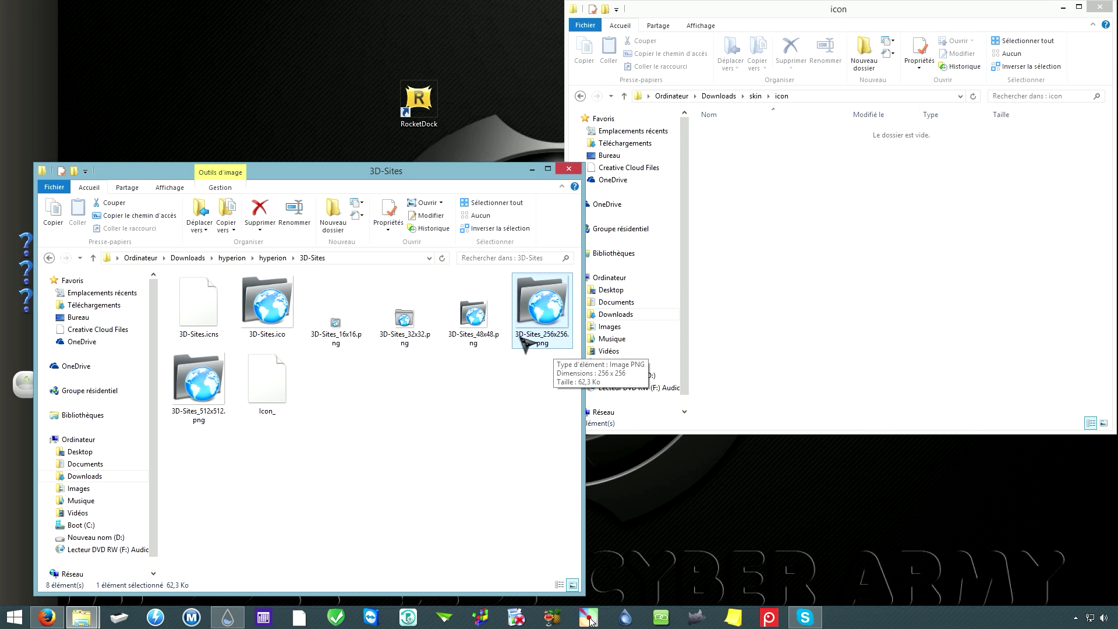
# Step: Move 3D-Sites_256x256.png into the icon folder, view it as Grandes icônes, and return to hyperion
pyautogui.moveTo(554, 338); pyautogui.dragTo(818, 209)
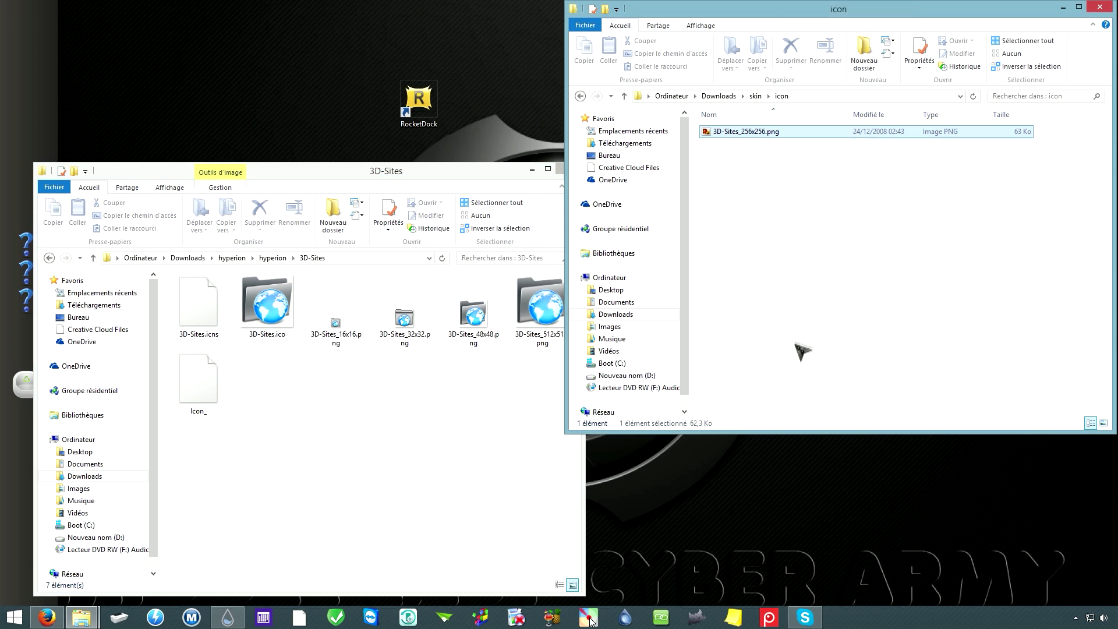
pyautogui.click(700, 25)
pyautogui.click(743, 42)
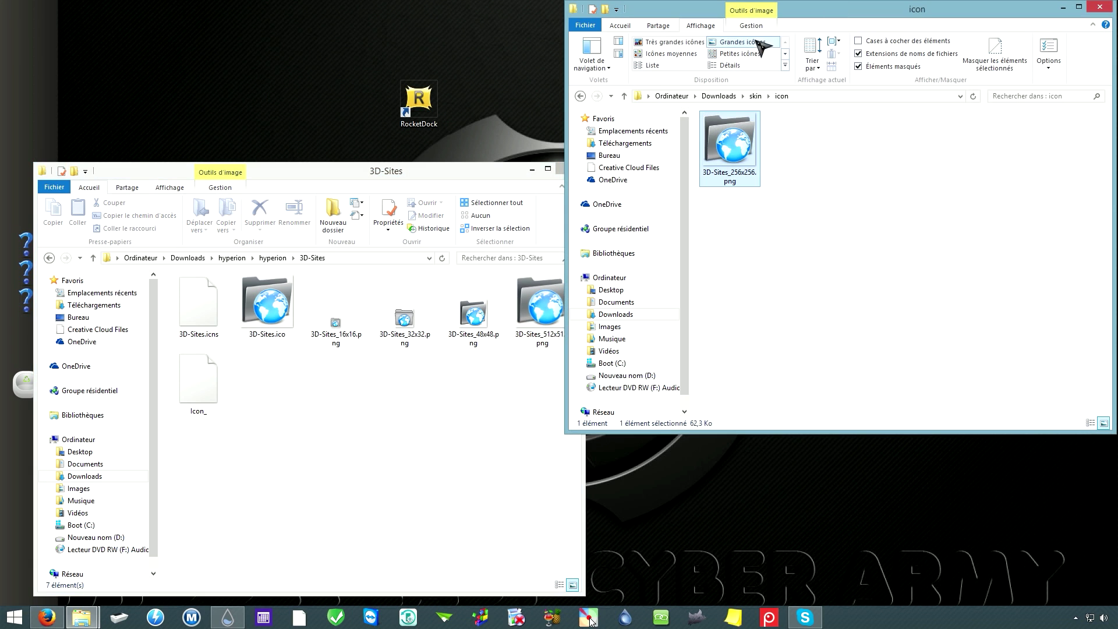
pyautogui.click(804, 301)
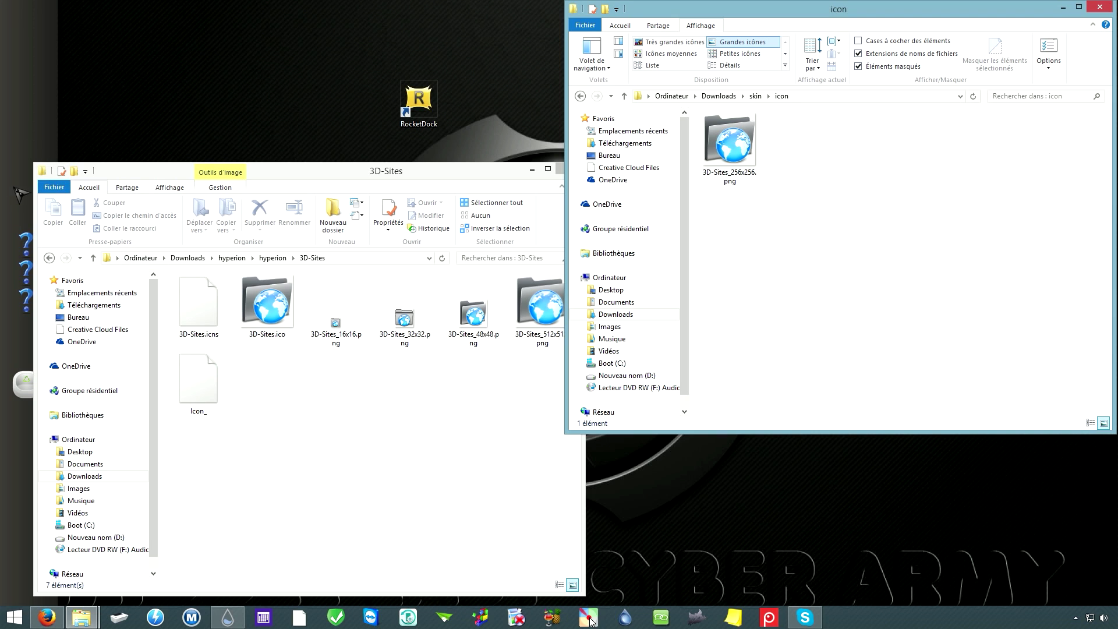
pyautogui.click(313, 435)
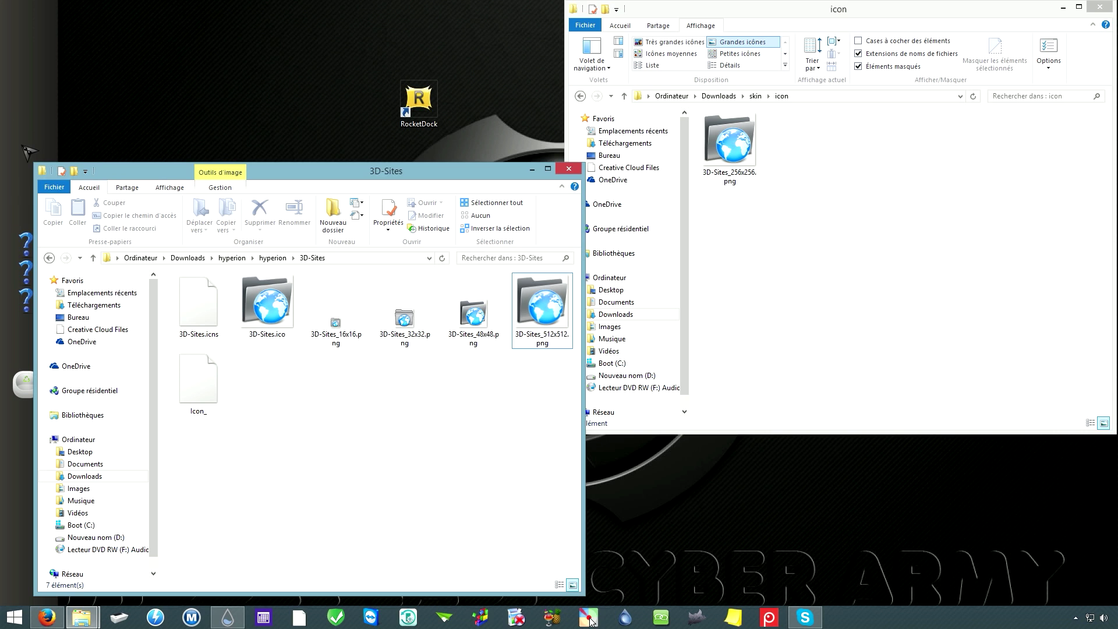
pyautogui.press('BackSpace')
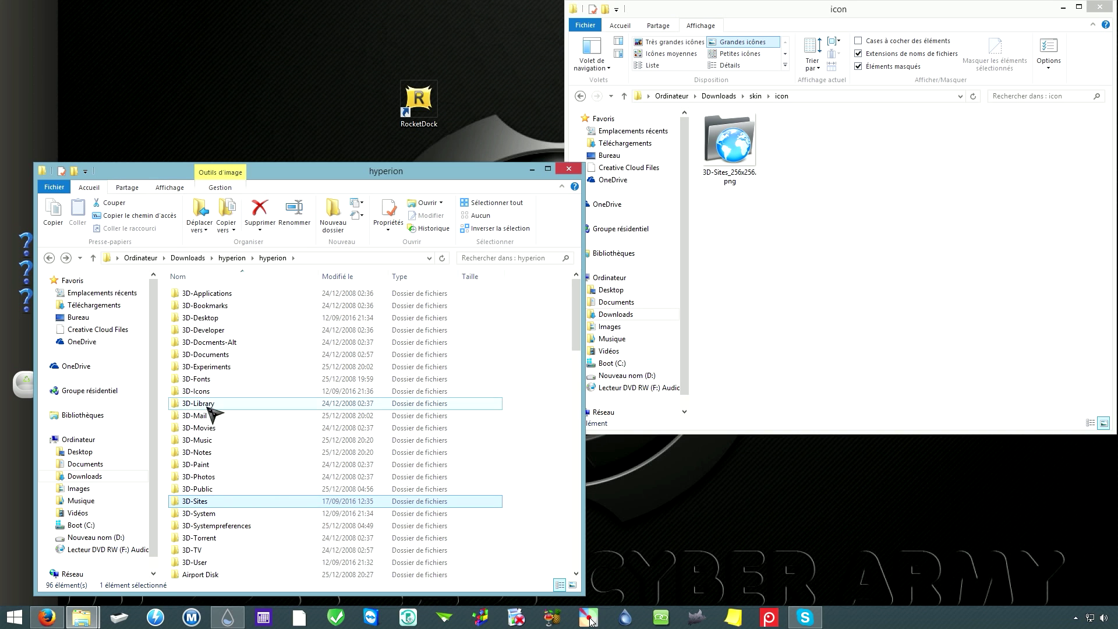
# Step: Move 3D-Desktop_256x256.png from the 3D-Desktop folder into the icon folder, then return to hyperion
pyautogui.doubleClick(208, 323)
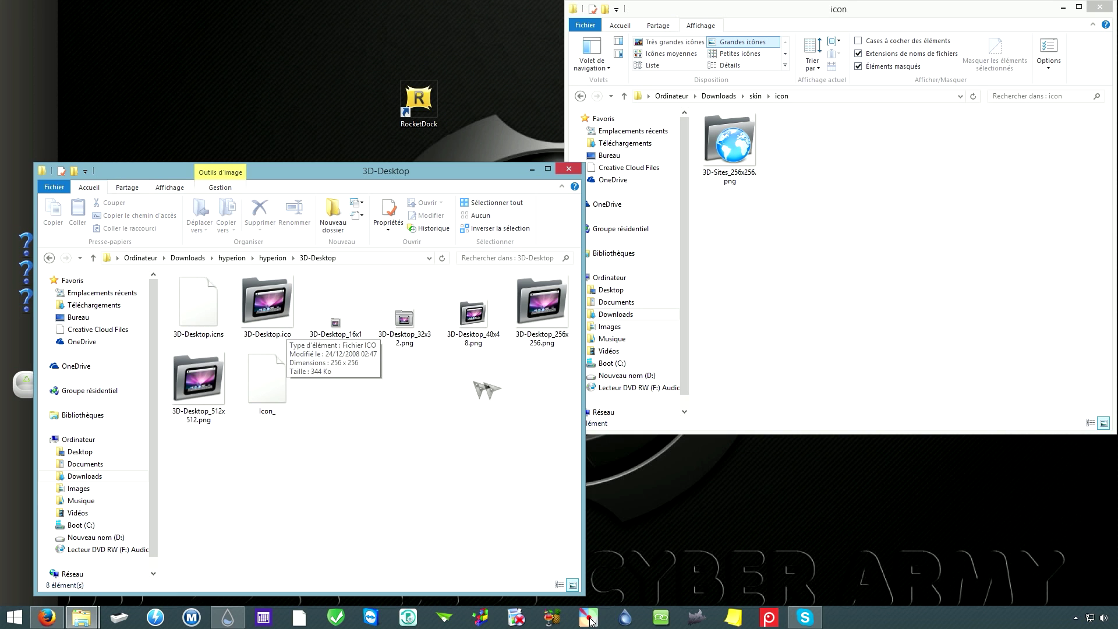
pyautogui.click(535, 327)
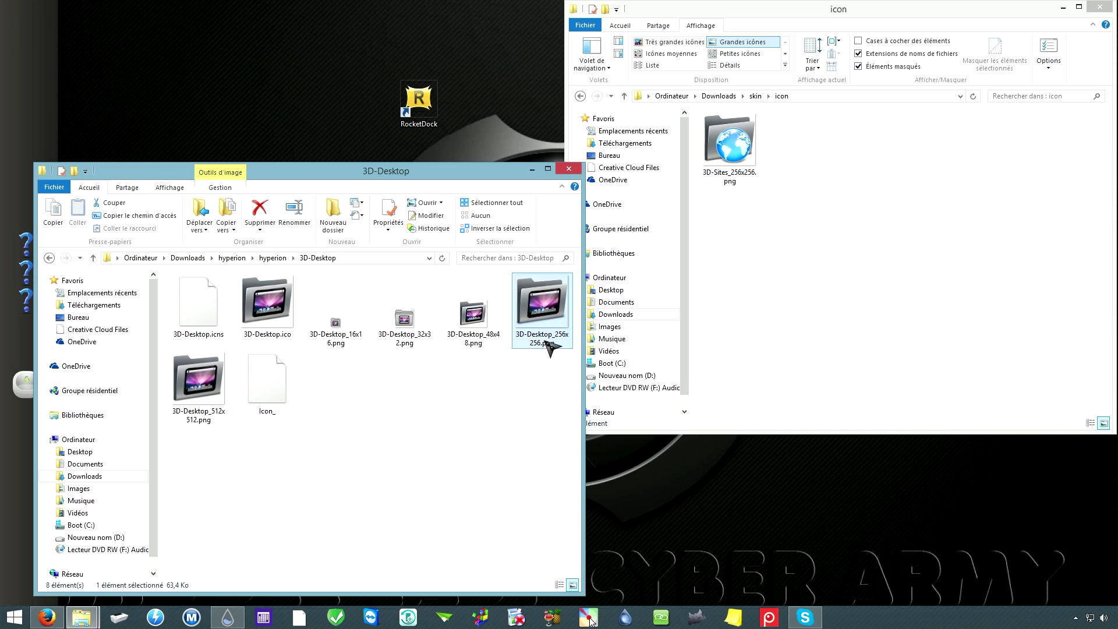
pyautogui.moveTo(544, 309); pyautogui.dragTo(839, 416)
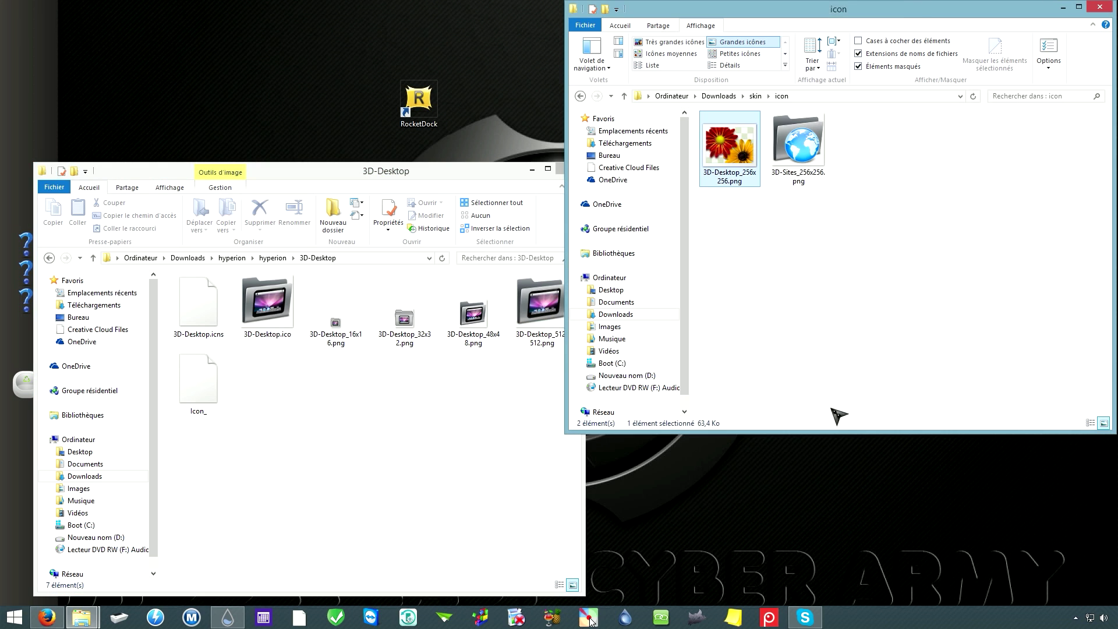
pyautogui.click(425, 452)
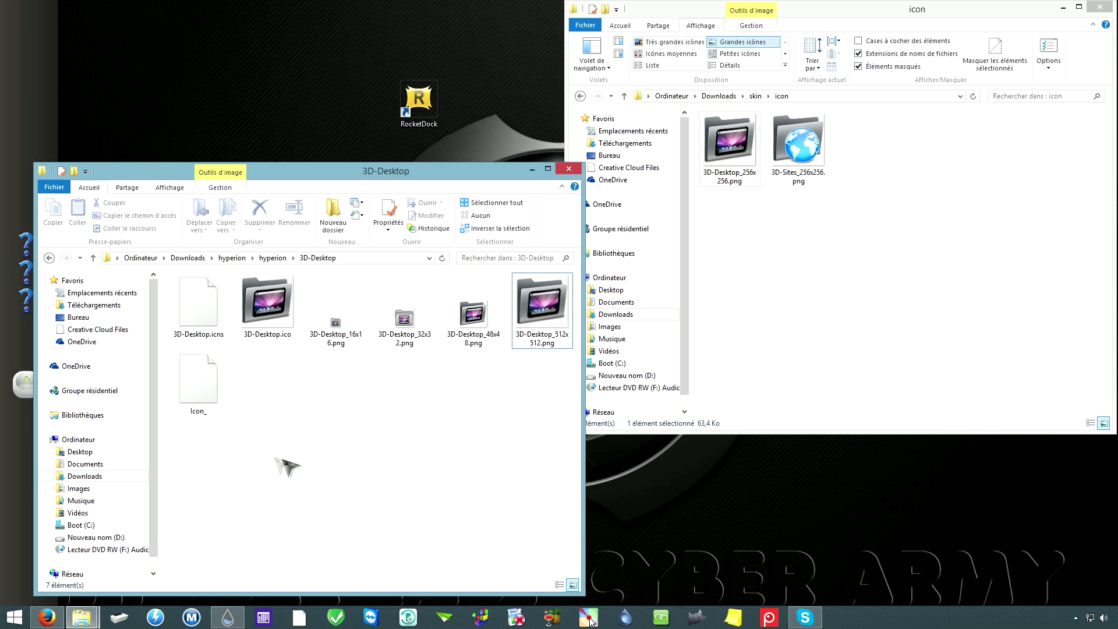
pyautogui.press('BackSpace')
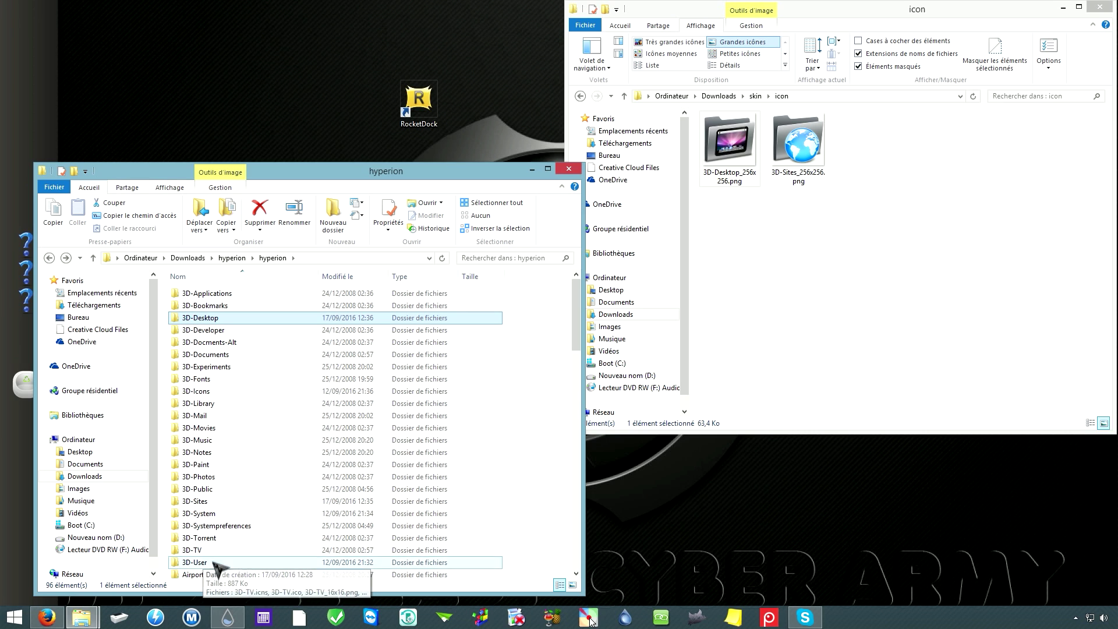
pyautogui.scroll(-9, 236, 469)
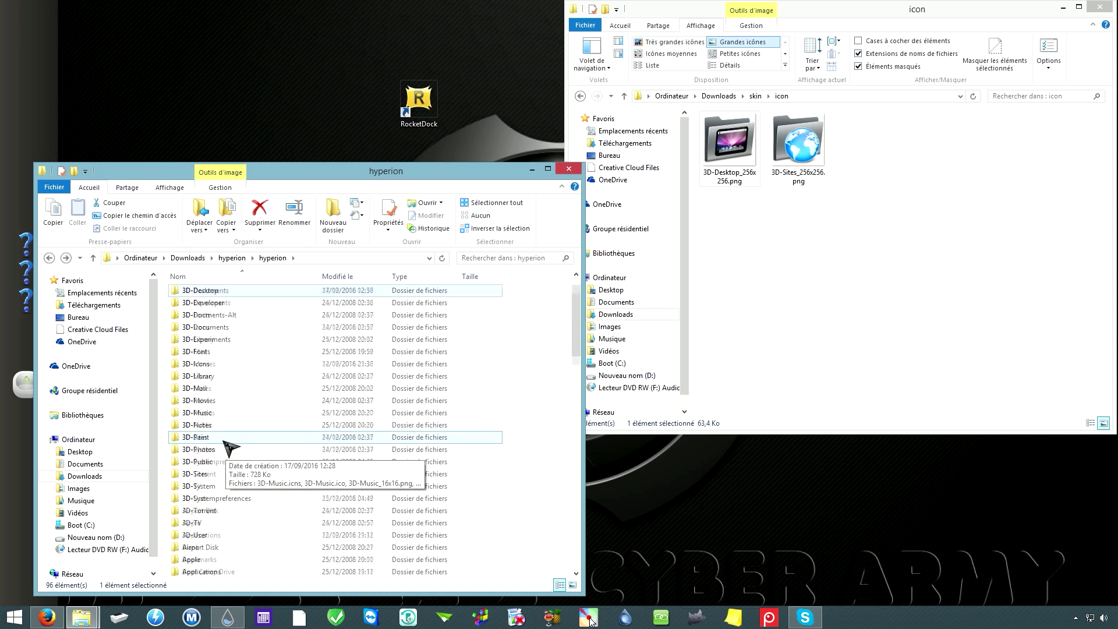
# Step: Move Secure_256x256.png from hyperion's Secure folder into the icon folder
pyautogui.scroll(-8, 228, 449)
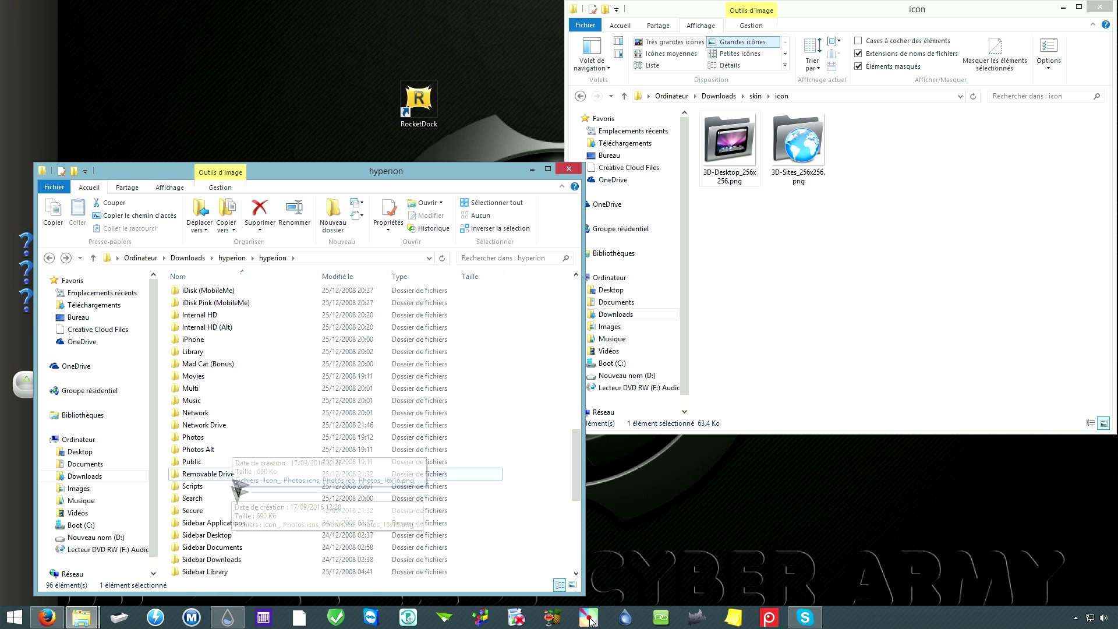
pyautogui.doubleClick(192, 511)
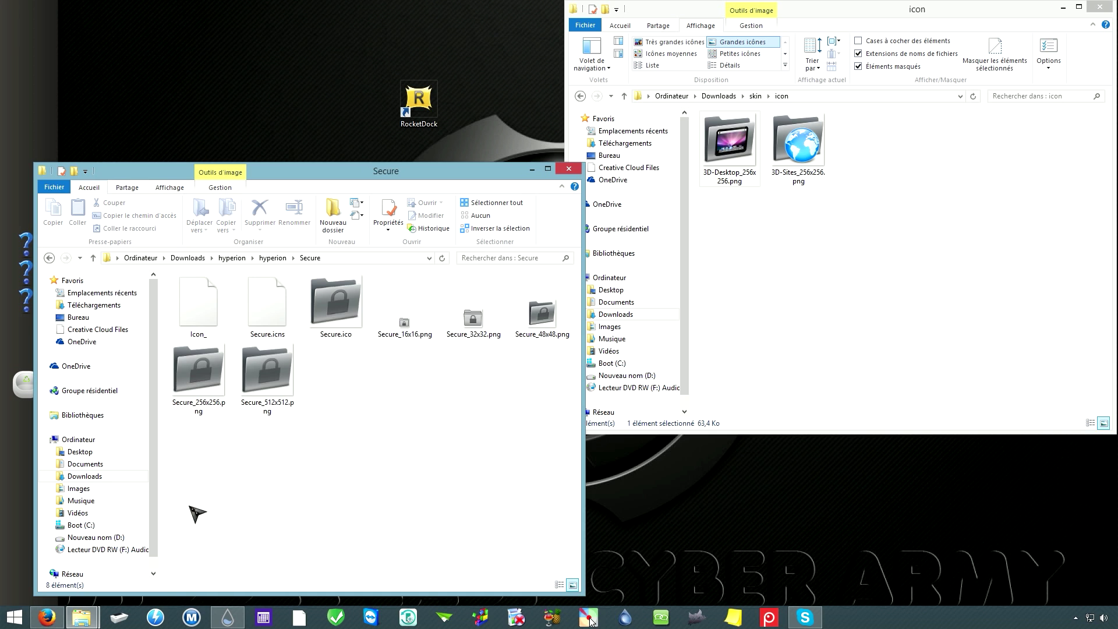
pyautogui.click(335, 322)
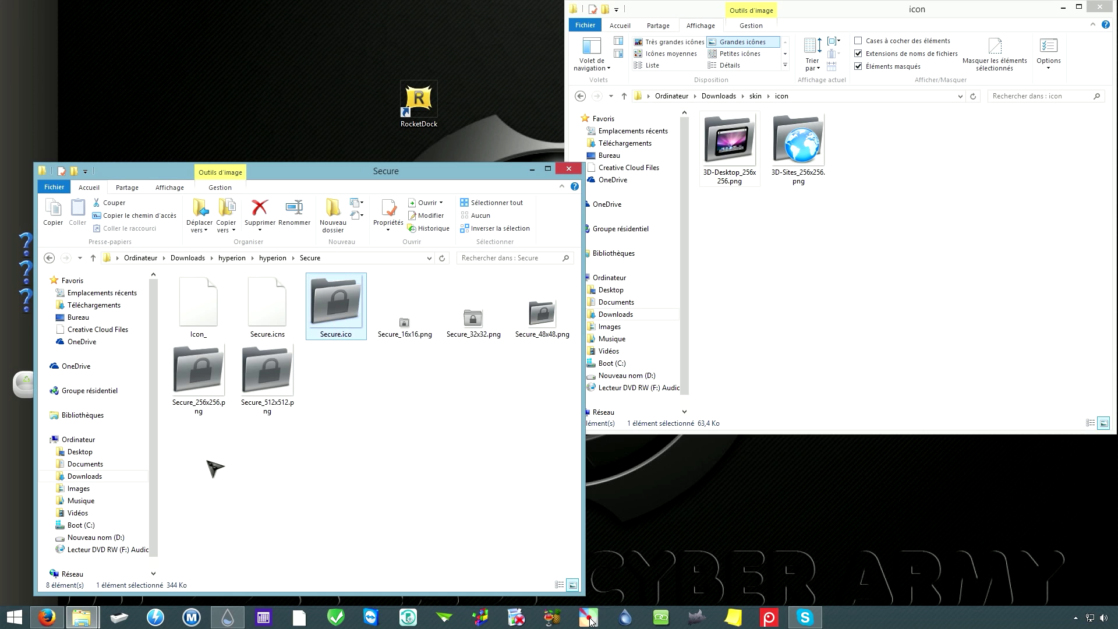
pyautogui.click(214, 402)
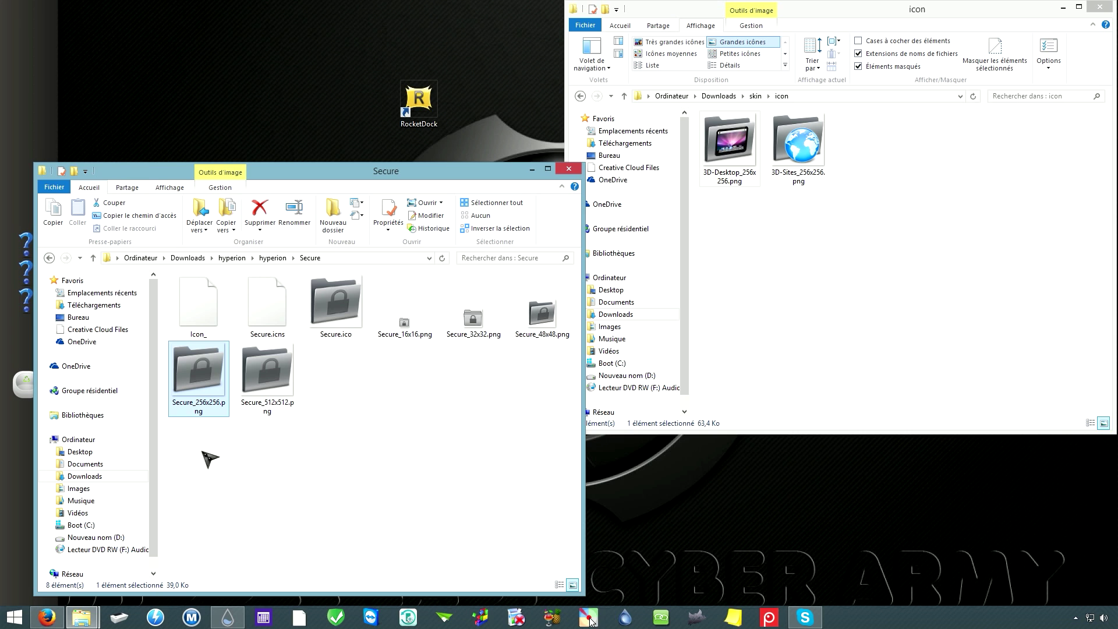
pyautogui.moveTo(203, 381); pyautogui.dragTo(914, 252)
# Step: Close the hyperion window and return to the RocketDock website in Firefox
pyautogui.click(332, 412)
pyautogui.hotkey('alt', 'Left')
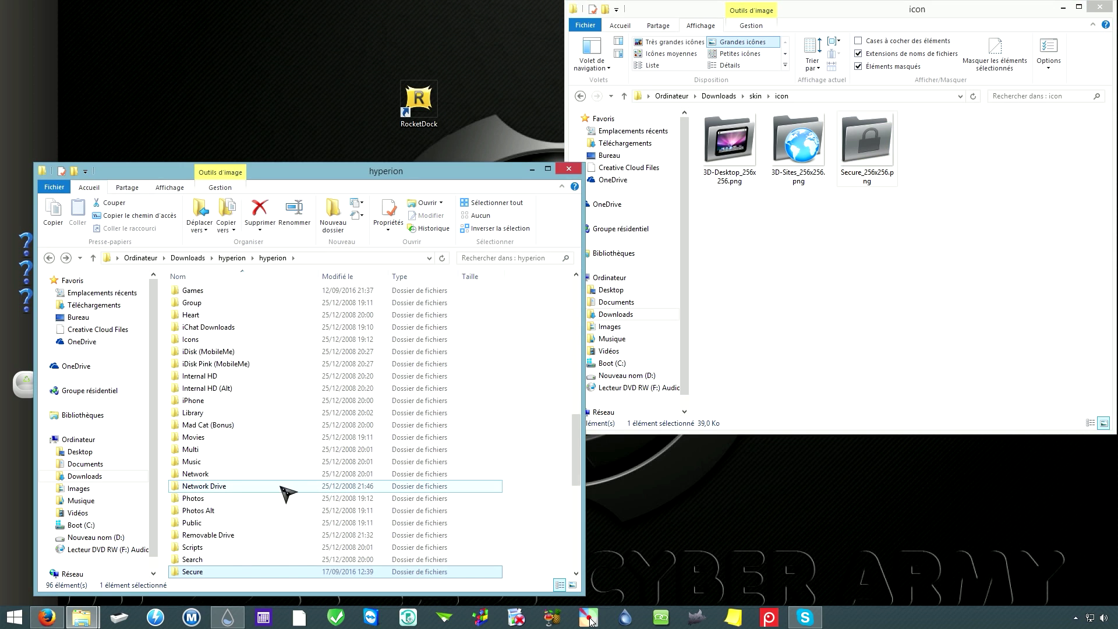
pyautogui.scroll(-2, 287, 493)
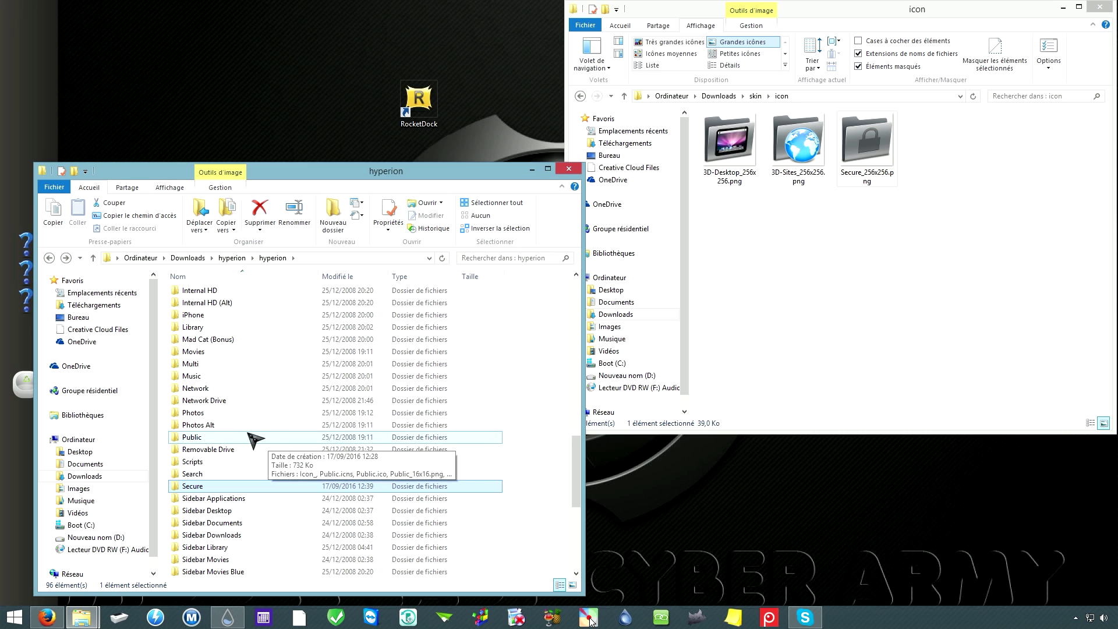
pyautogui.click(569, 169)
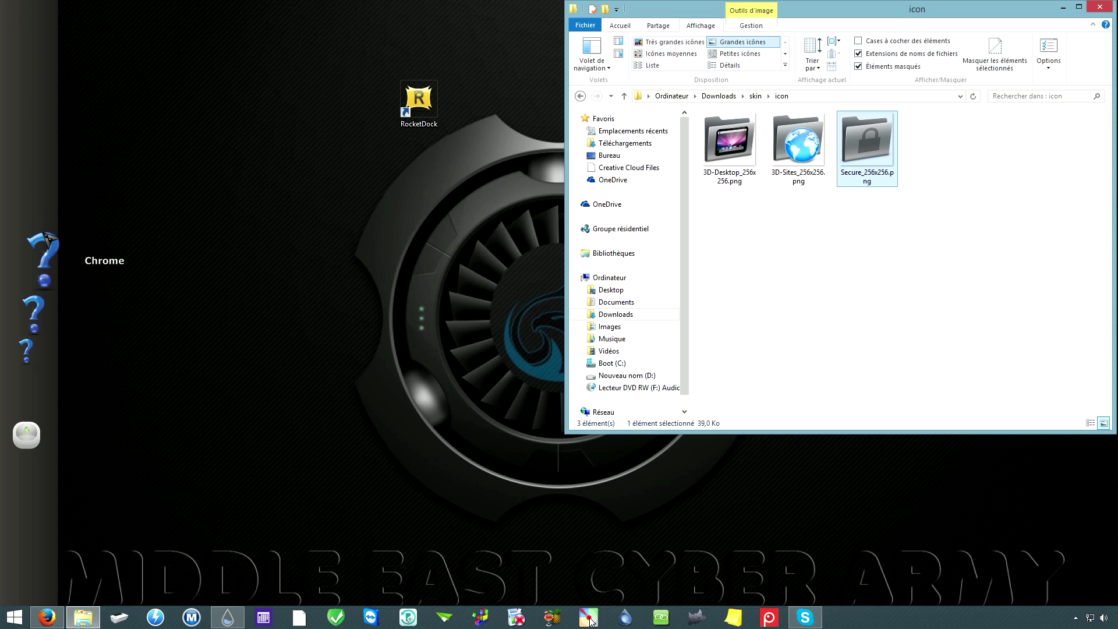
pyautogui.press('Home')
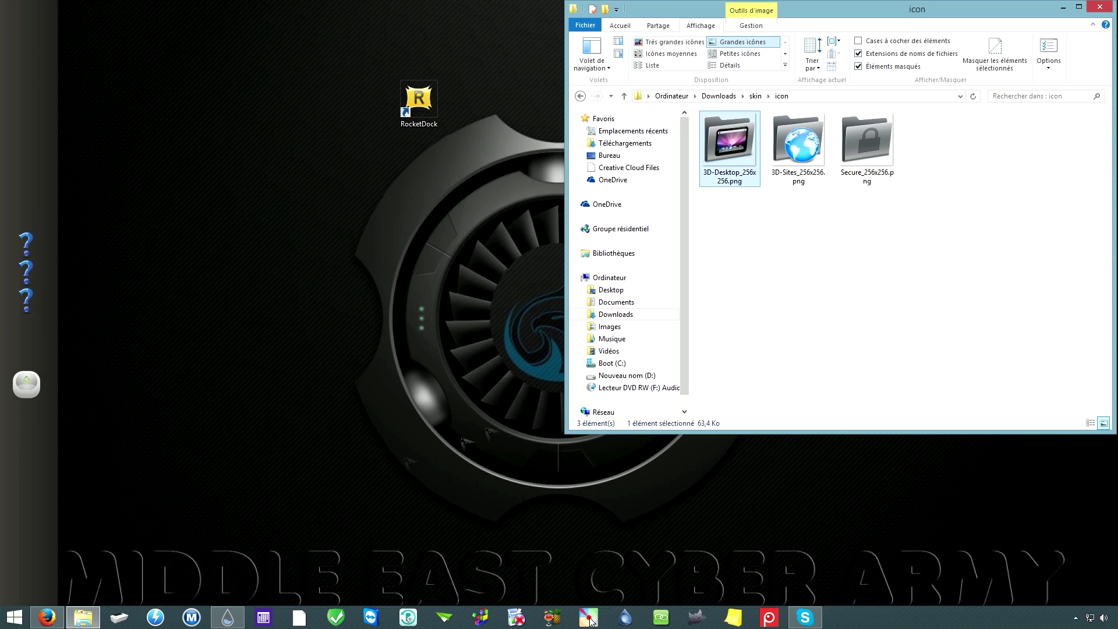
pyautogui.click(47, 617)
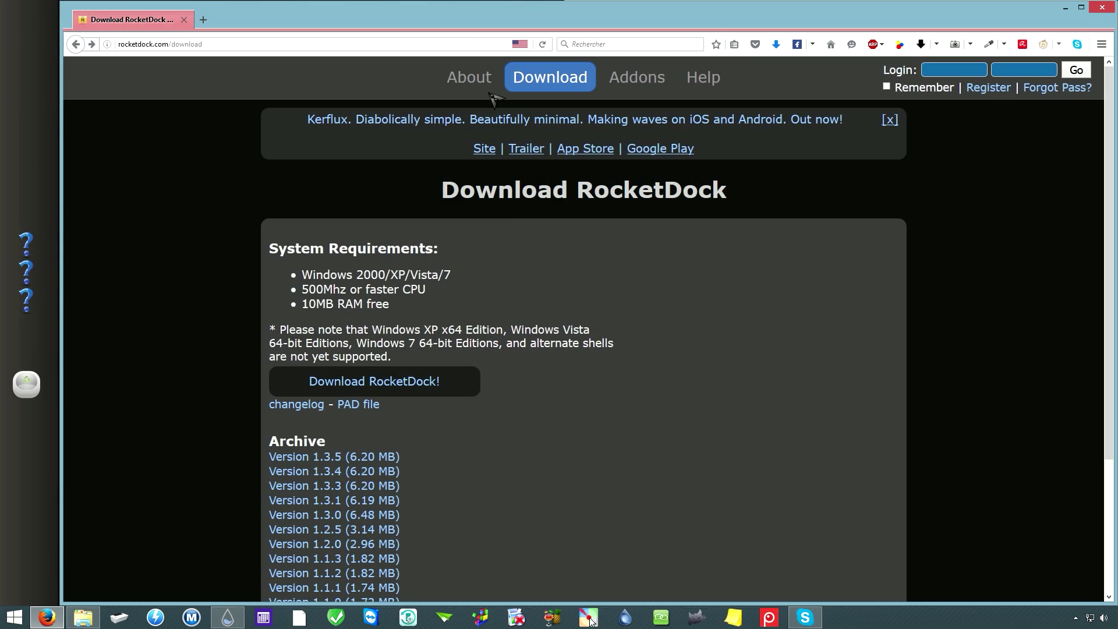
# Step: Save Stack-Docklet.zip from rocketdock.com's Addons > Docklets page, then minimise Firefox
pyautogui.click(652, 85)
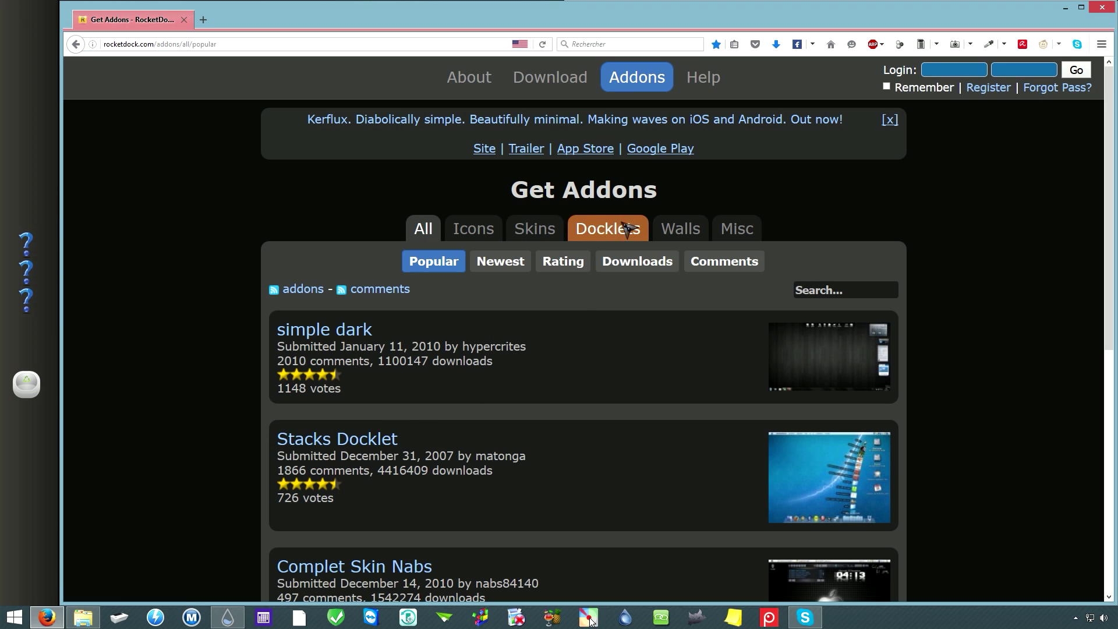
pyautogui.click(602, 233)
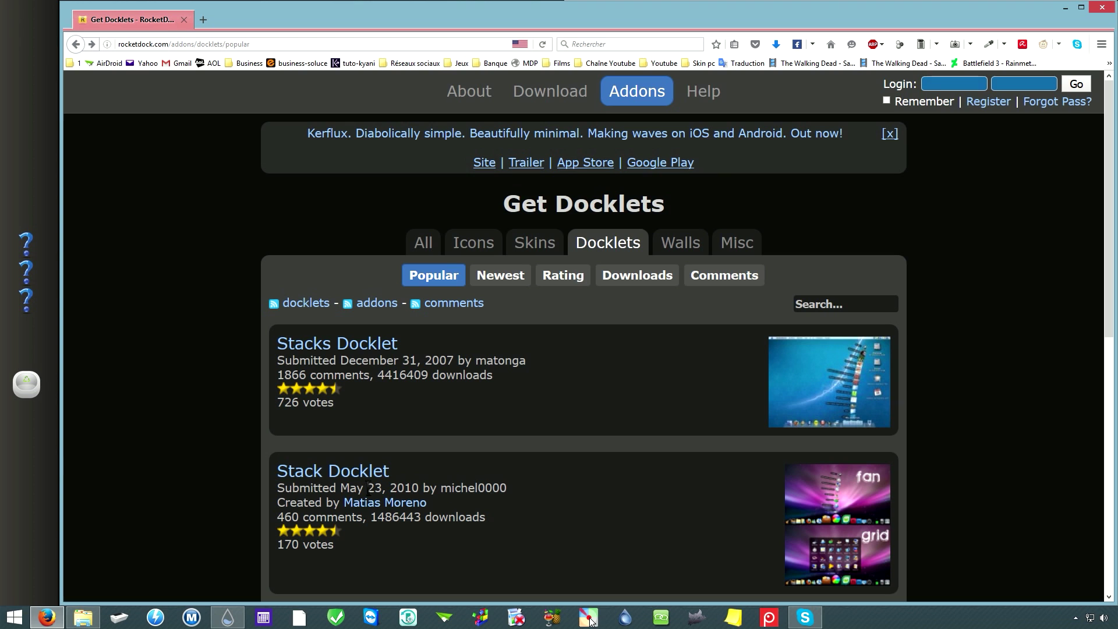
pyautogui.click(337, 475)
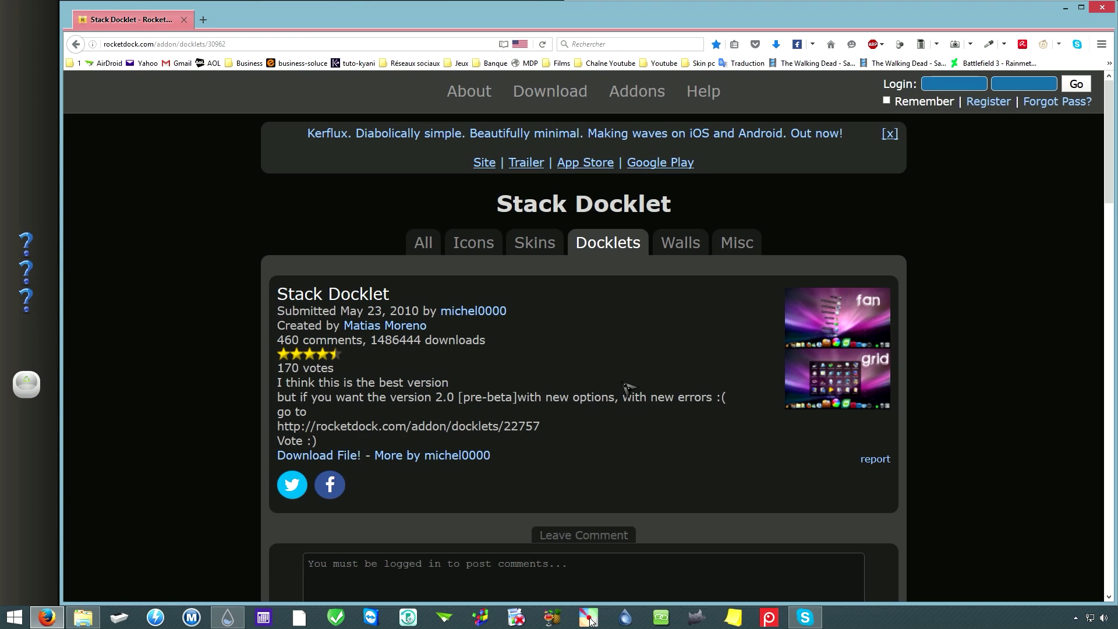
pyautogui.click(343, 460)
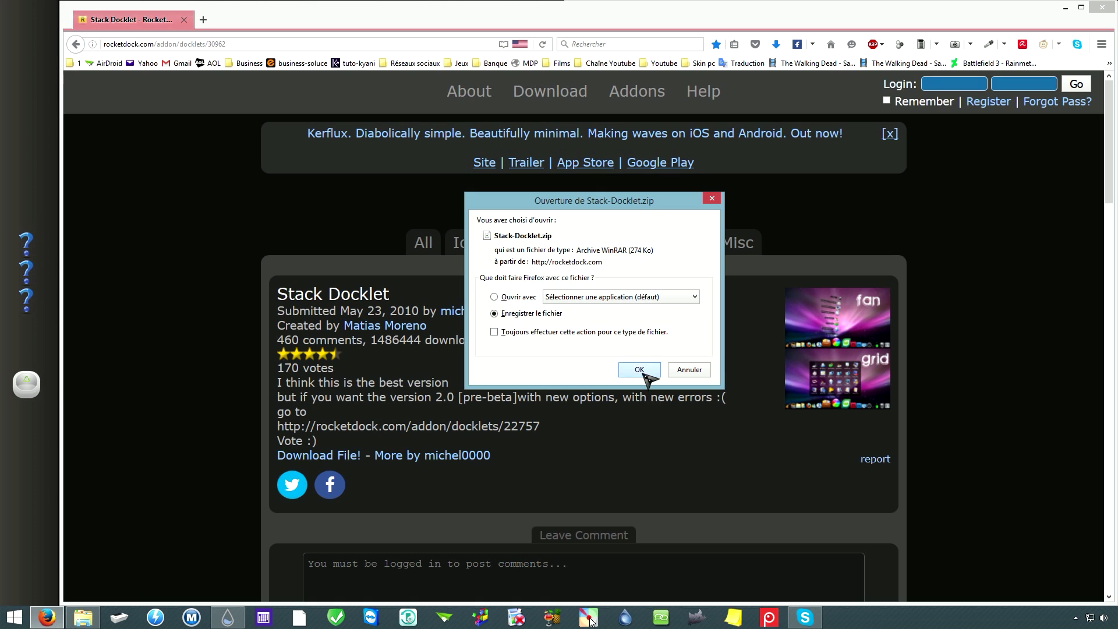
pyautogui.click(641, 371)
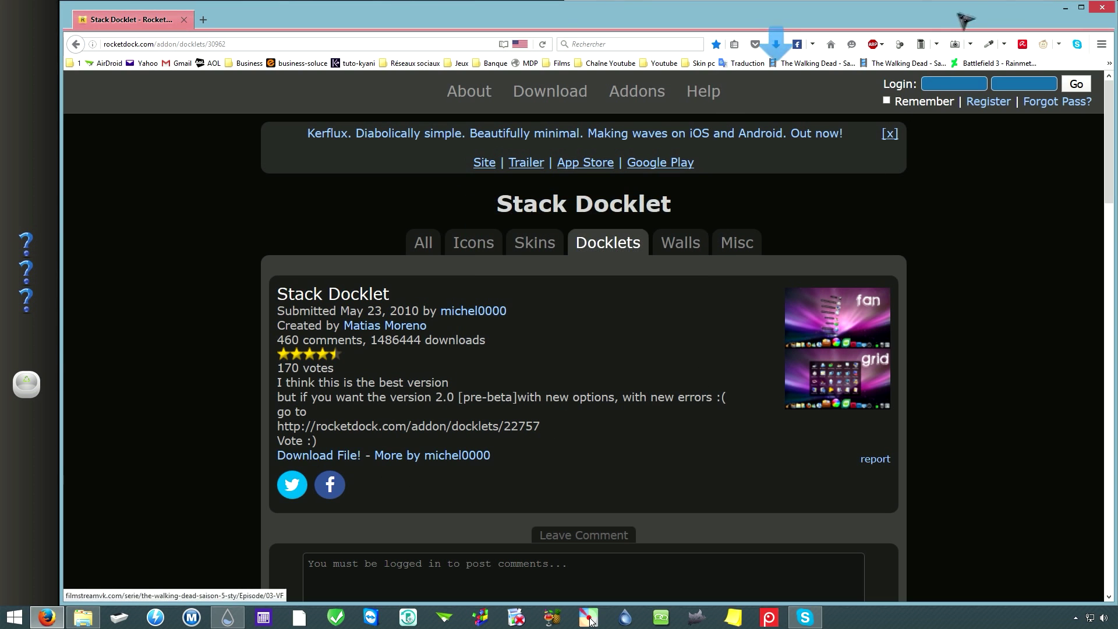
pyautogui.click(1065, 7)
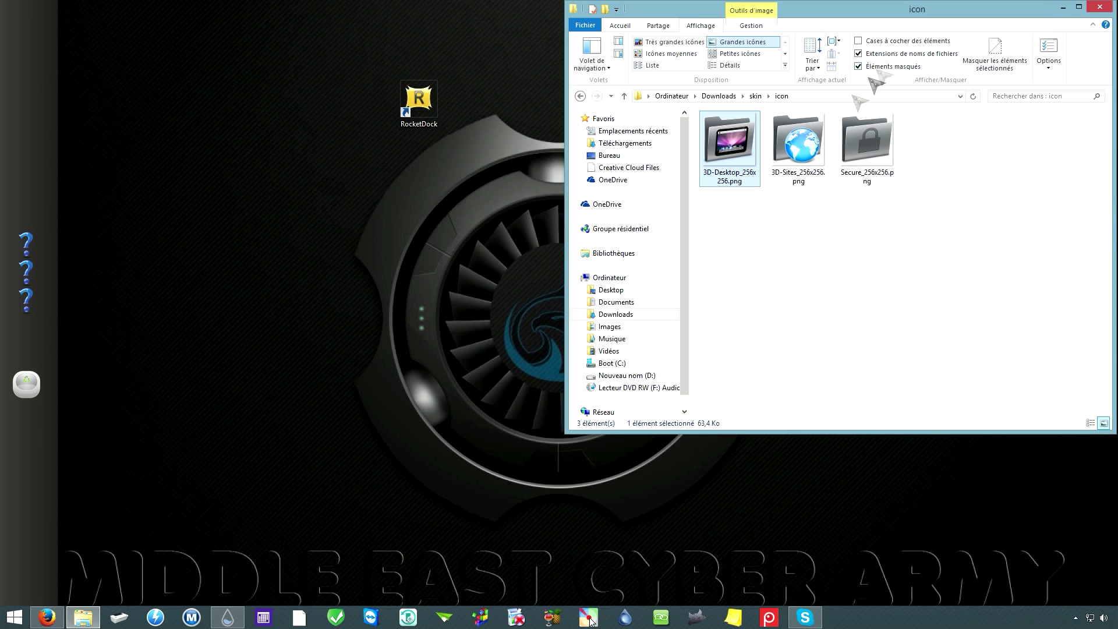
# Step: Open Downloads in a new Explorer window and close the icon folder window
pyautogui.rightClick(88, 619)
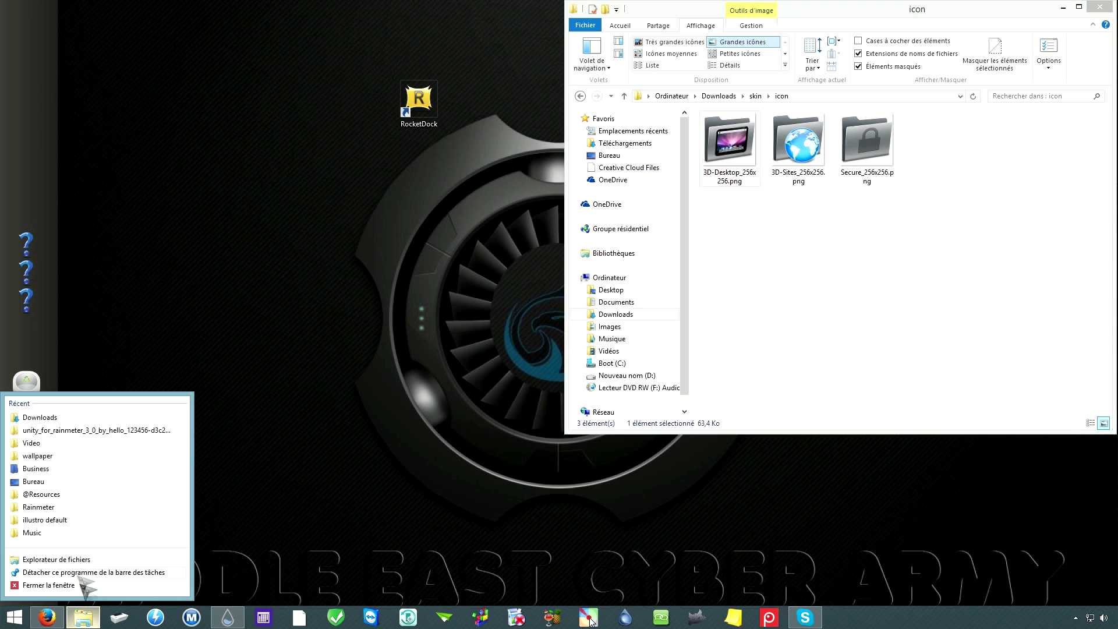
pyautogui.click(46, 418)
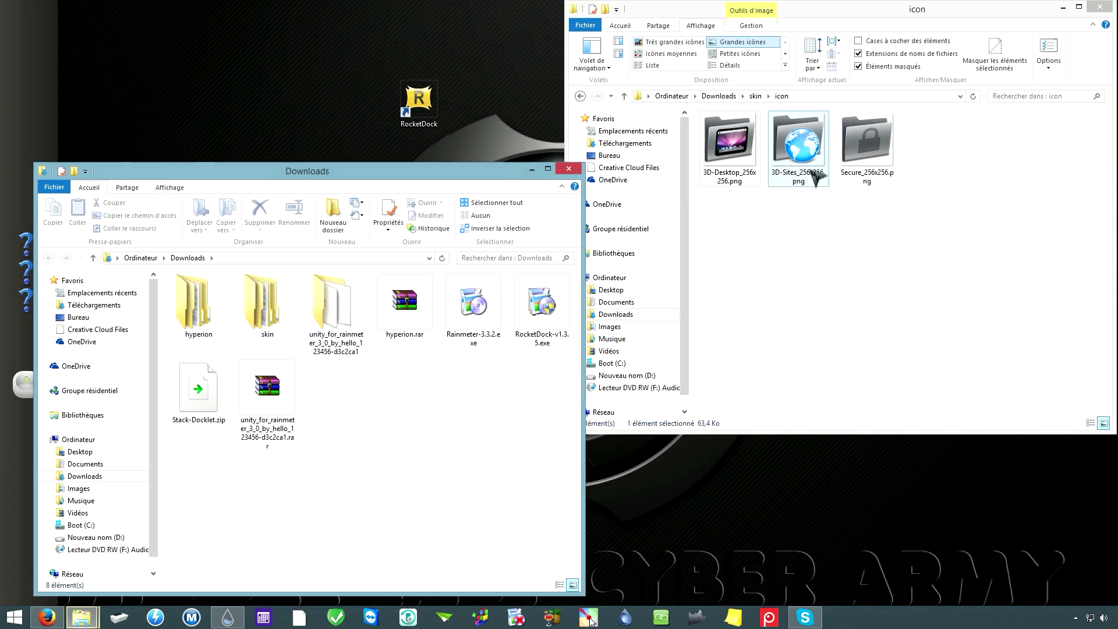
pyautogui.click(1100, 6)
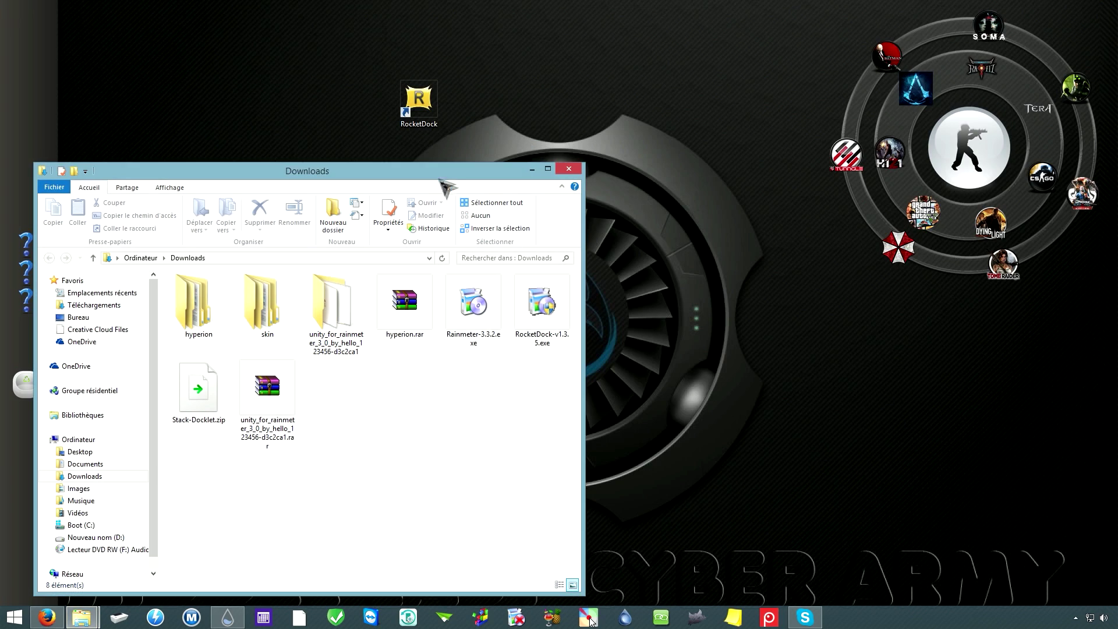
pyautogui.moveTo(420, 176); pyautogui.dragTo(635, 110)
# Step: Extract Stack-Docklet.zip into a Stack-Docklet folder and open that folder
pyautogui.click(413, 350)
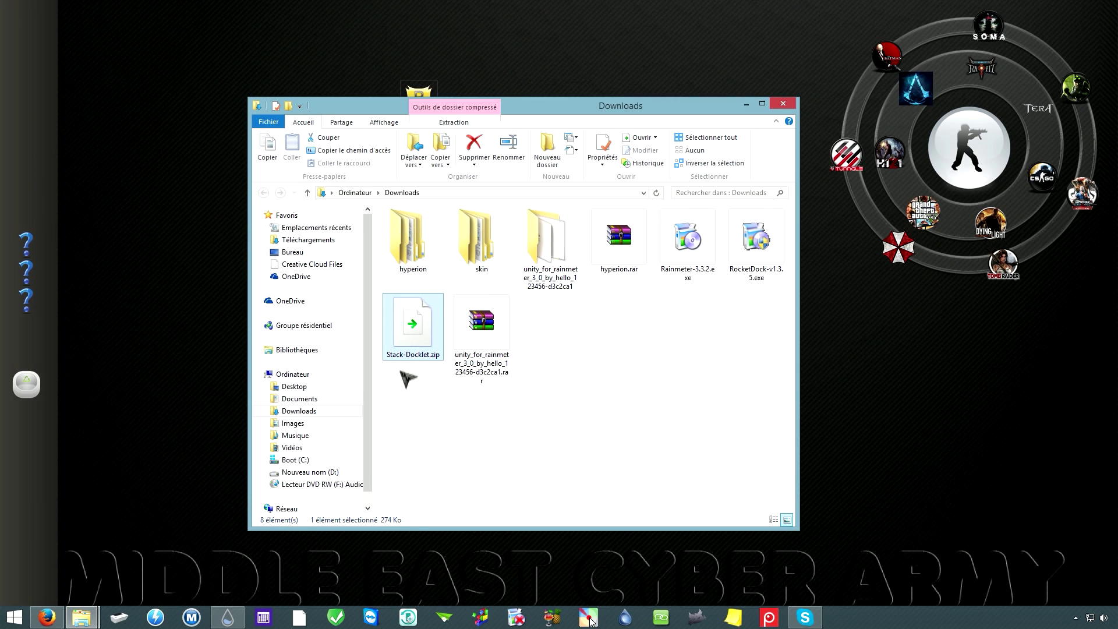
pyautogui.rightClick(407, 330)
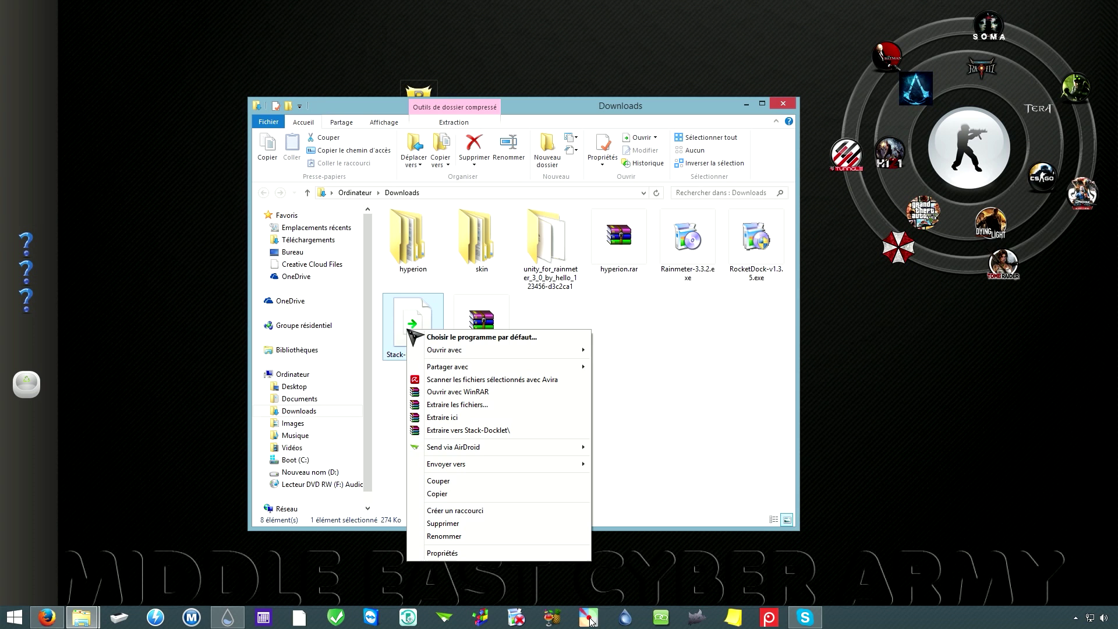
pyautogui.click(481, 432)
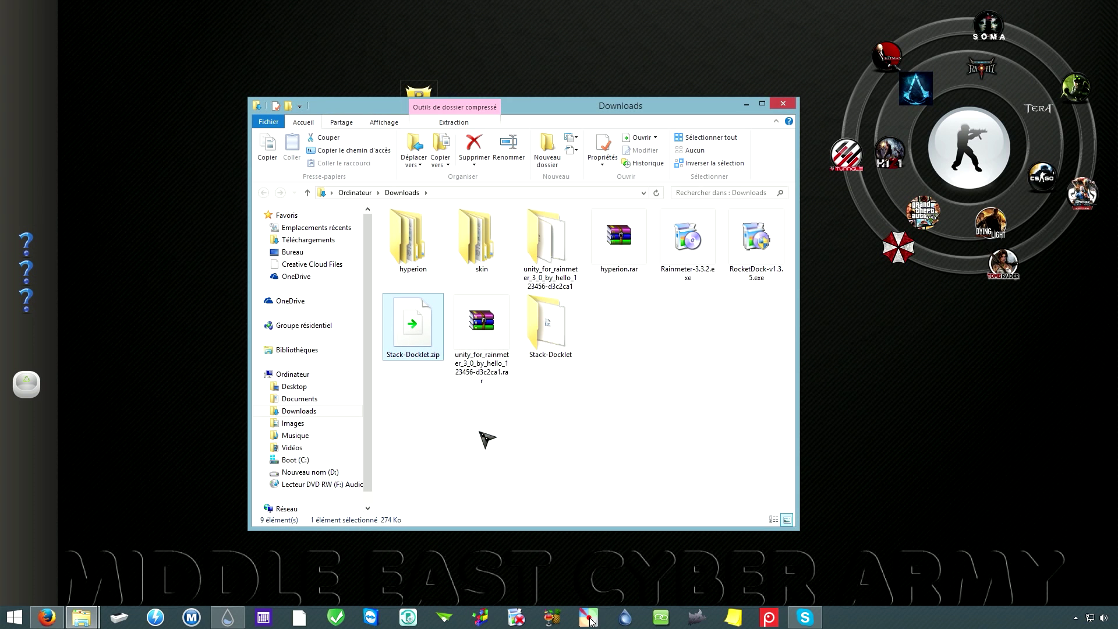
pyautogui.click(544, 337)
pyautogui.doubleClick(545, 337)
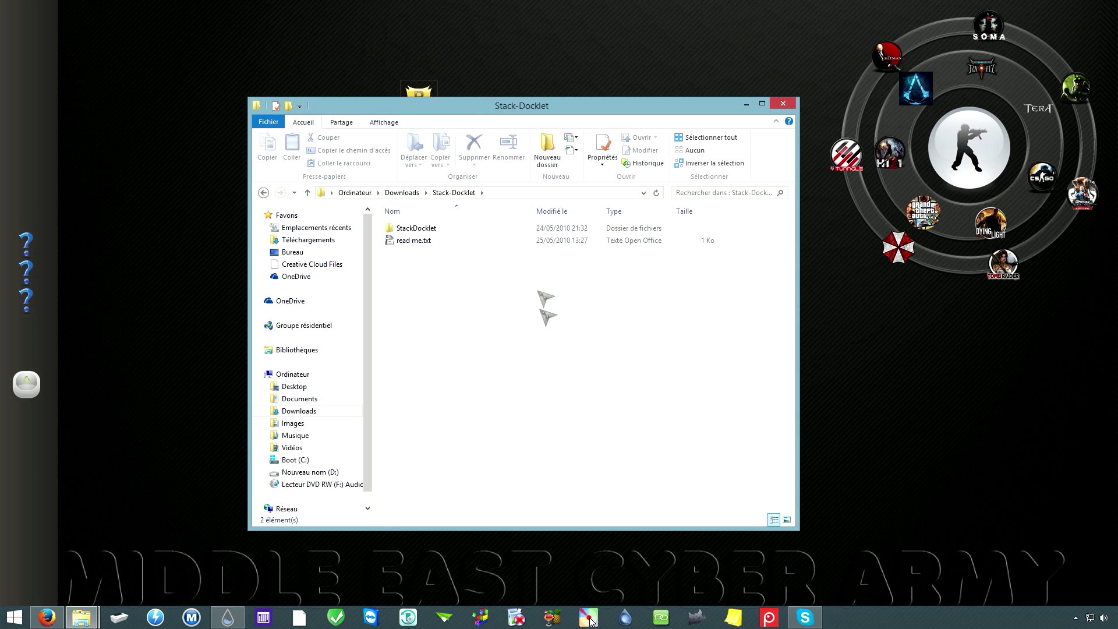
# Step: Move the Stack-Docklet window to the upper right of the screen
pyautogui.moveTo(479, 106); pyautogui.dragTo(787, 22)
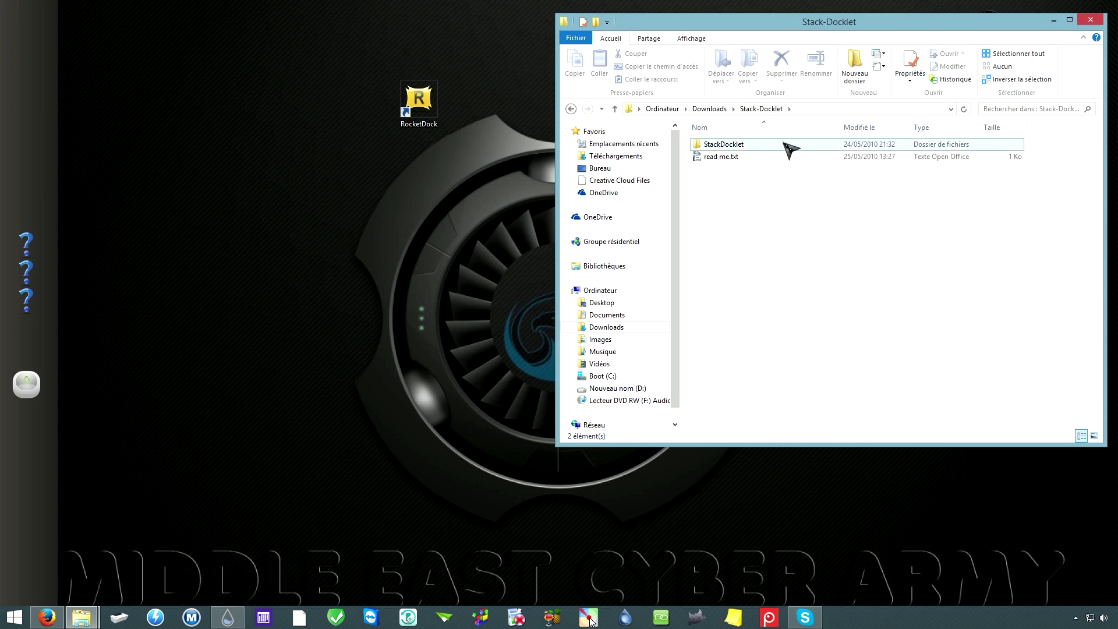
pyautogui.click(709, 109)
pyautogui.doubleClick(871, 162)
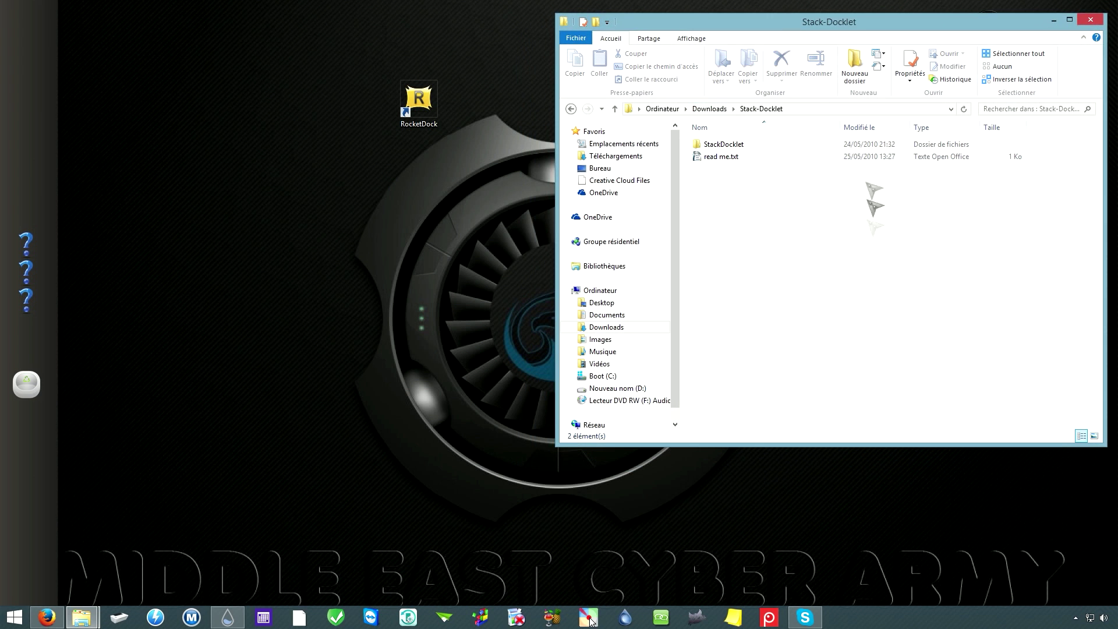
pyautogui.moveTo(938, 32)
pyautogui.mouseDown()
pyautogui.moveTo(949, 28)
pyautogui.moveTo(935, 22)
pyautogui.mouseUp()
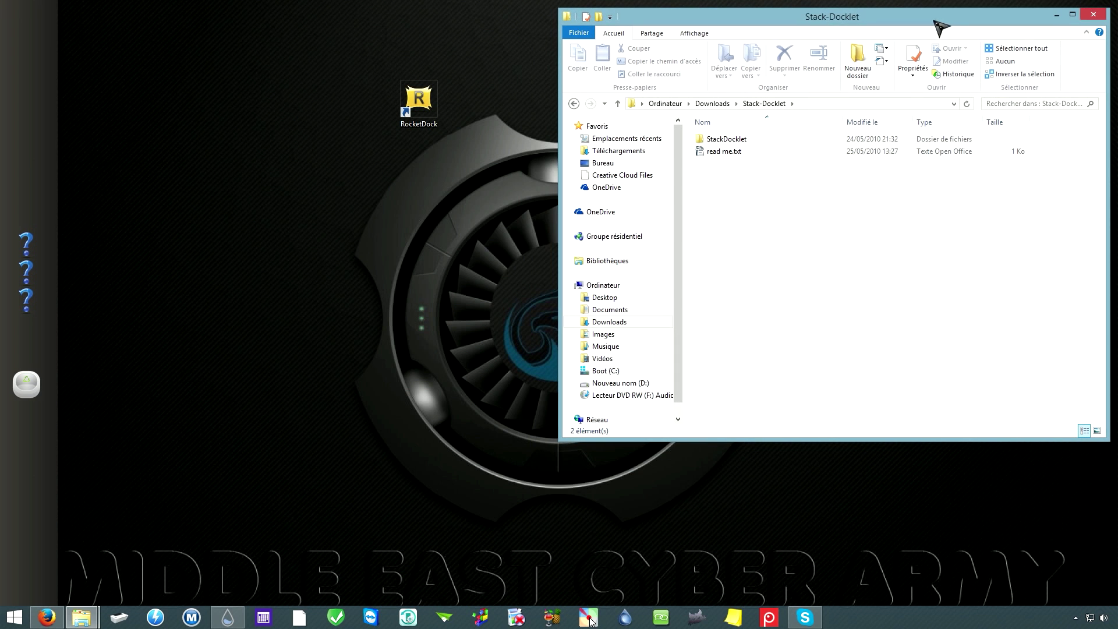
pyautogui.rightClick(83, 619)
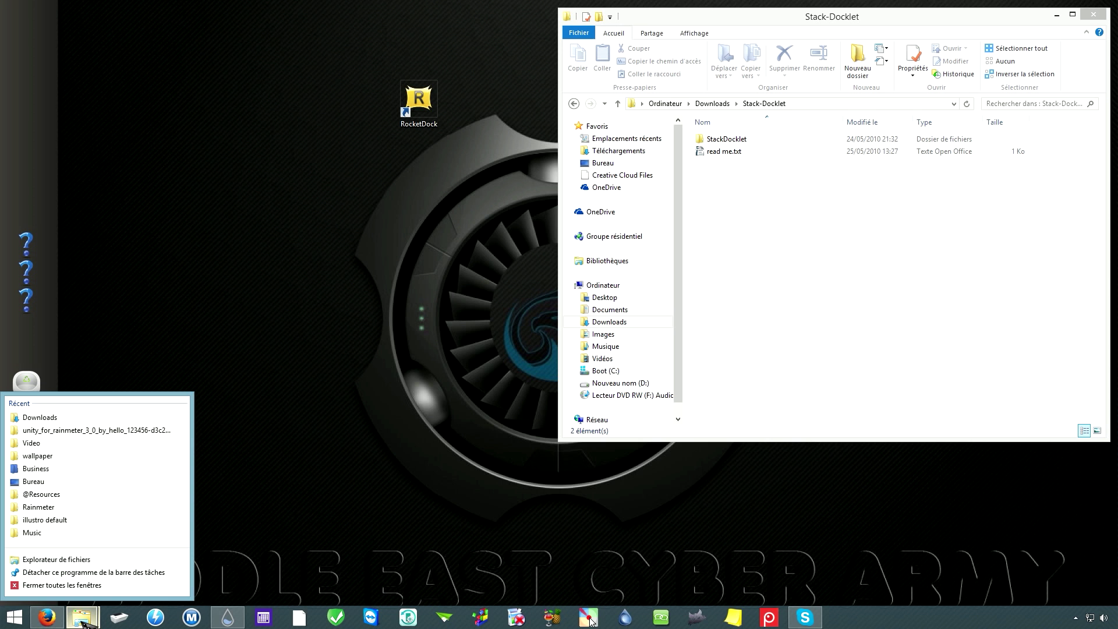
# Step: In a second Explorer window, open C:\Program Files (x86)\RocketDock\Docklets
pyautogui.click(69, 564)
pyautogui.moveTo(309, 23); pyautogui.dragTo(392, 154)
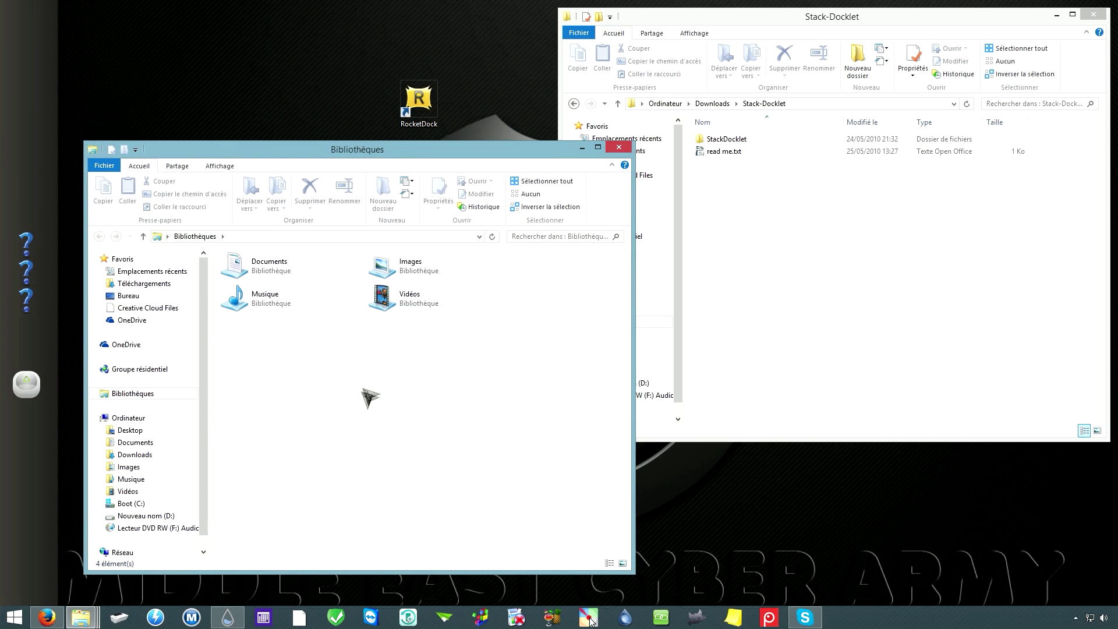
pyautogui.click(130, 418)
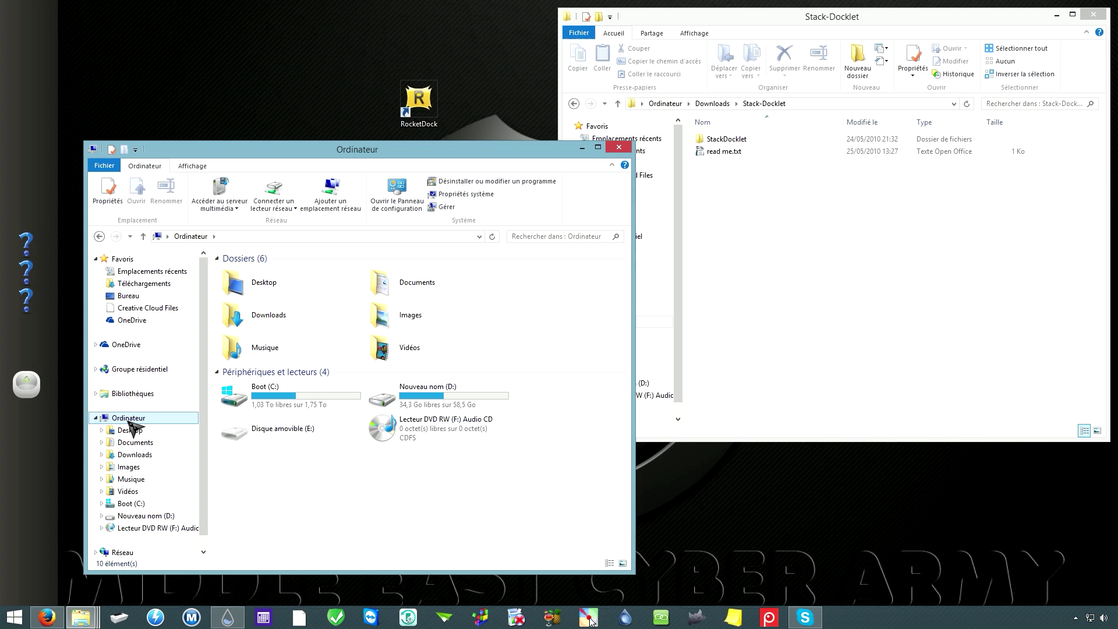
pyautogui.doubleClick(272, 400)
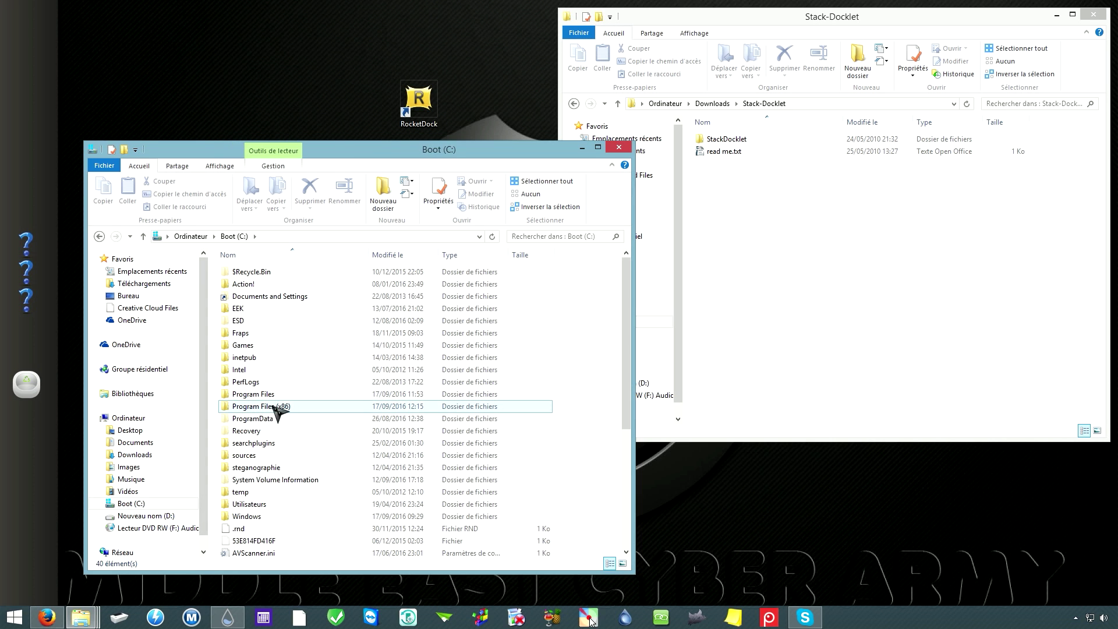
pyautogui.doubleClick(260, 407)
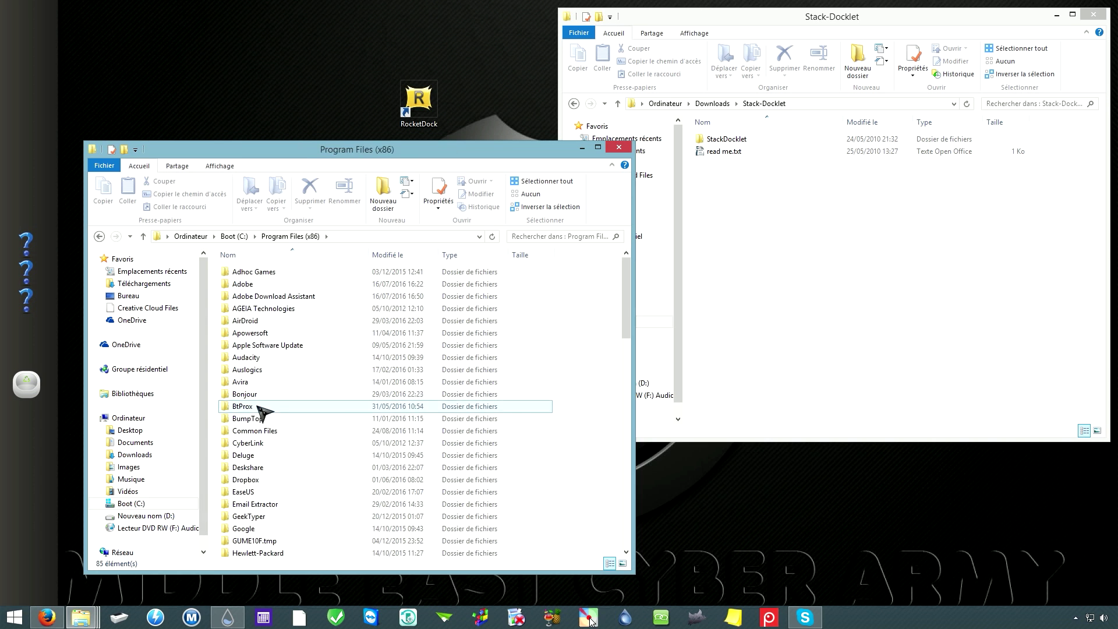
pyautogui.click(262, 481)
pyautogui.scroll(-5, 296, 520)
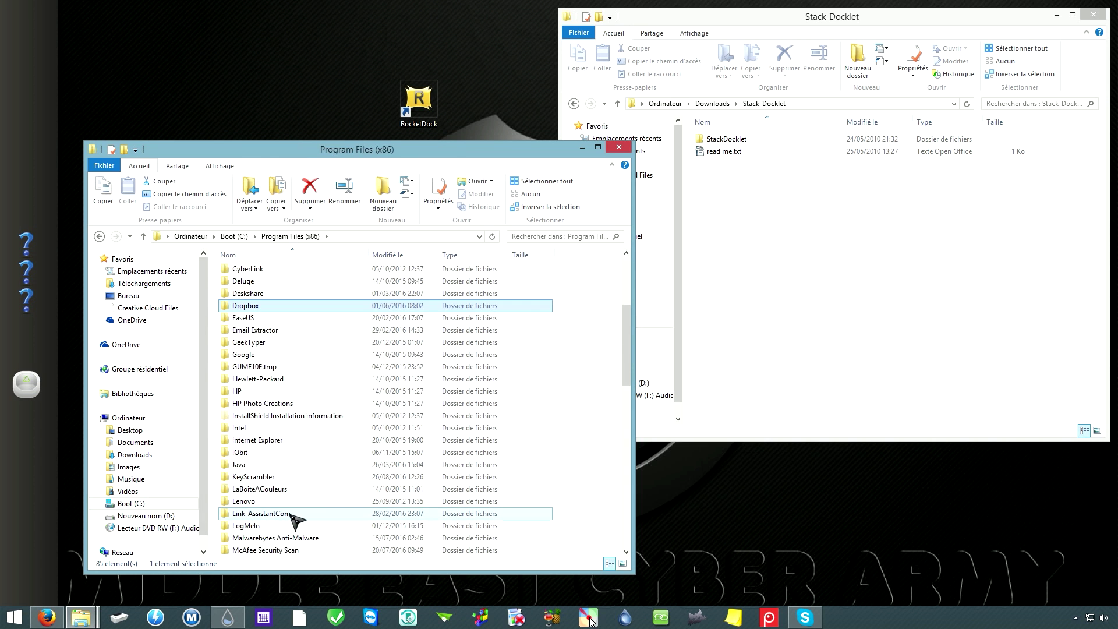
pyautogui.scroll(-8, 295, 520)
pyautogui.doubleClick(274, 493)
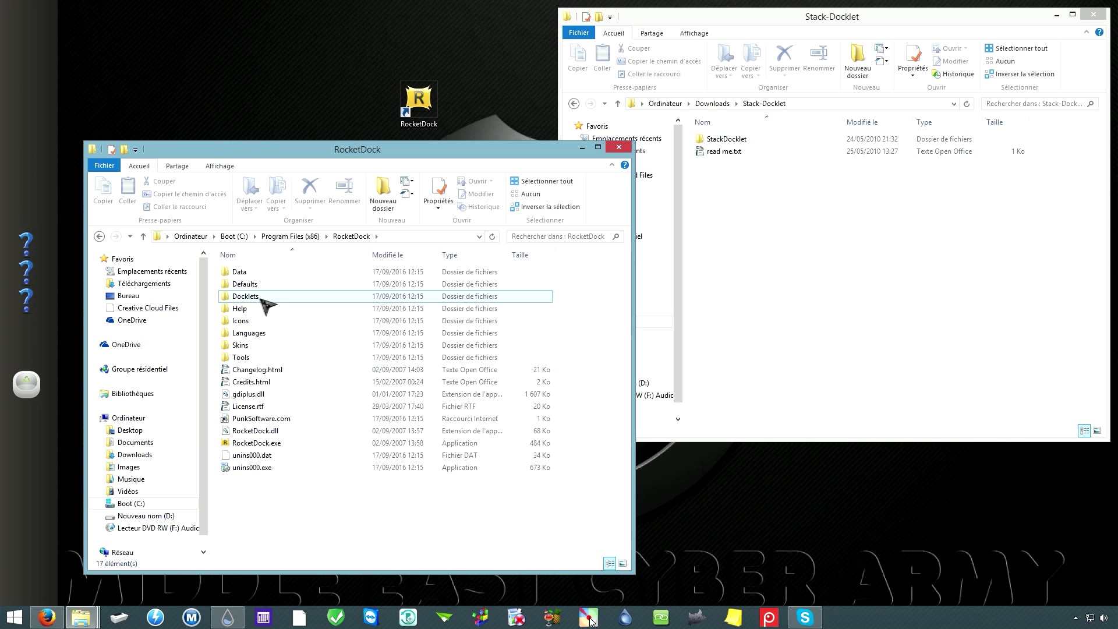
pyautogui.doubleClick(239, 298)
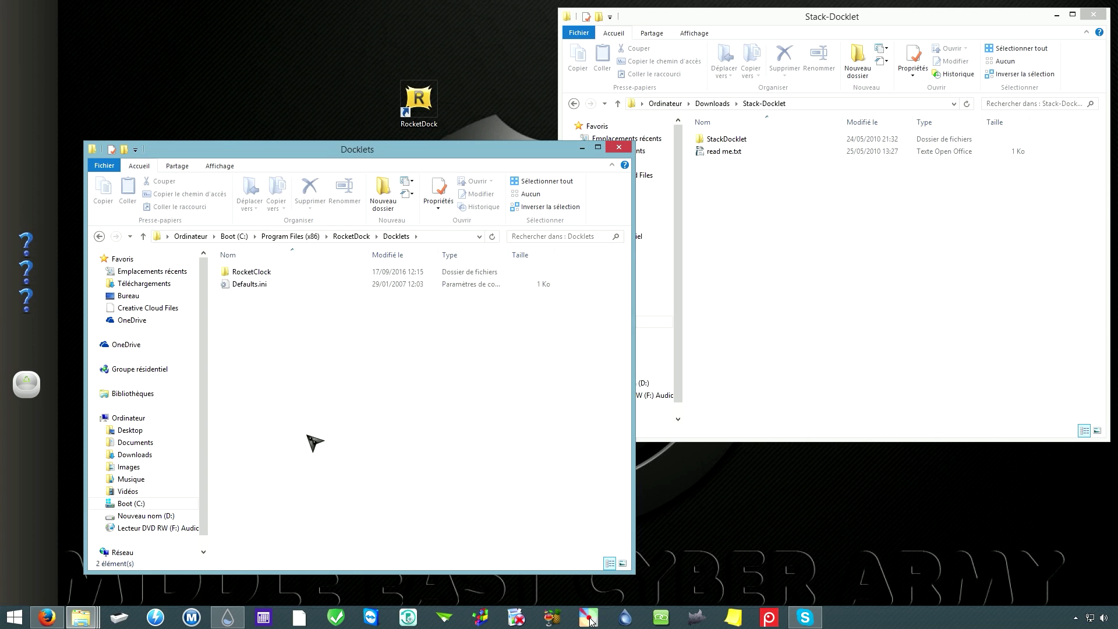
# Step: Drag the downloaded StackDocklet folder into the Docklets window
pyautogui.moveTo(331, 150); pyautogui.dragTo(309, 173)
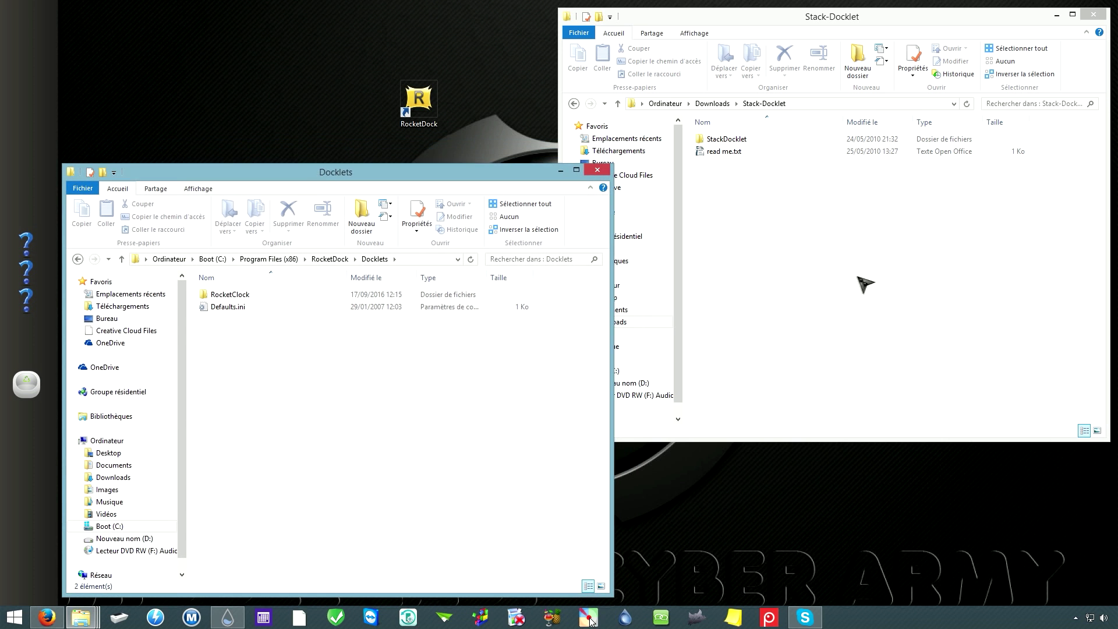
pyautogui.click(848, 261)
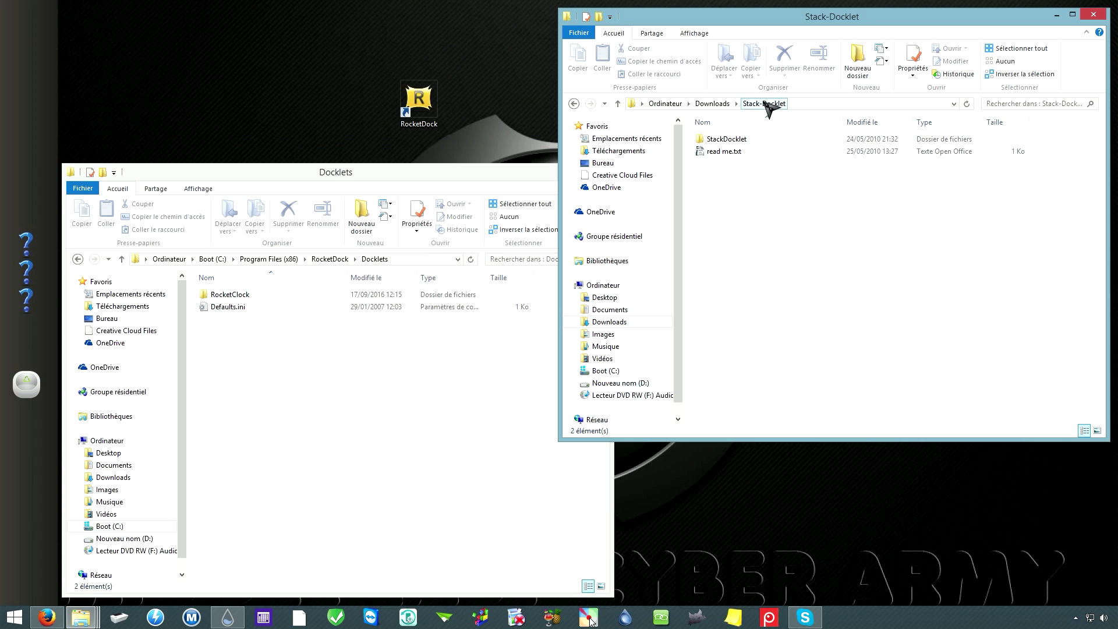
pyautogui.click(712, 103)
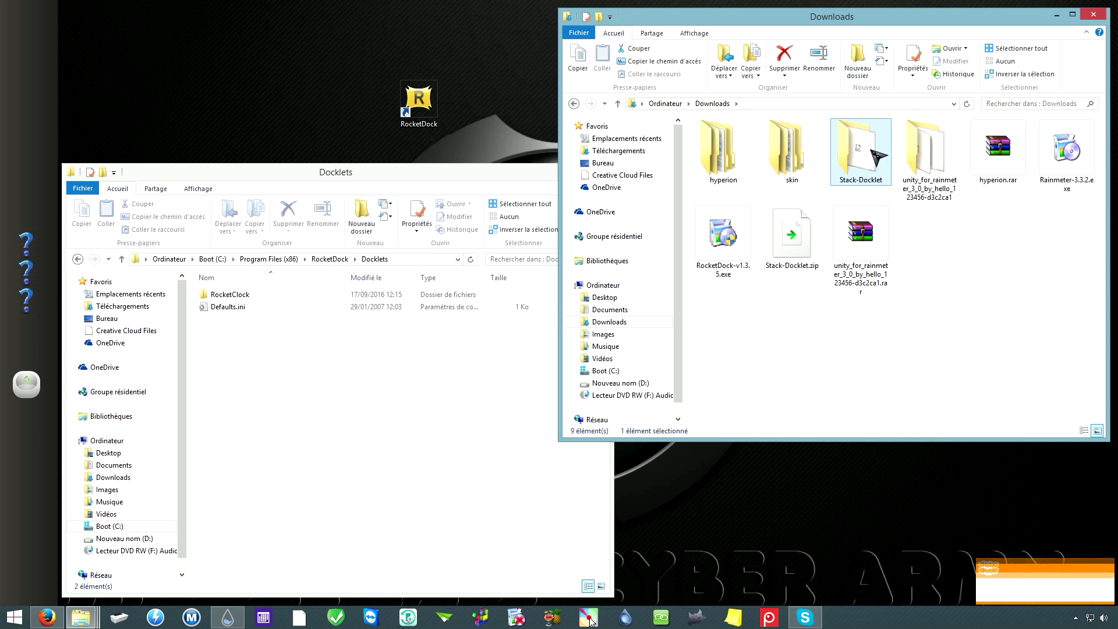
pyautogui.doubleClick(861, 139)
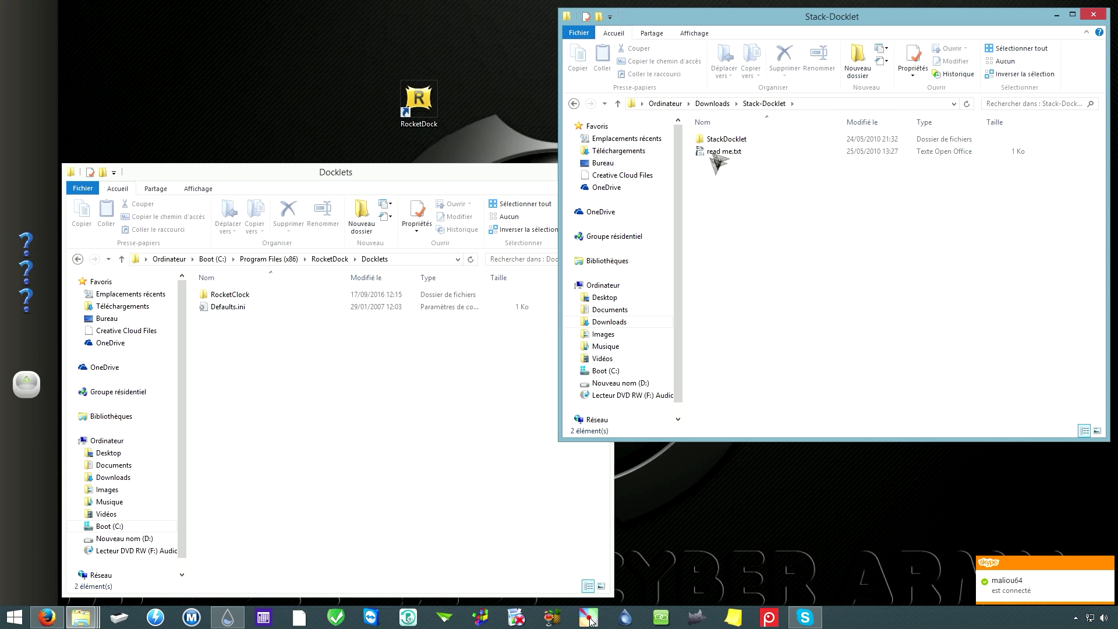
pyautogui.click(722, 141)
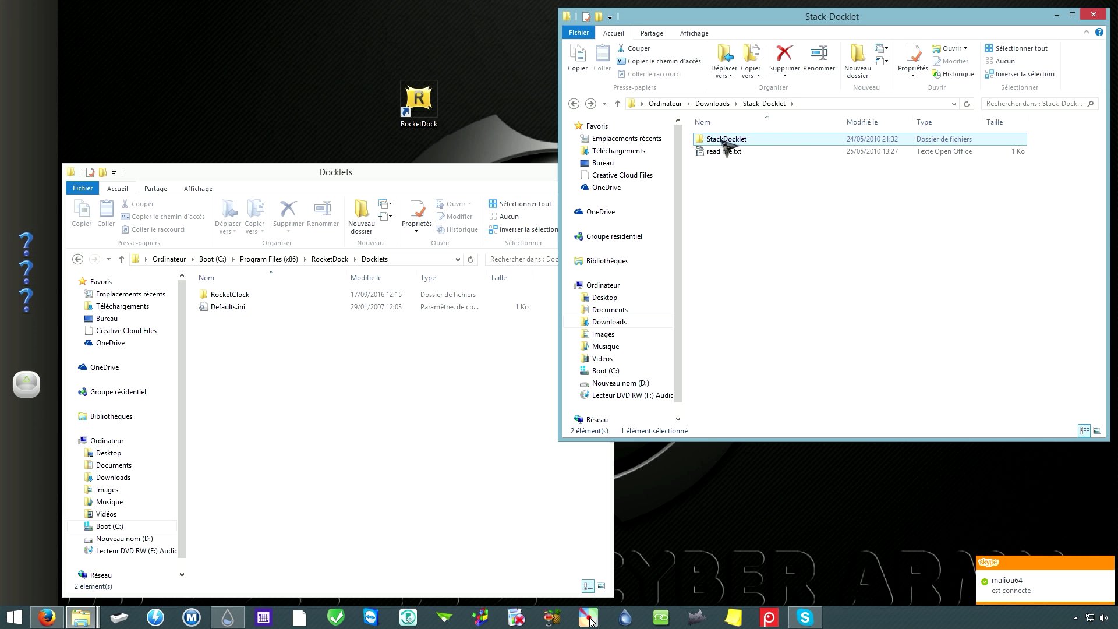
pyautogui.moveTo(732, 144); pyautogui.dragTo(296, 403)
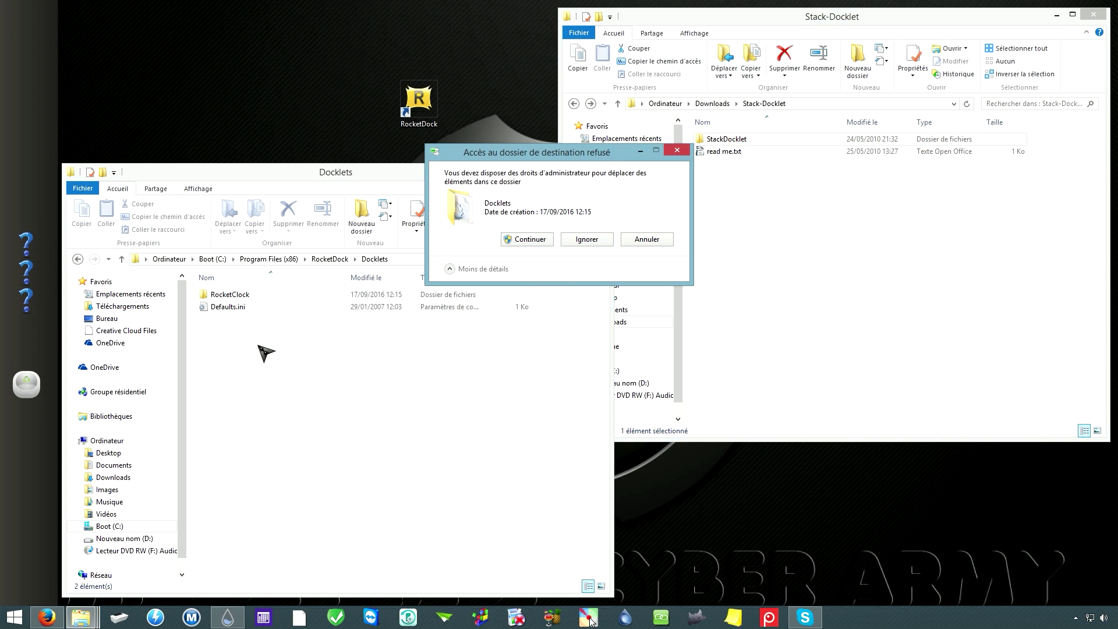
# Step: Grant administrator permission and confirm StackDocklet now sits in the Docklets folder
pyautogui.click(535, 240)
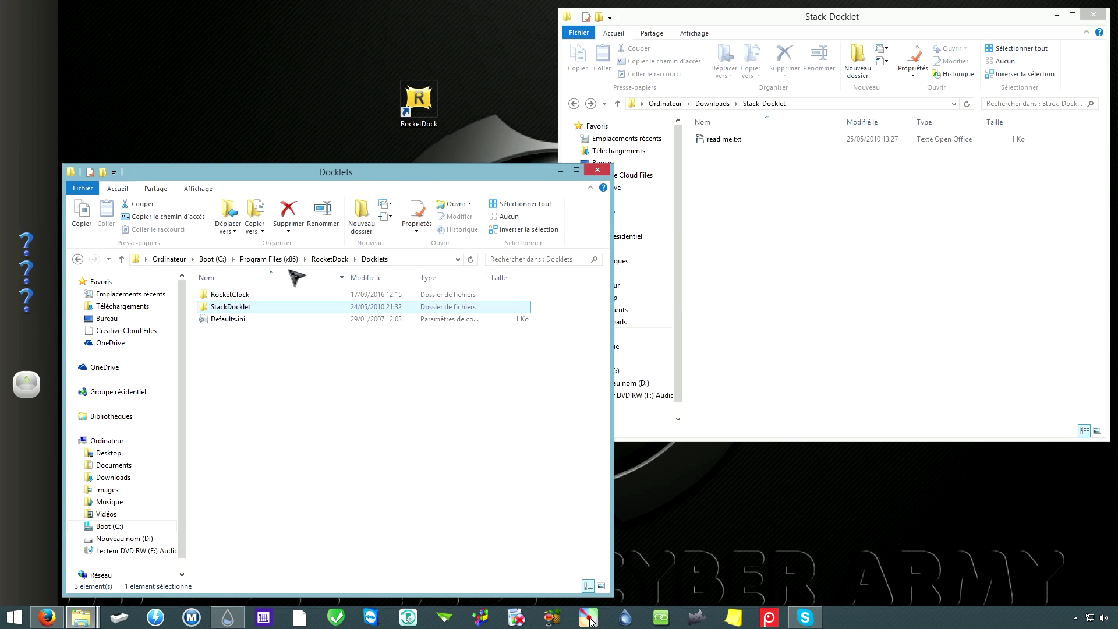
pyautogui.click(324, 258)
pyautogui.click(280, 259)
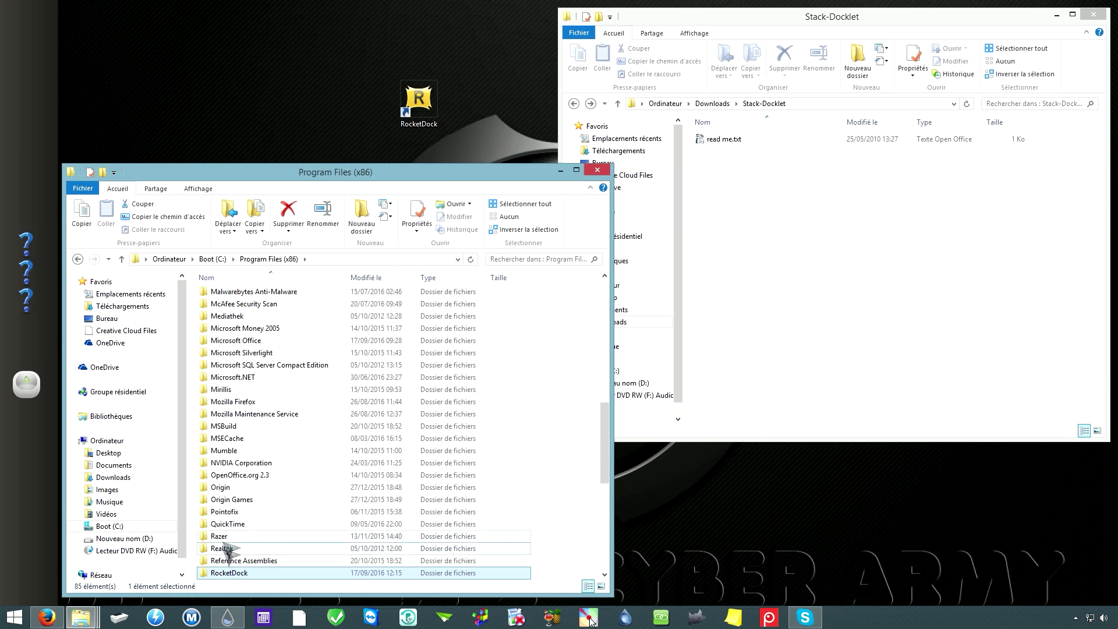
pyautogui.doubleClick(232, 573)
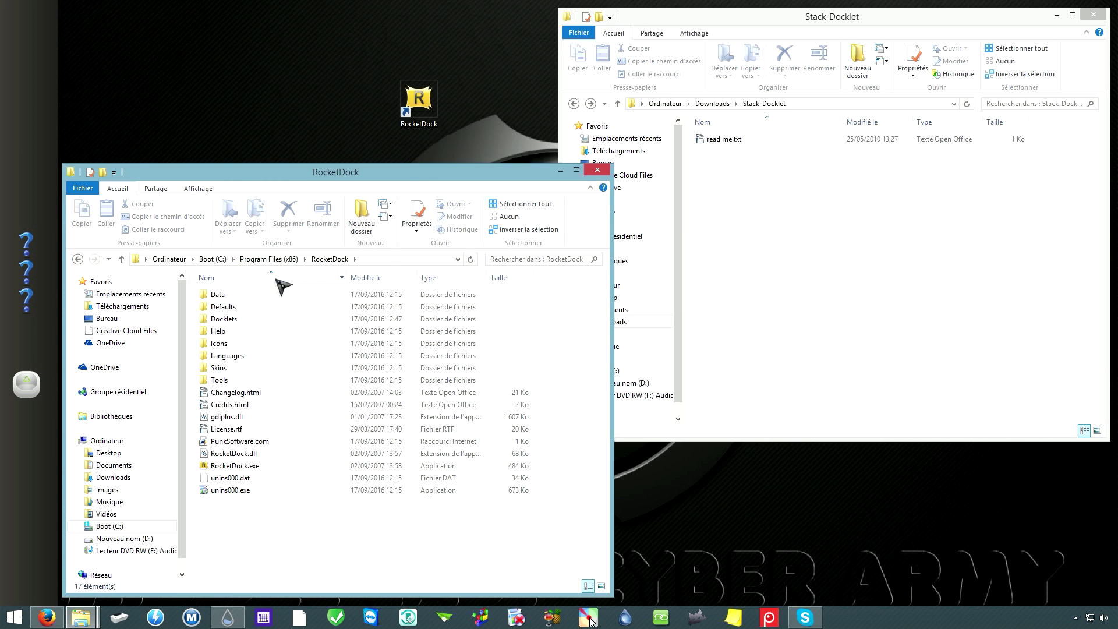
pyautogui.doubleClick(225, 319)
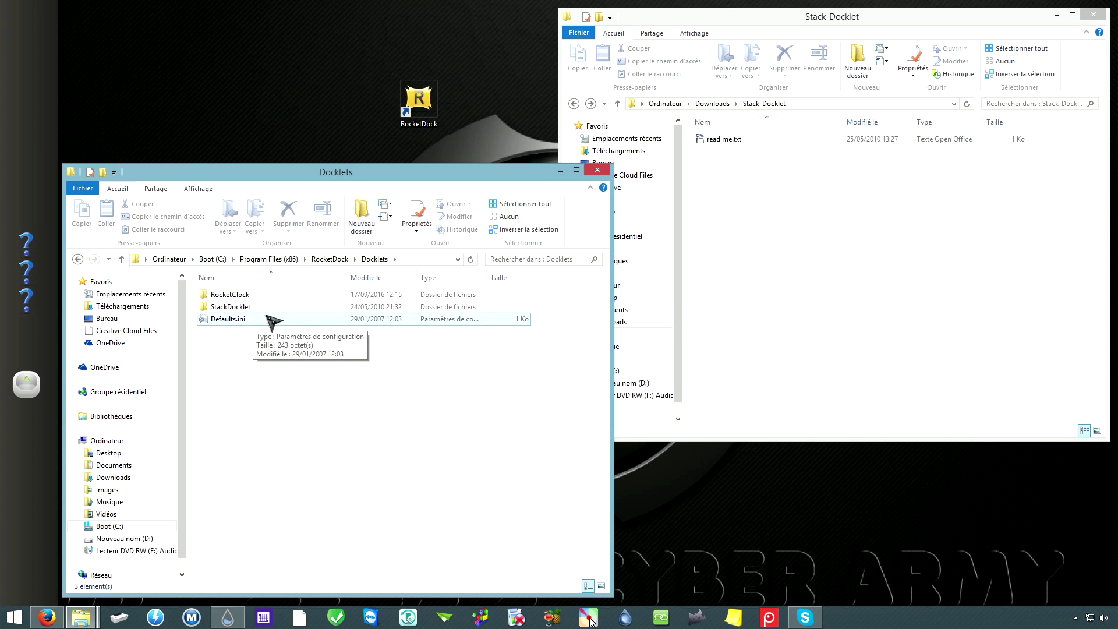
# Step: Minimise both Explorer windows and delete the RocketDock desktop shortcut
pyautogui.click(560, 170)
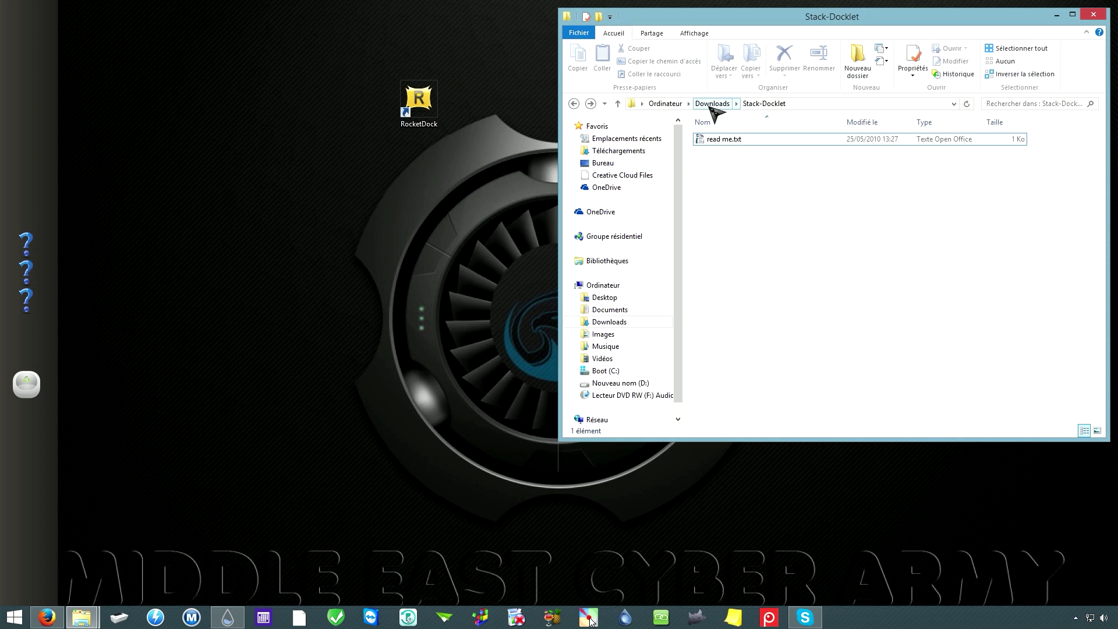
pyautogui.click(712, 107)
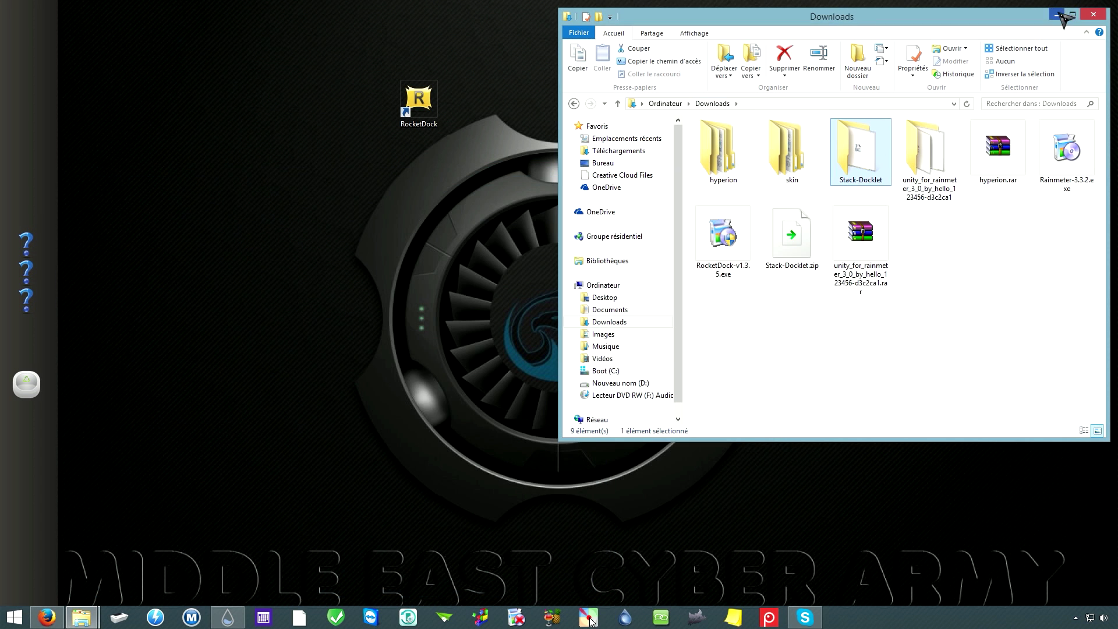
pyautogui.click(1059, 15)
pyautogui.click(420, 120)
pyautogui.press('Delete')
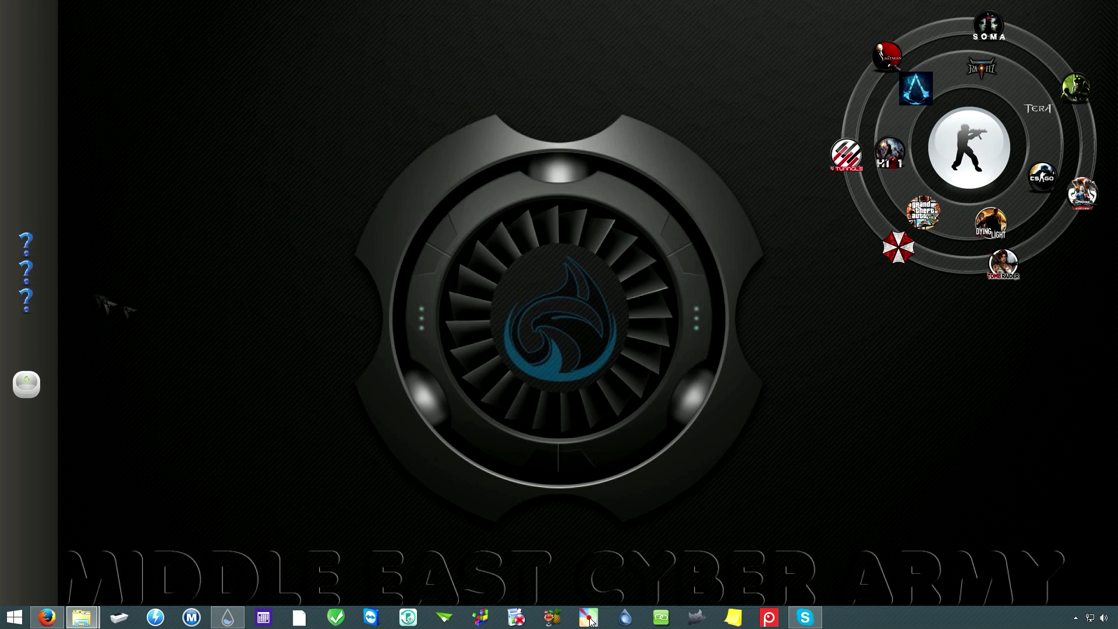
# Step: Add a new Stack Docklet to the dock from its options menu
pyautogui.rightClick(31, 238)
pyautogui.moveTo(140, 274)
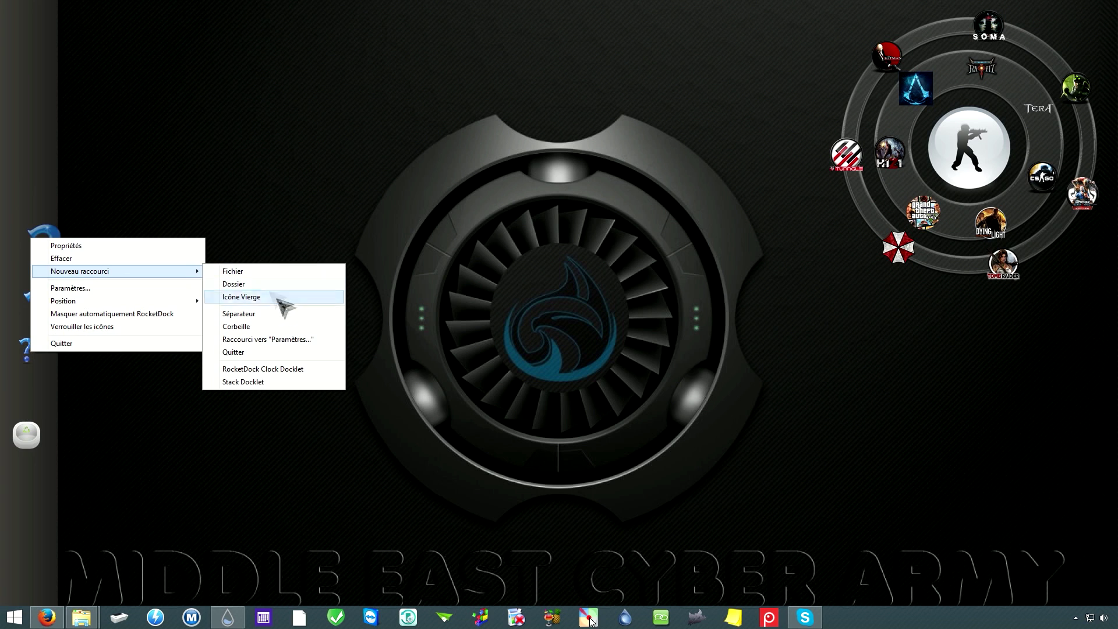
pyautogui.click(248, 383)
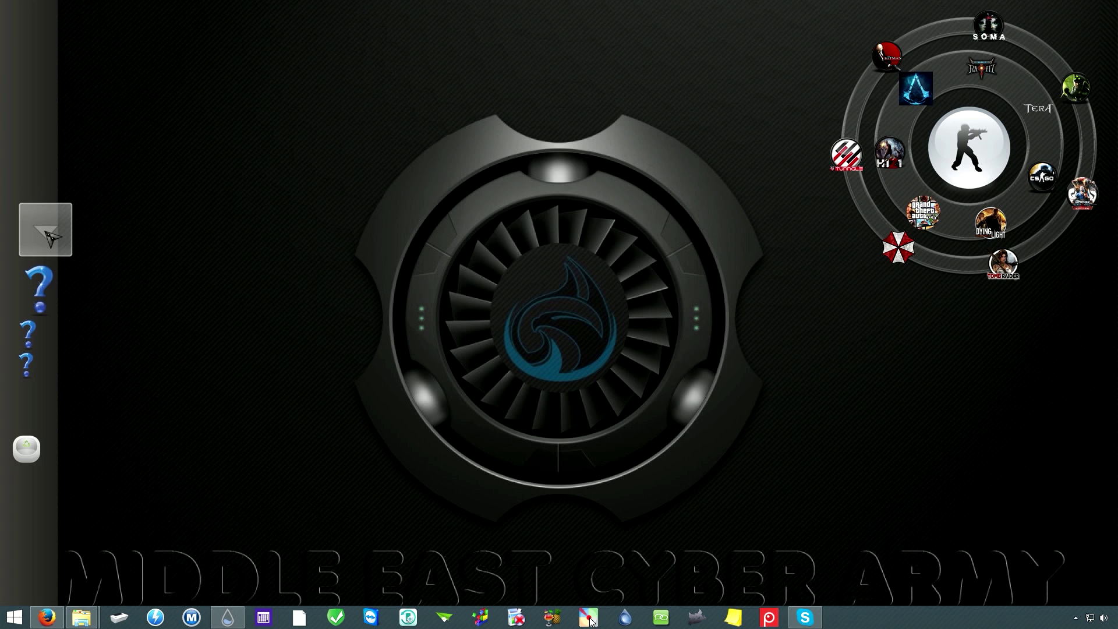
# Step: Point the Stack Docklet's folder at Downloads and apply its settings
pyautogui.click(52, 238)
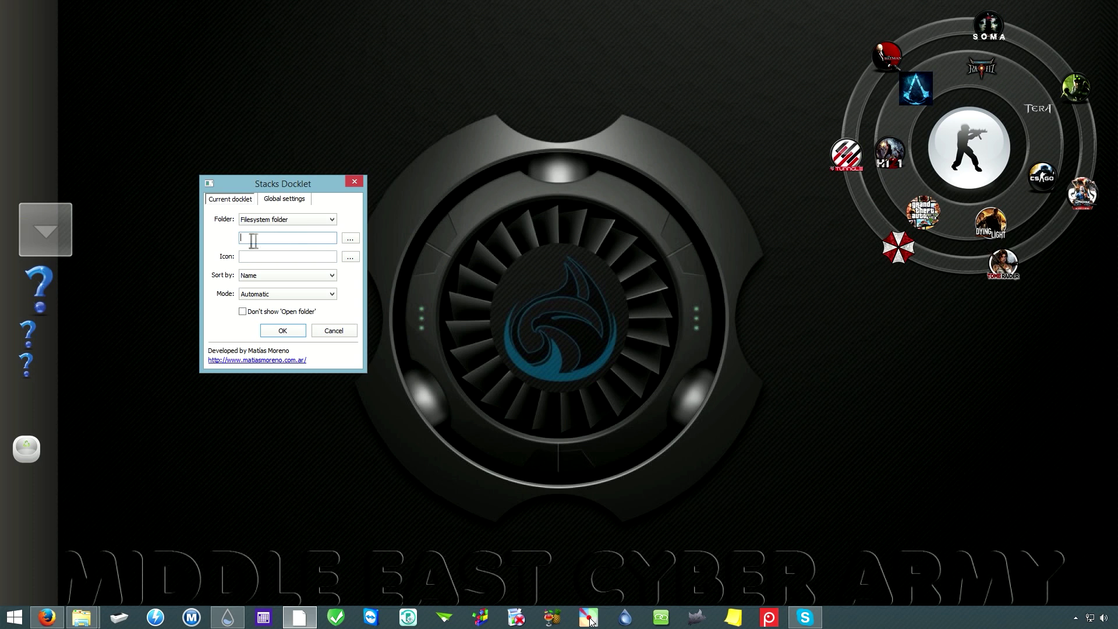
pyautogui.click(273, 257)
pyautogui.click(271, 239)
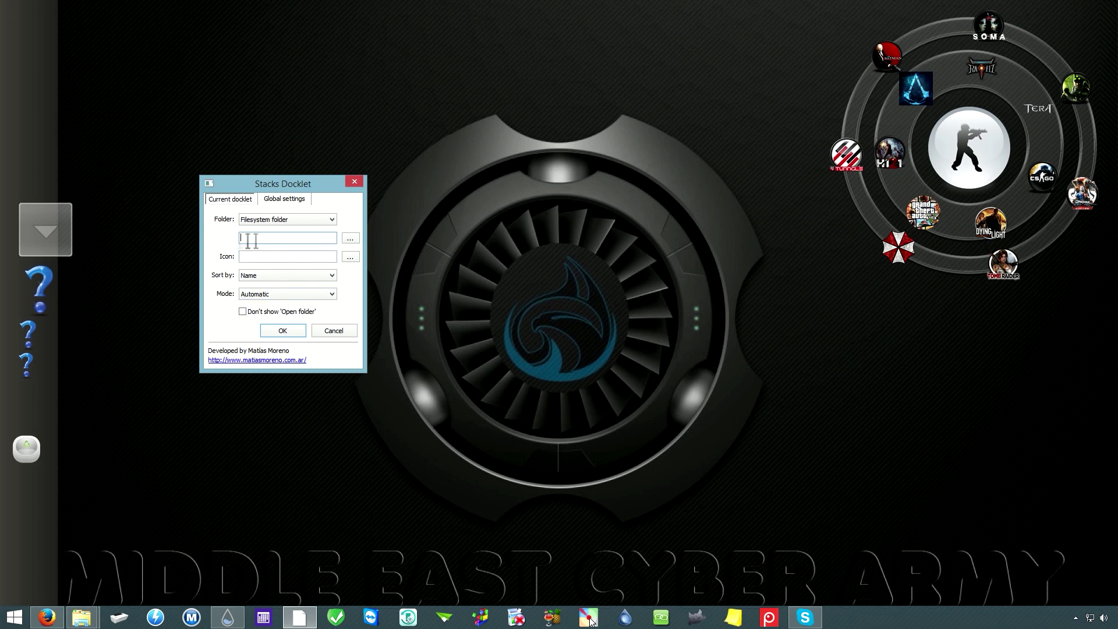
pyautogui.click(351, 239)
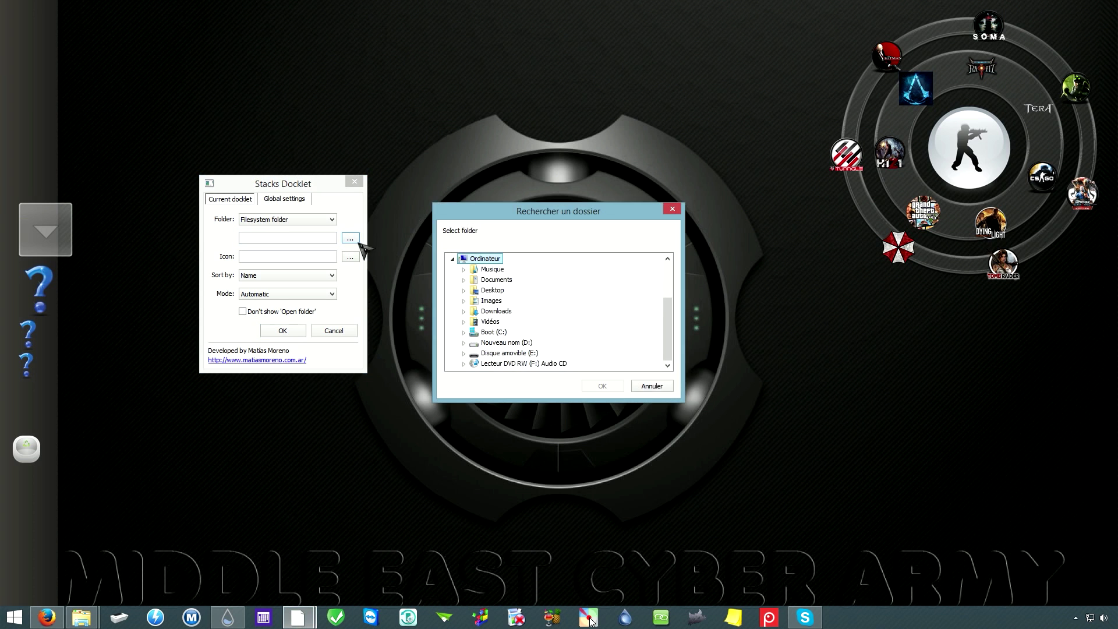
pyautogui.click(501, 311)
pyautogui.click(602, 387)
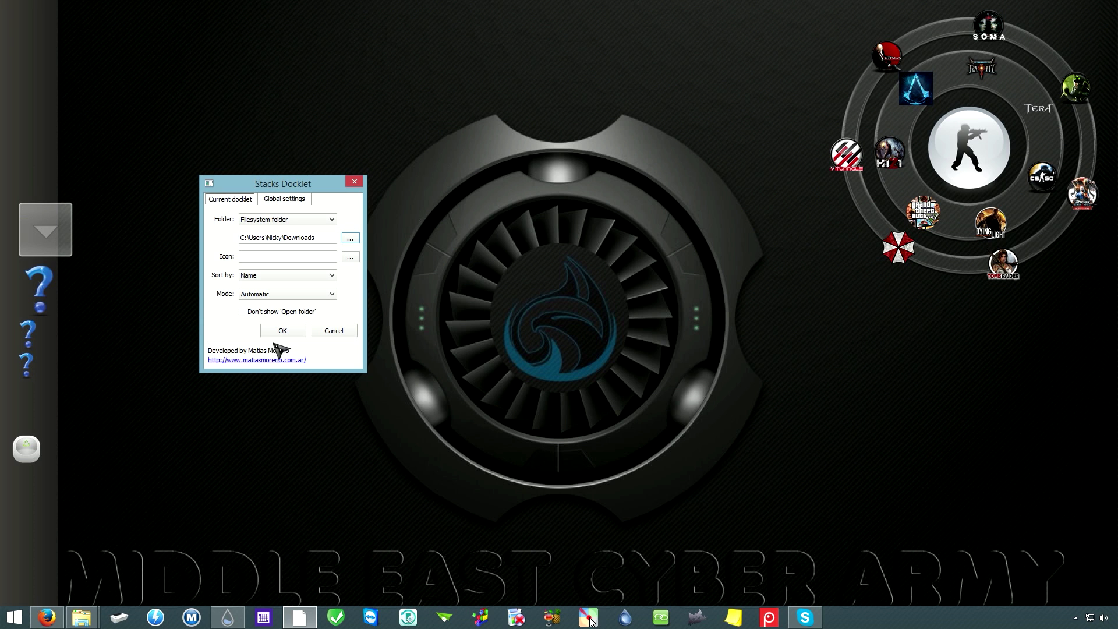
pyautogui.click(291, 331)
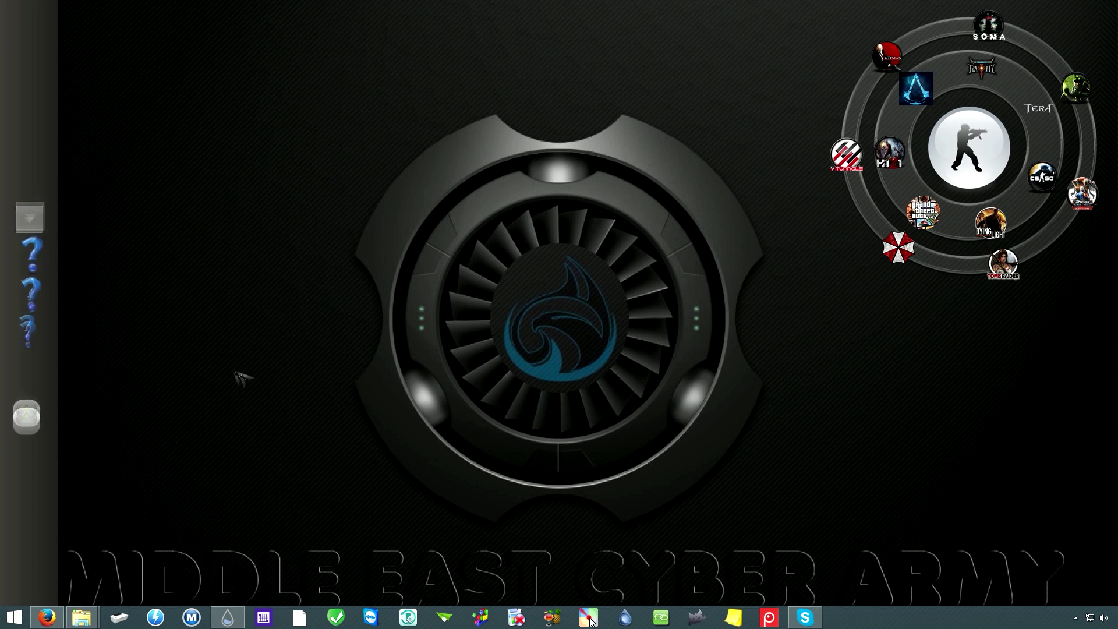
# Step: Reopen the Downloads stack's properties and save the settings again
pyautogui.rightClick(47, 235)
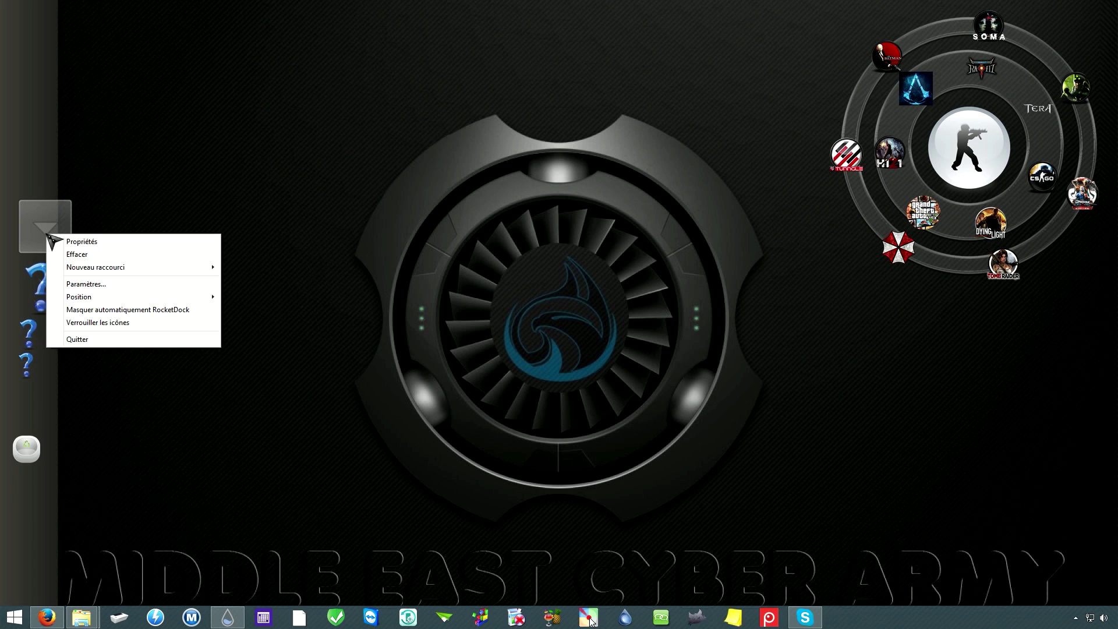
pyautogui.click(112, 242)
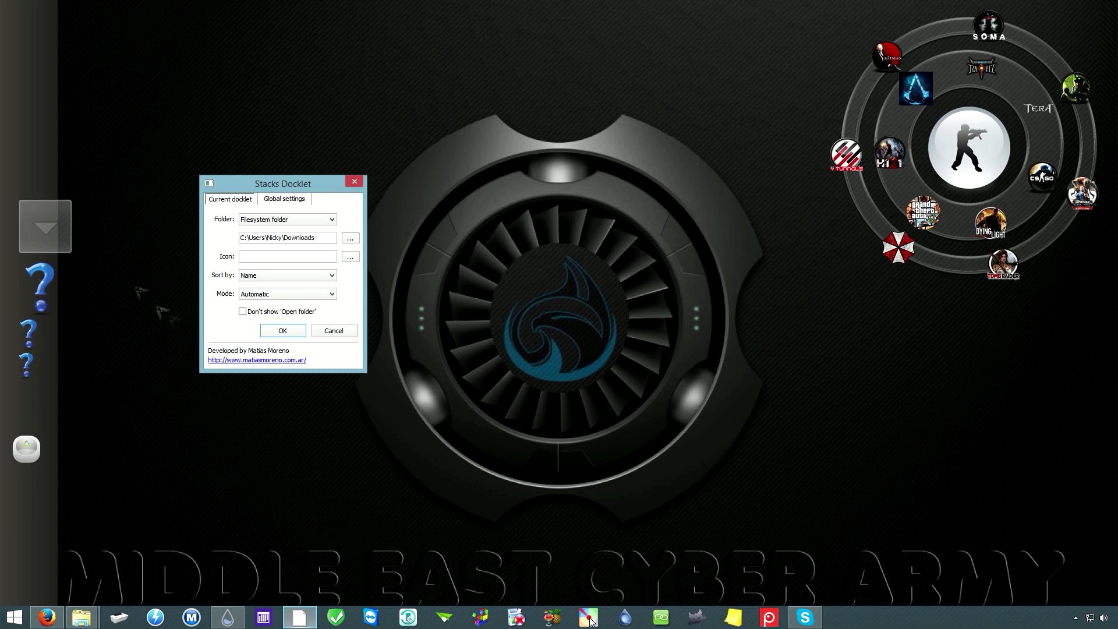
pyautogui.click(283, 331)
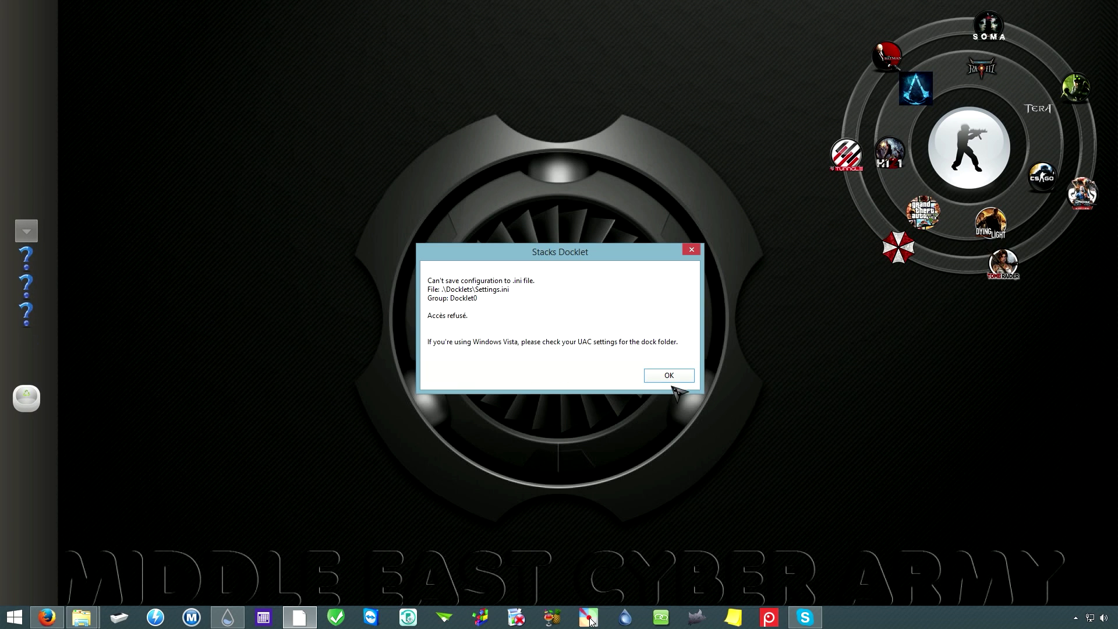
# Step: Dismiss the Stacks Docklet save error, quit RocketDock with Quitter, and dismiss the repeated save errors
pyautogui.click(667, 377)
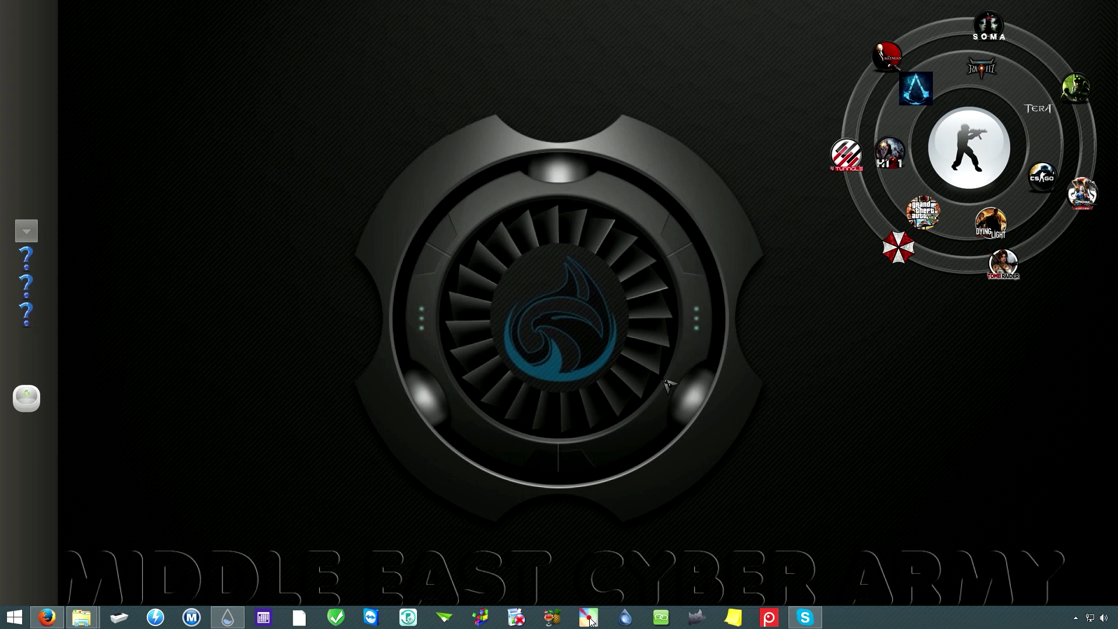
pyautogui.rightClick(40, 315)
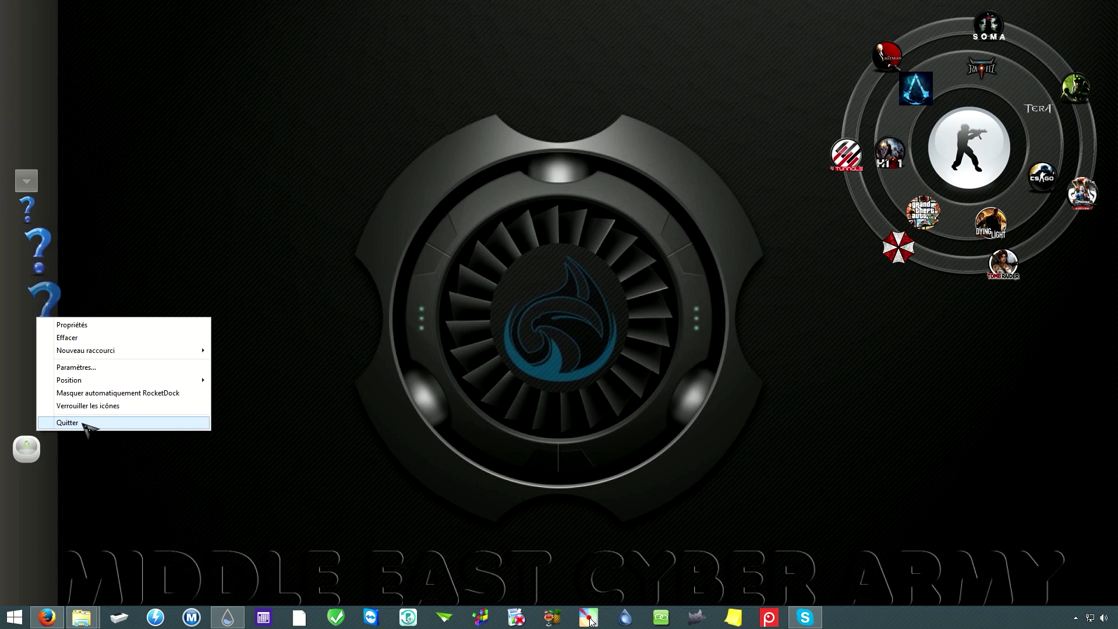
pyautogui.click(67, 423)
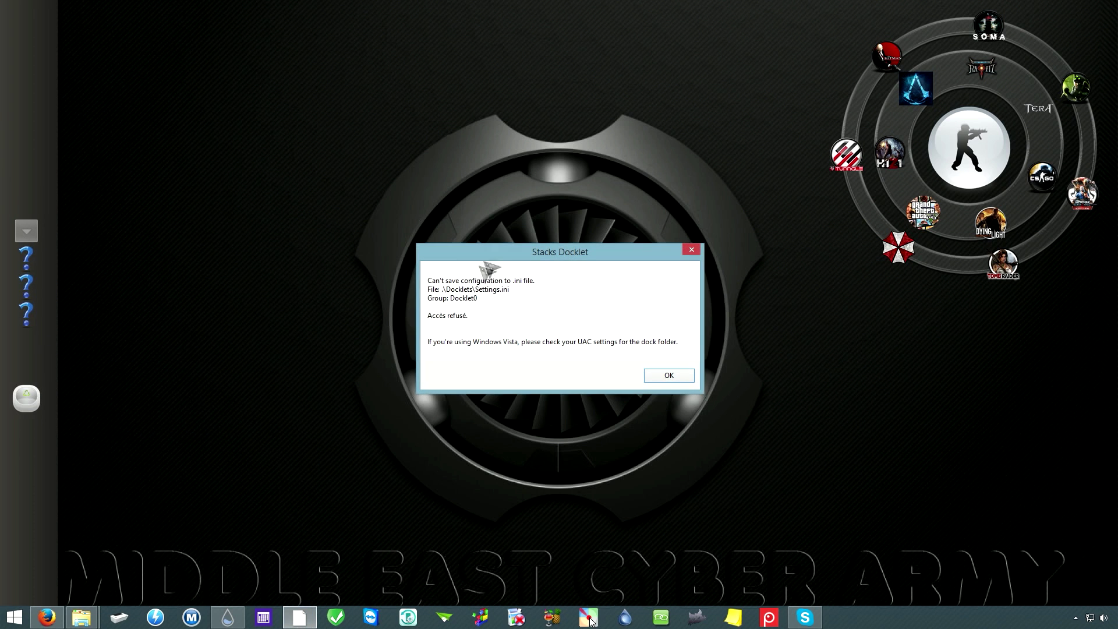
pyautogui.click(675, 375)
pyautogui.click(674, 375)
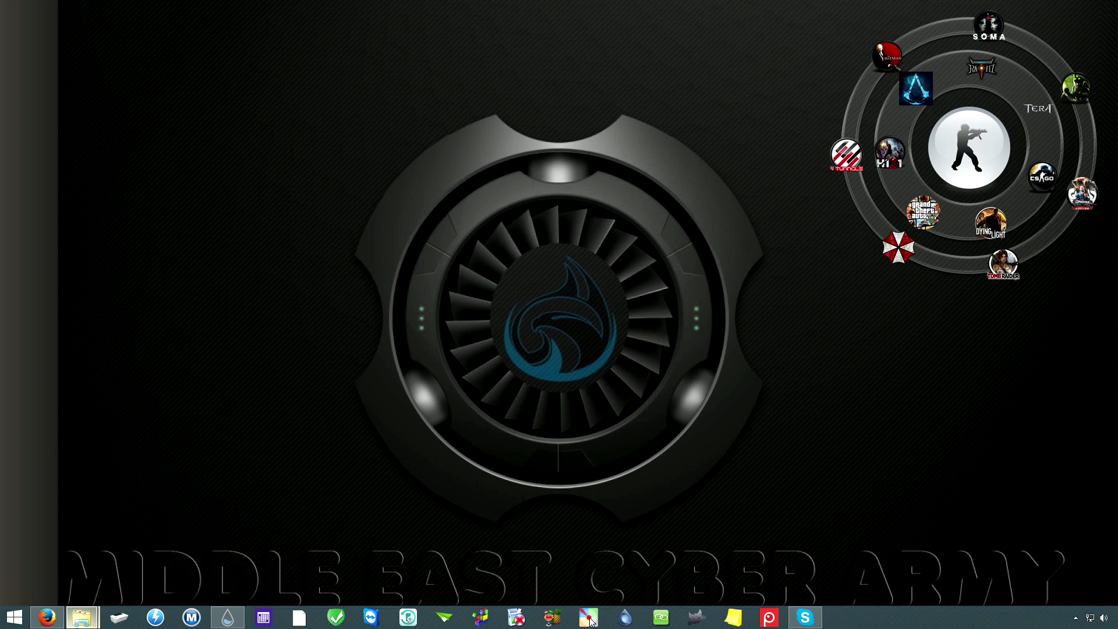
# Step: In a new File Explorer window, browse to Boot (C:) > Program Files (x86) > RocketDock
pyautogui.rightClick(88, 621)
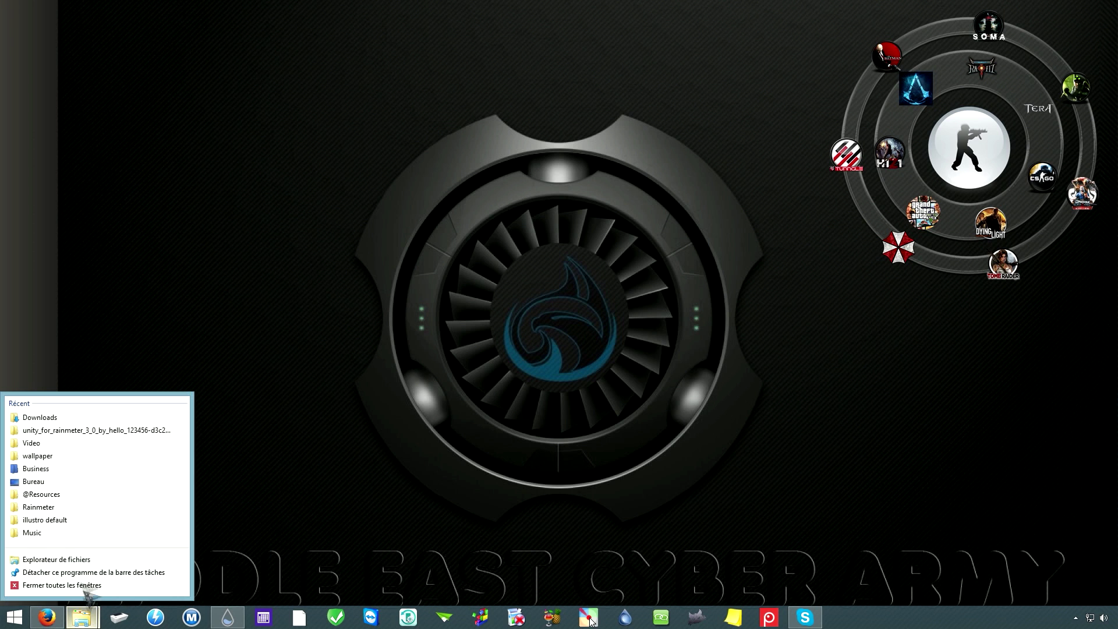
pyautogui.click(59, 565)
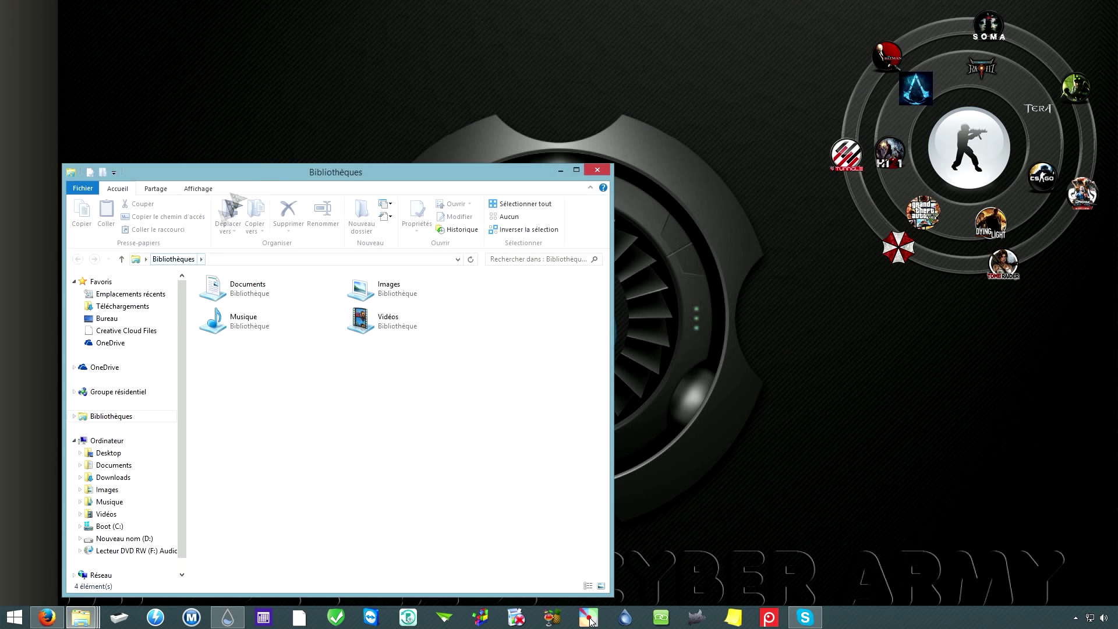
pyautogui.click(239, 349)
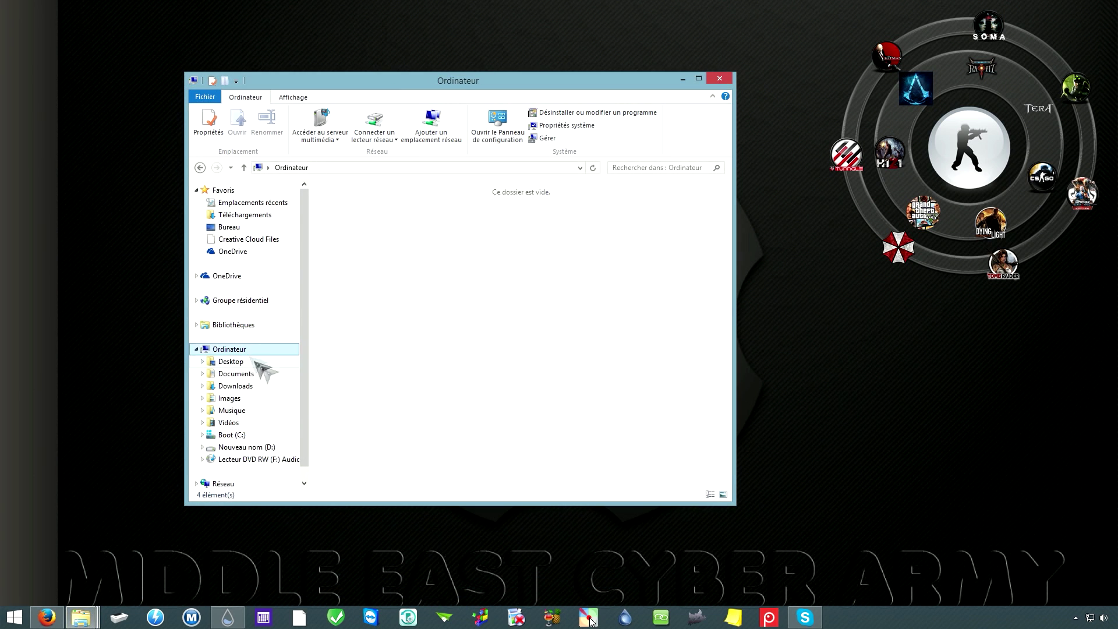
pyautogui.doubleClick(380, 336)
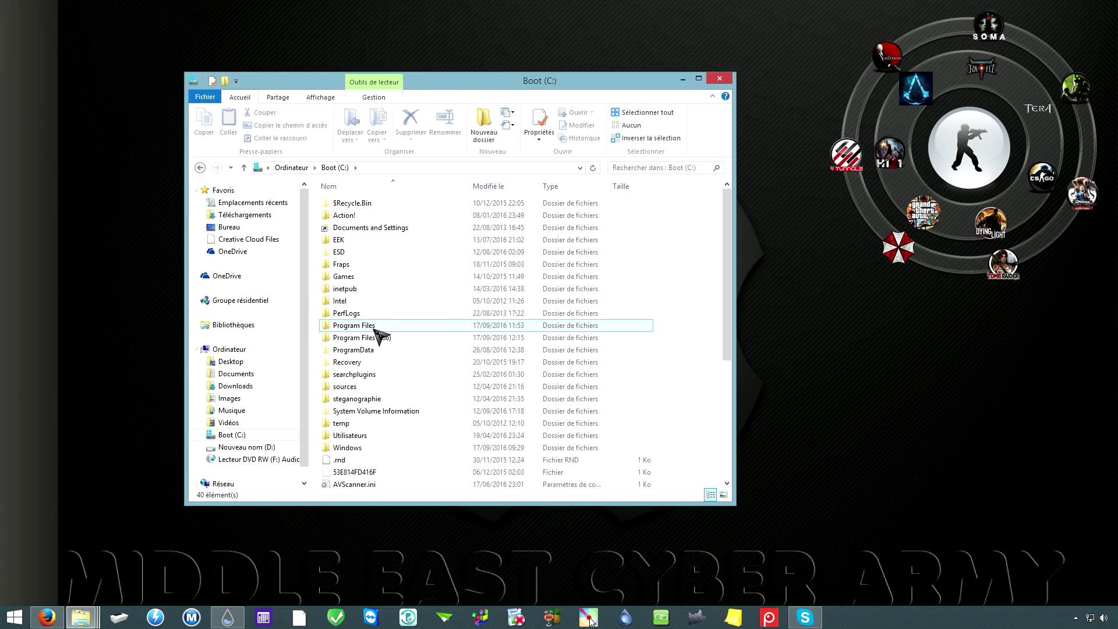
pyautogui.doubleClick(378, 337)
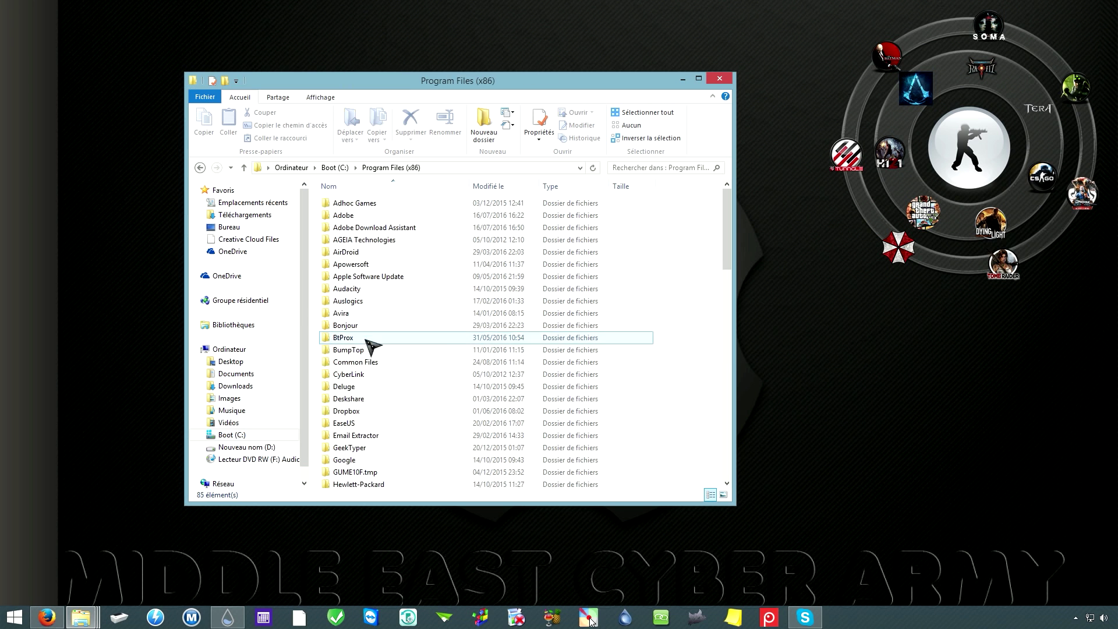
pyautogui.click(374, 430)
pyautogui.scroll(-5, 373, 434)
pyautogui.scroll(-9, 371, 437)
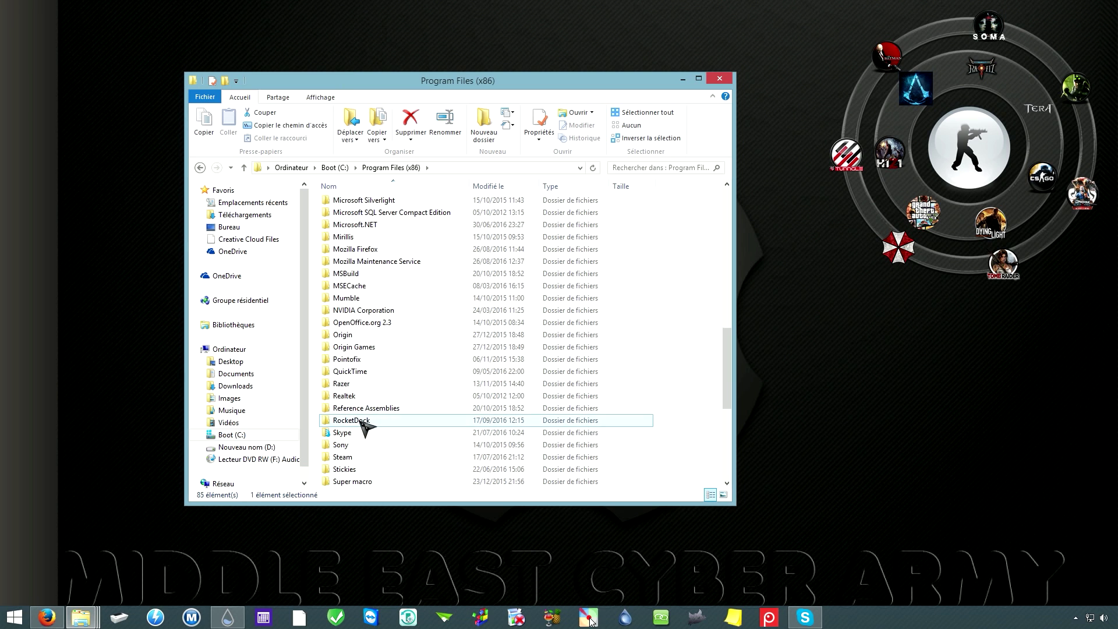
pyautogui.doubleClick(365, 427)
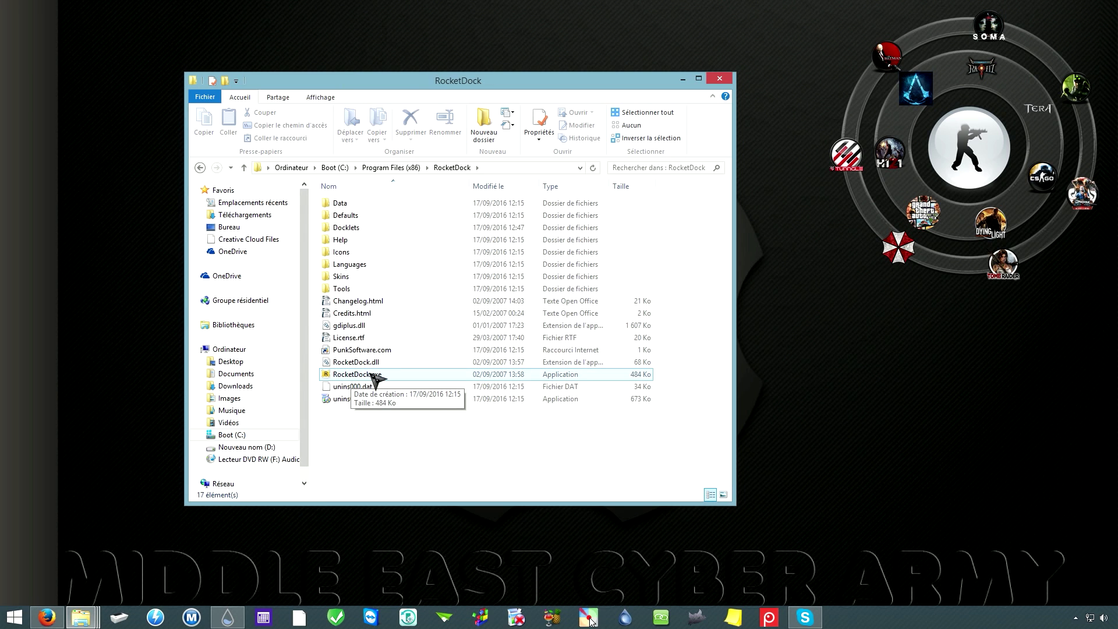
# Step: Run RocketDock.exe as administrator and approve the elevation prompt
pyautogui.rightClick(378, 382)
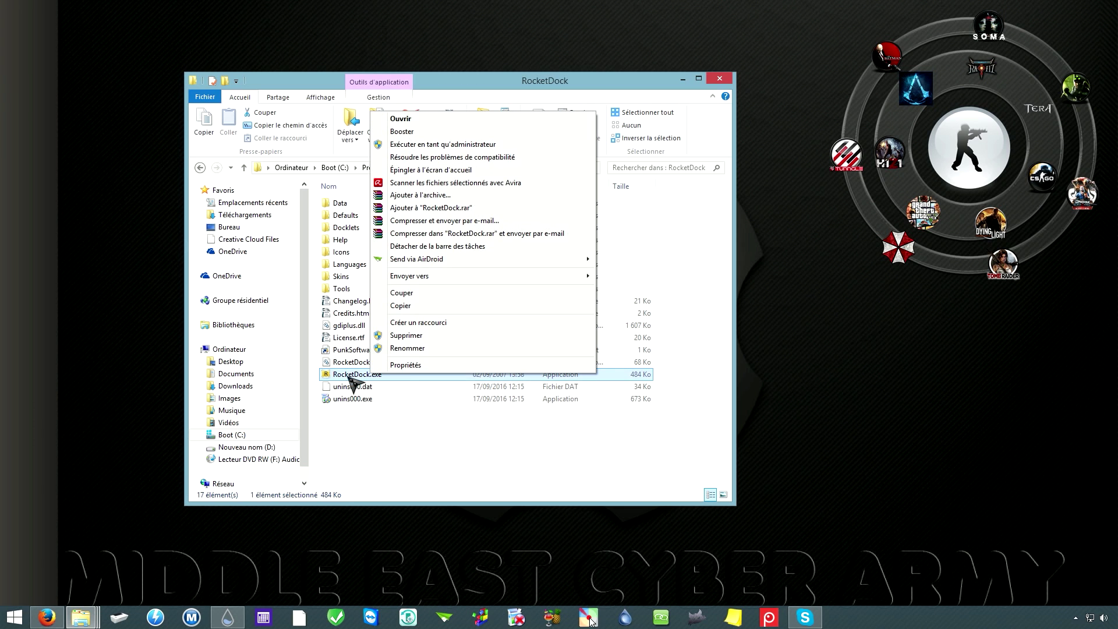
pyautogui.click(459, 146)
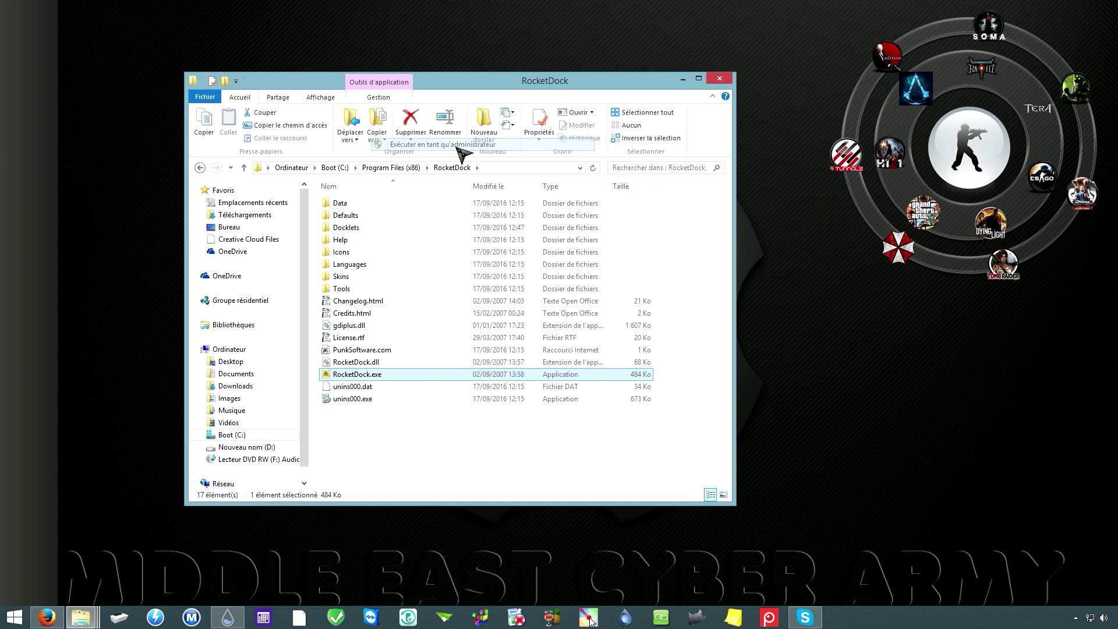
pyautogui.click(611, 338)
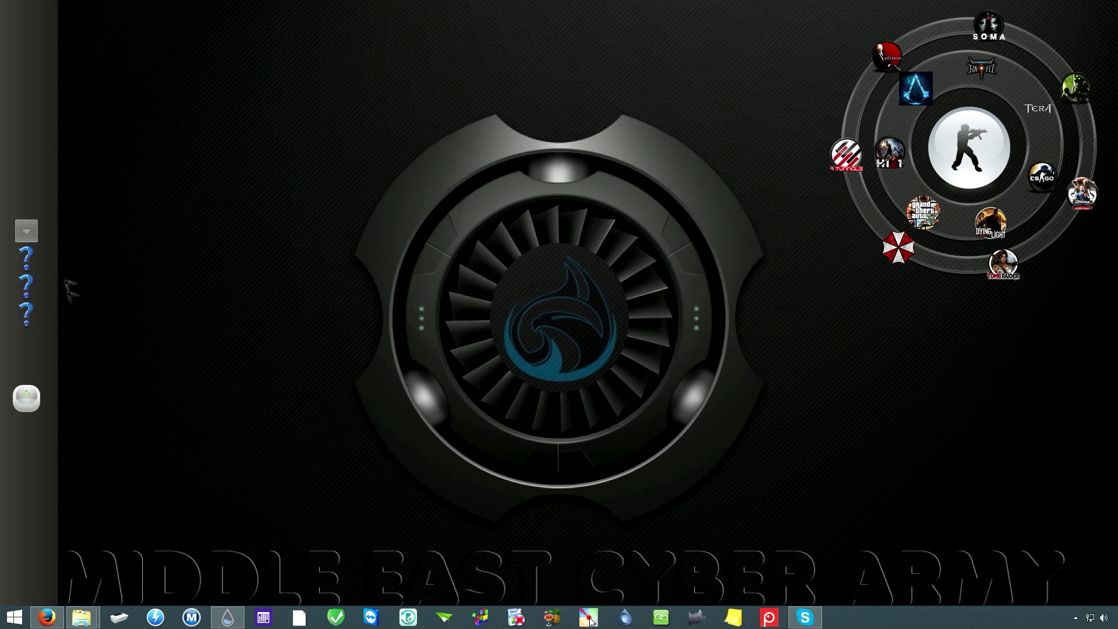
# Step: In the dock's Paramètres, Général page, enable 'Enregistrer les paramètres dans un fichier INI' and confirm
pyautogui.rightClick(40, 298)
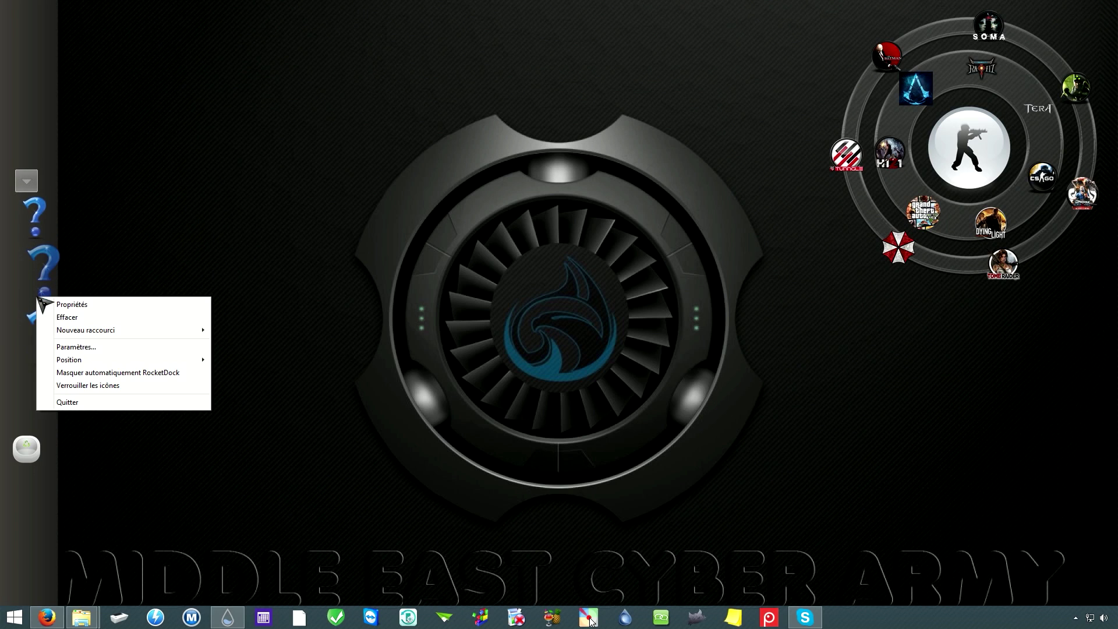
pyautogui.click(89, 347)
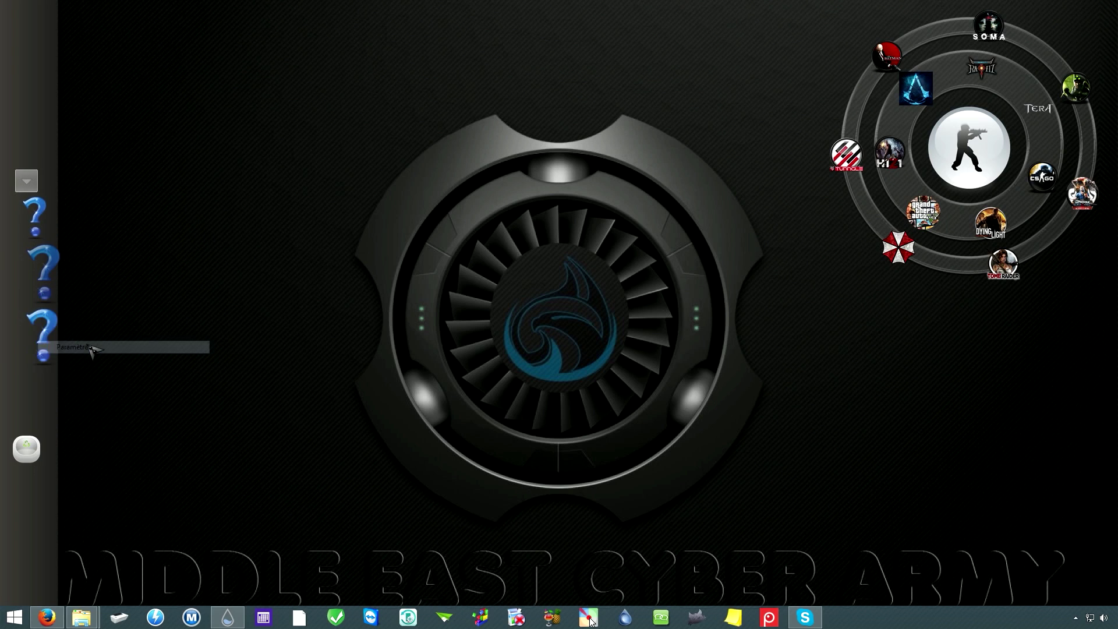
pyautogui.click(450, 201)
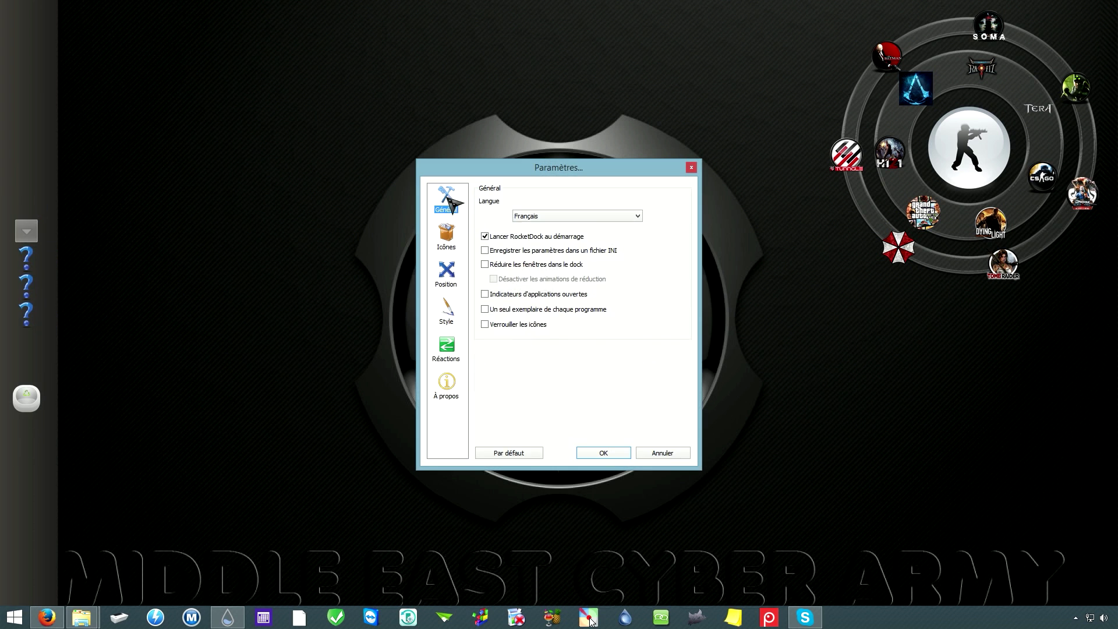
pyautogui.moveTo(524, 169); pyautogui.dragTo(458, 119)
pyautogui.click(419, 201)
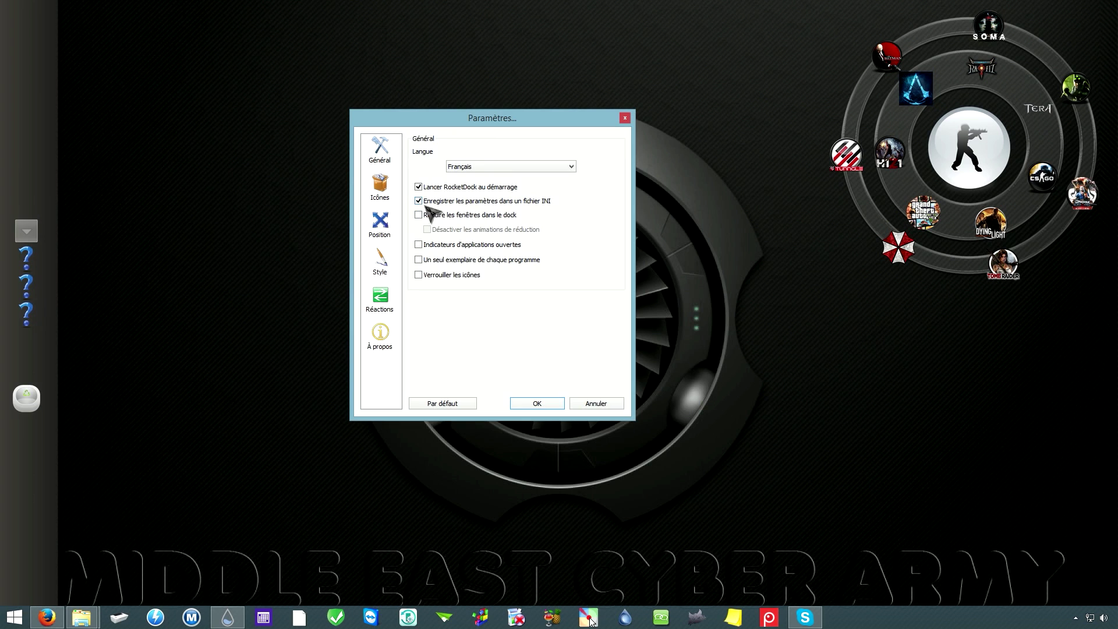
pyautogui.click(537, 404)
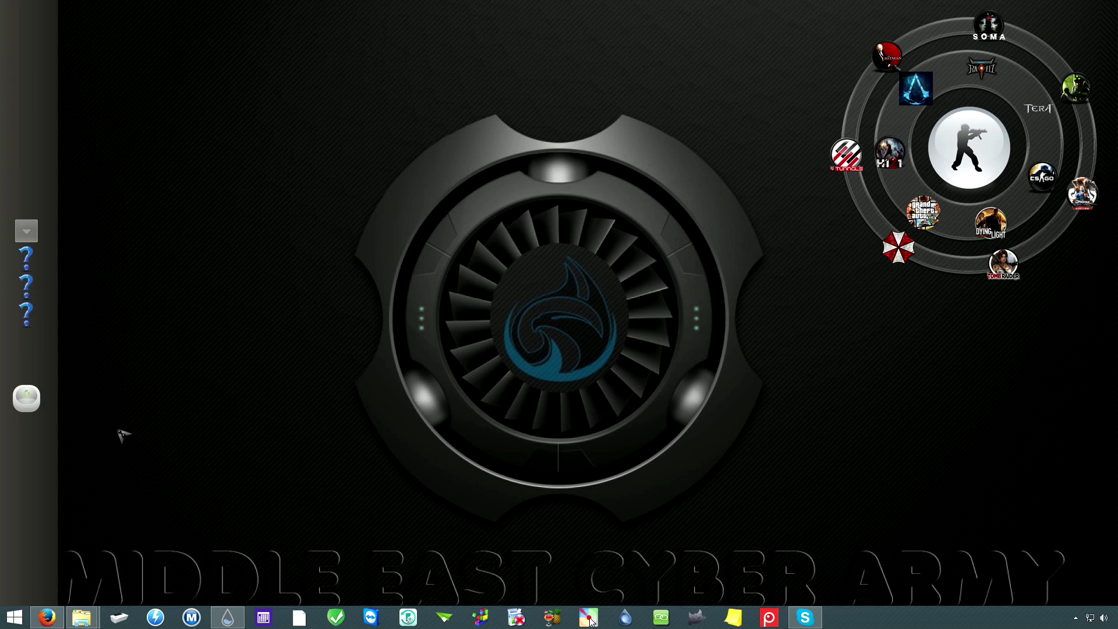
# Step: Open the Downloads stack's Propriétés and bring the Downloads Explorer window forward
pyautogui.rightClick(50, 239)
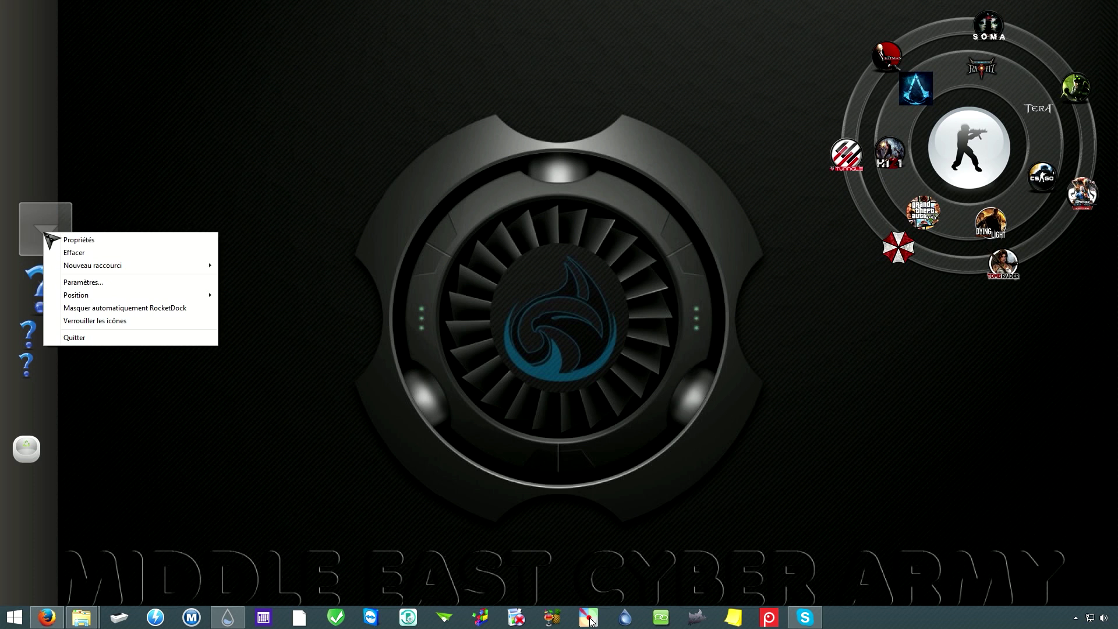
pyautogui.click(91, 248)
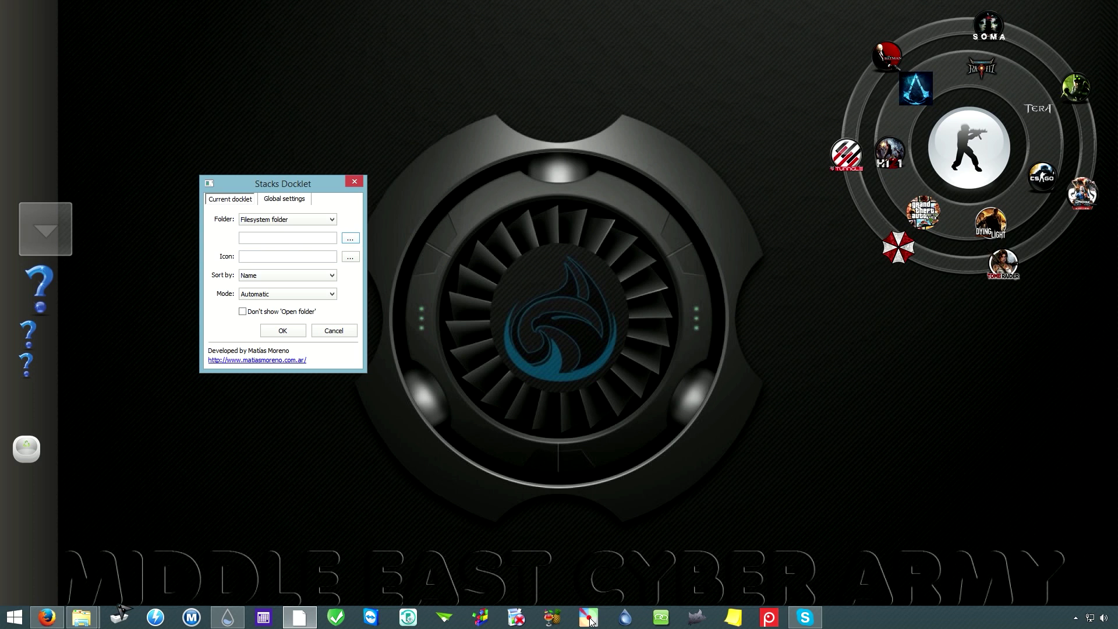
pyautogui.moveTo(88, 624)
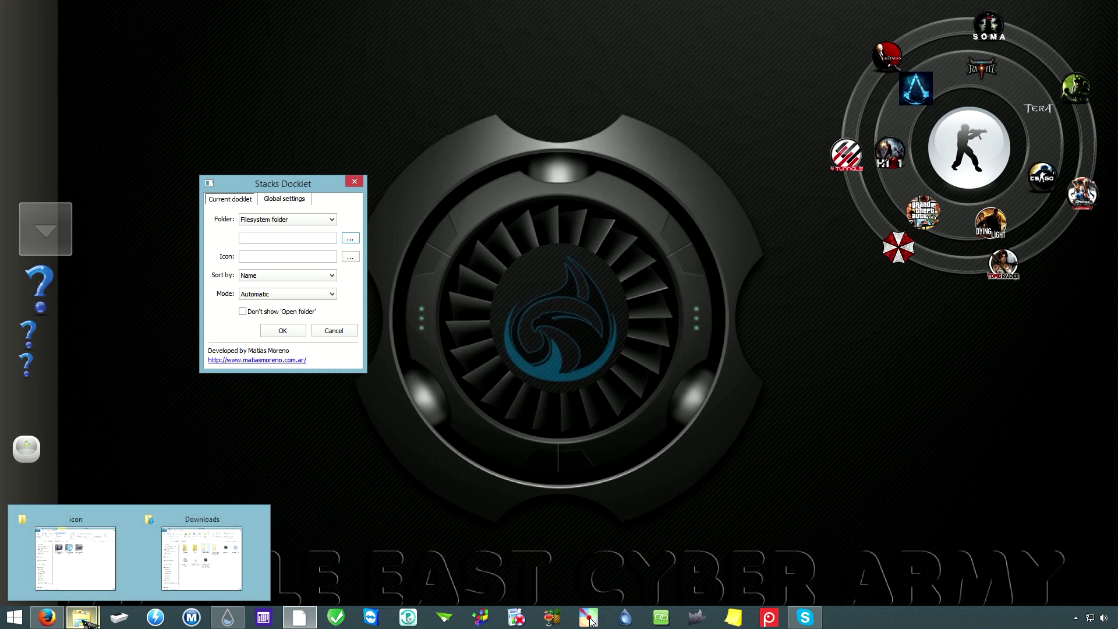
pyautogui.click(220, 568)
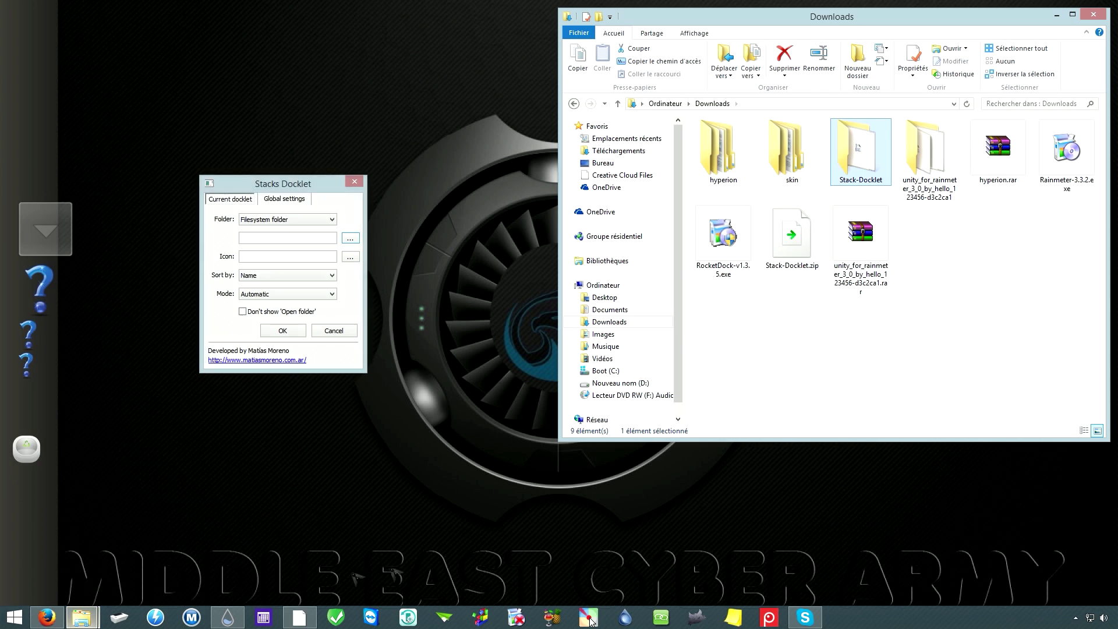
# Step: Open the skin folder, look inside its icon subfolder, and return to skin
pyautogui.doubleClick(802, 156)
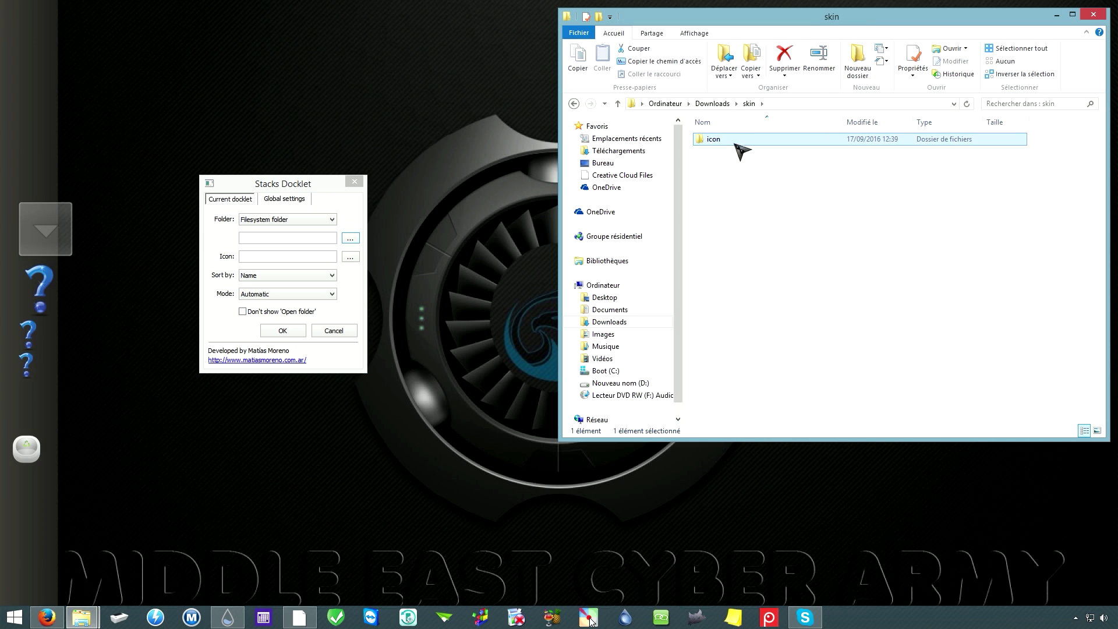
pyautogui.doubleClick(722, 140)
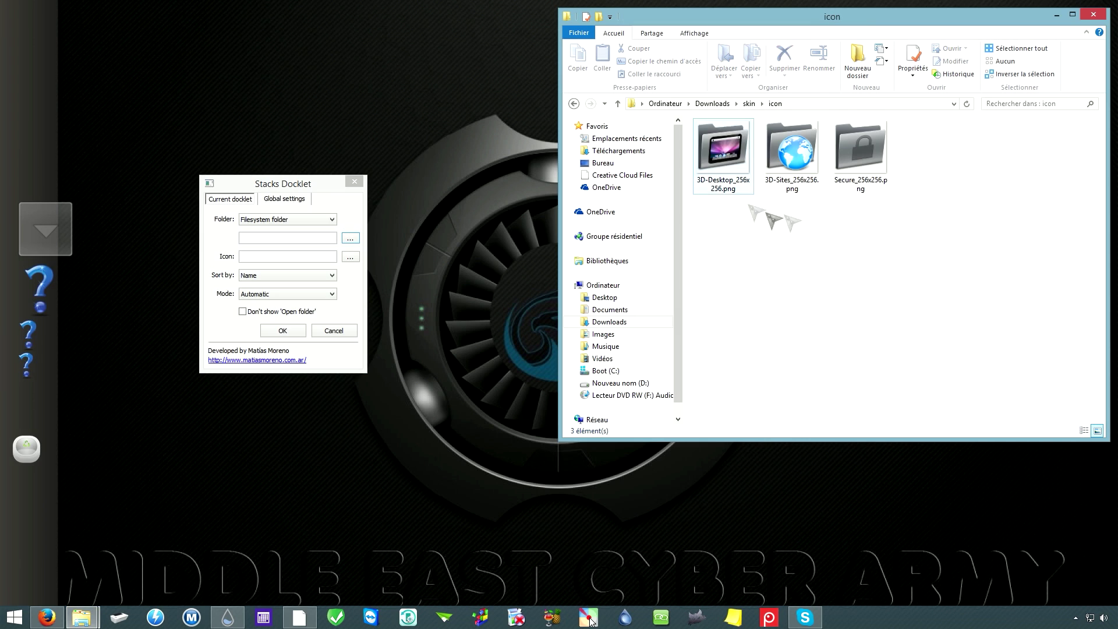
pyautogui.hotkey('alt', 'Left')
pyautogui.click(732, 200)
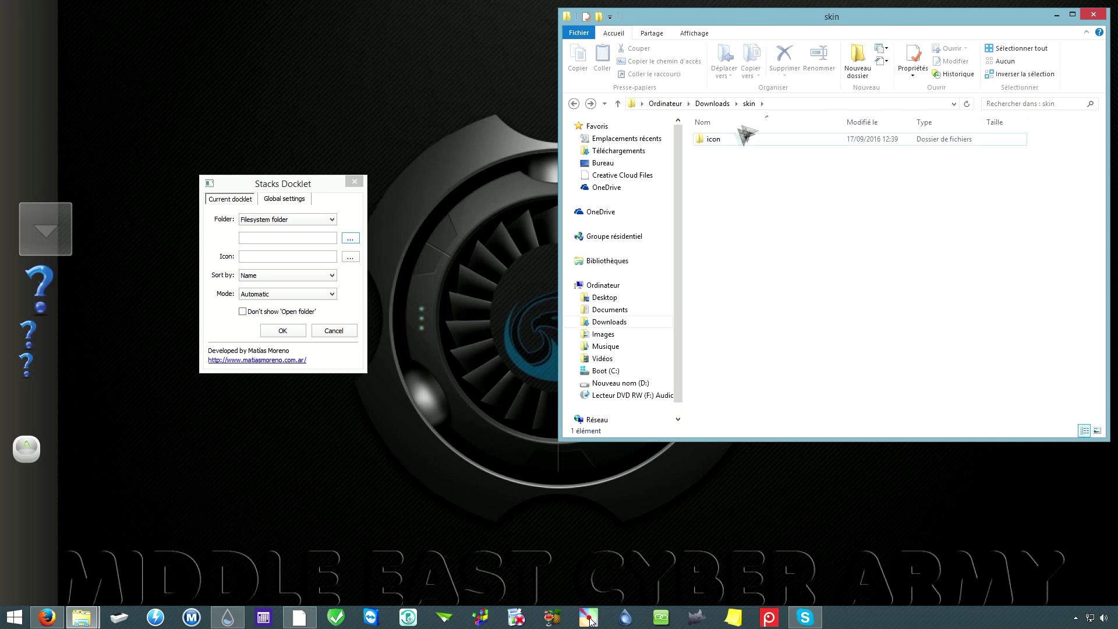
# Step: Create a new folder named web inside skin and open it
pyautogui.rightClick(715, 177)
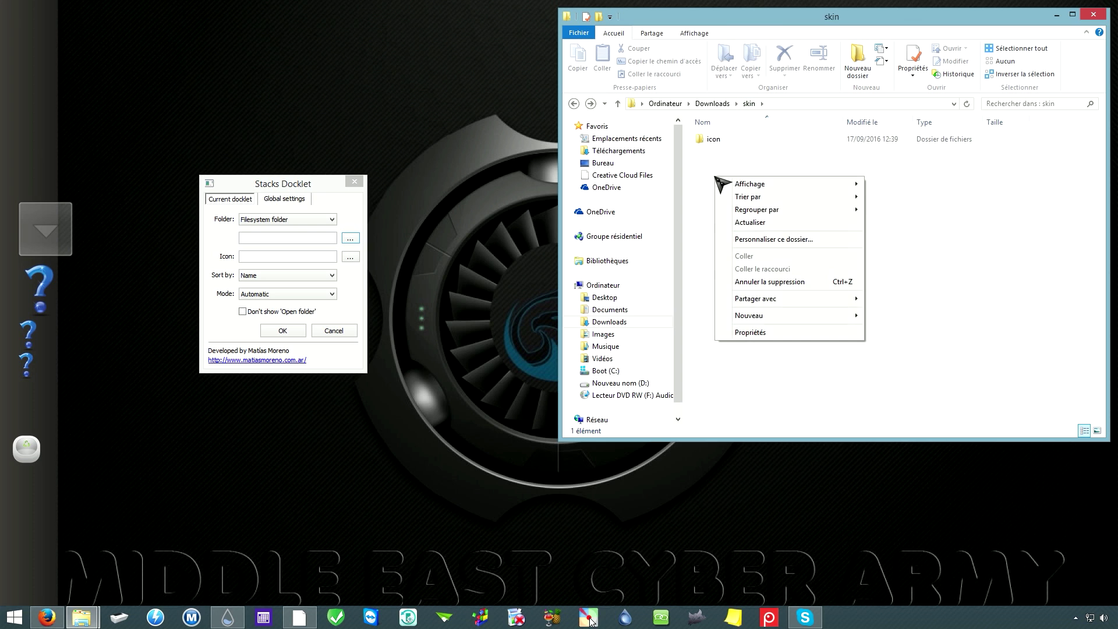
pyautogui.moveTo(821, 319)
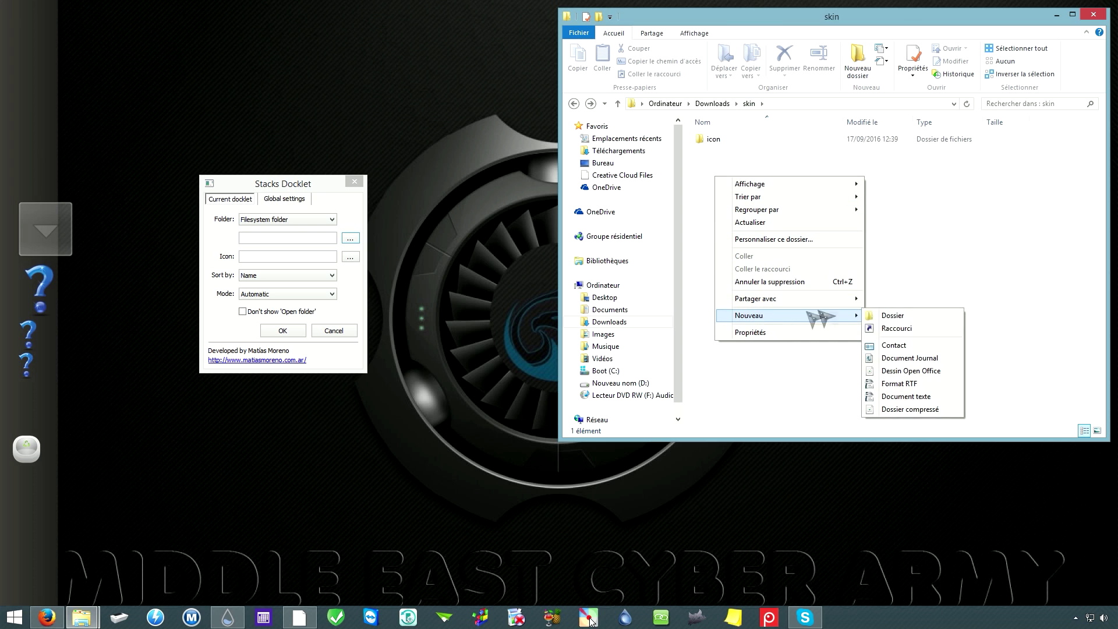
pyautogui.click(891, 318)
pyautogui.write('web')
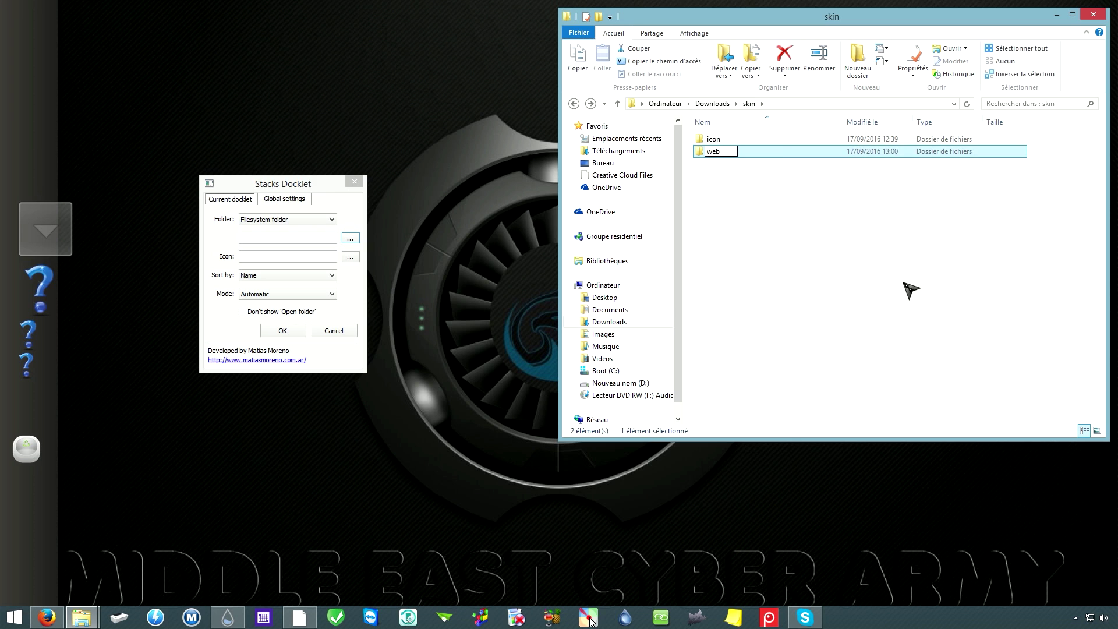
pyautogui.press('Return')
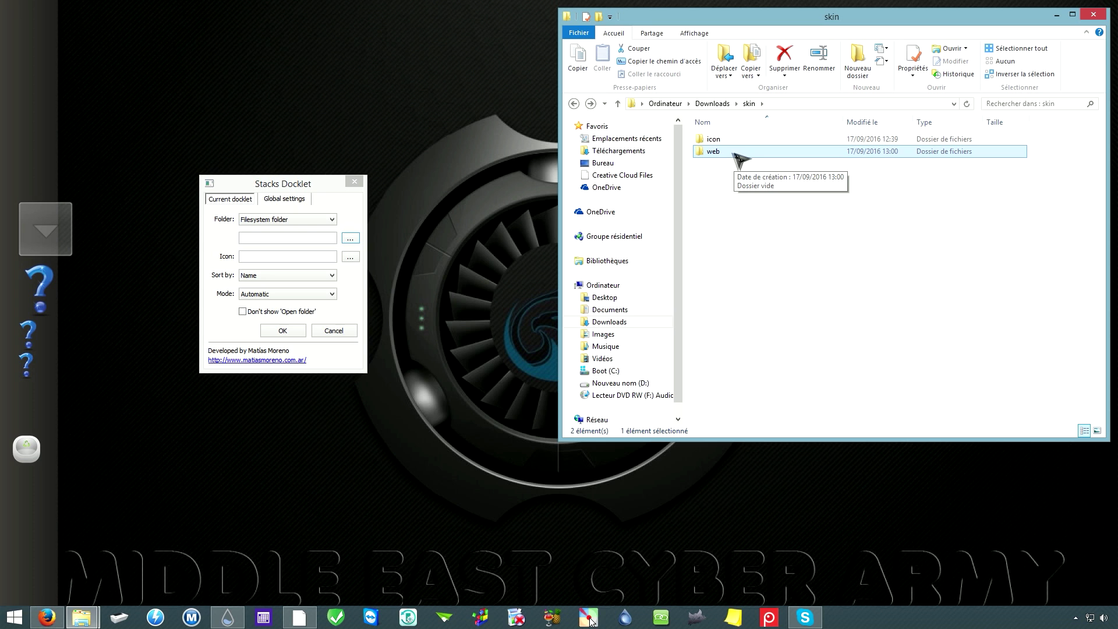
pyautogui.doubleClick(721, 152)
pyautogui.moveTo(844, 23); pyautogui.dragTo(854, 20)
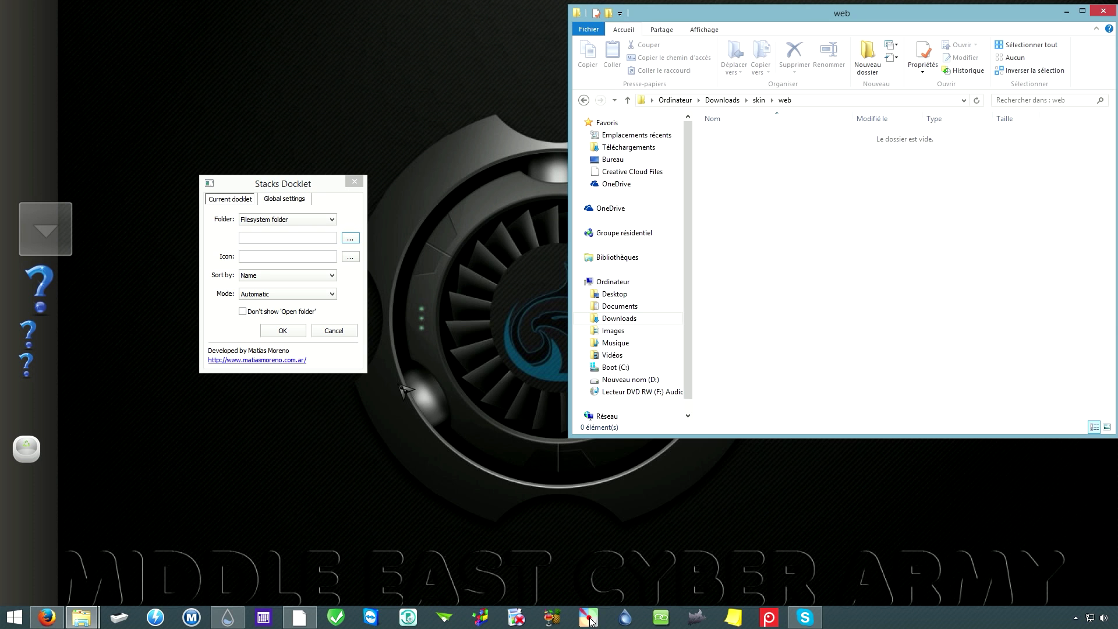
pyautogui.rightClick(82, 618)
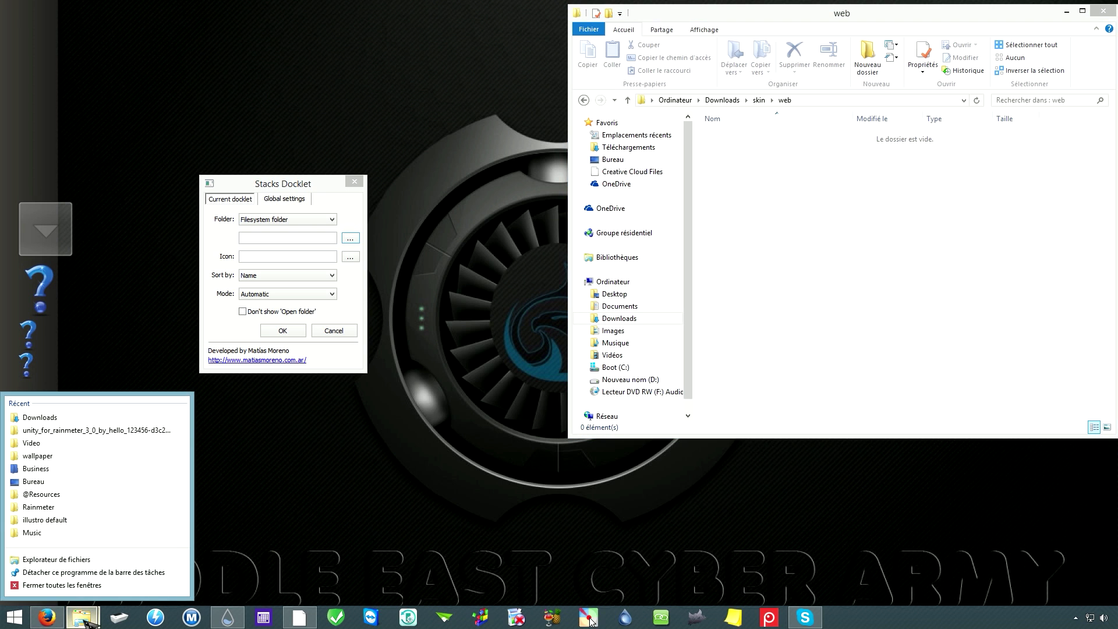
# Step: In a second Explorer window, browse to C:\Program Files (x86)\Mozilla Firefox
pyautogui.click(58, 560)
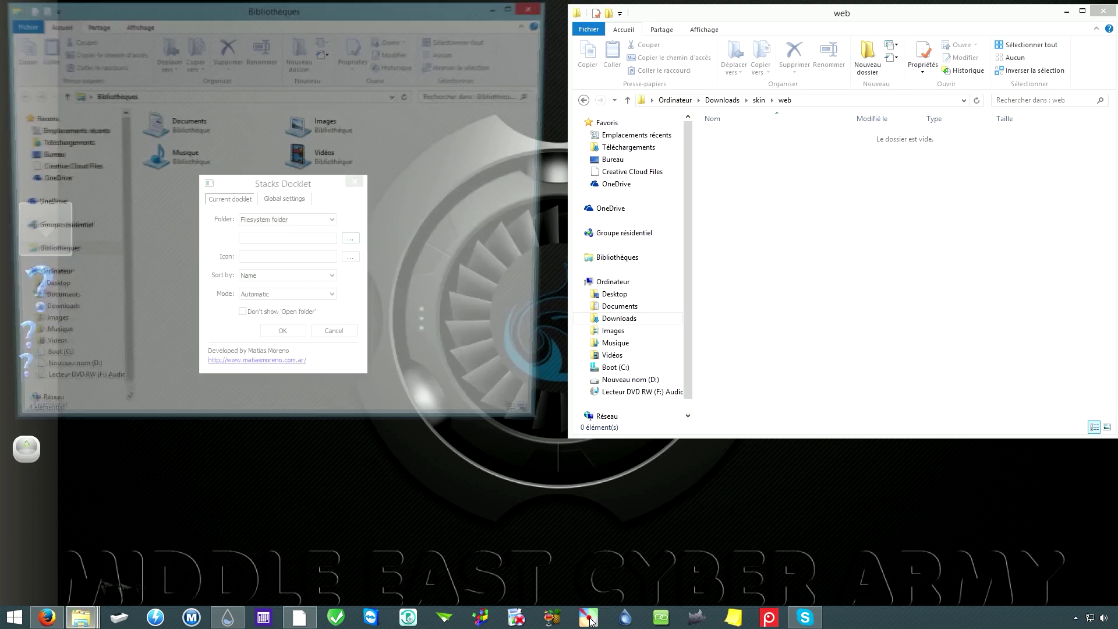
pyautogui.moveTo(429, 12); pyautogui.dragTo(483, 146)
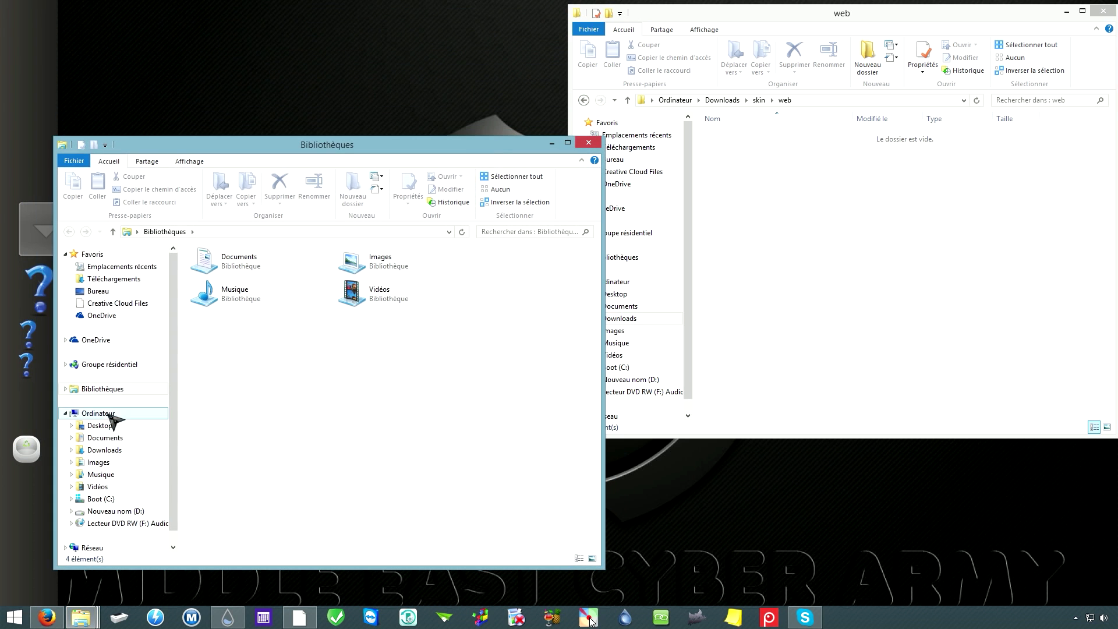
pyautogui.click(98, 414)
pyautogui.click(256, 391)
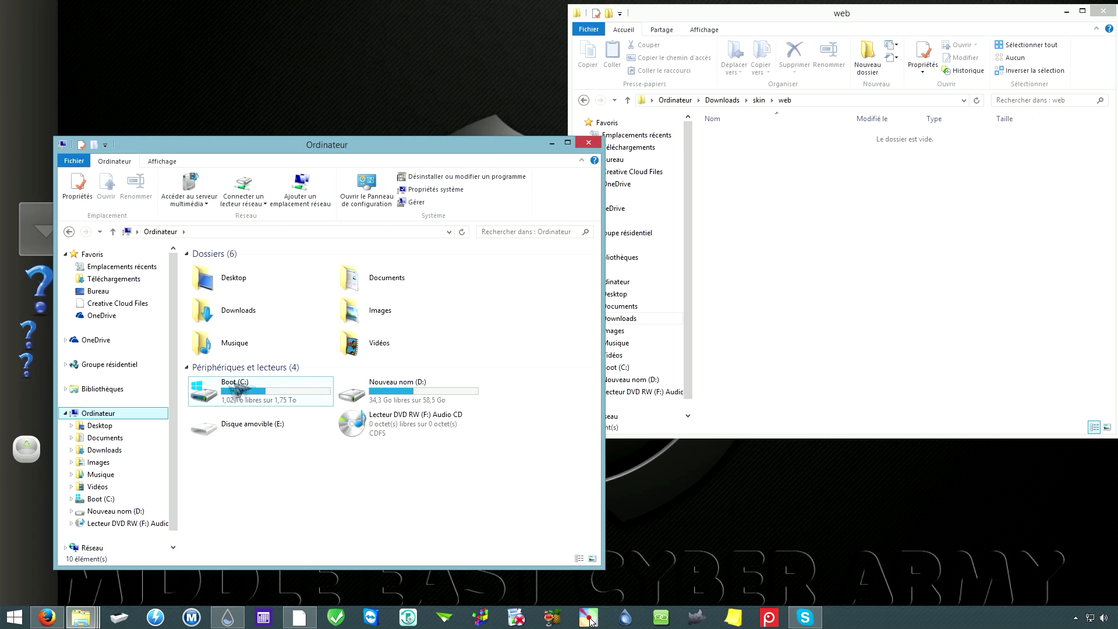
pyautogui.doubleClick(256, 391)
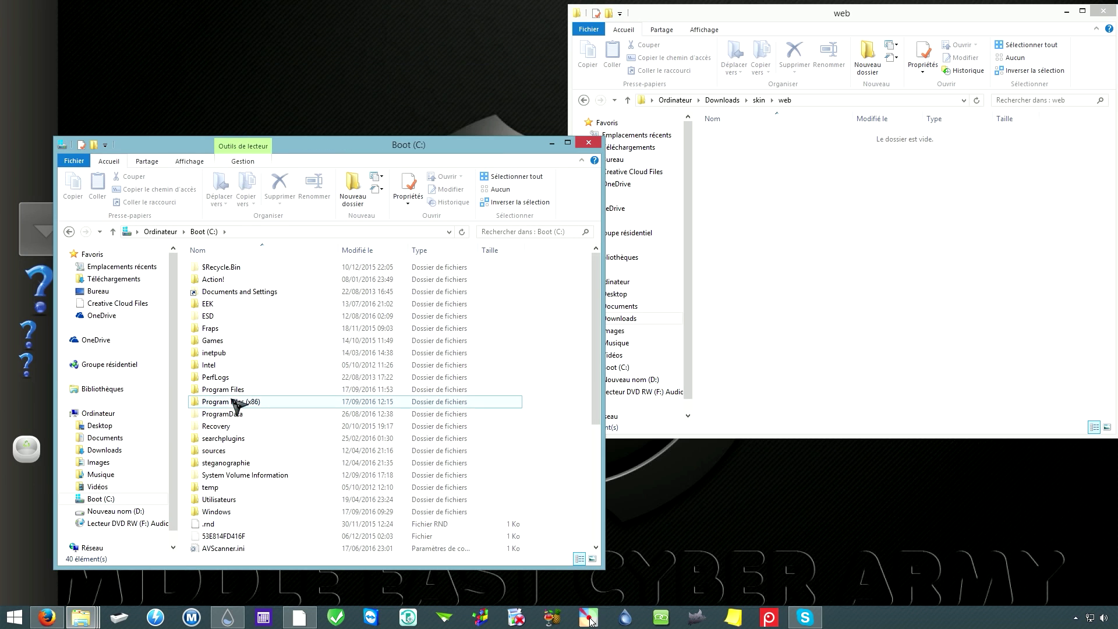
pyautogui.doubleClick(228, 403)
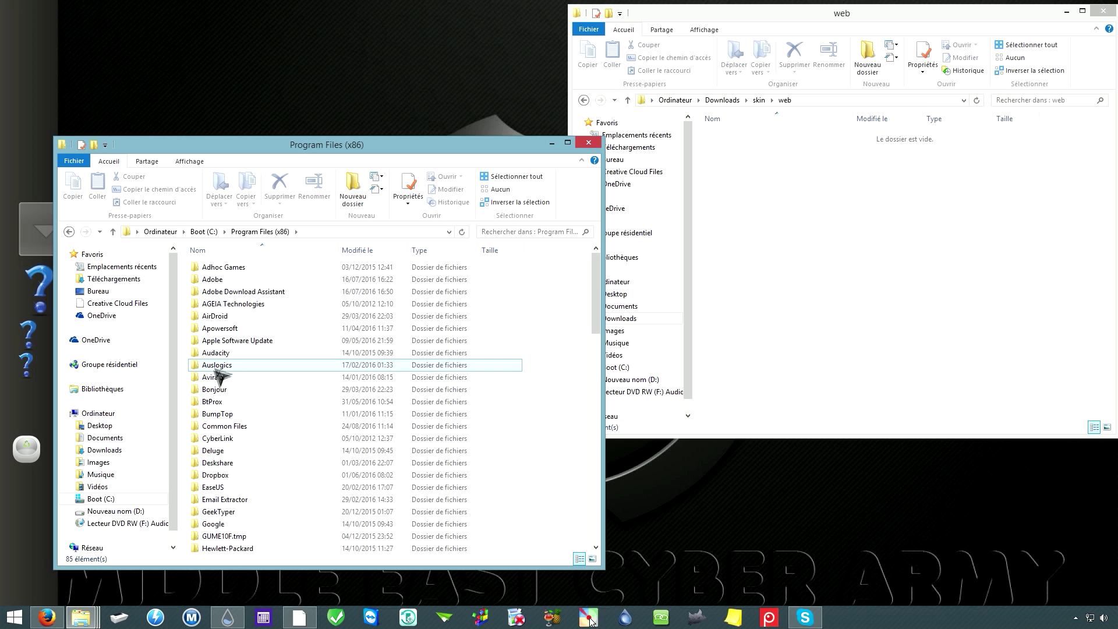
pyautogui.scroll(-5, 242, 450)
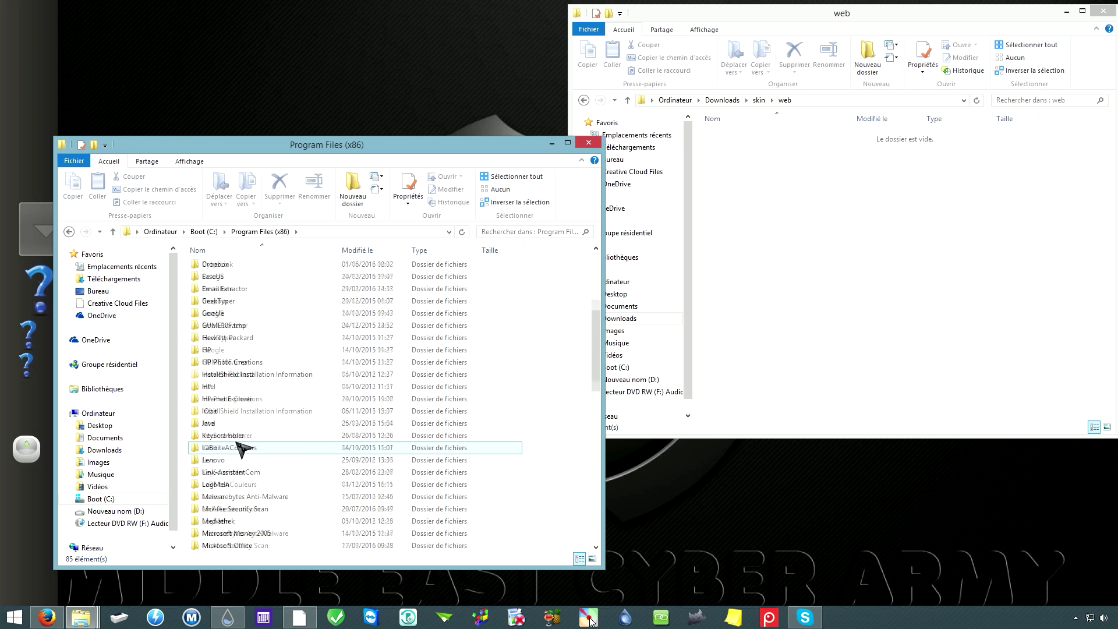
pyautogui.scroll(-5, 242, 450)
pyautogui.doubleClick(227, 462)
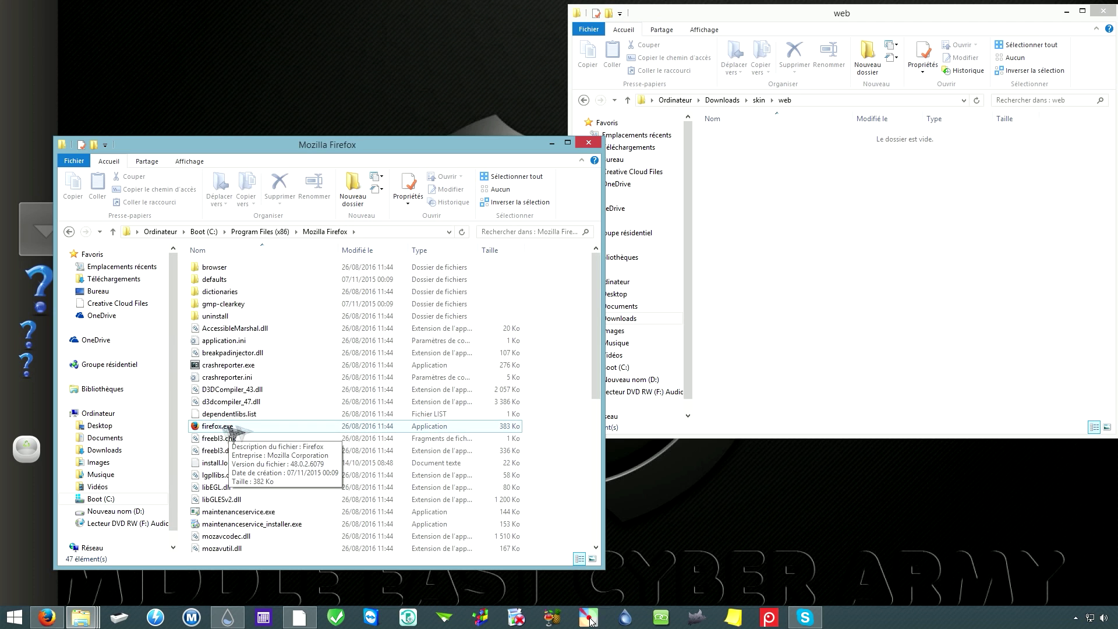
# Step: Copy firefox.exe and paste it as a shortcut into the web folder
pyautogui.click(219, 430)
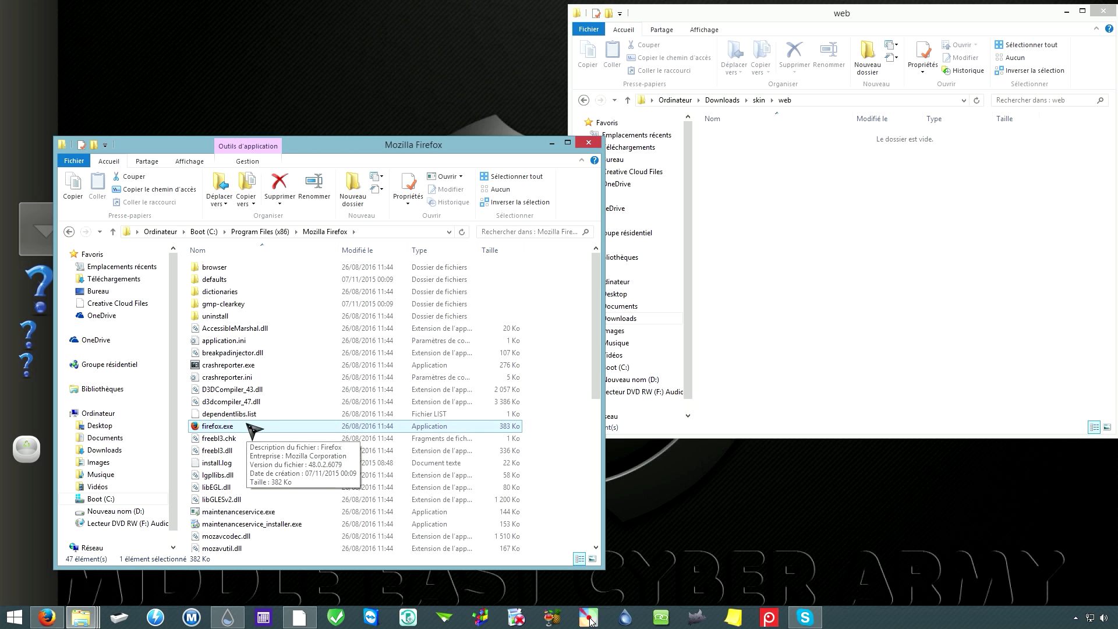
pyautogui.rightClick(224, 429)
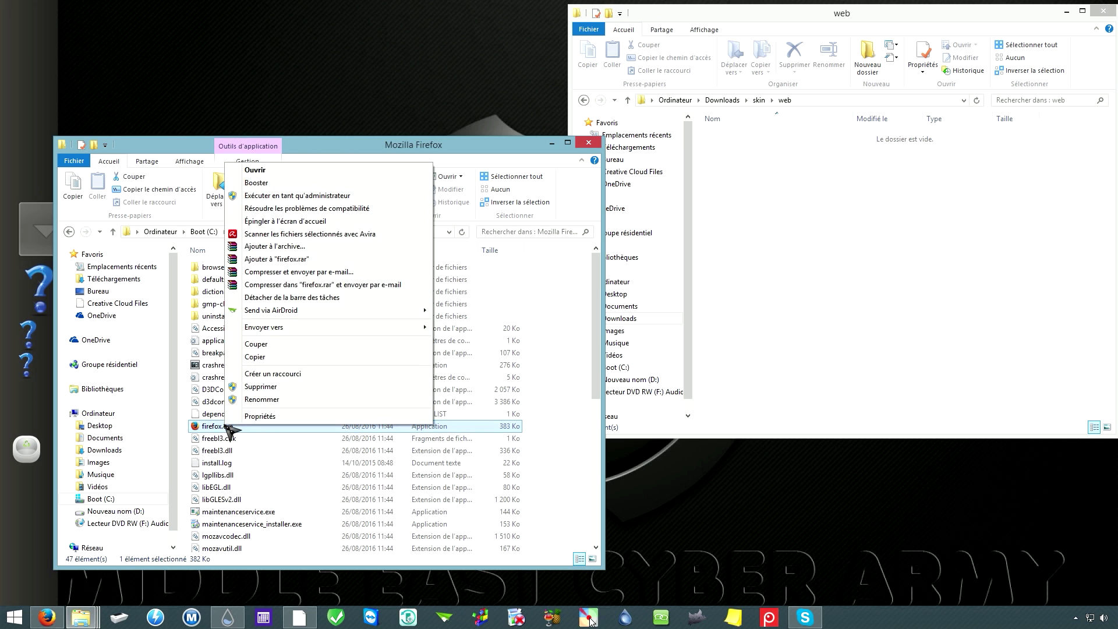
pyautogui.click(265, 359)
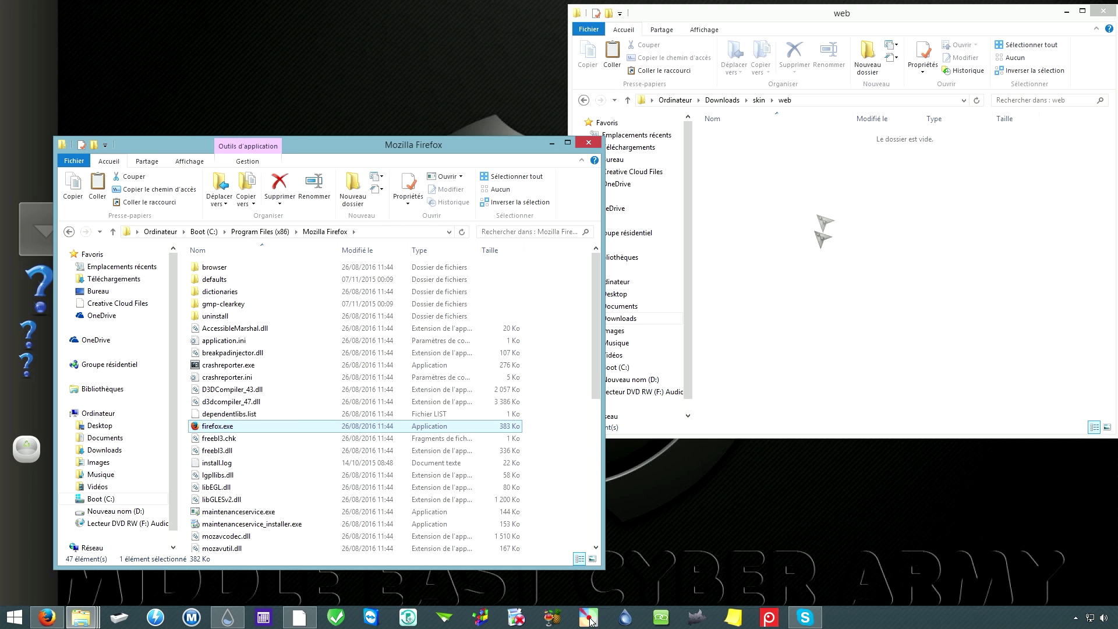
pyautogui.click(910, 77)
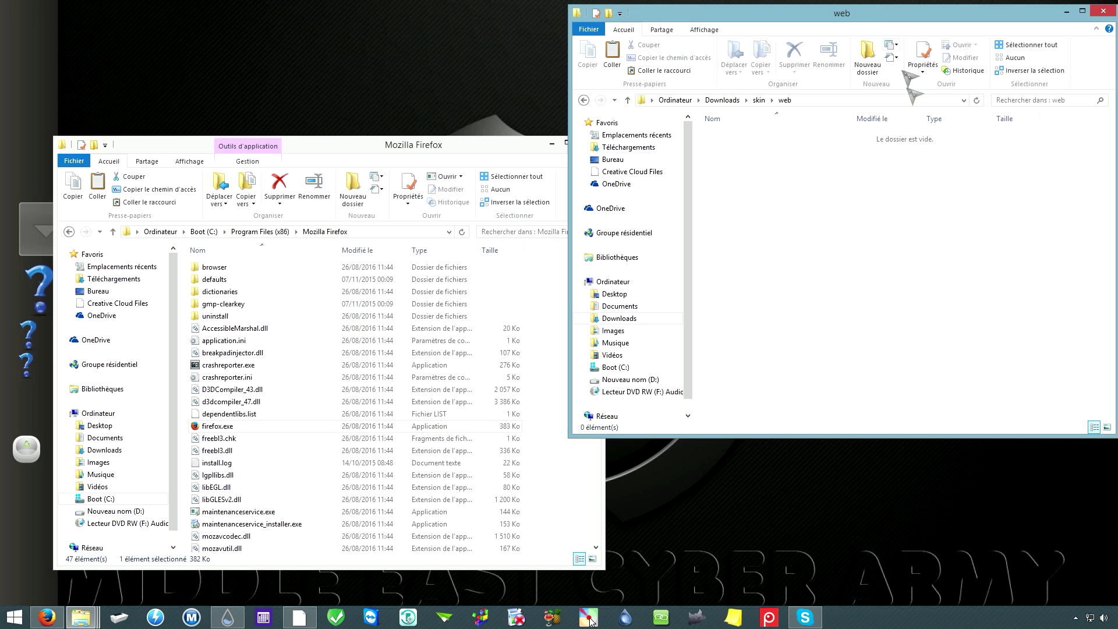
pyautogui.rightClick(778, 213)
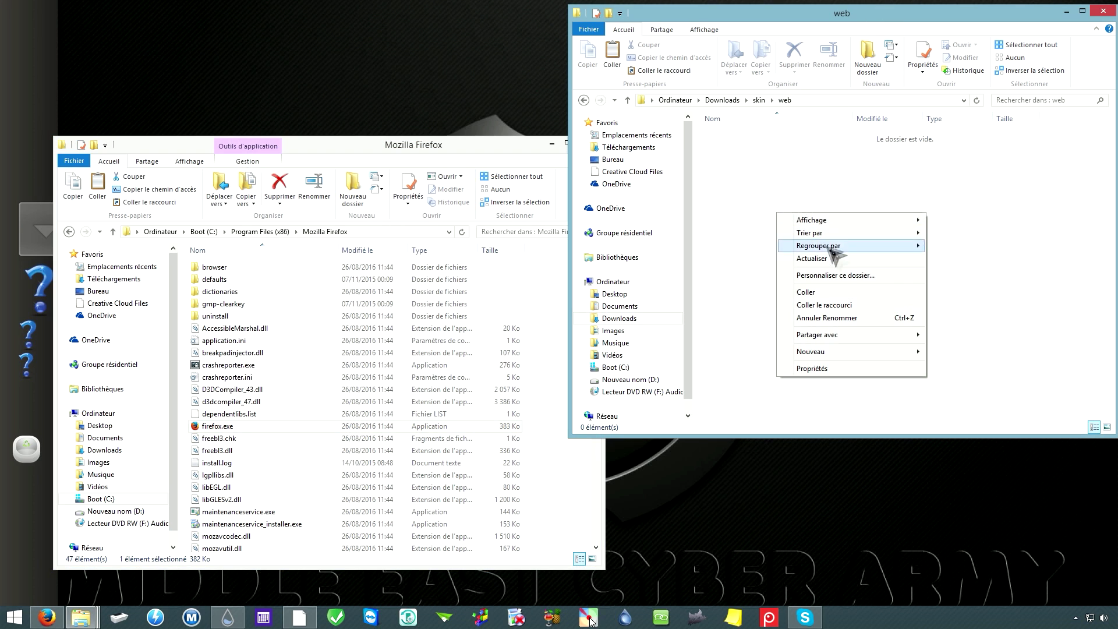
pyautogui.click(827, 306)
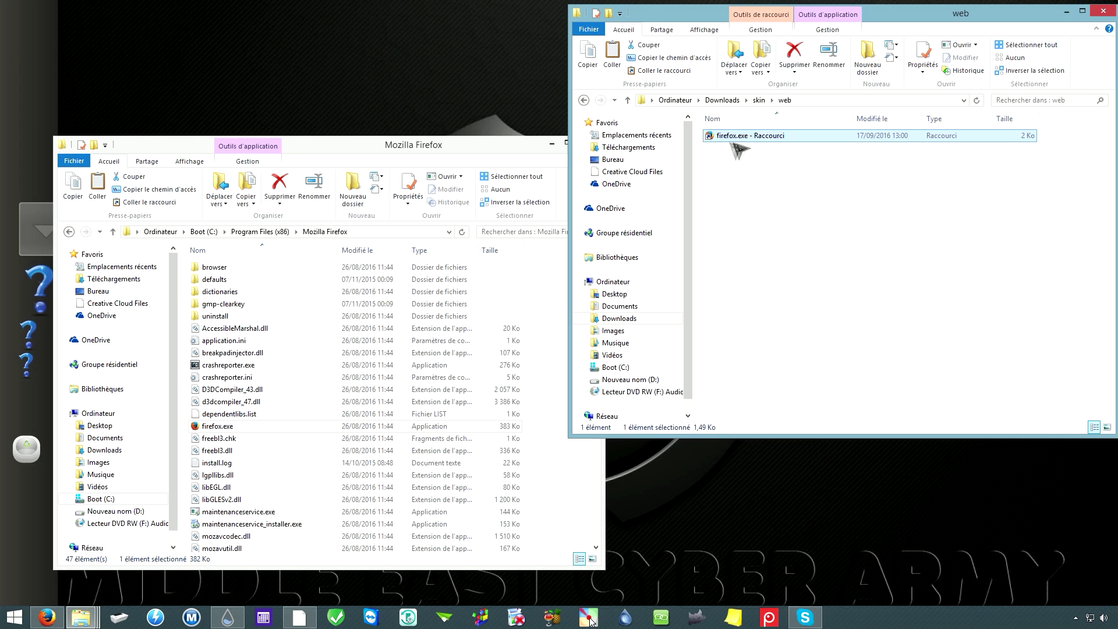
# Step: Rename the new shortcut to firefox, then go back up to Program Files (x86)
pyautogui.rightClick(767, 140)
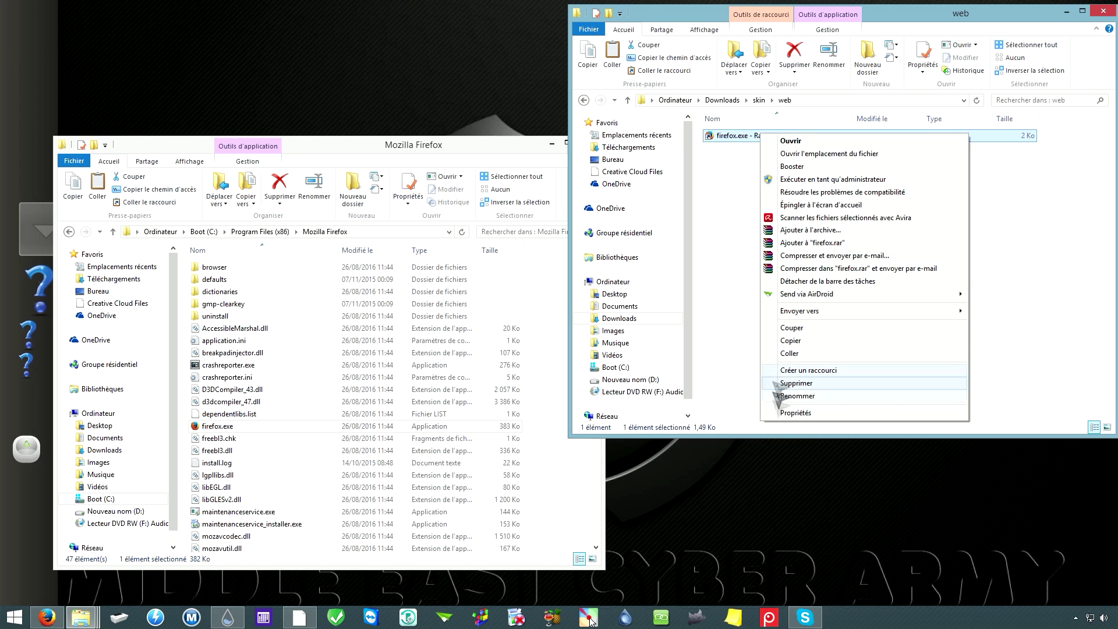
pyautogui.click(909, 401)
pyautogui.click(797, 135)
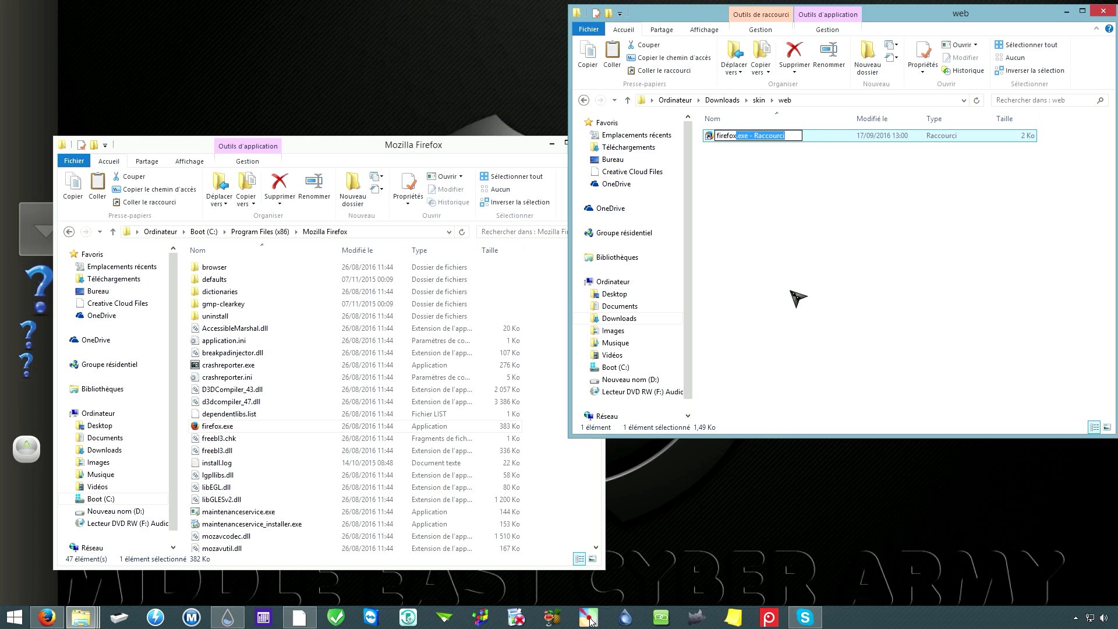
pyautogui.press('BackSpace')
pyautogui.click(807, 227)
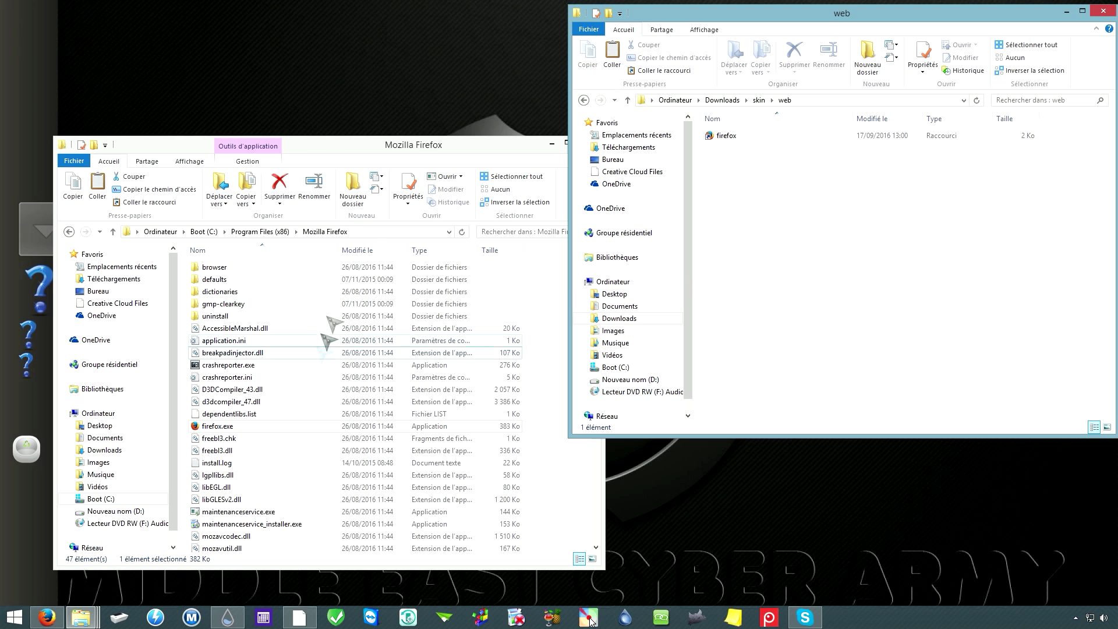
pyautogui.click(354, 151)
pyautogui.press('BackSpace')
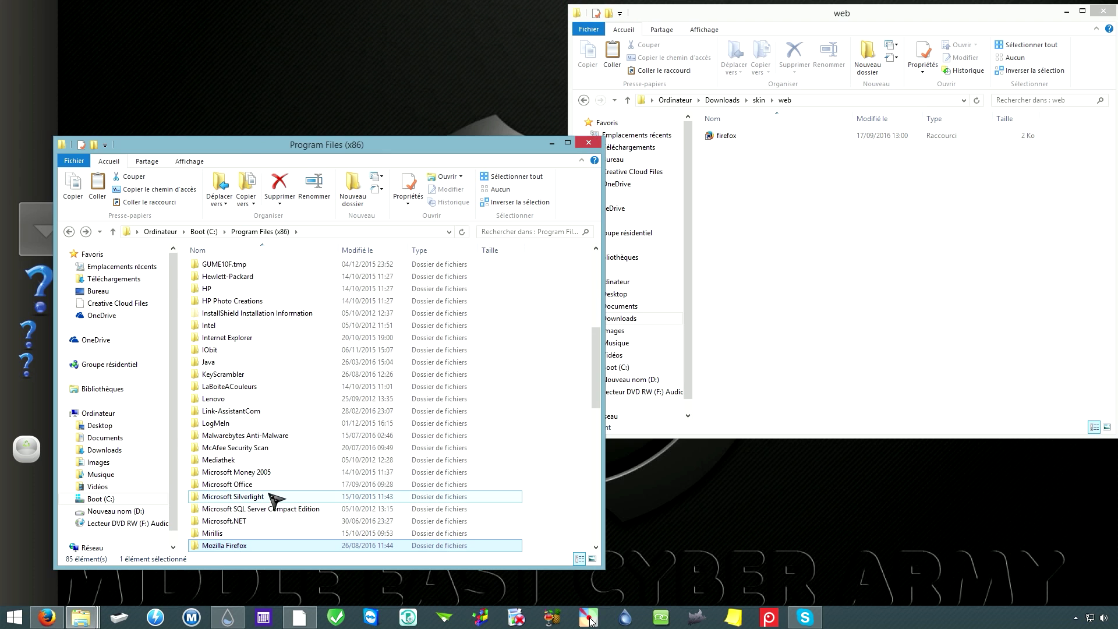
# Step: Paste a shortcut to chrome.exe from Google\Chrome\Application into the web folder
pyautogui.scroll(5, 274, 499)
pyautogui.doubleClick(217, 435)
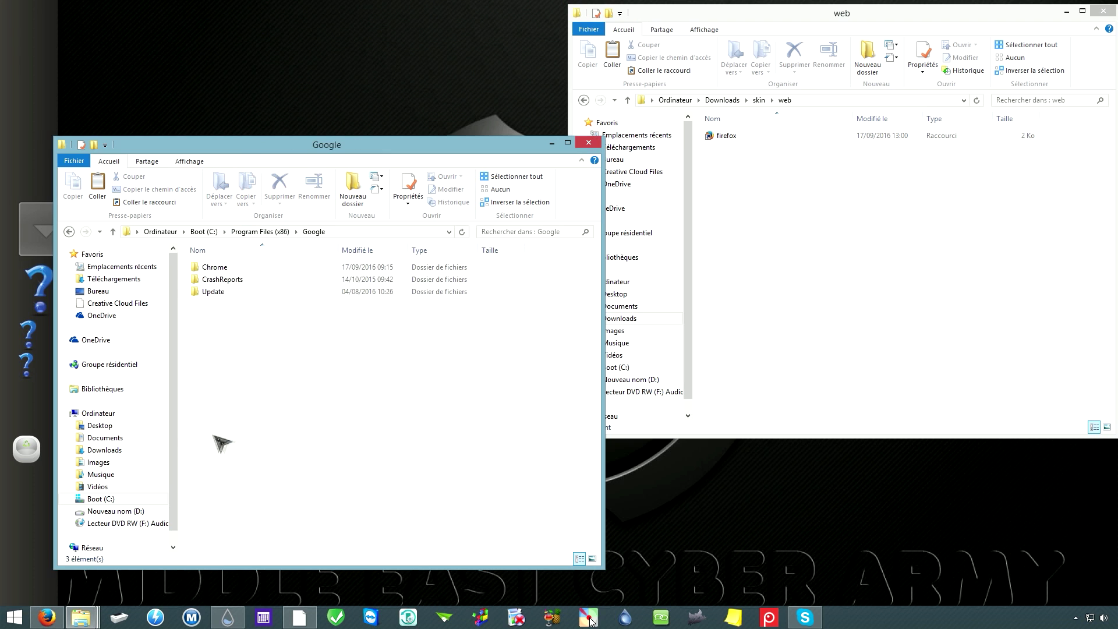
pyautogui.doubleClick(236, 270)
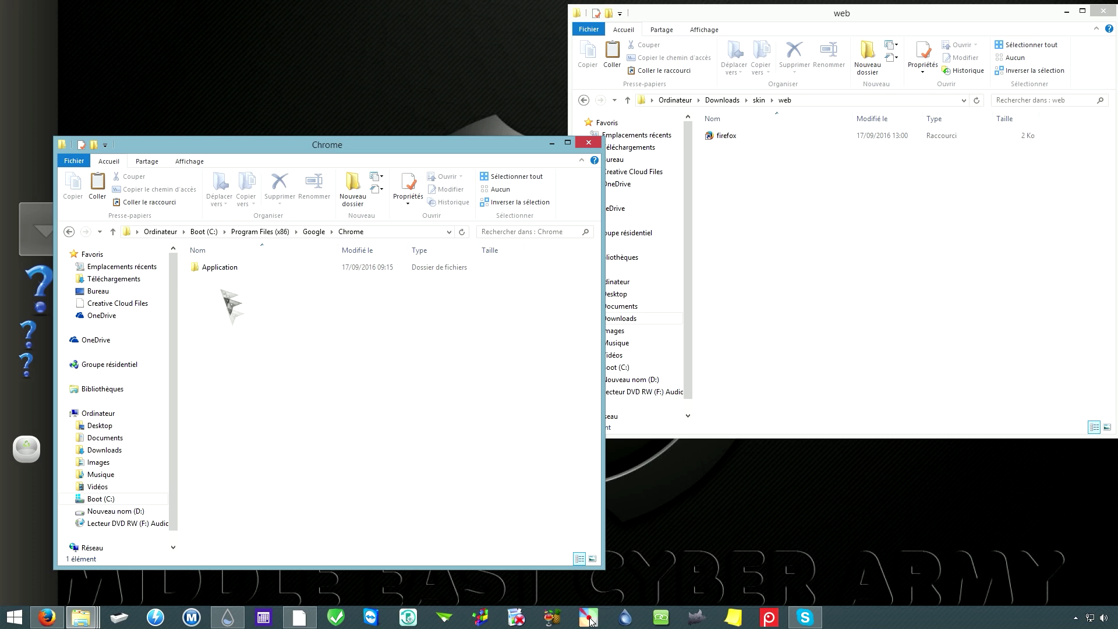
pyautogui.doubleClick(227, 269)
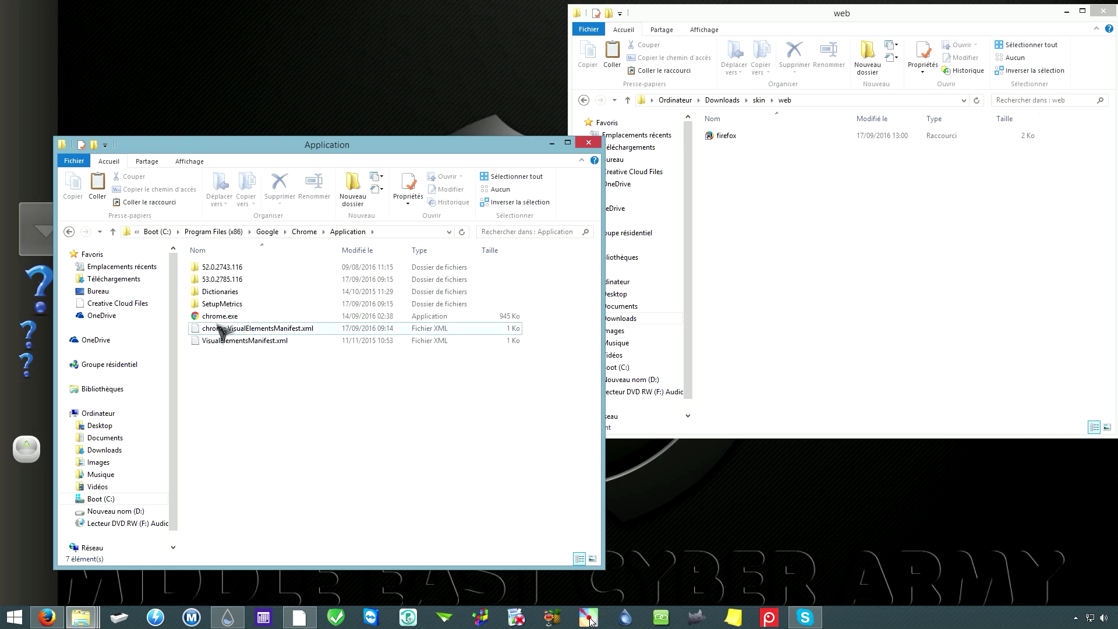
pyautogui.click(216, 316)
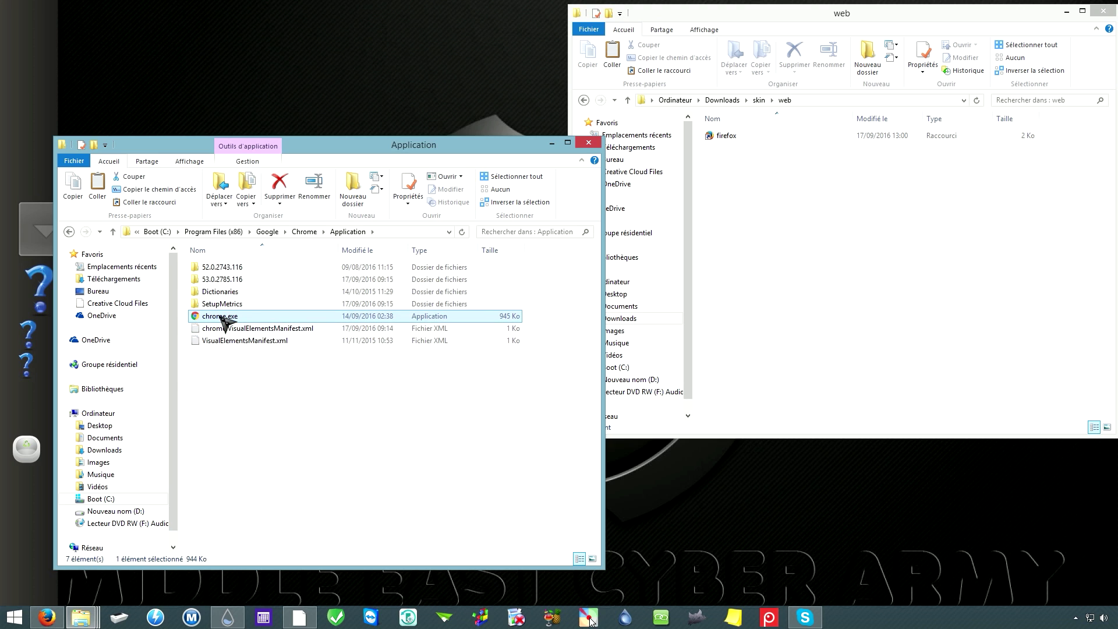
pyautogui.click(760, 256)
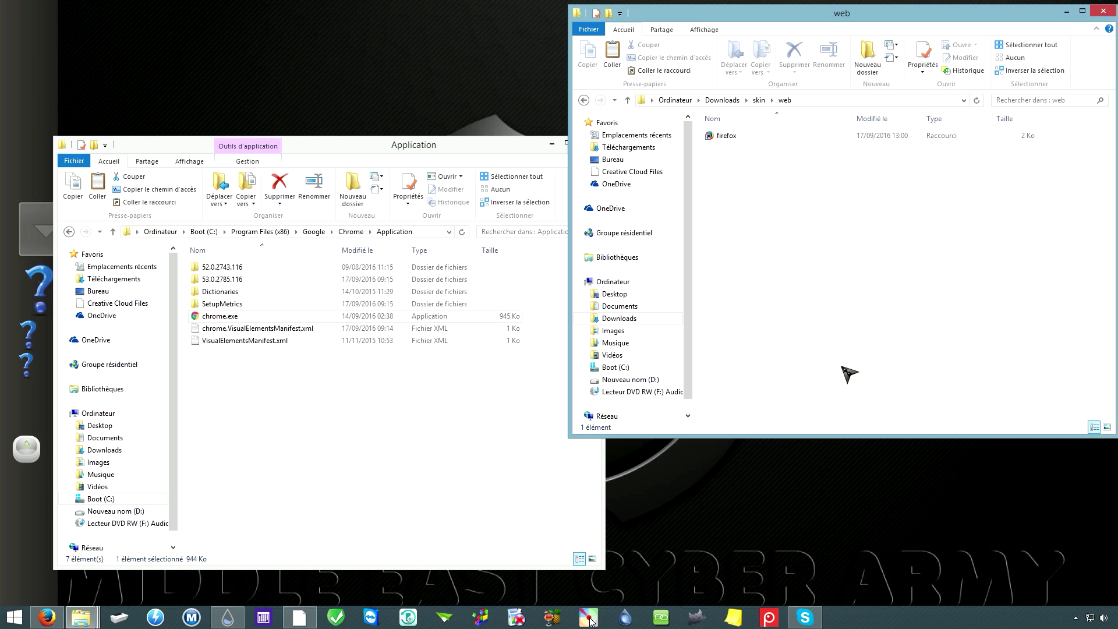
pyautogui.rightClick(782, 205)
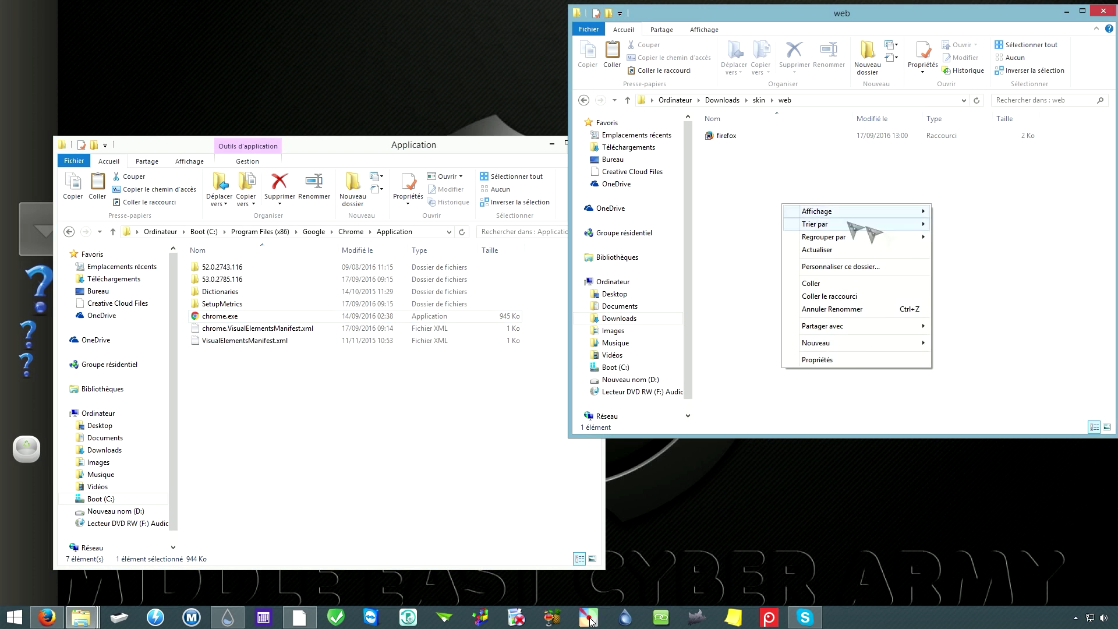
pyautogui.click(848, 302)
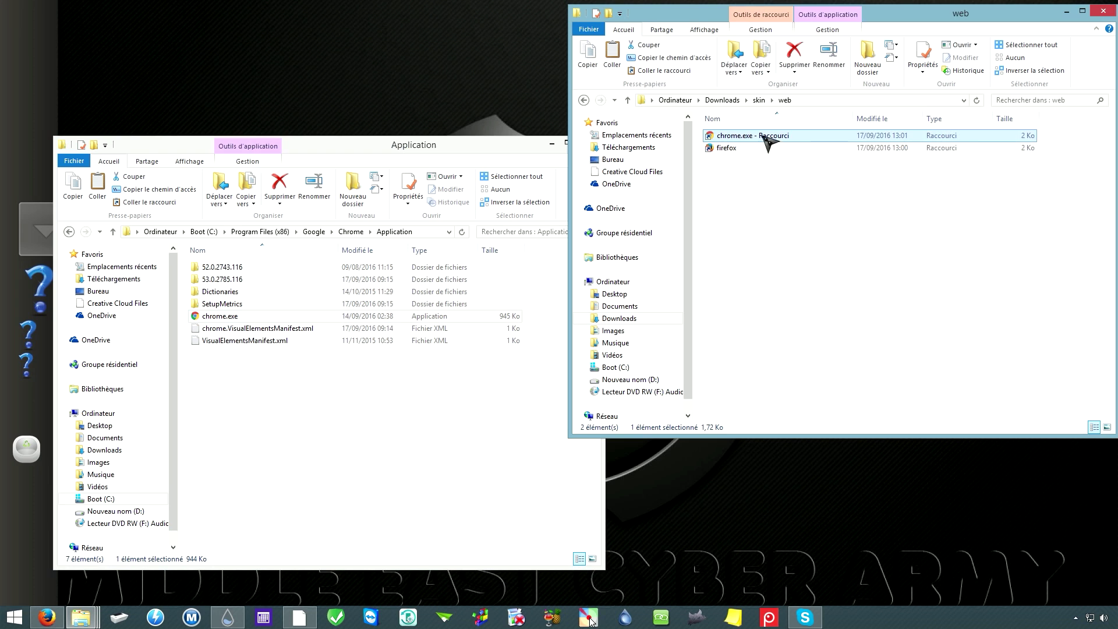
# Step: Rename the 'chrome.exe - Raccourci' shortcut to chrome
pyautogui.rightClick(767, 138)
pyautogui.click(827, 399)
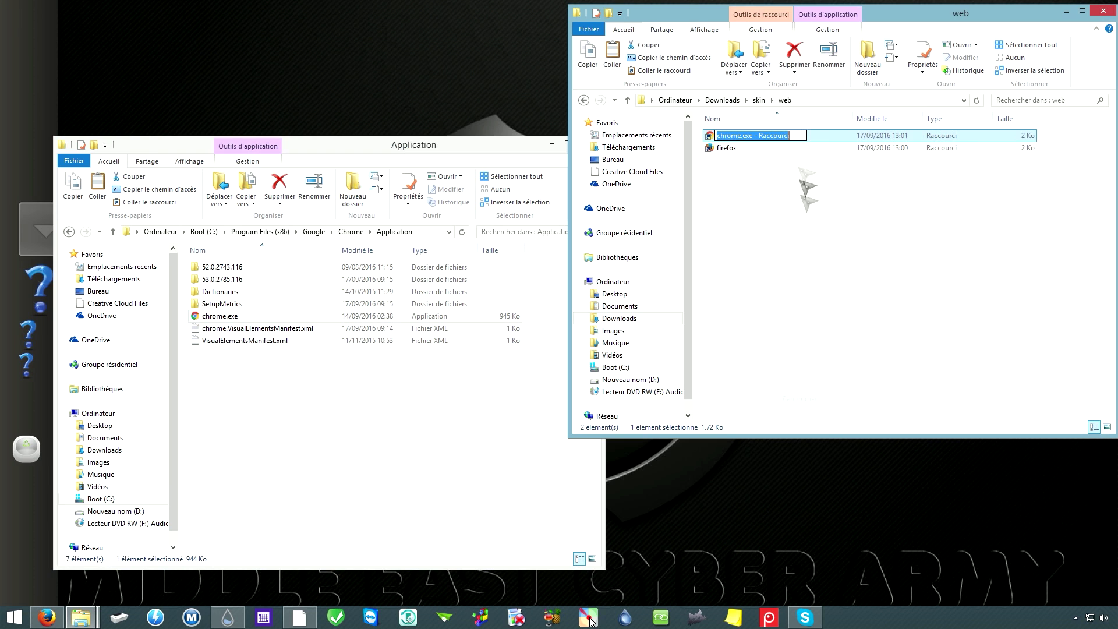
pyautogui.click(798, 135)
pyautogui.hotkey('shift', 'Left')
pyautogui.hotkey('shift', 'Left')
pyautogui.hotkey('shift', 'Left')
pyautogui.hotkey('shift', 'Left')
pyautogui.hotkey('shift', 'Left')
pyautogui.hotkey('shift', 'Left')
pyautogui.hotkey('shift', 'Left')
pyautogui.hotkey('shift', 'Left')
pyautogui.hotkey('shift', 'Left')
pyautogui.hotkey('shift', 'Left')
pyautogui.hotkey('shift', 'Left')
pyautogui.hotkey('shift', 'Left')
pyautogui.hotkey('shift', 'Left')
pyautogui.hotkey('shift', 'Left')
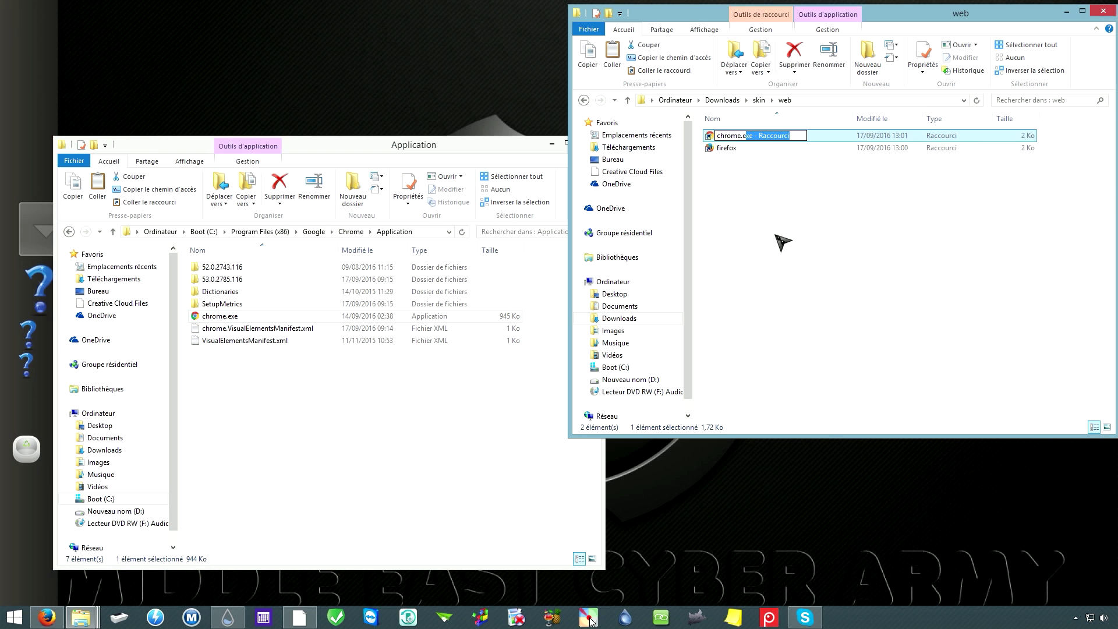
pyautogui.press('BackSpace')
pyautogui.press('BackSpace')
pyautogui.press('BackSpace')
pyautogui.click(811, 270)
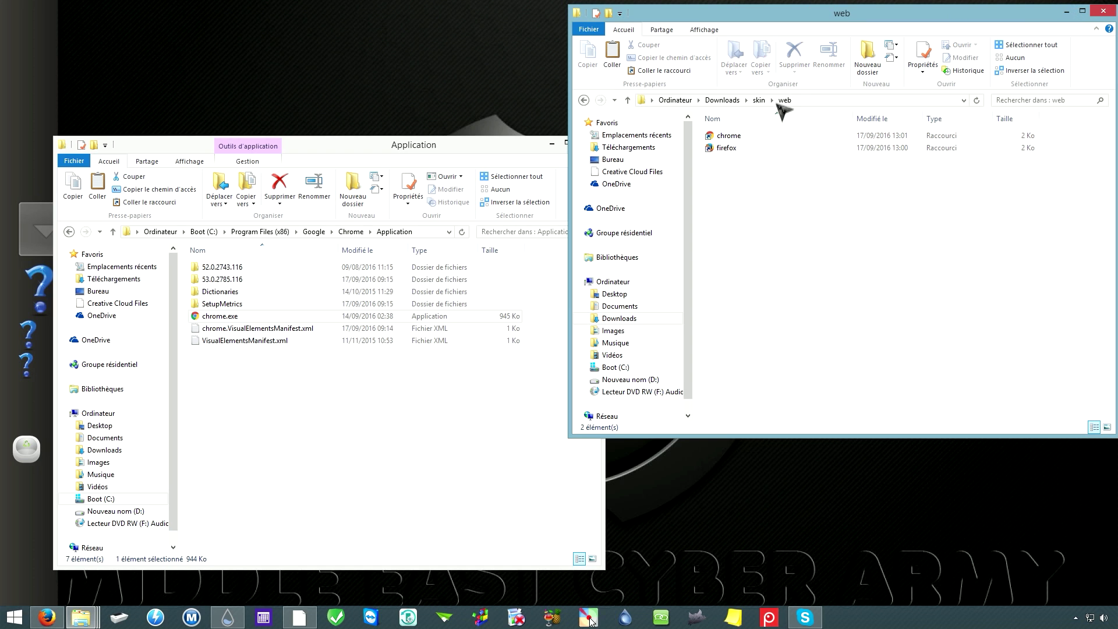
# Step: Return to the skin folder, select web, and close that Explorer window
pyautogui.click(723, 100)
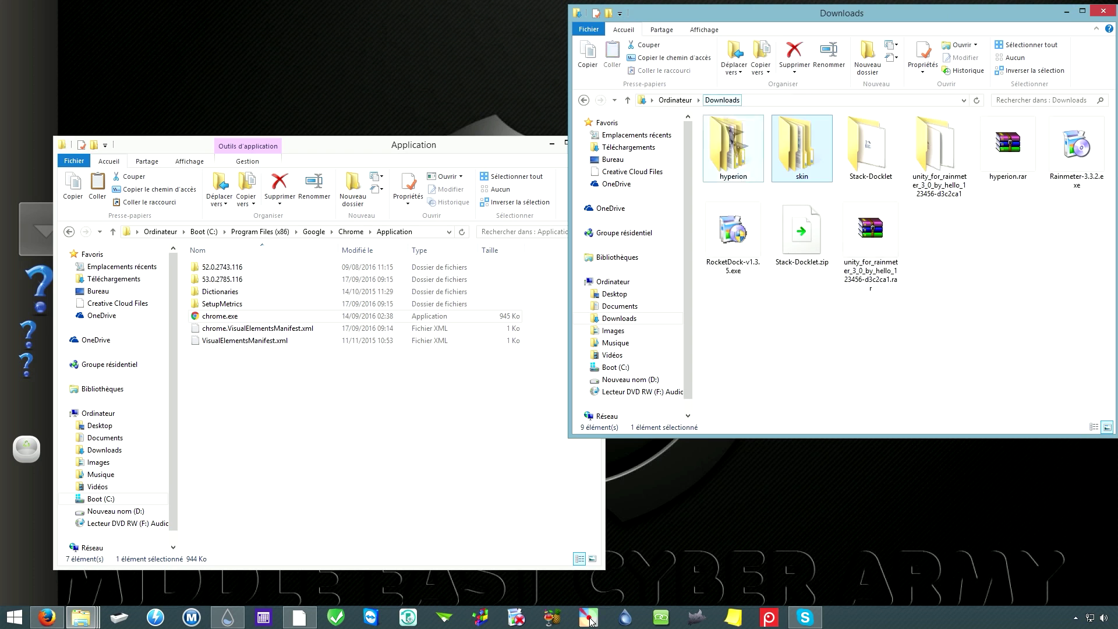
pyautogui.doubleClick(807, 147)
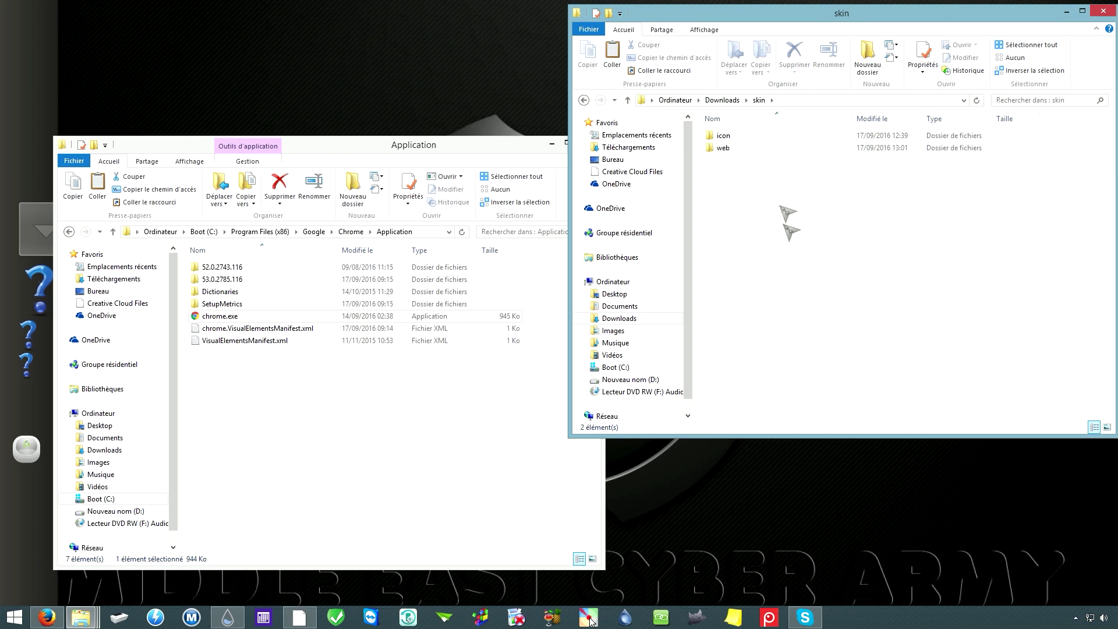
pyautogui.click(755, 149)
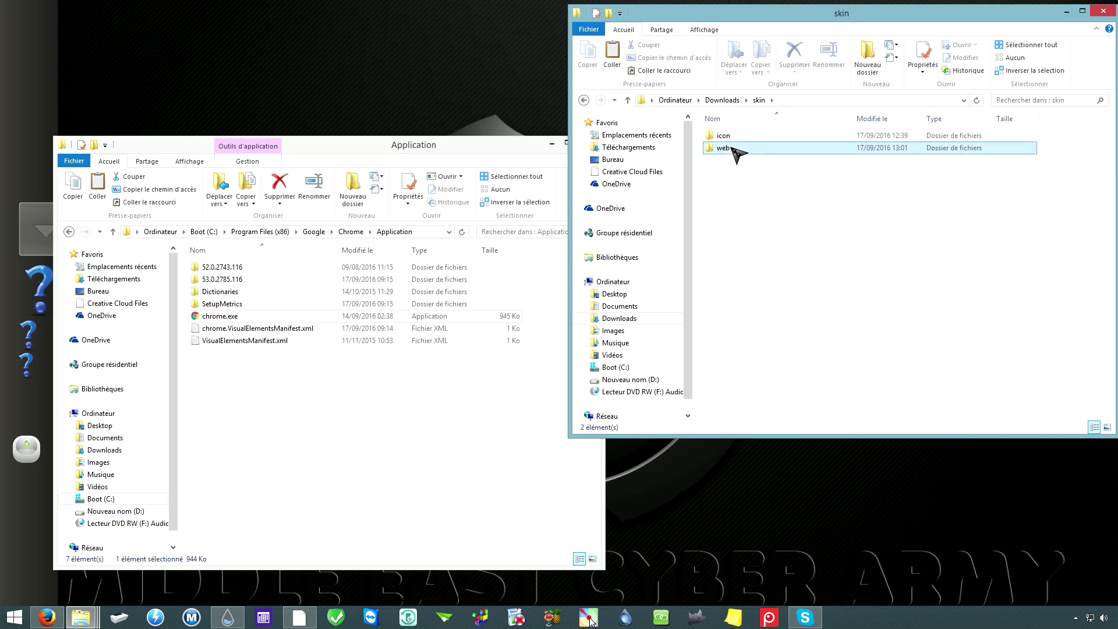
pyautogui.click(1103, 11)
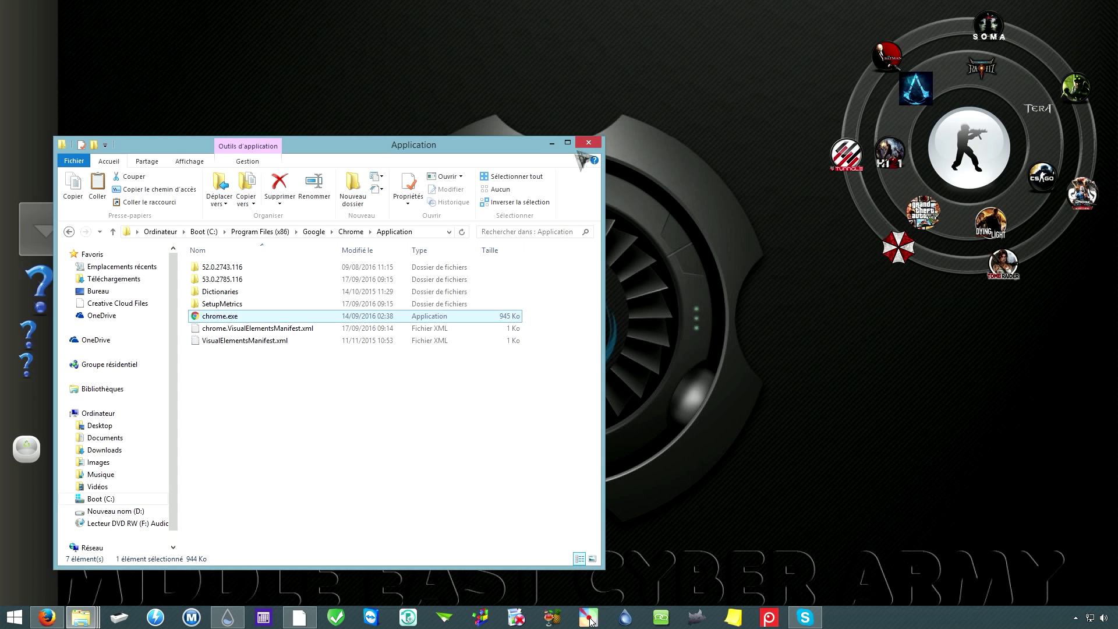
# Step: Close the old Stacks Docklet dialog, reopen the stack's Propriétés, and browse for its Folder
pyautogui.click(553, 144)
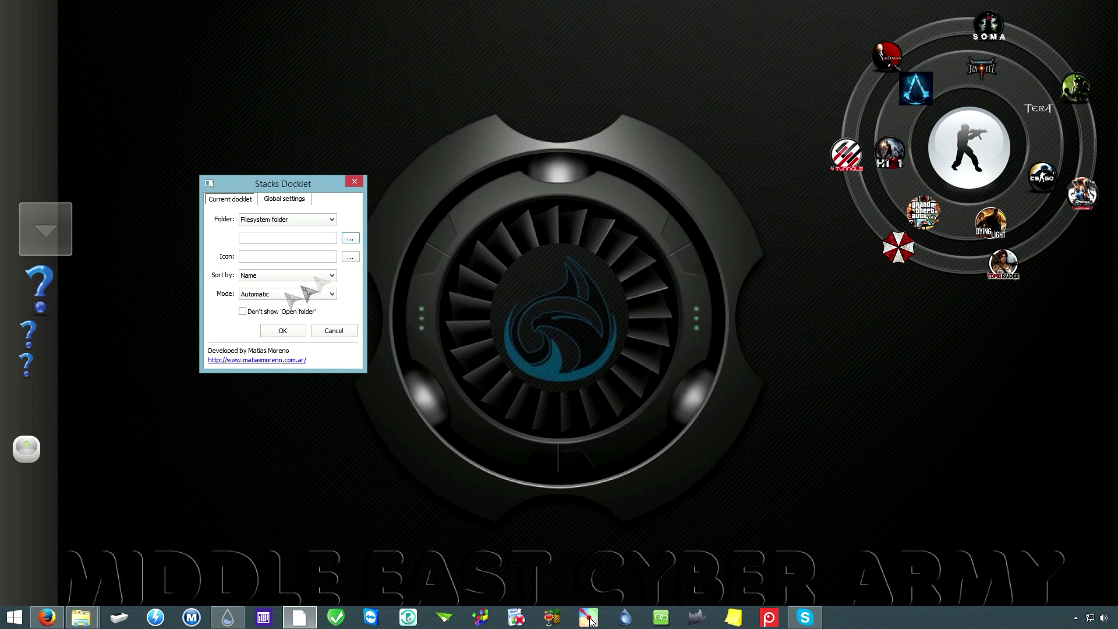
pyautogui.click(354, 182)
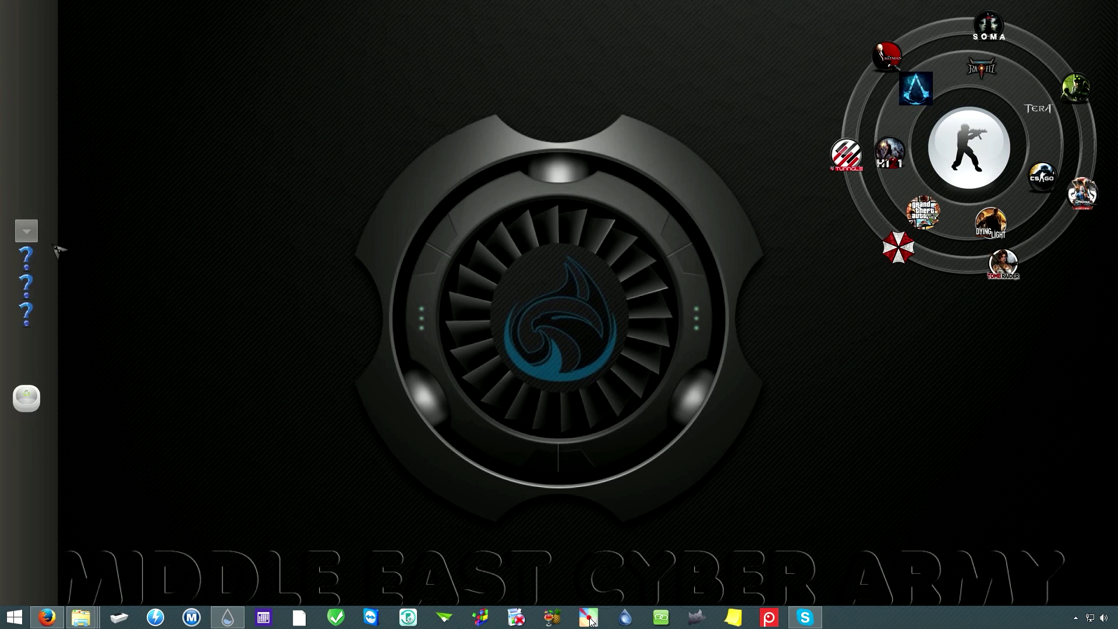
pyautogui.rightClick(34, 233)
pyautogui.click(87, 243)
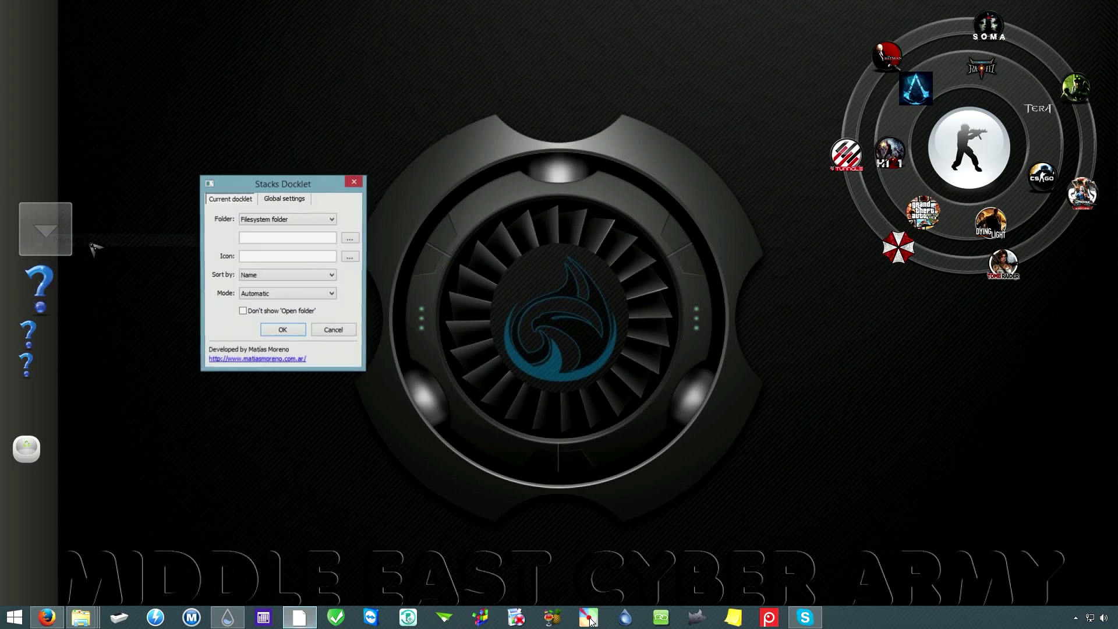
pyautogui.click(281, 234)
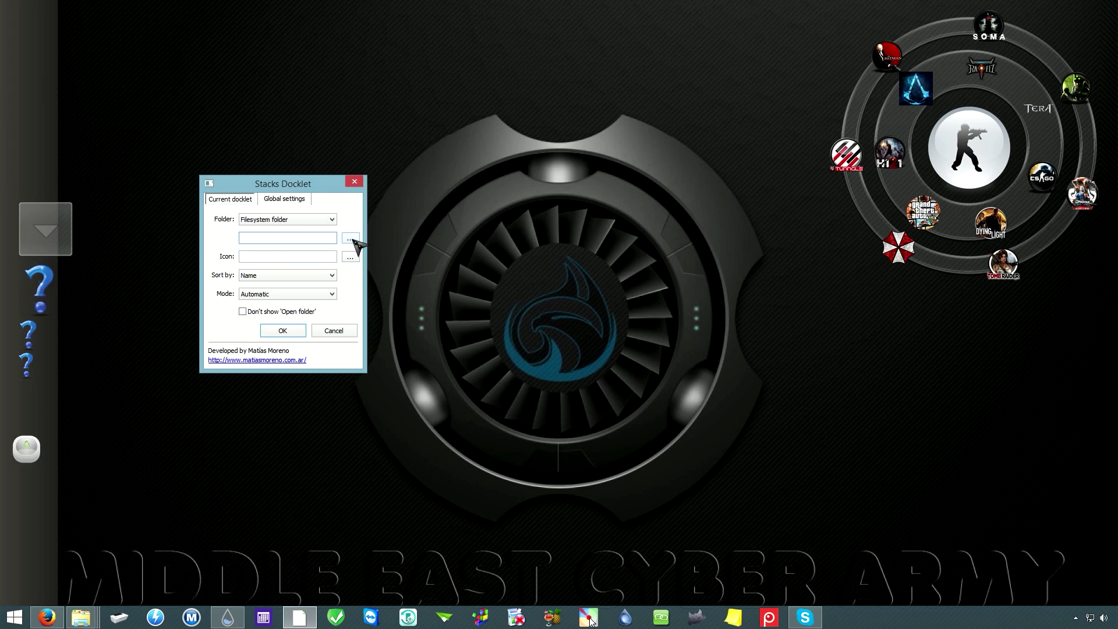
pyautogui.click(351, 239)
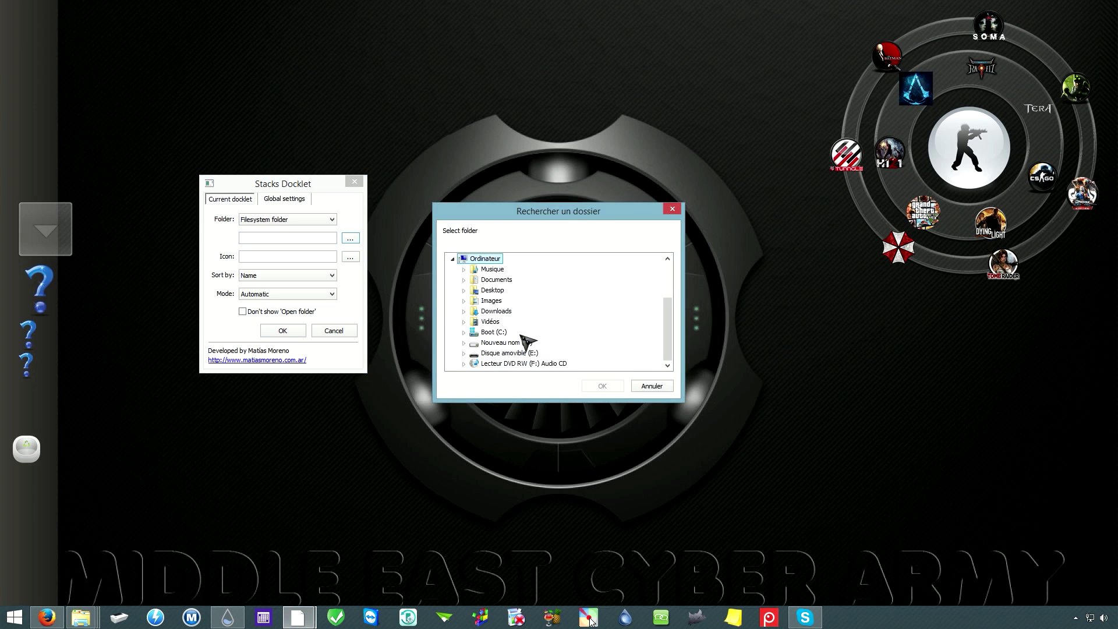
# Step: Choose Ordinateur > Downloads > skin > web as the stack's folder
pyautogui.click(456, 258)
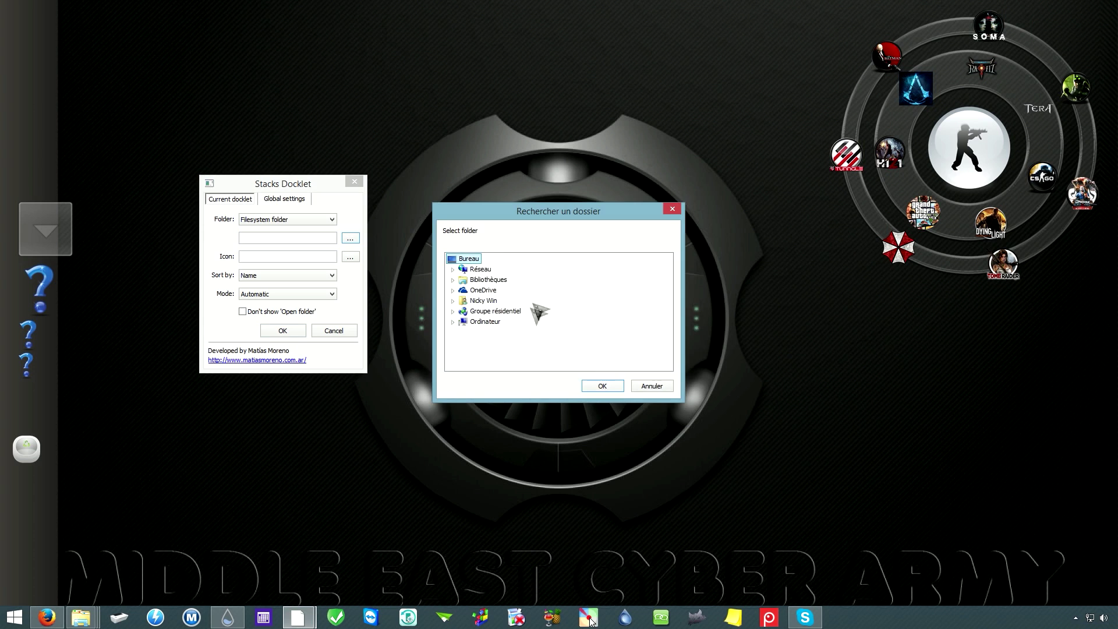
pyautogui.click(487, 322)
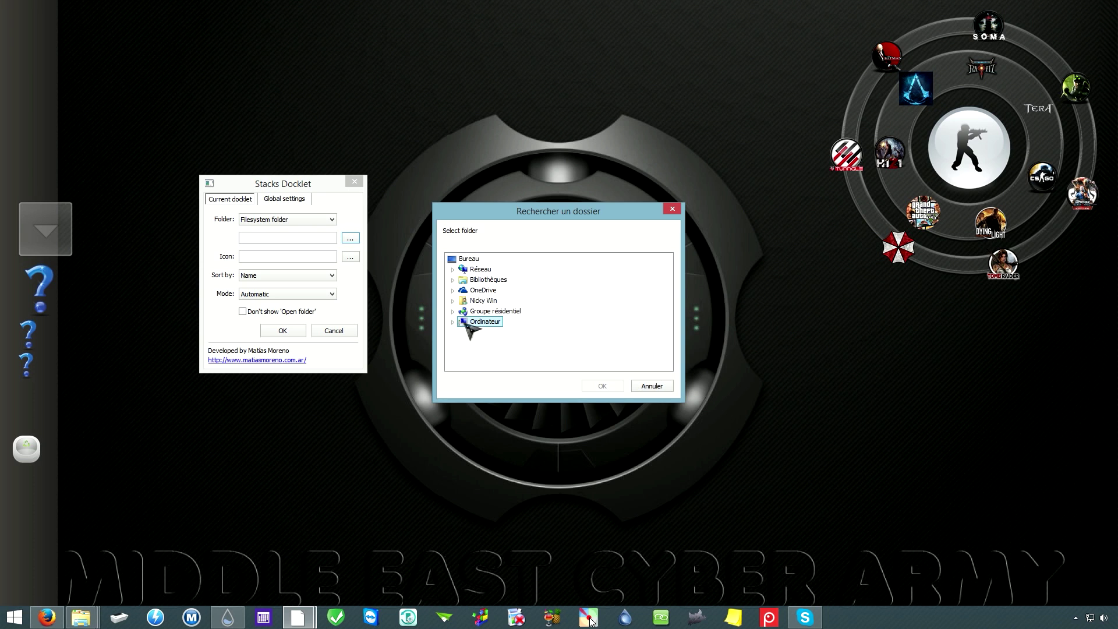
pyautogui.click(453, 321)
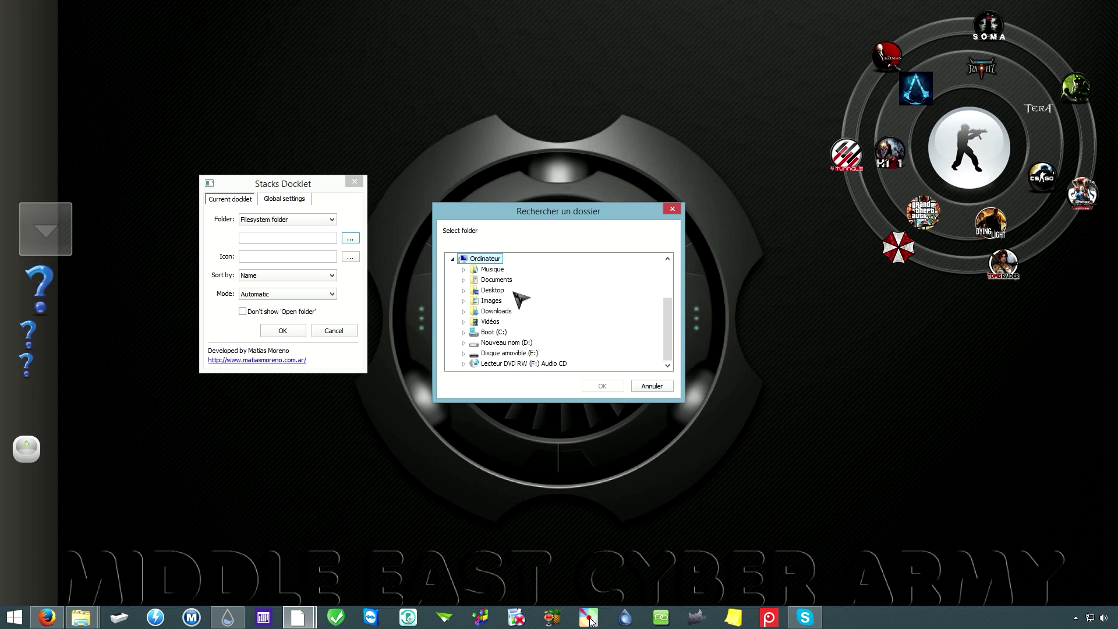
pyautogui.click(495, 312)
pyautogui.click(464, 312)
pyautogui.click(498, 333)
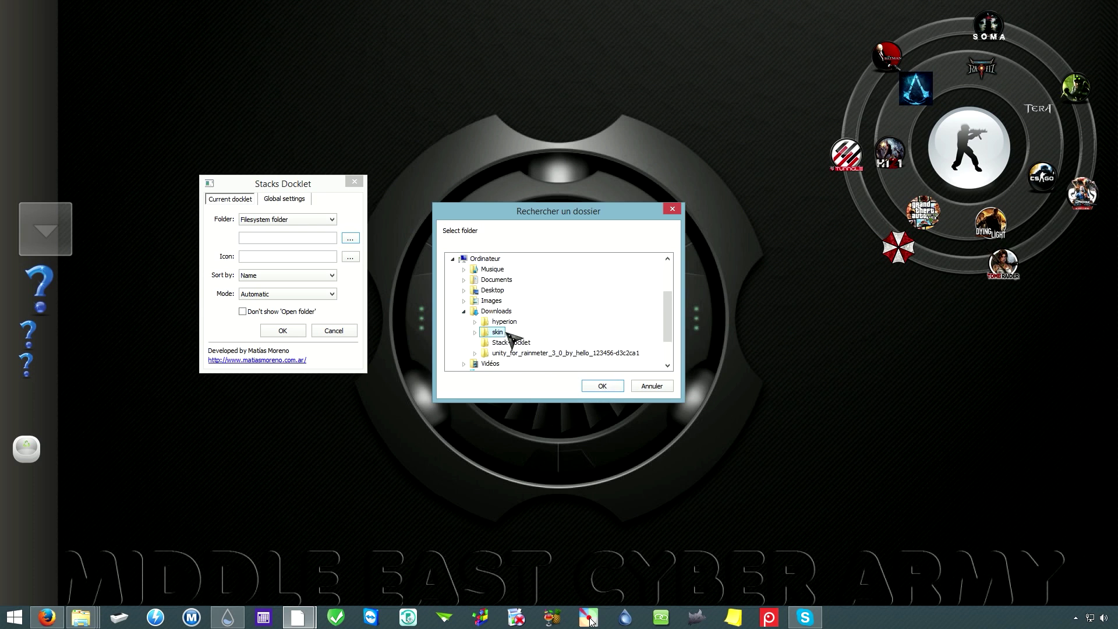
pyautogui.click(476, 332)
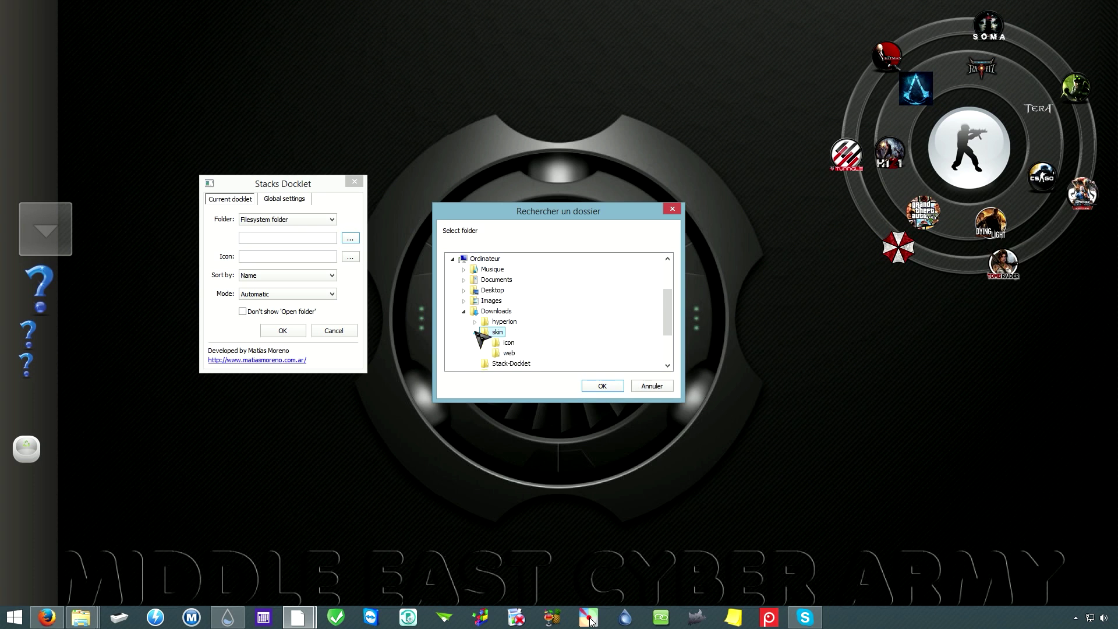
pyautogui.click(509, 354)
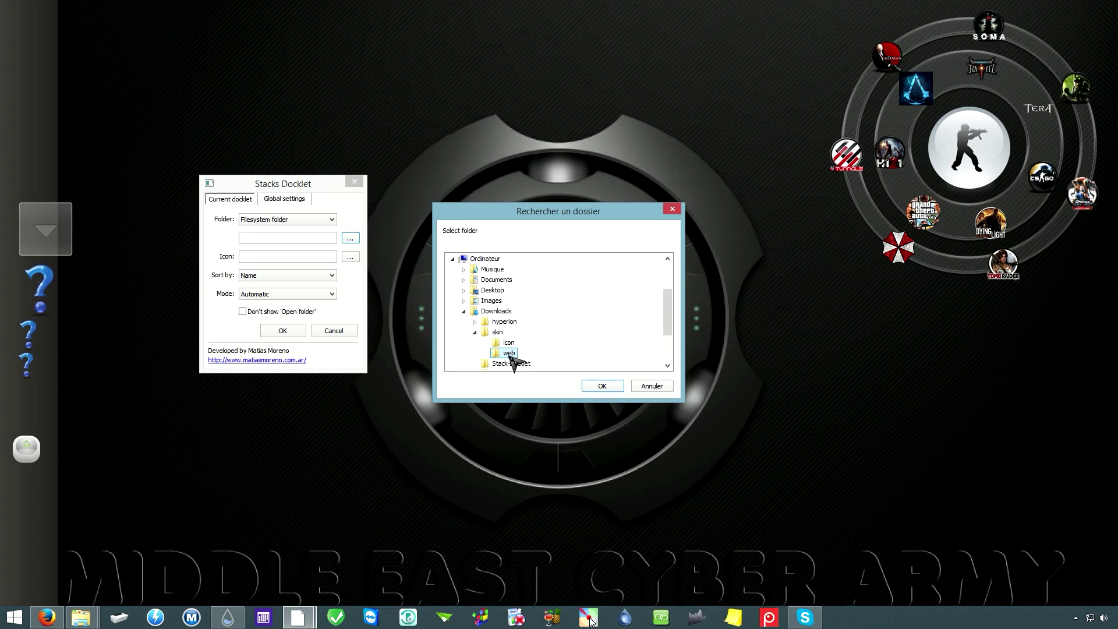
pyautogui.click(603, 387)
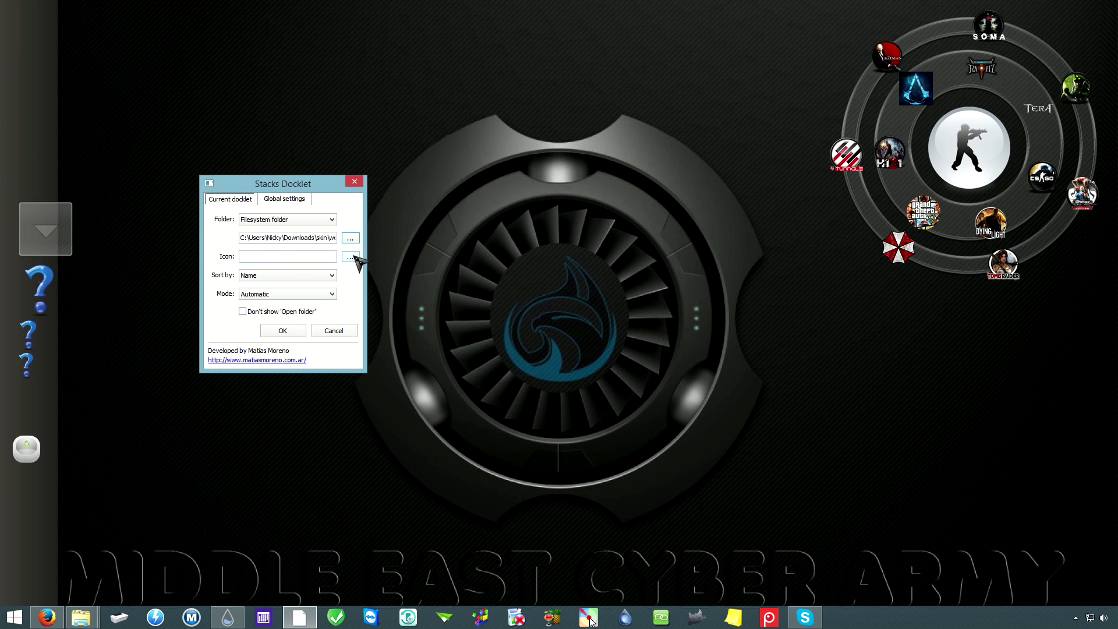
# Step: In the stack's icon picker, add Downloads\skin\icon as an icon folder
pyautogui.click(350, 257)
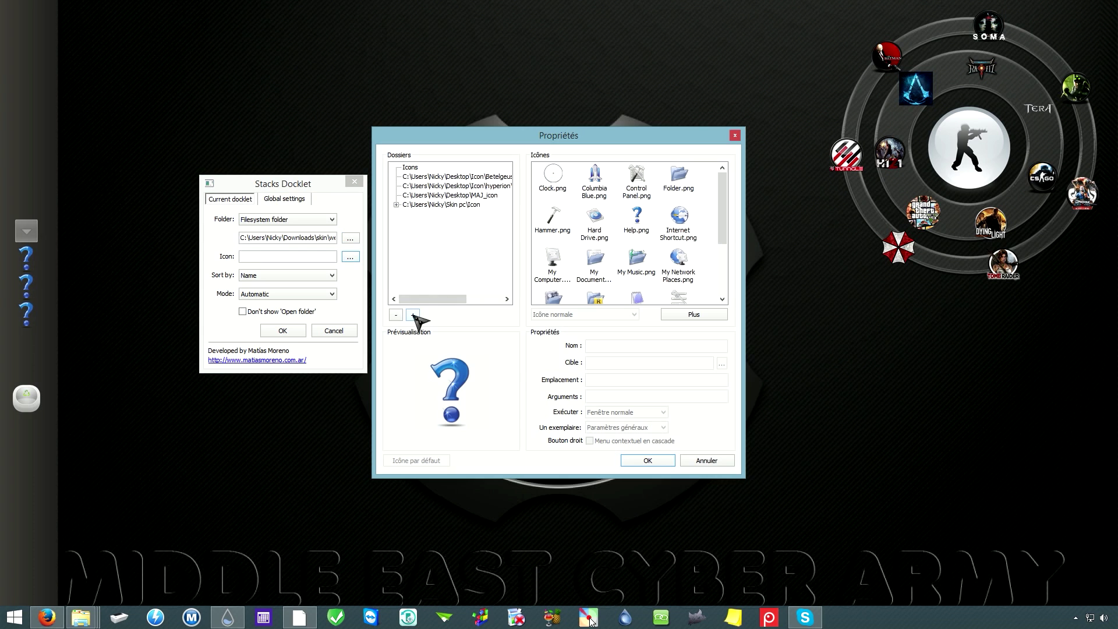
pyautogui.click(413, 316)
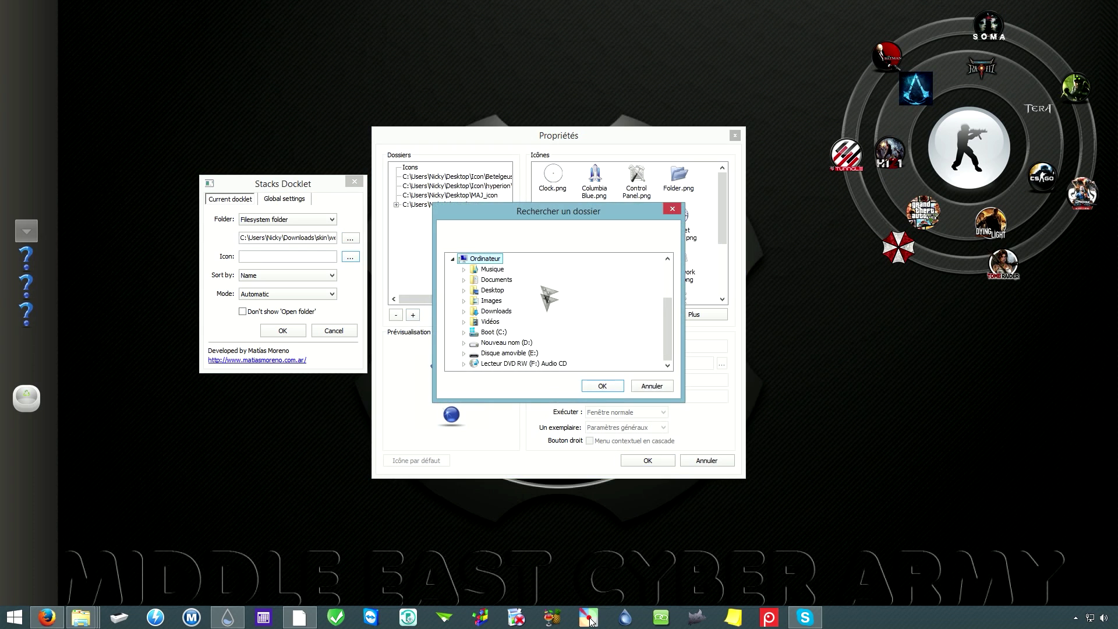
pyautogui.click(496, 312)
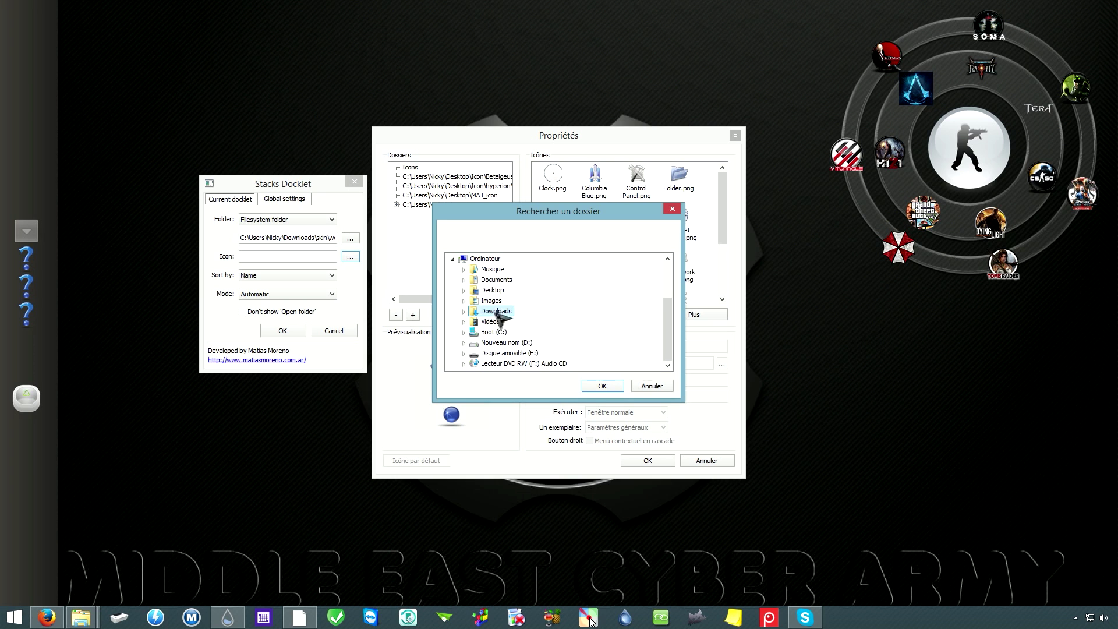
pyautogui.doubleClick(495, 313)
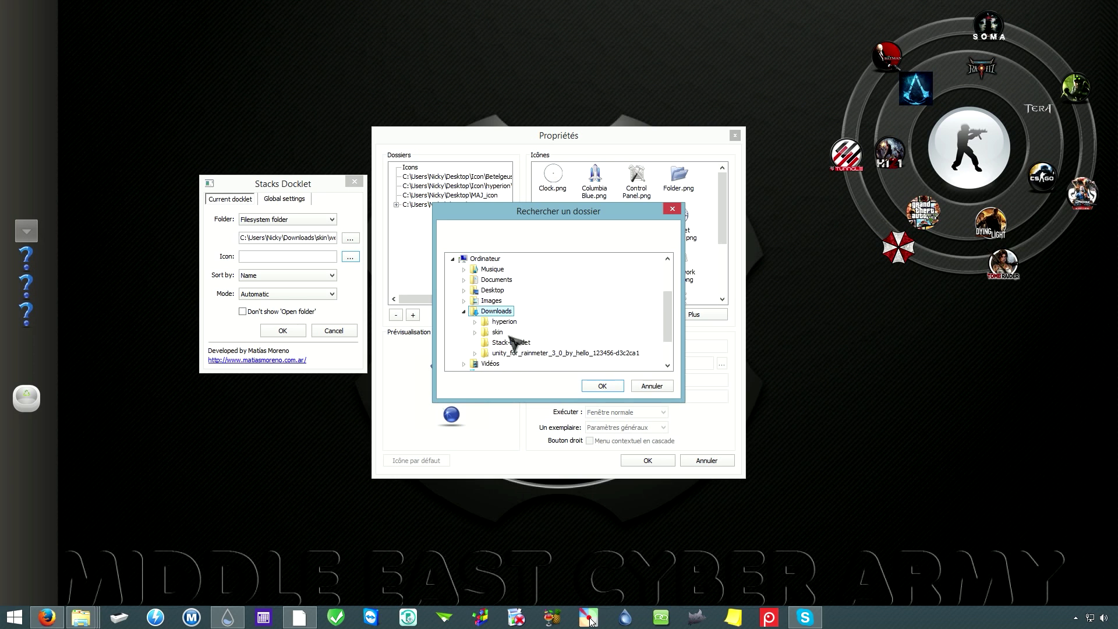
pyautogui.click(501, 333)
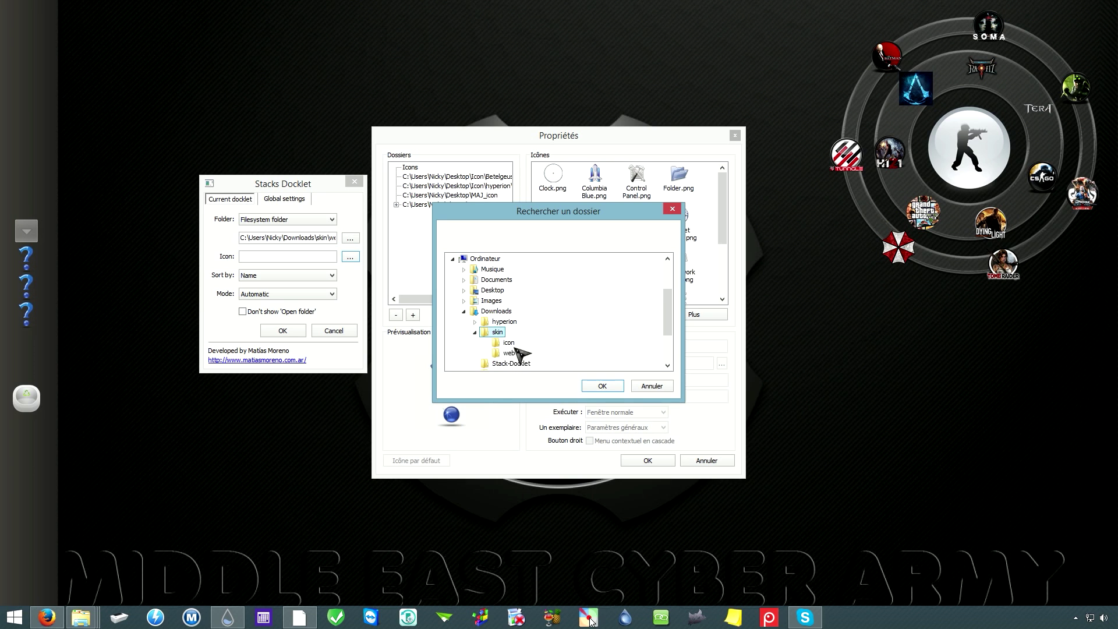
pyautogui.click(508, 343)
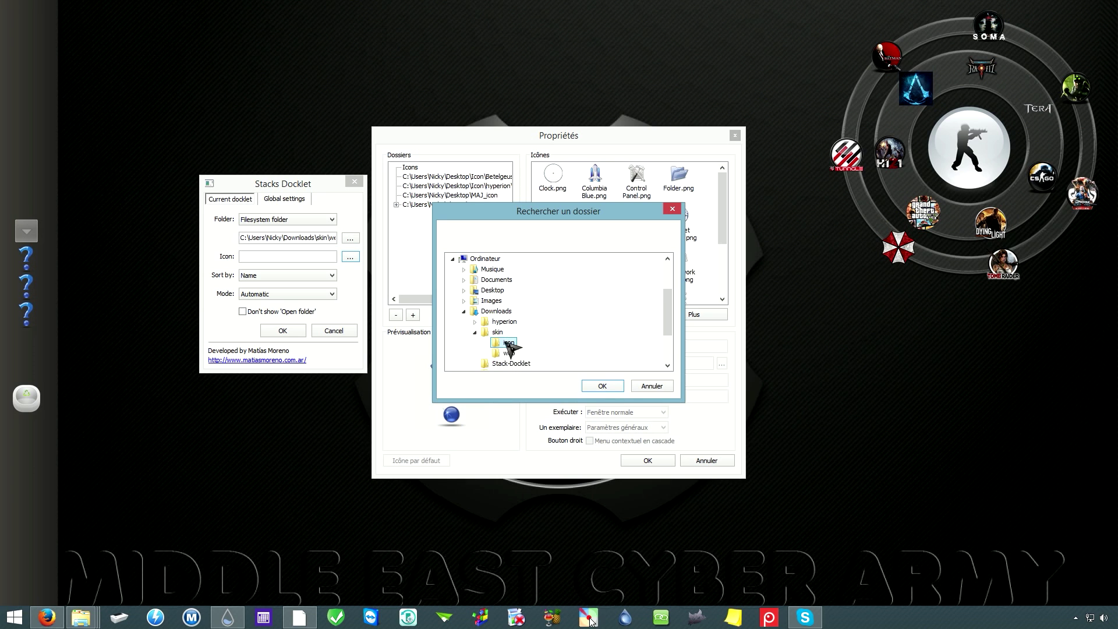
pyautogui.click(607, 386)
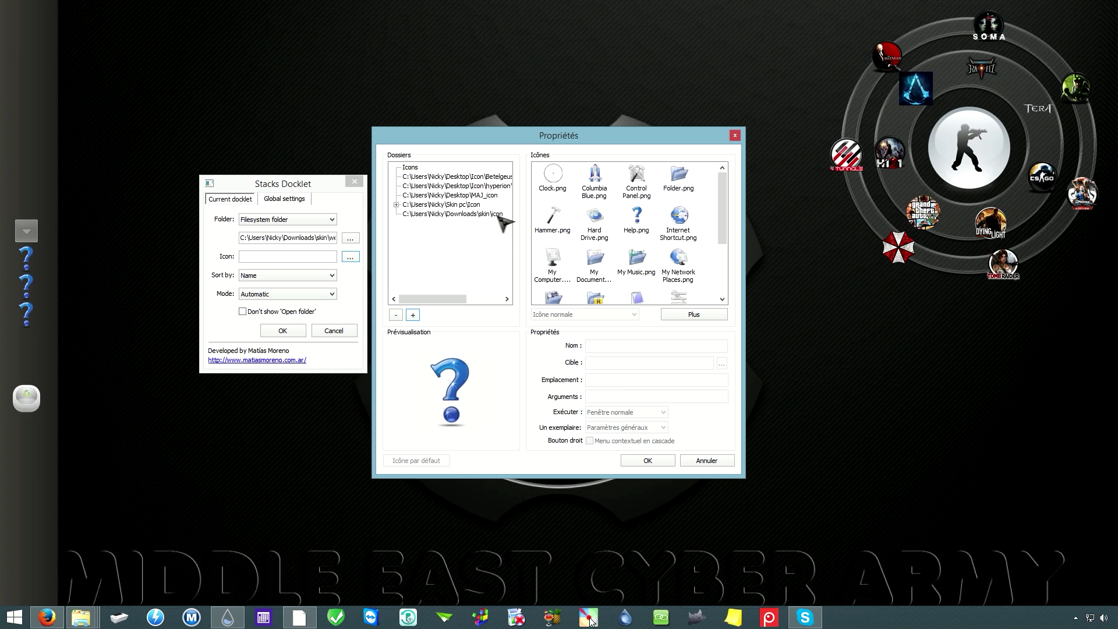
# Step: Select 3D-Sites_256x256.png from the skin icon folder as the stack's icon
pyautogui.click(478, 215)
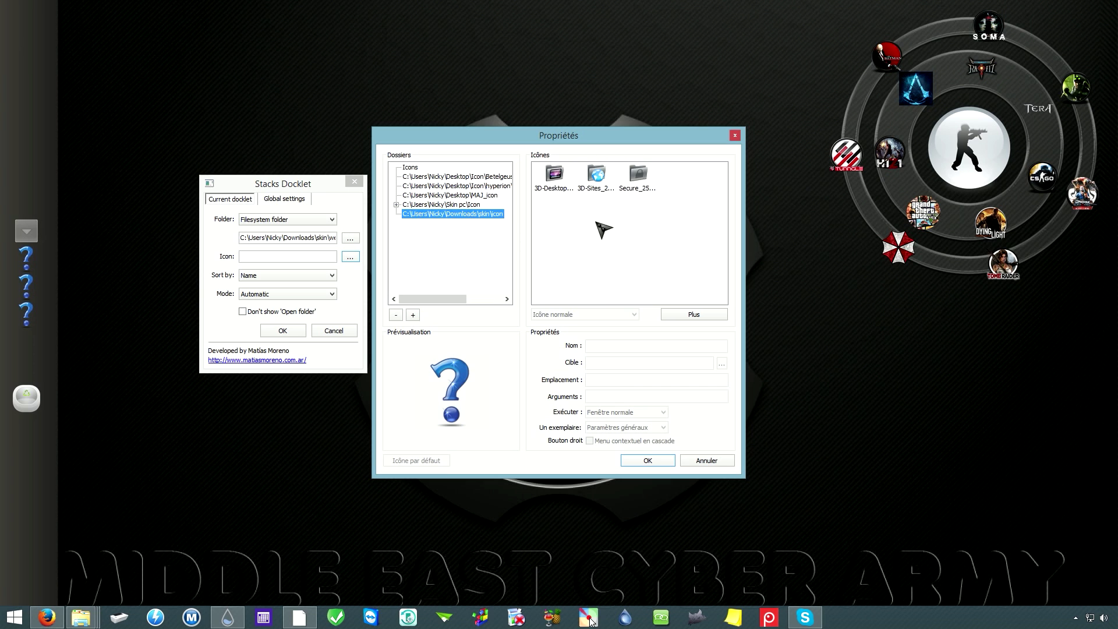
pyautogui.click(597, 175)
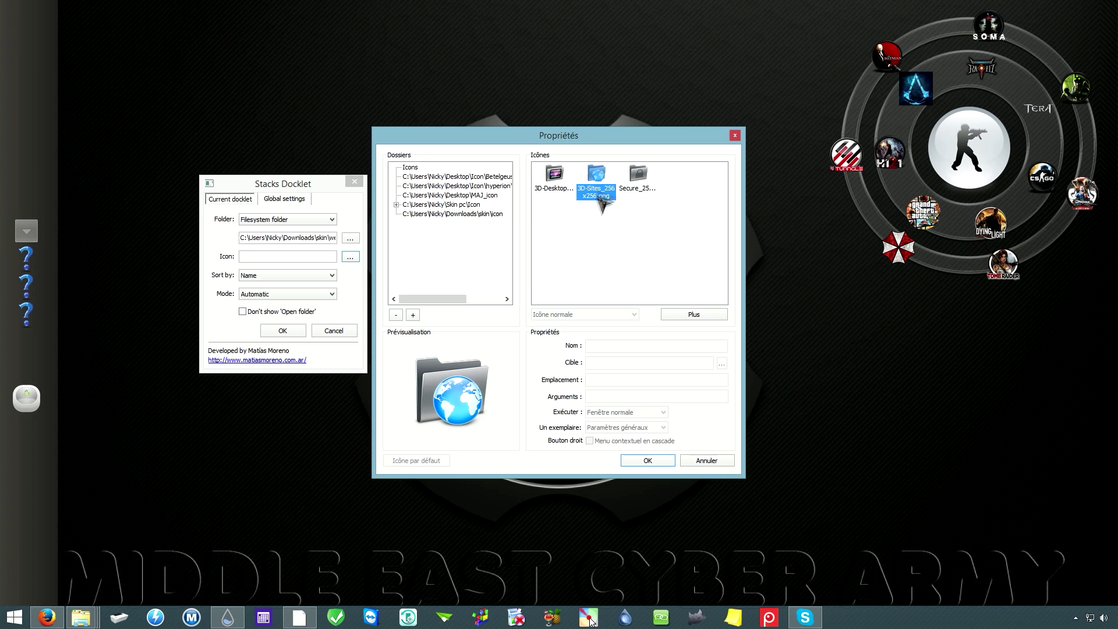
pyautogui.click(653, 462)
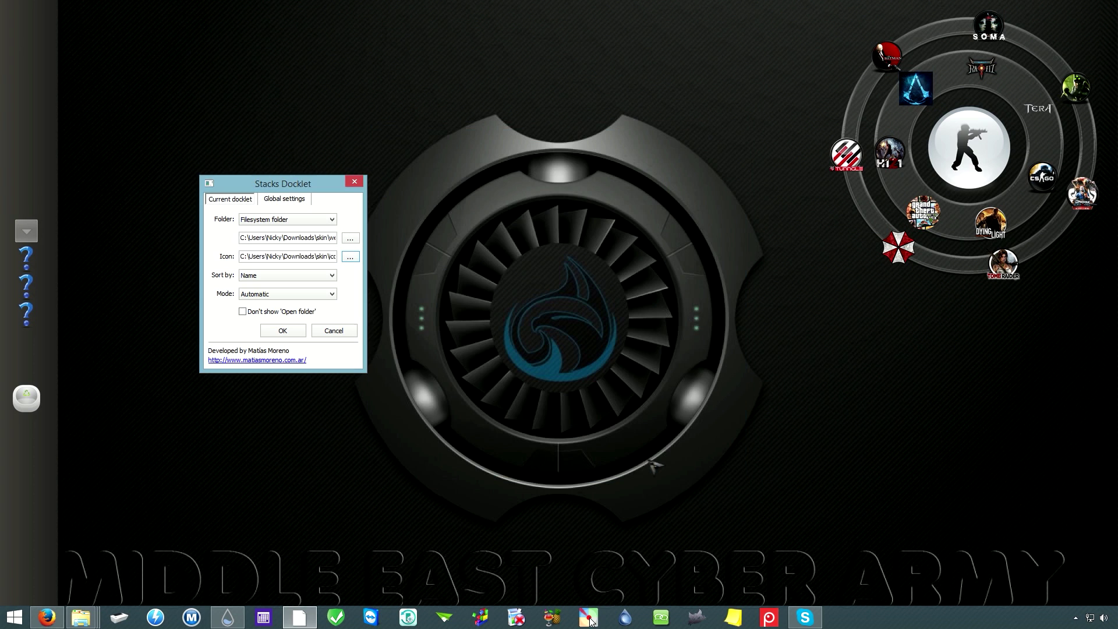
# Step: Apply the stack settings, fan out the chrome and firefox shortcuts, open and close the web folder
pyautogui.click(285, 330)
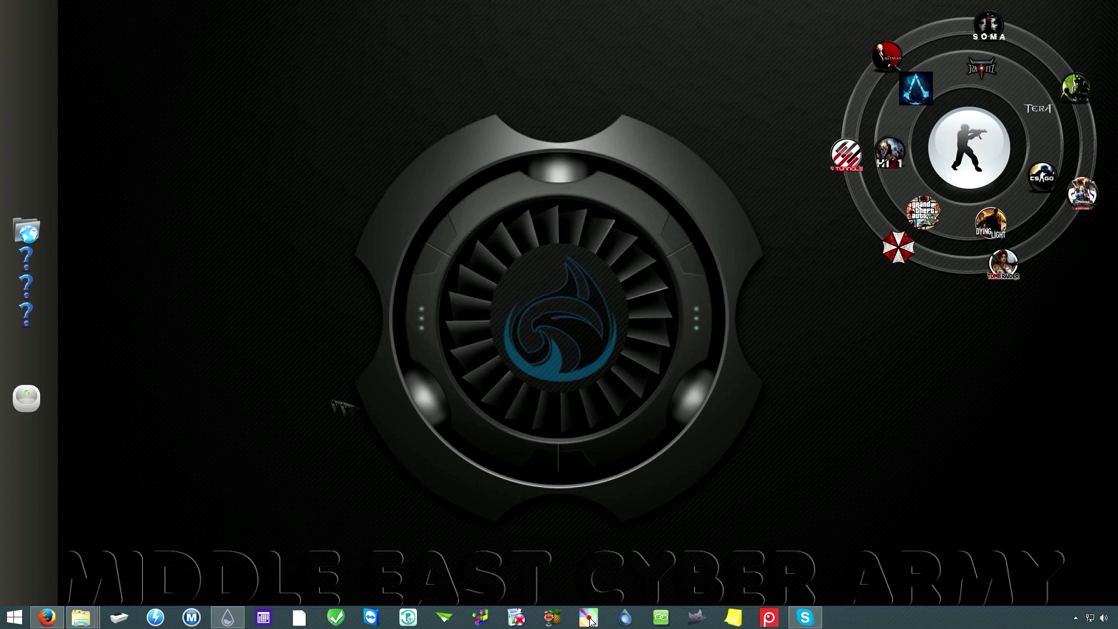
pyautogui.click(37, 236)
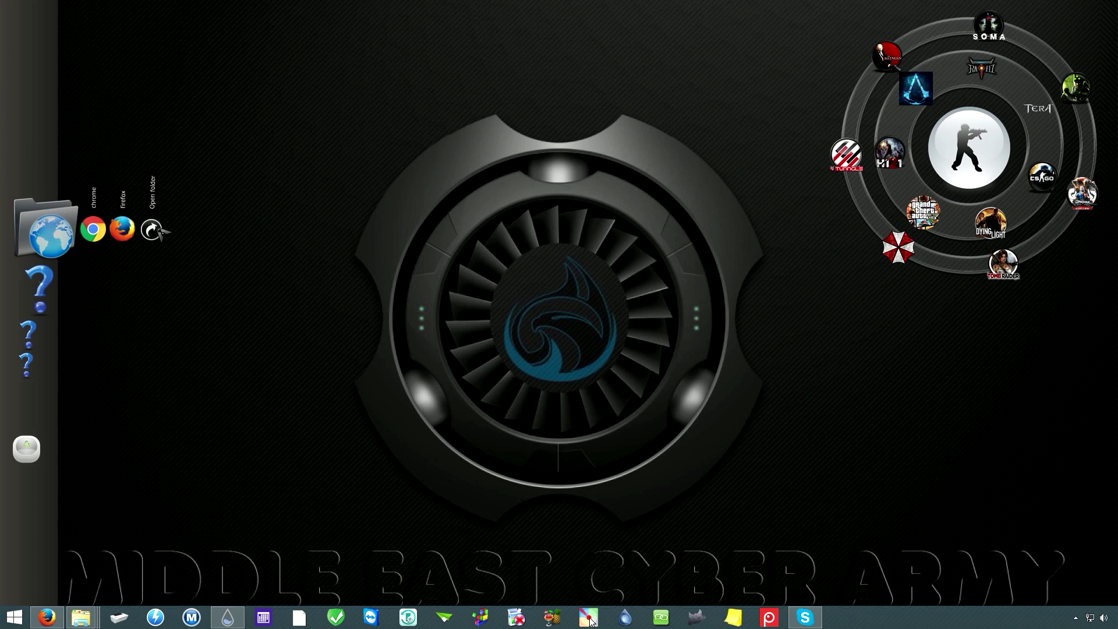
pyautogui.click(153, 231)
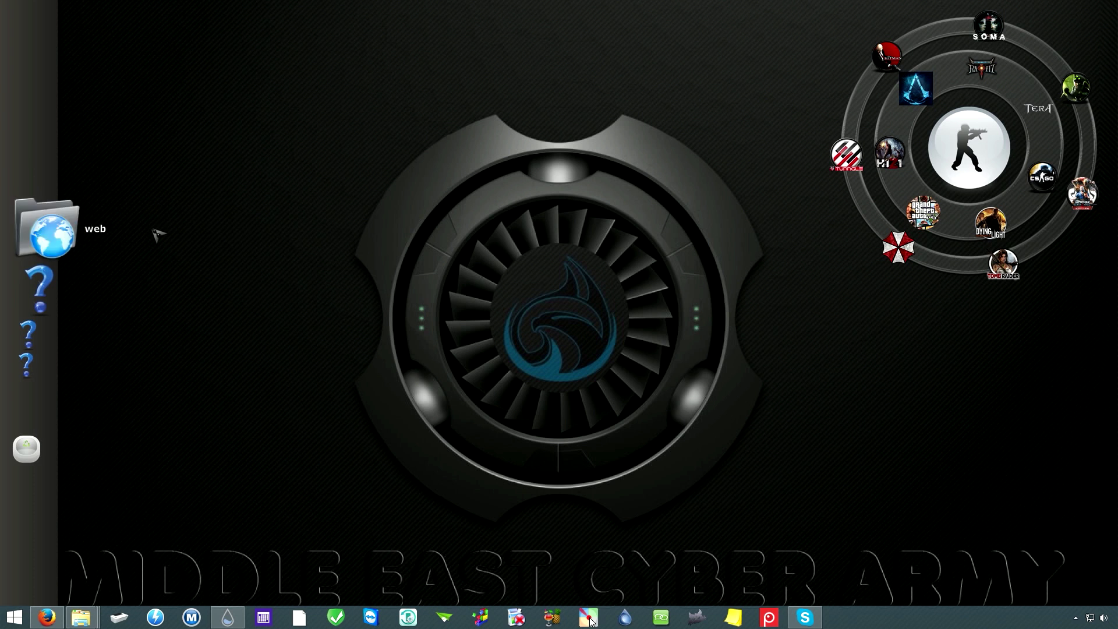
pyautogui.moveTo(341, 165); pyautogui.dragTo(532, 27)
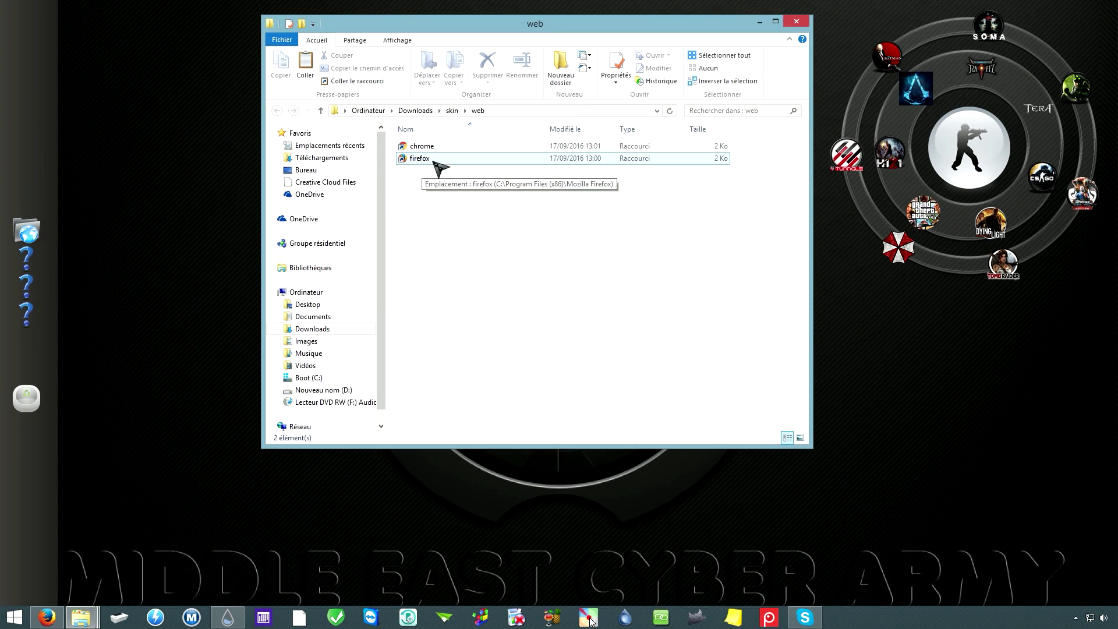
pyautogui.click(797, 22)
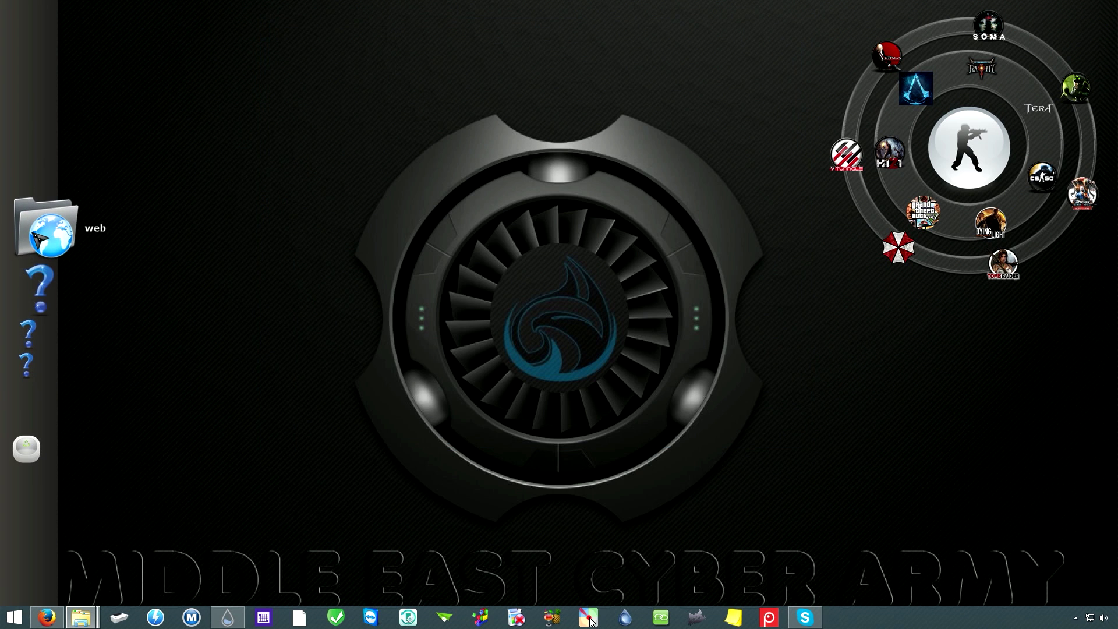
# Step: Switch the web stack's display mode from Automatic to Grid, then open the stack to check it
pyautogui.rightClick(45, 235)
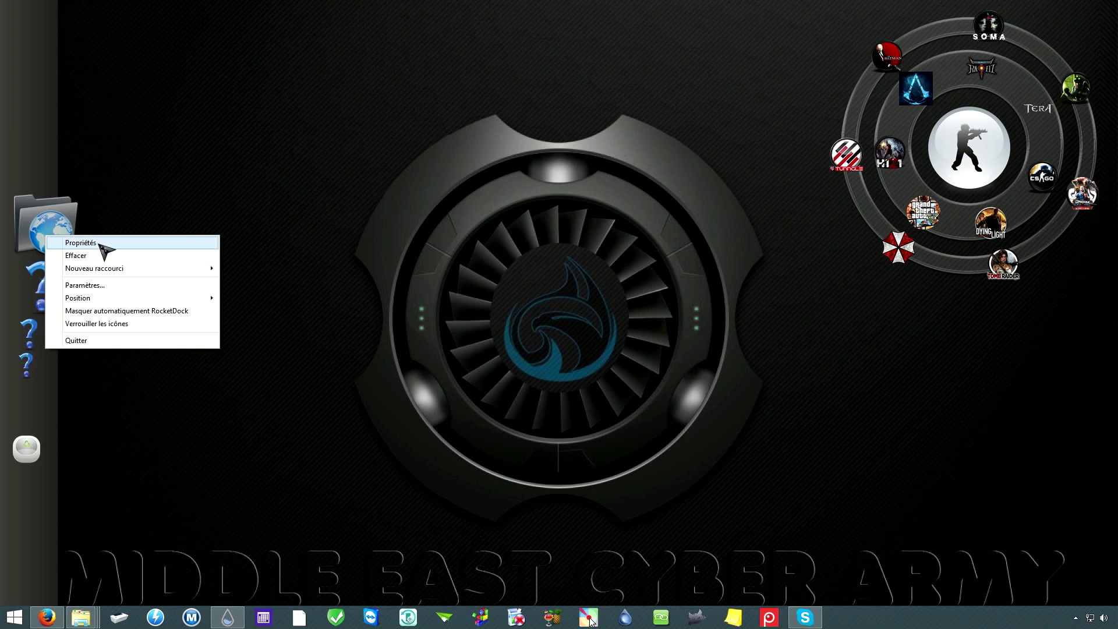
pyautogui.click(80, 243)
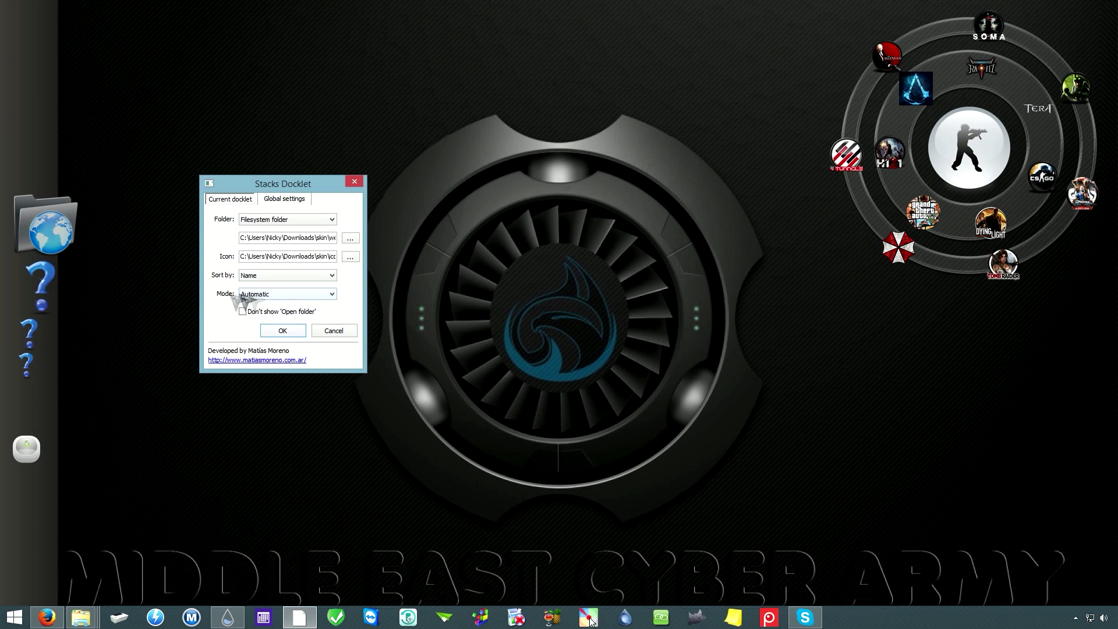
pyautogui.click(323, 294)
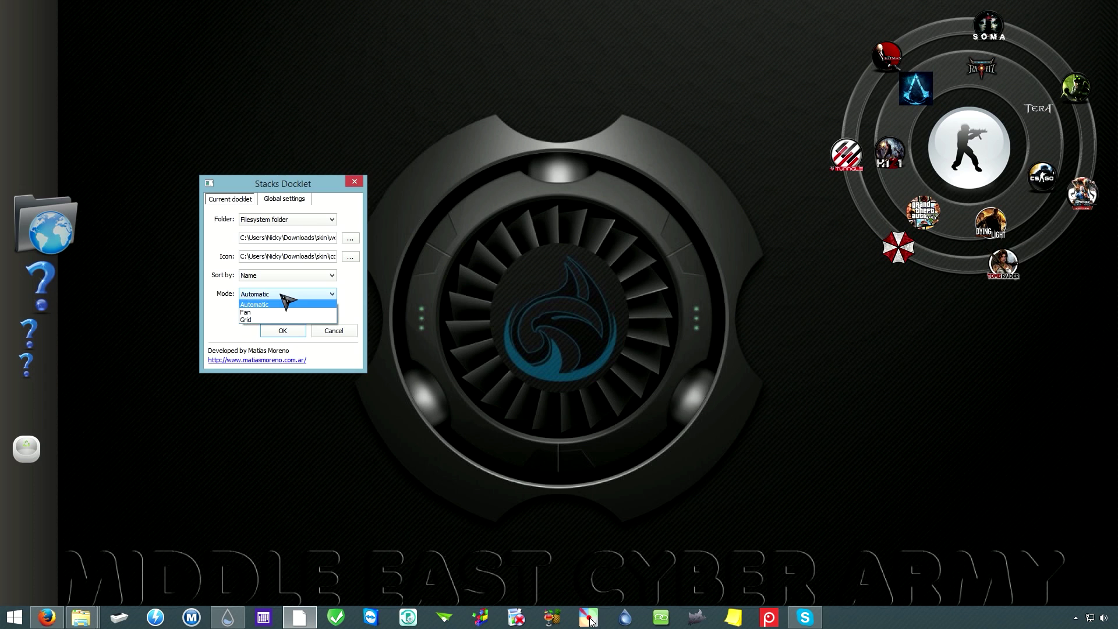
pyautogui.click(248, 320)
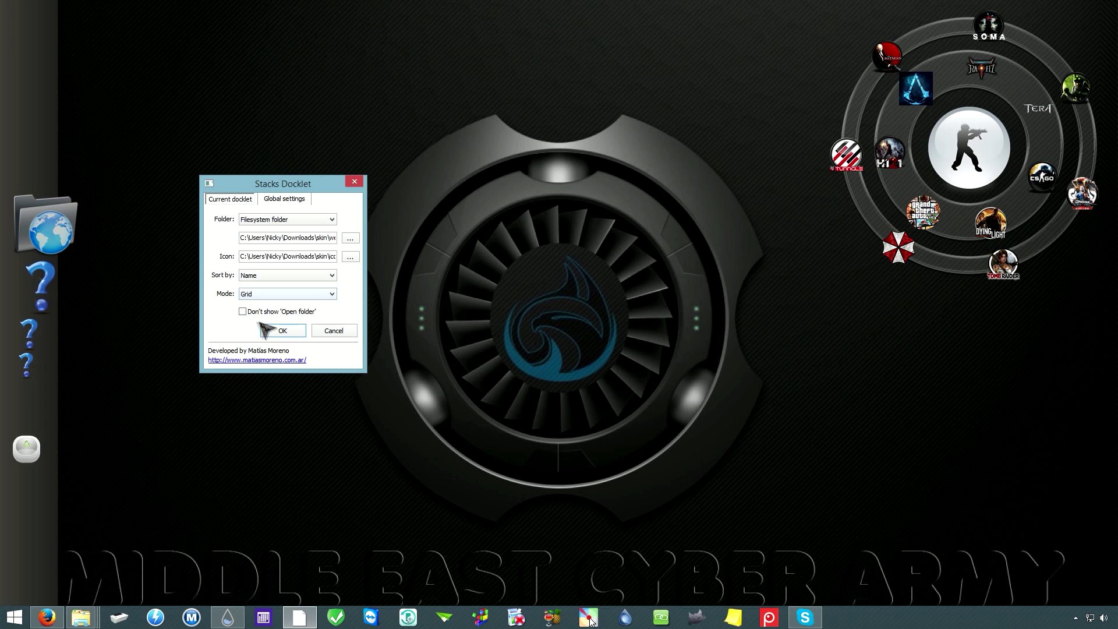
pyautogui.click(288, 338)
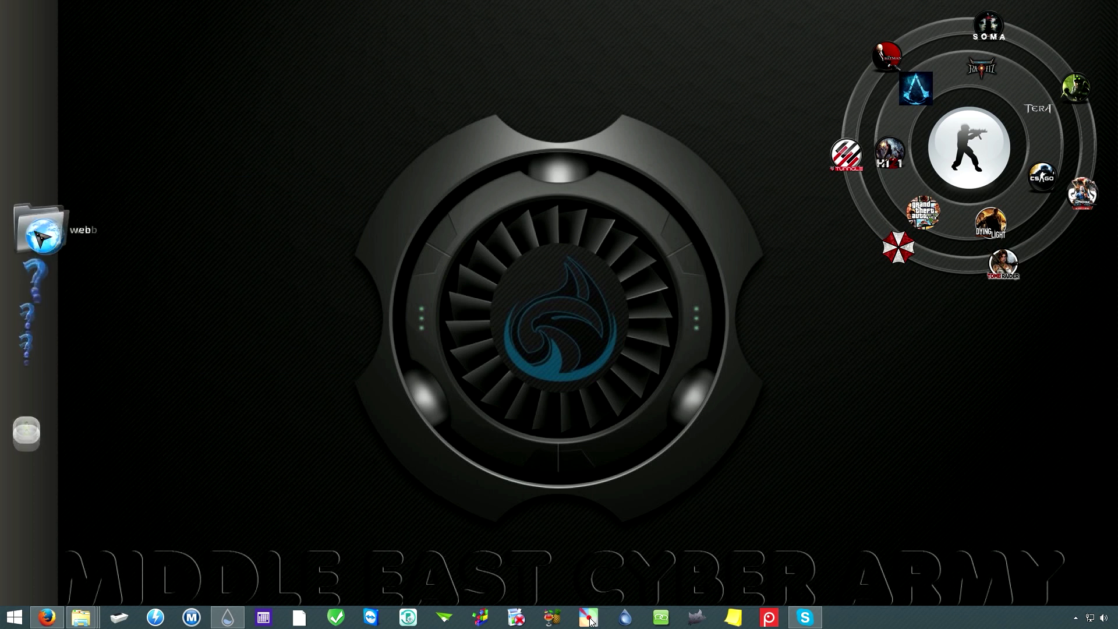
pyautogui.click(55, 230)
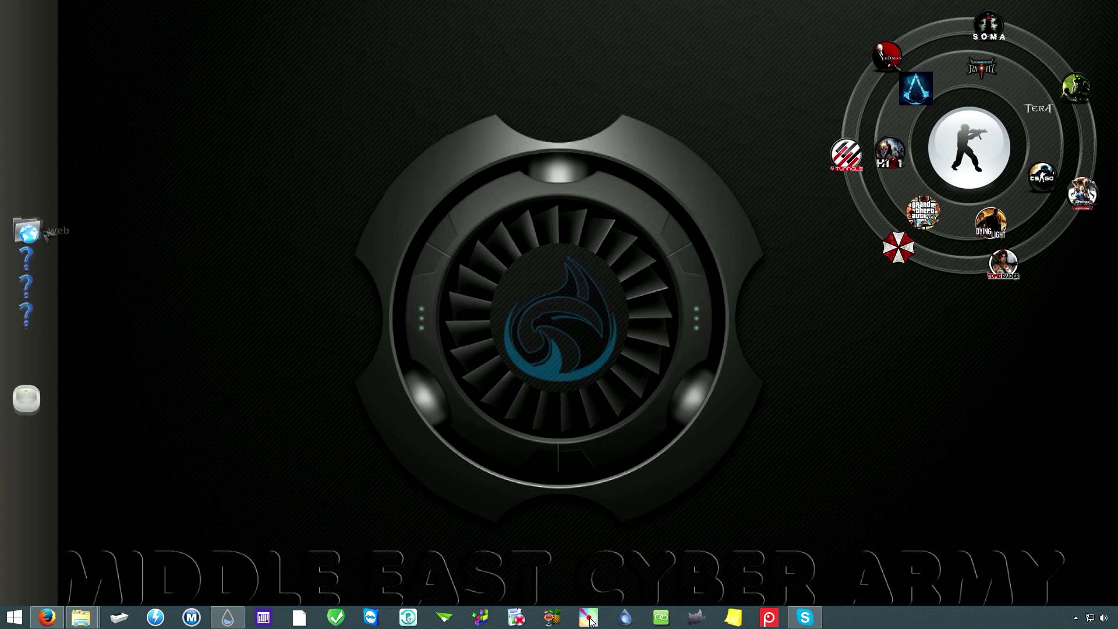
# Step: Add a new folder shortcut to the dock targeting Ordinateur
pyautogui.rightClick(22, 250)
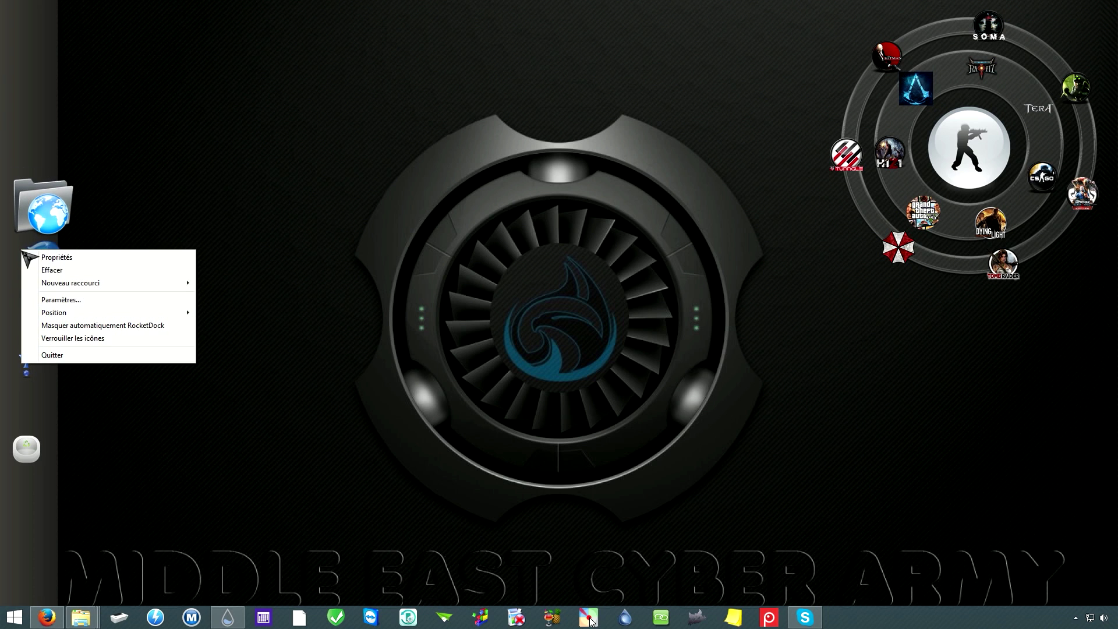
pyautogui.moveTo(159, 289)
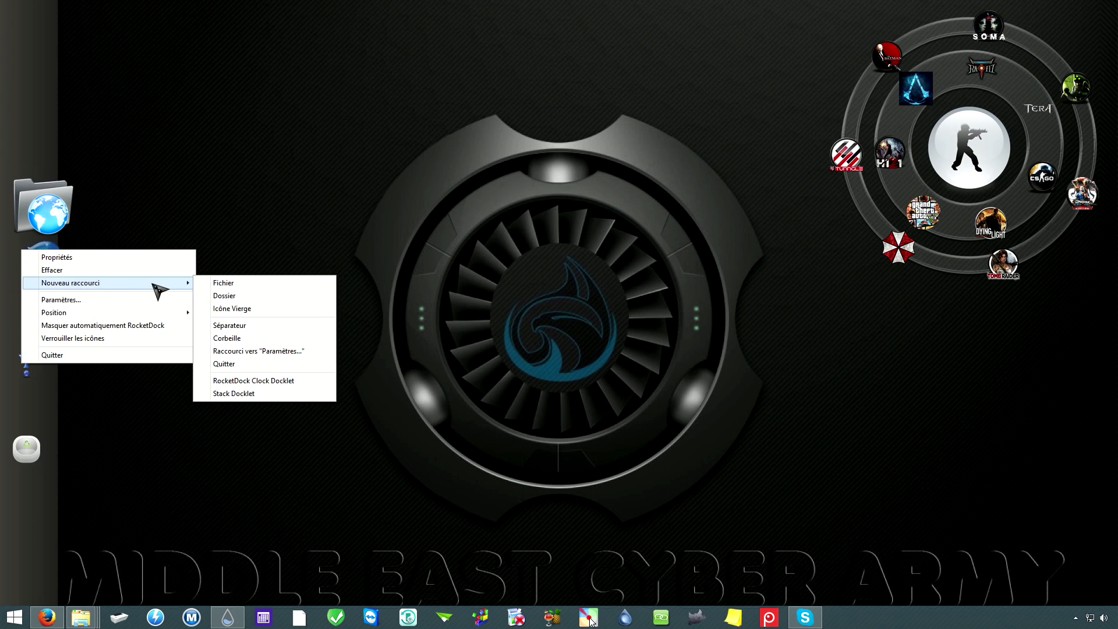
pyautogui.click(242, 296)
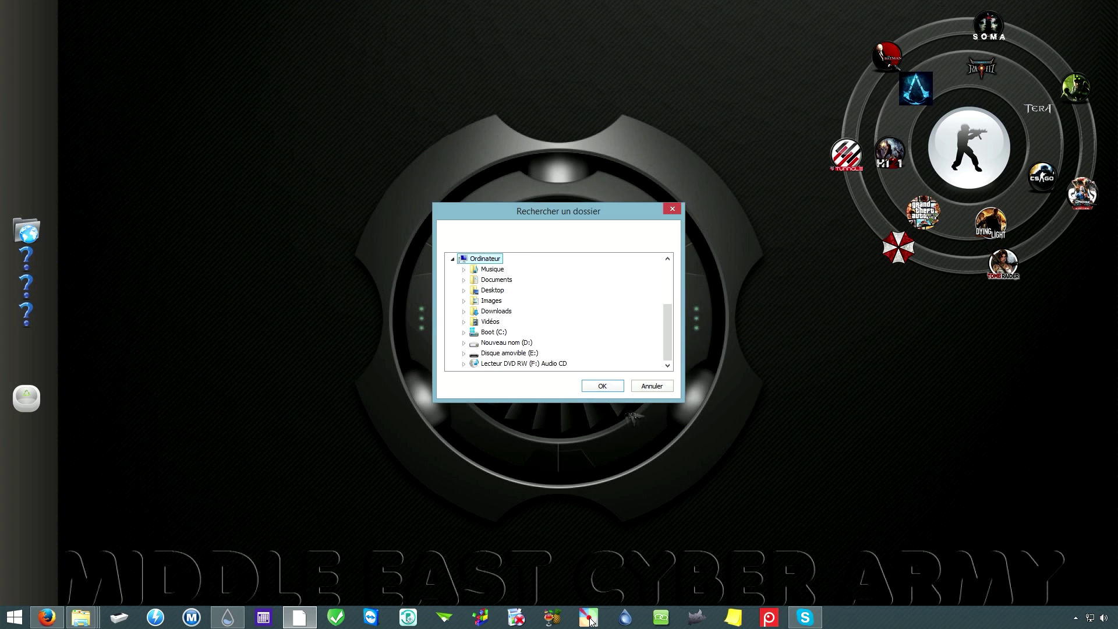
pyautogui.click(603, 386)
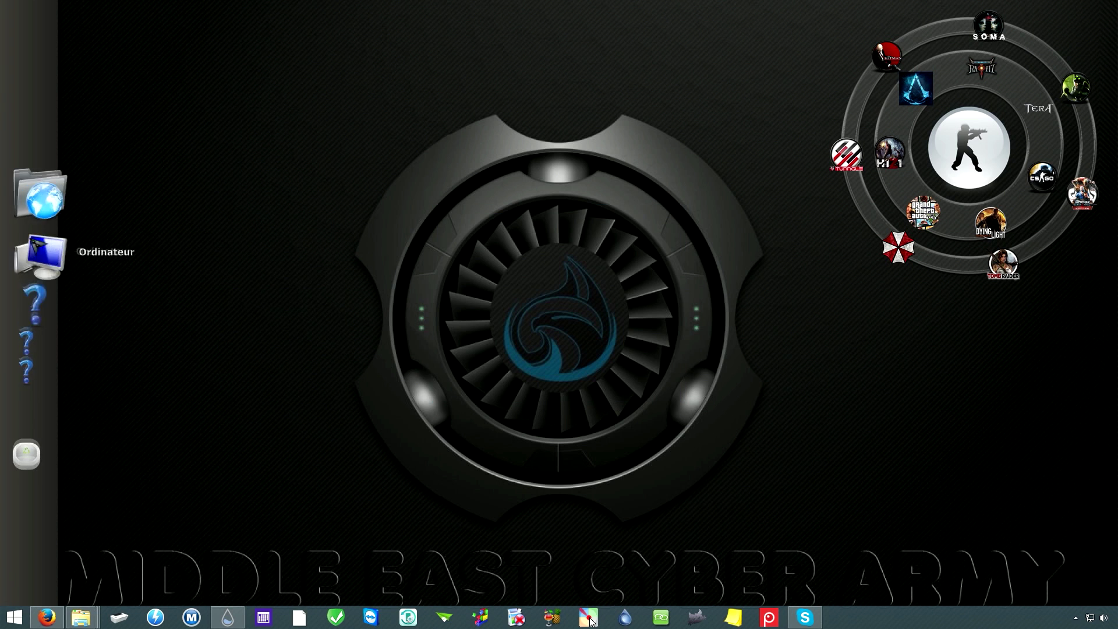
# Step: Open the new Ordinateur shortcut to check it shows the drives, then close that window
pyautogui.click(44, 255)
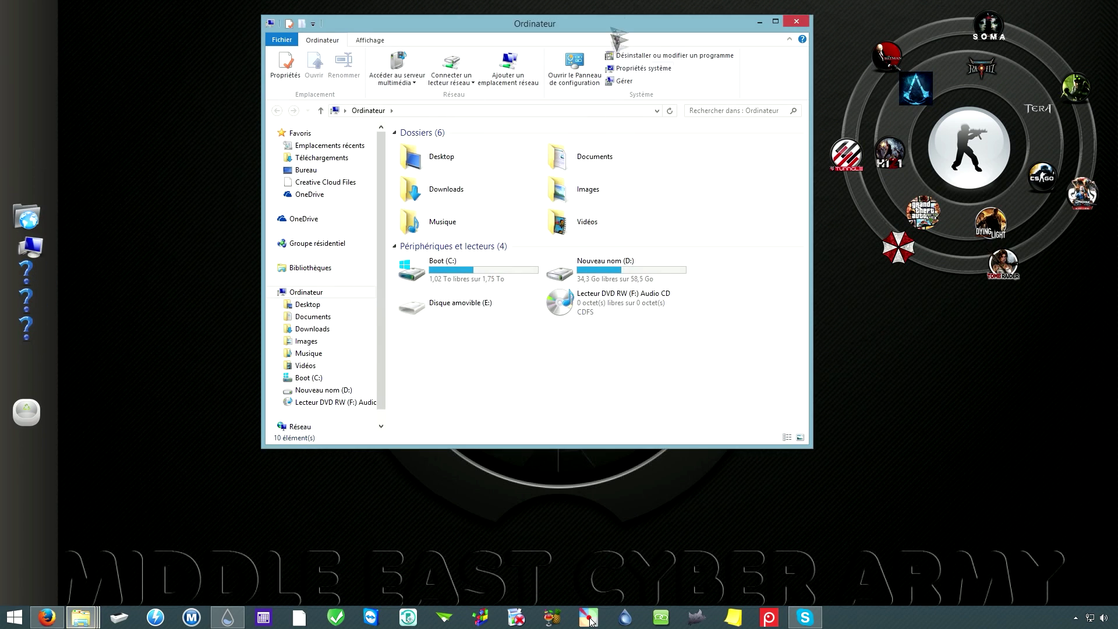
pyautogui.moveTo(605, 22); pyautogui.dragTo(613, 70)
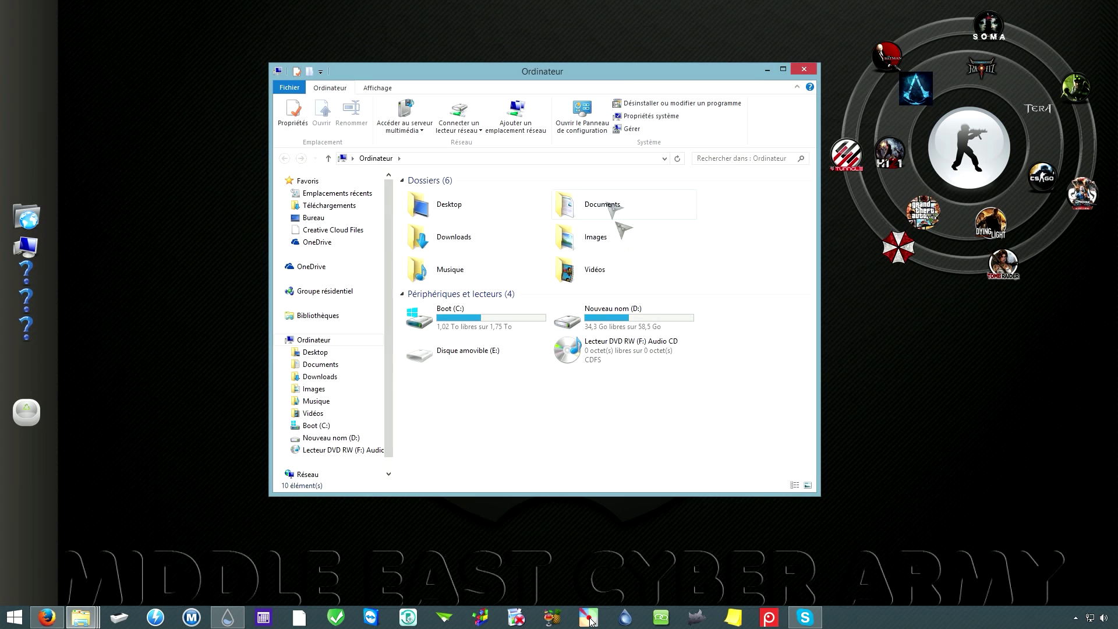
pyautogui.click(805, 69)
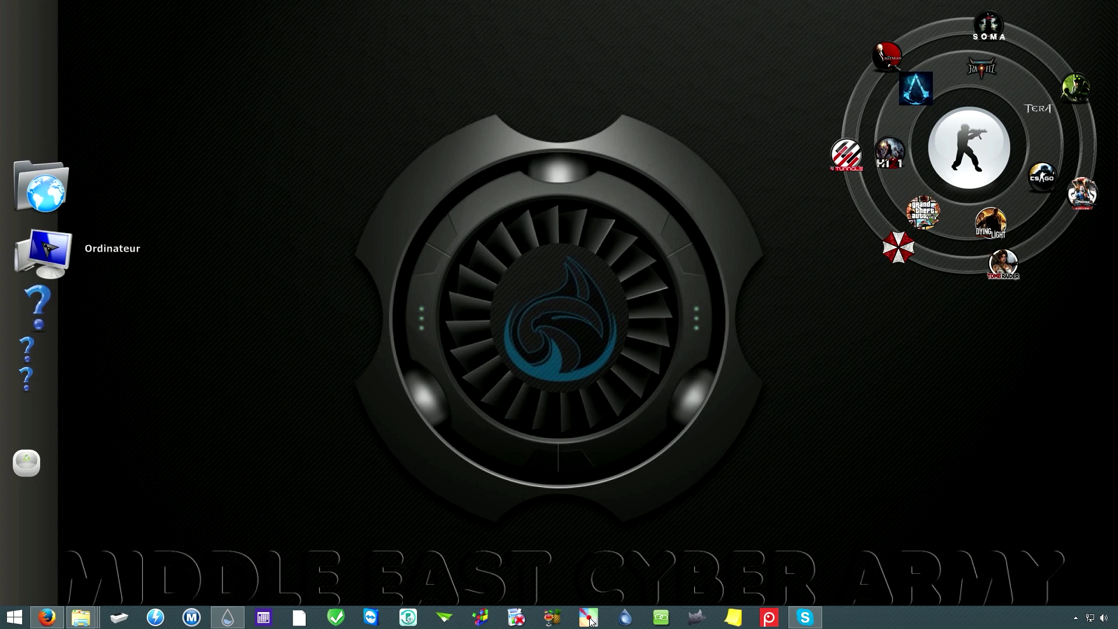
# Step: Set the Ordinateur shortcut's icon to 3D-Desktop_256x256.png from the skin\icon folder
pyautogui.rightClick(45, 243)
pyautogui.moveTo(112, 307)
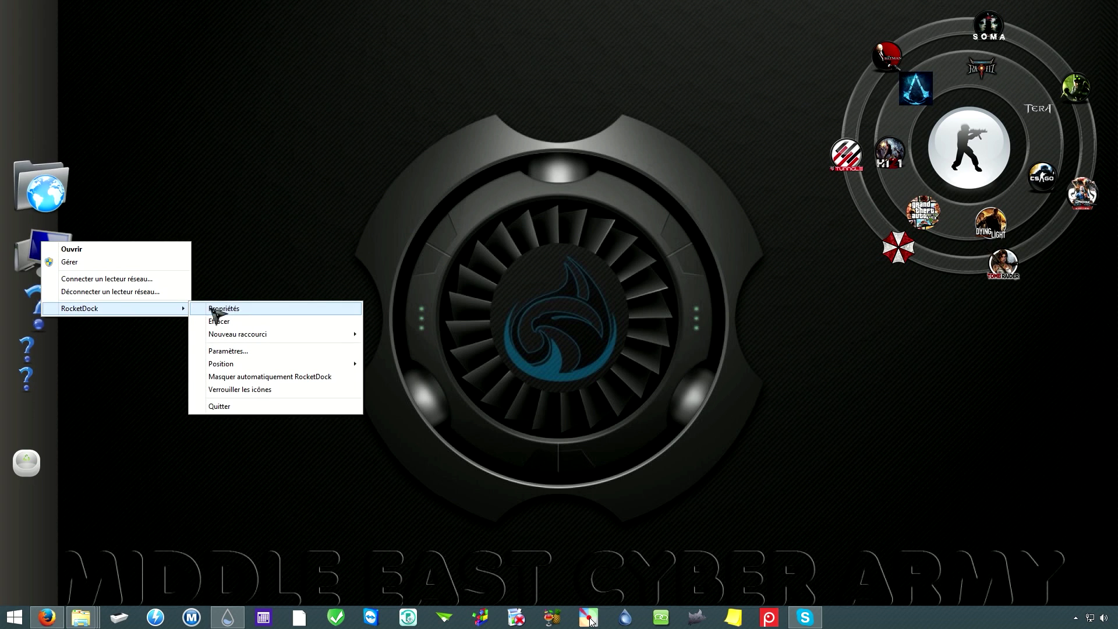
pyautogui.click(247, 318)
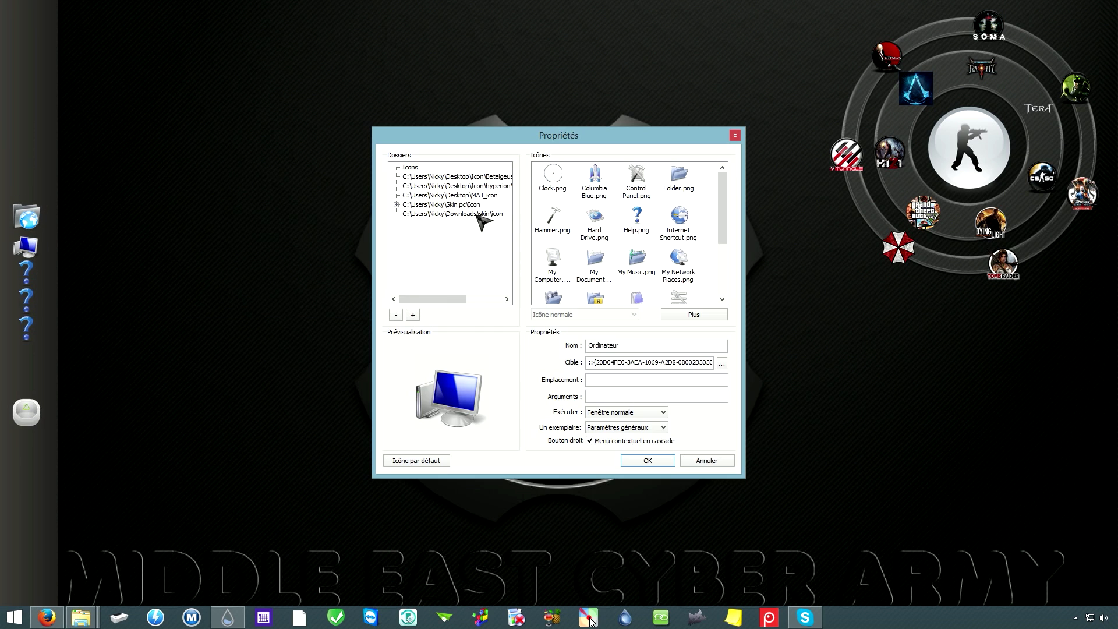
pyautogui.click(477, 217)
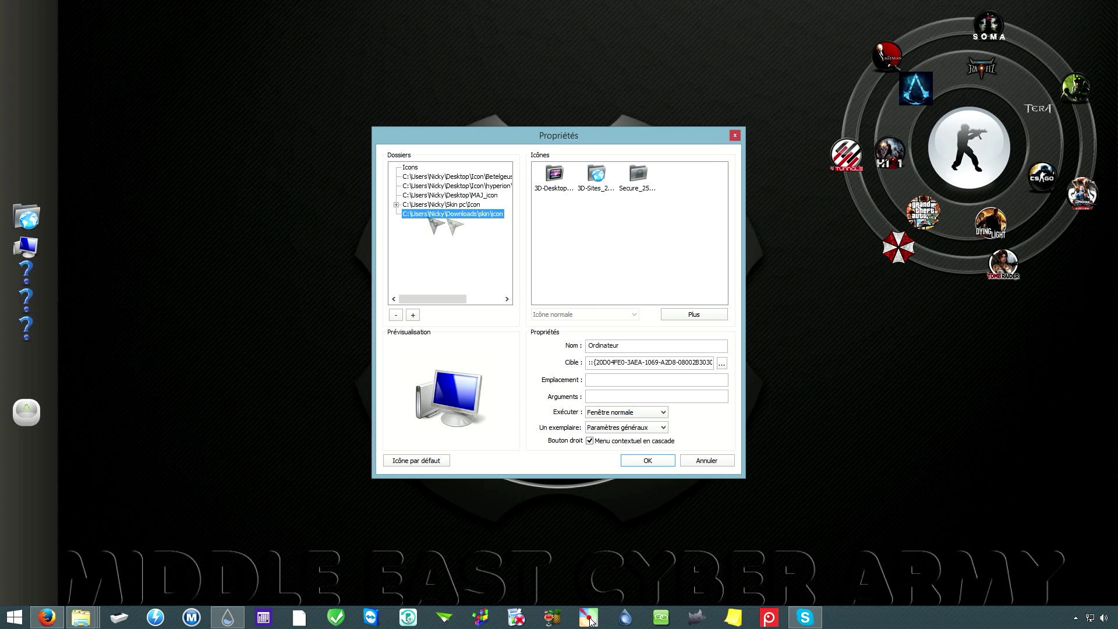
pyautogui.click(558, 187)
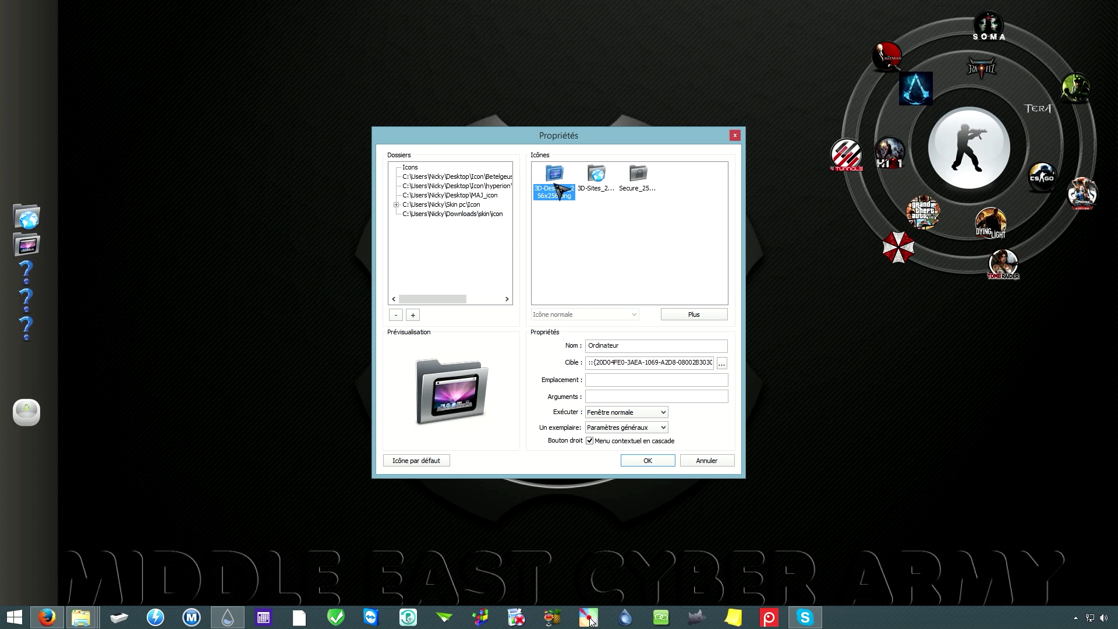
pyautogui.click(647, 461)
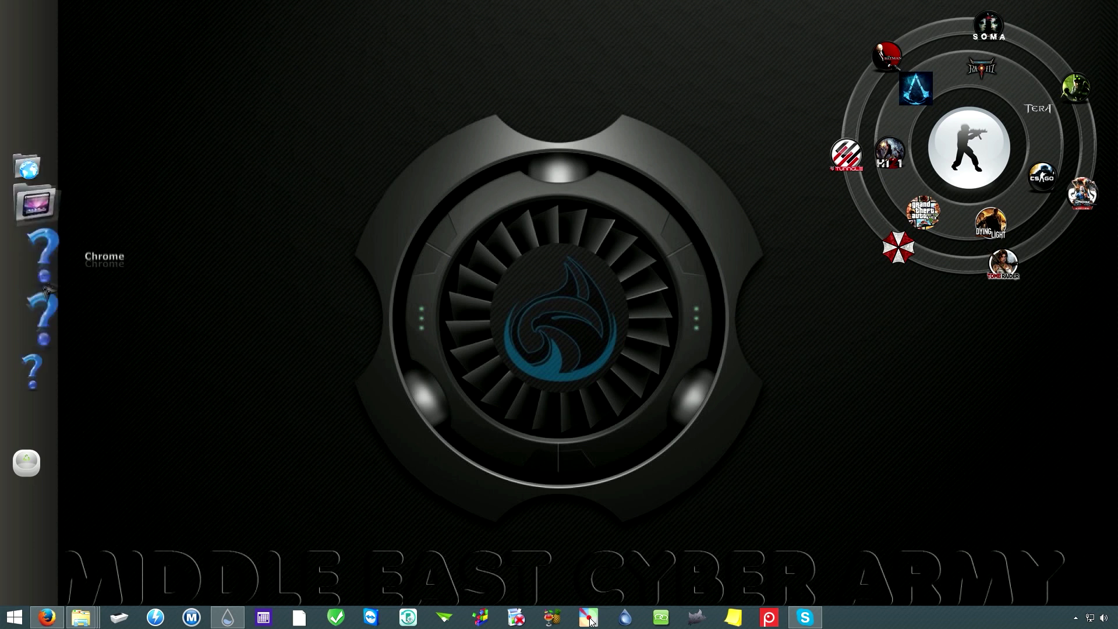
# Step: Open the skin folder from the Downloads window, then bring up the Windows Start screen
pyautogui.moveTo(87, 622)
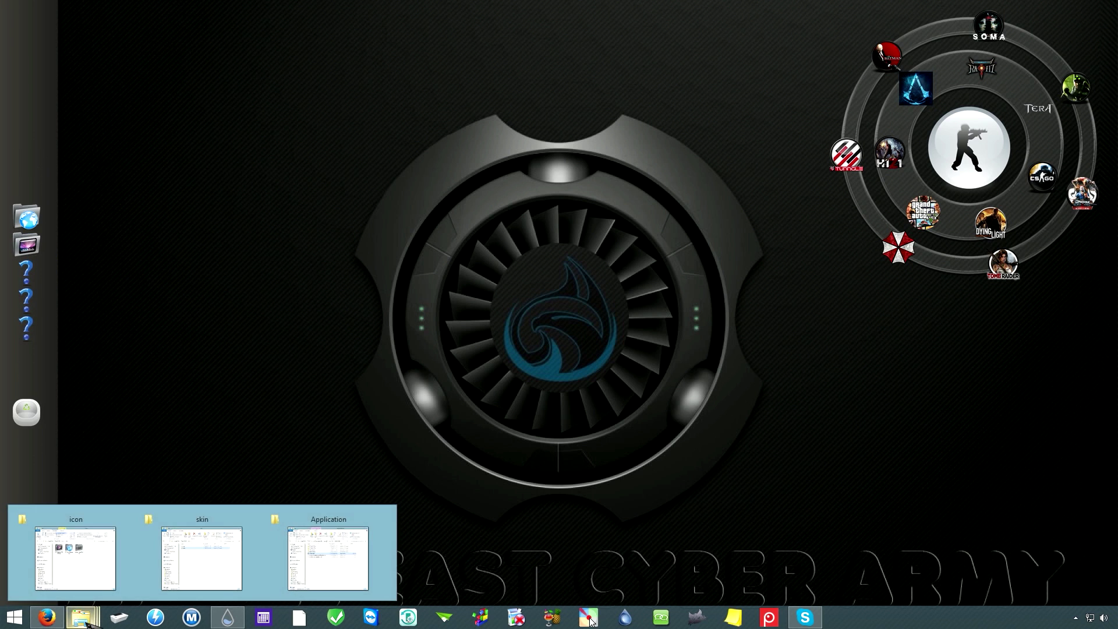
pyautogui.click(335, 559)
pyautogui.moveTo(878, 9); pyautogui.dragTo(705, 45)
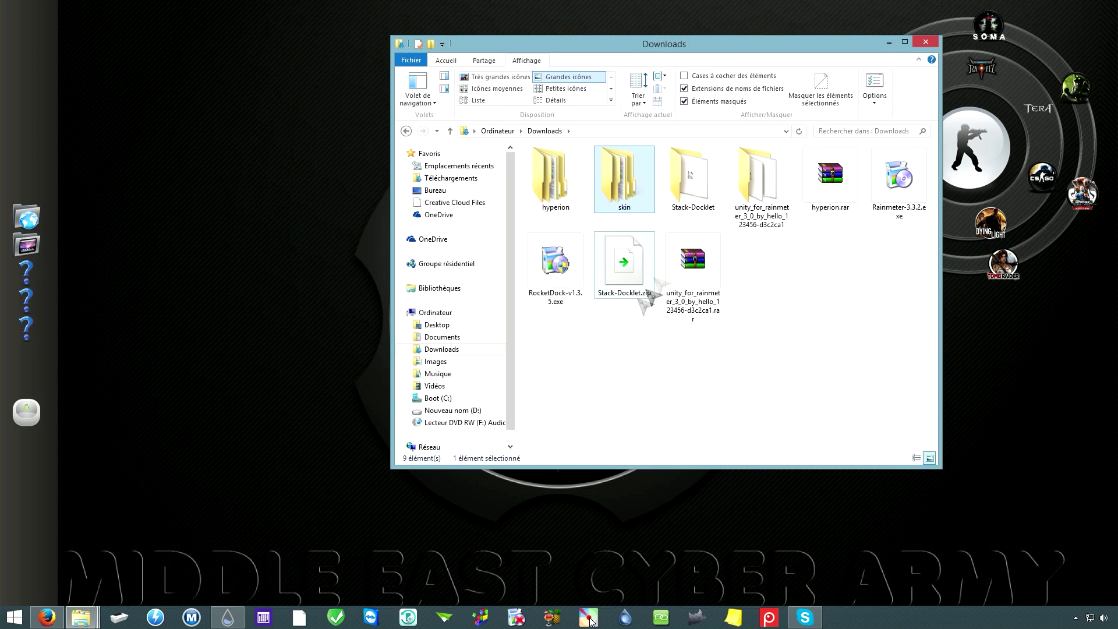
pyautogui.doubleClick(633, 185)
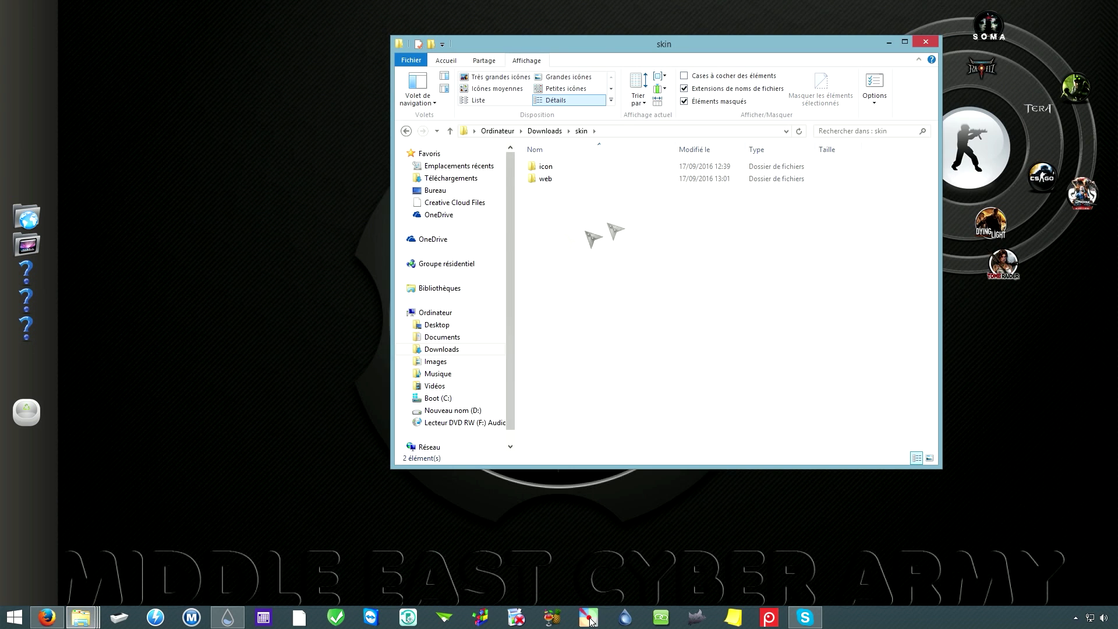
pyautogui.moveTo(606, 35); pyautogui.dragTo(531, 23)
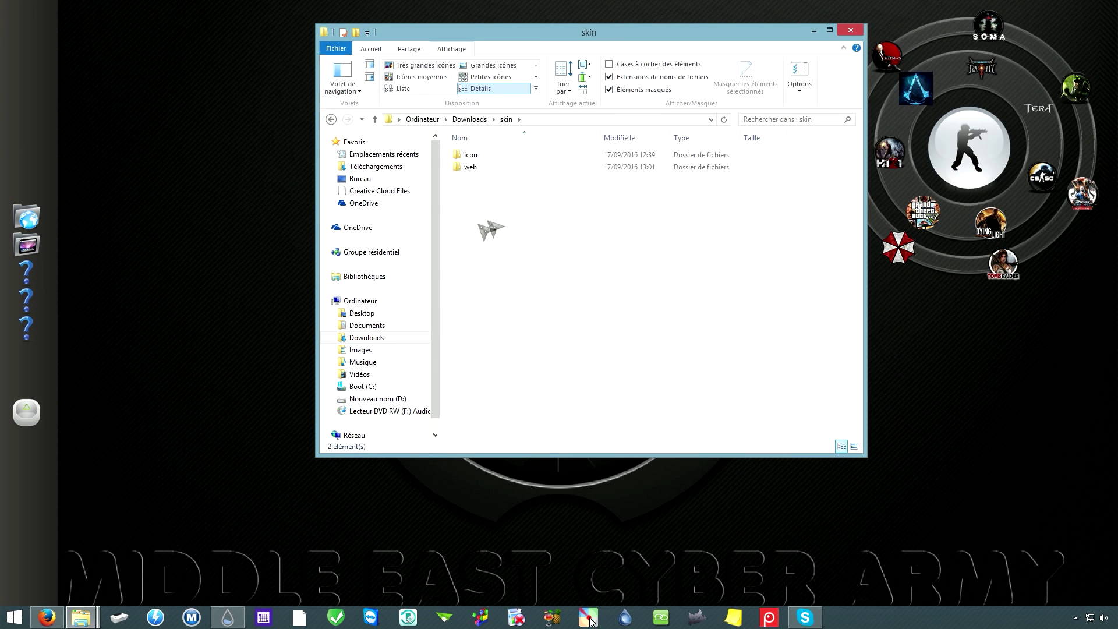
pyautogui.press('super')
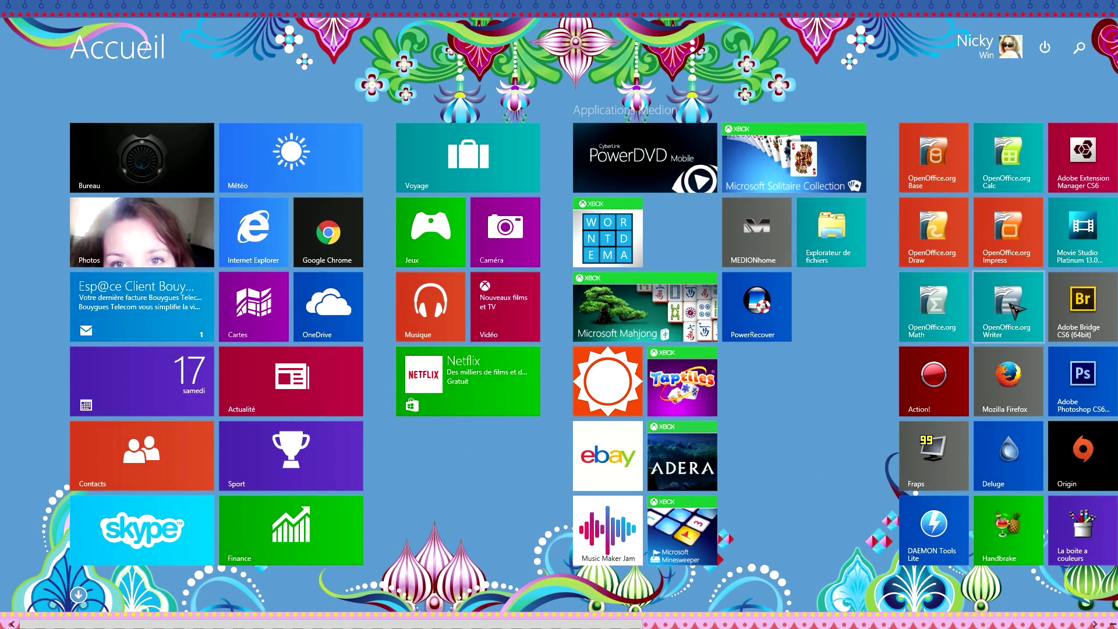
# Step: Save the blank Writer document as mdp in Downloads\skin and type 'eazeazqfsf' into it
pyautogui.press('super')
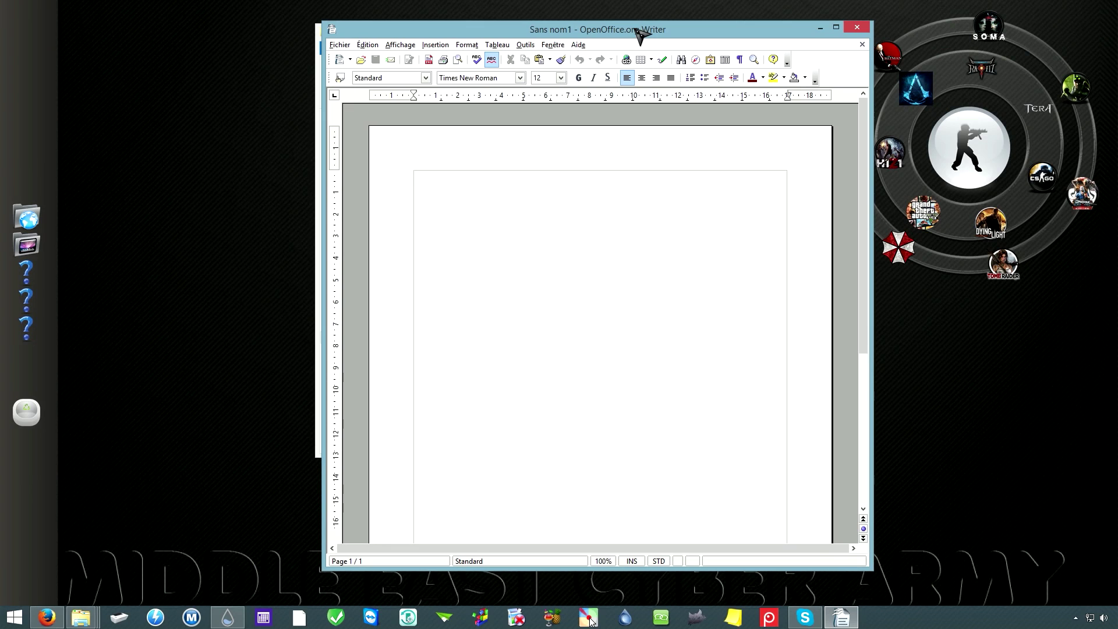
pyautogui.click(338, 46)
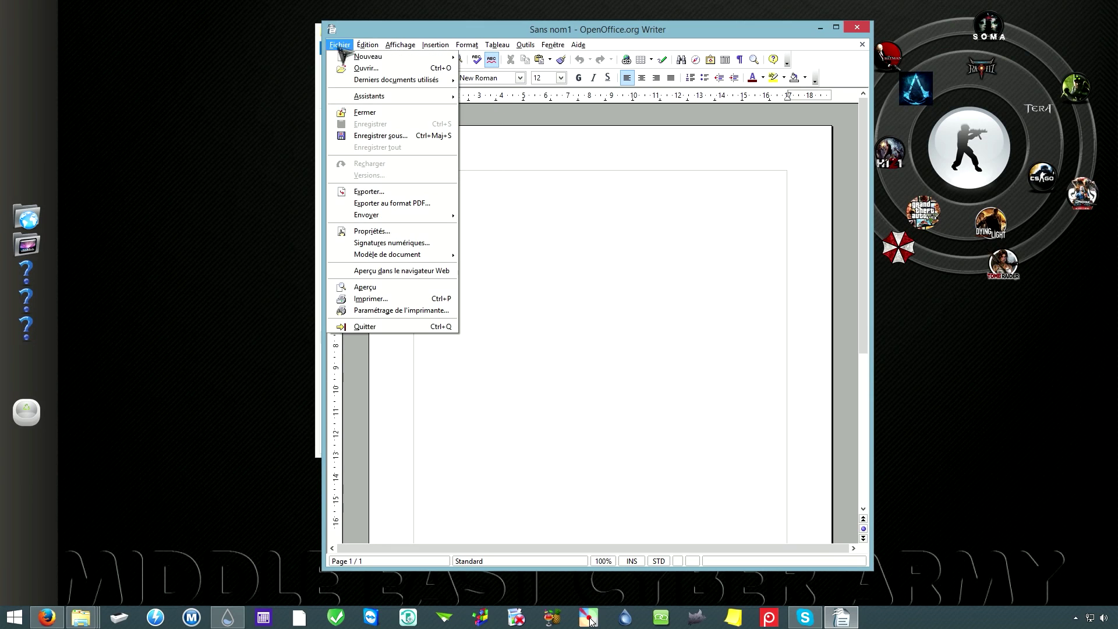
pyautogui.click(384, 140)
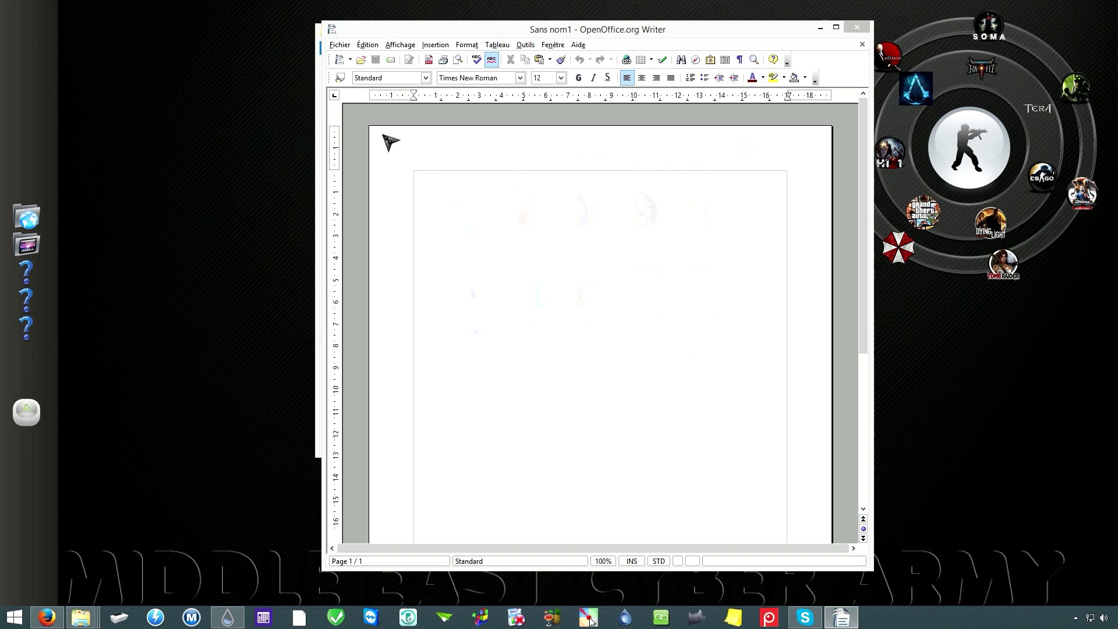
pyautogui.doubleClick(669, 233)
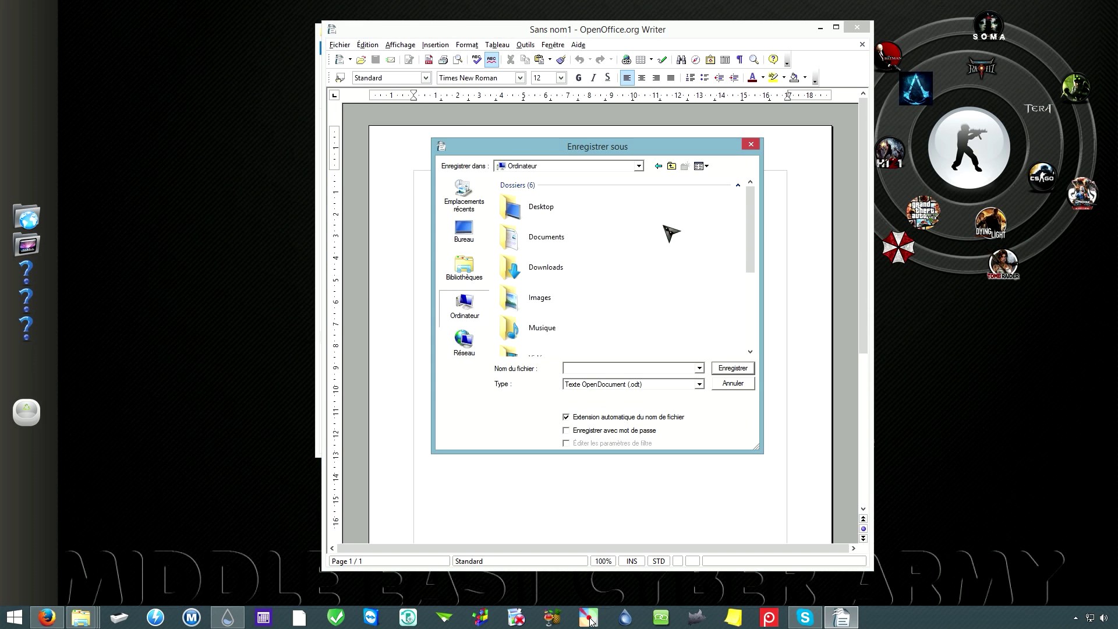
pyautogui.doubleClick(557, 275)
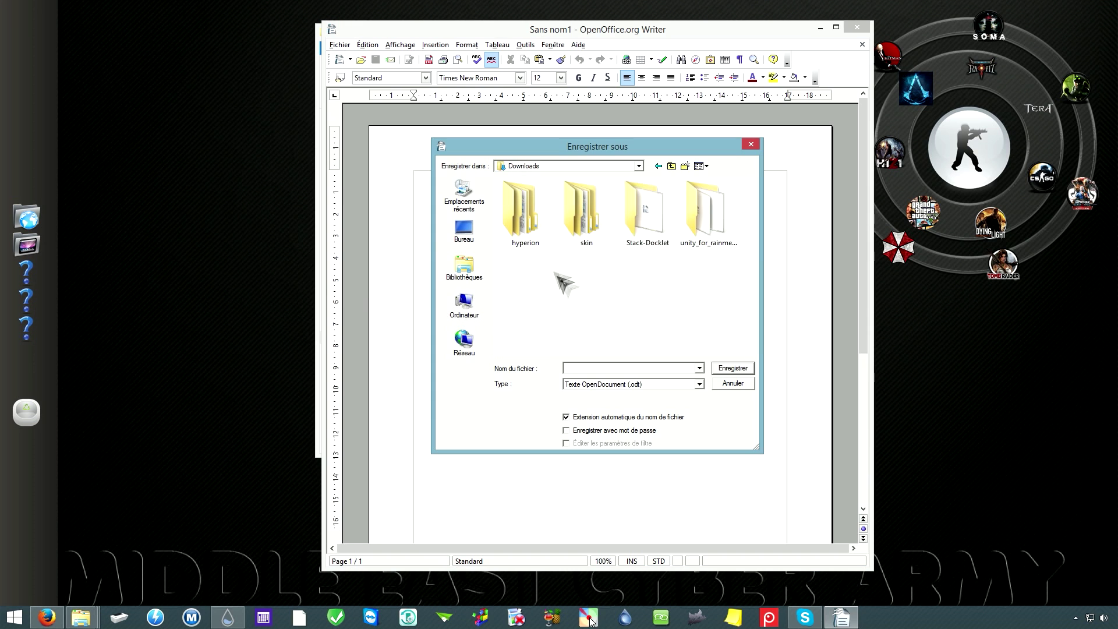
pyautogui.doubleClick(582, 213)
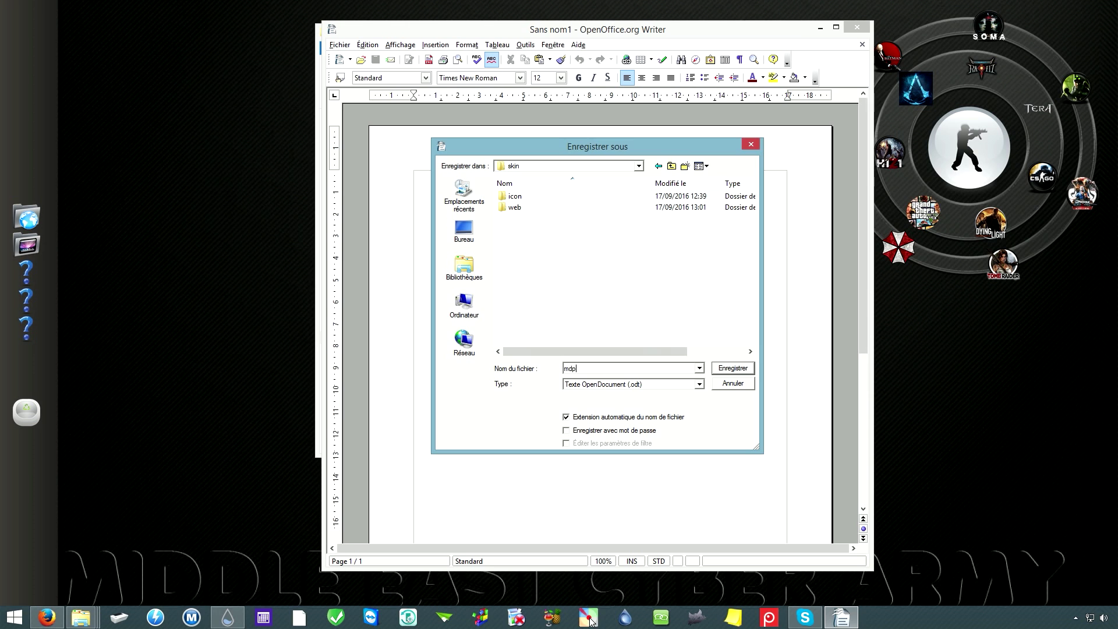
pyautogui.click(737, 369)
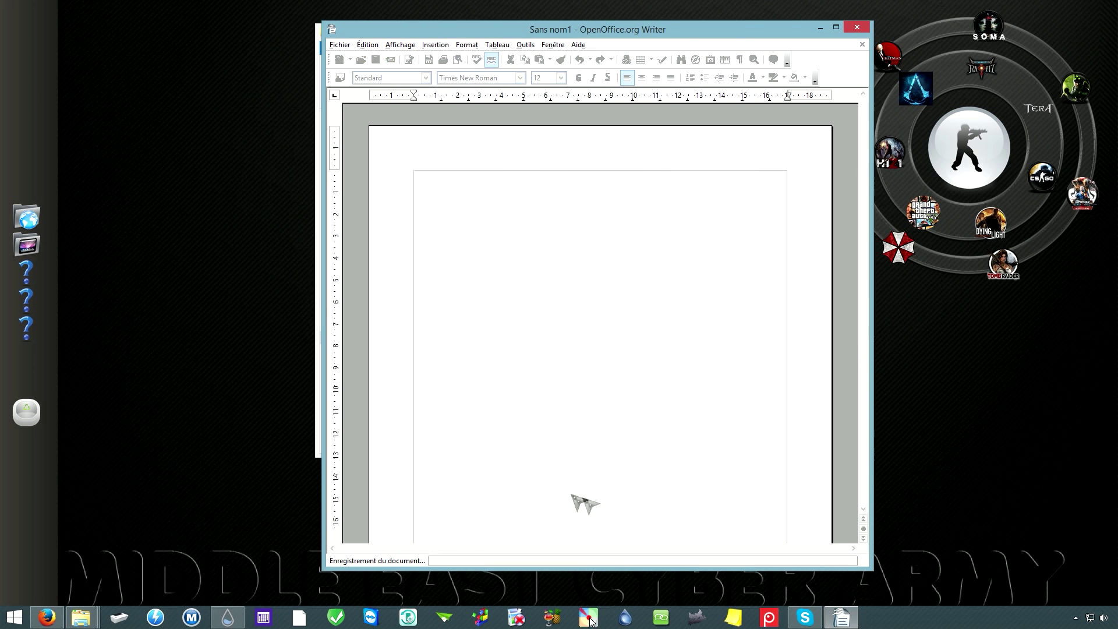
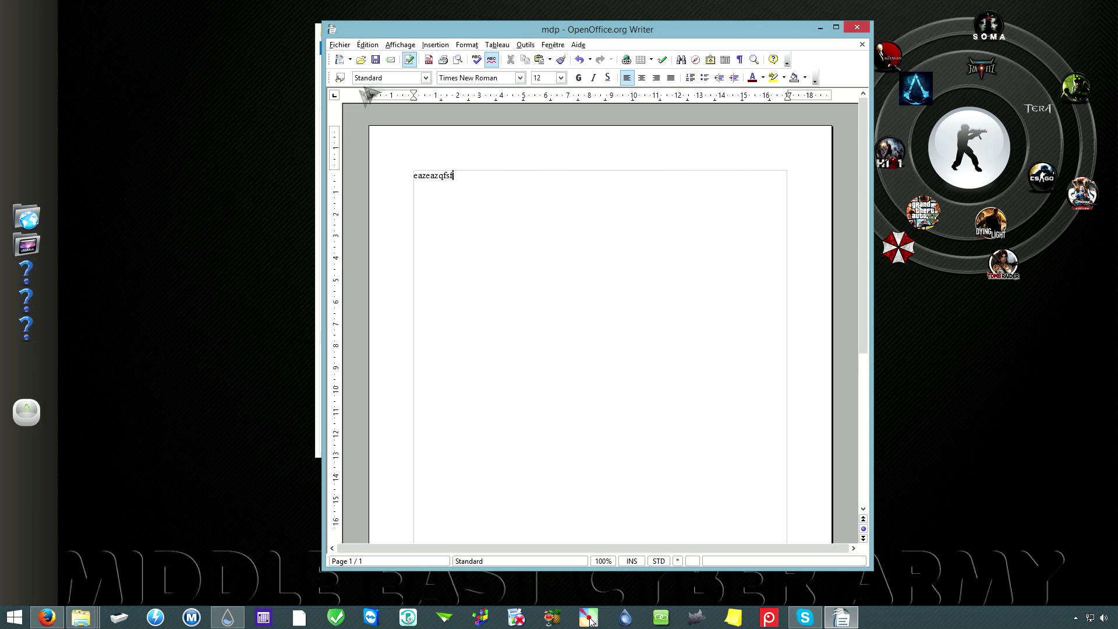
# Step: Close the mdp document and select the saved mdp.odt in the skin folder
pyautogui.click(857, 27)
pyautogui.click(480, 180)
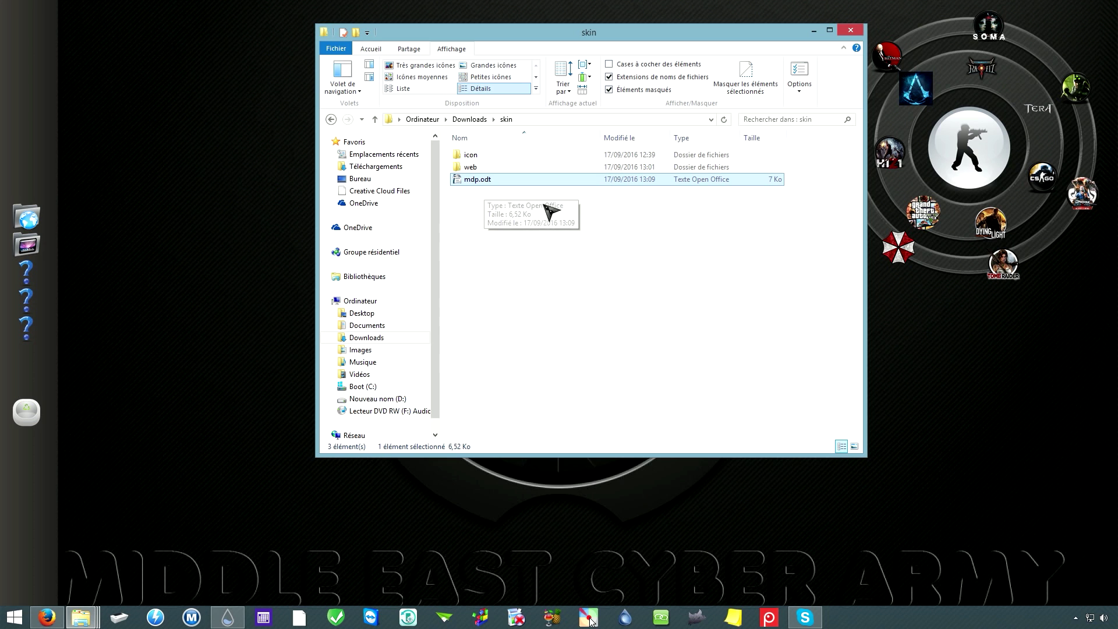
# Step: Start a new file shortcut on the dock and select mdp.odt in Downloads\skin
pyautogui.rightClick(32, 265)
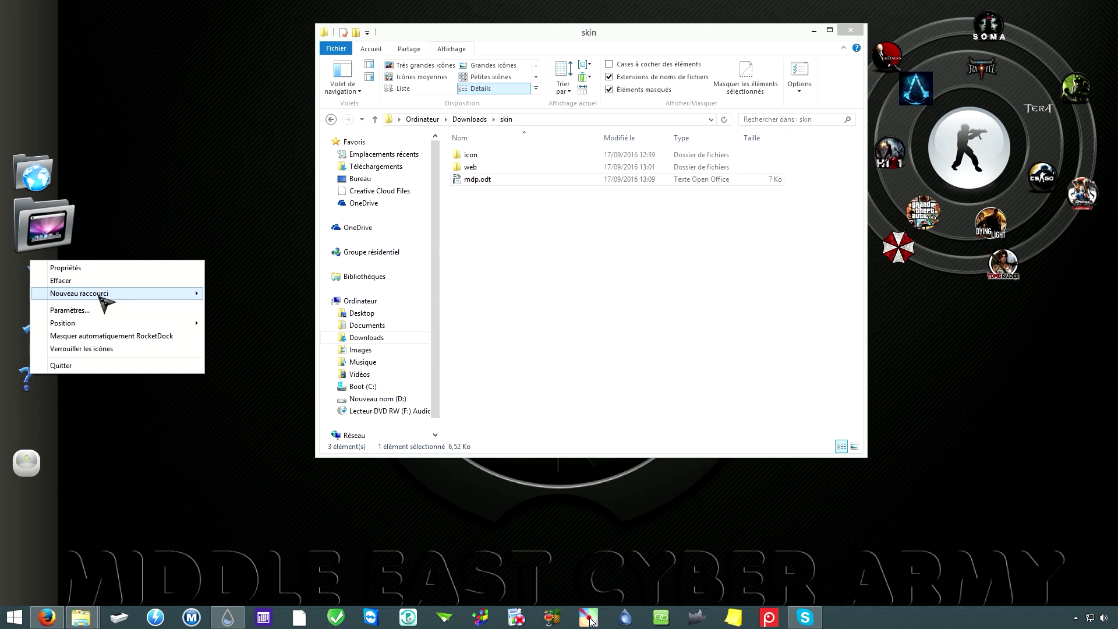
pyautogui.moveTo(104, 298)
pyautogui.click(235, 297)
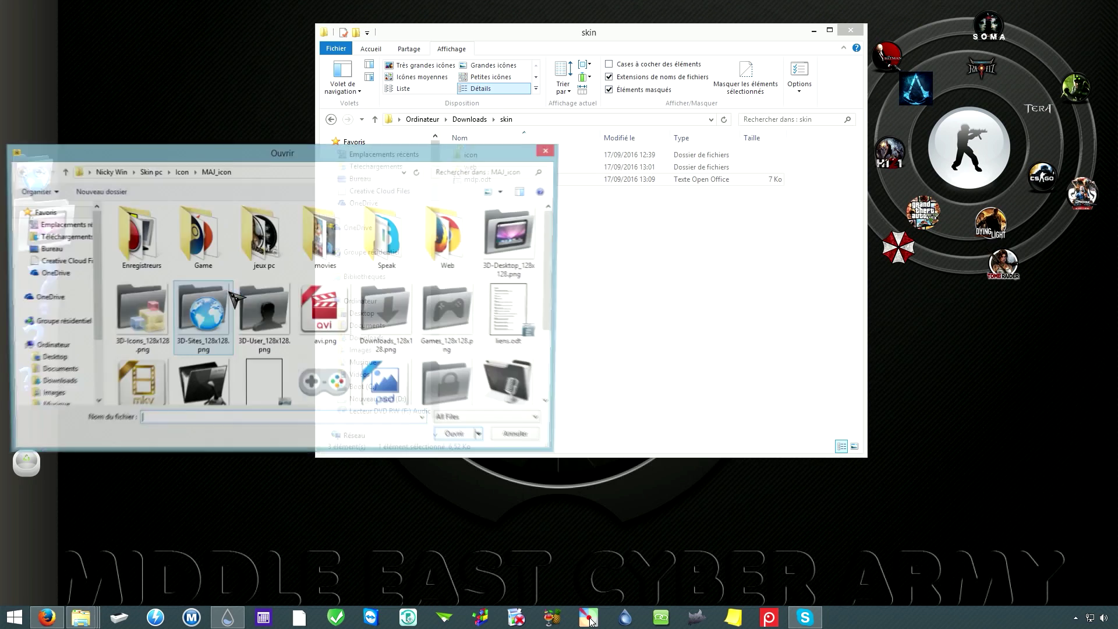
pyautogui.moveTo(382, 150); pyautogui.dragTo(641, 131)
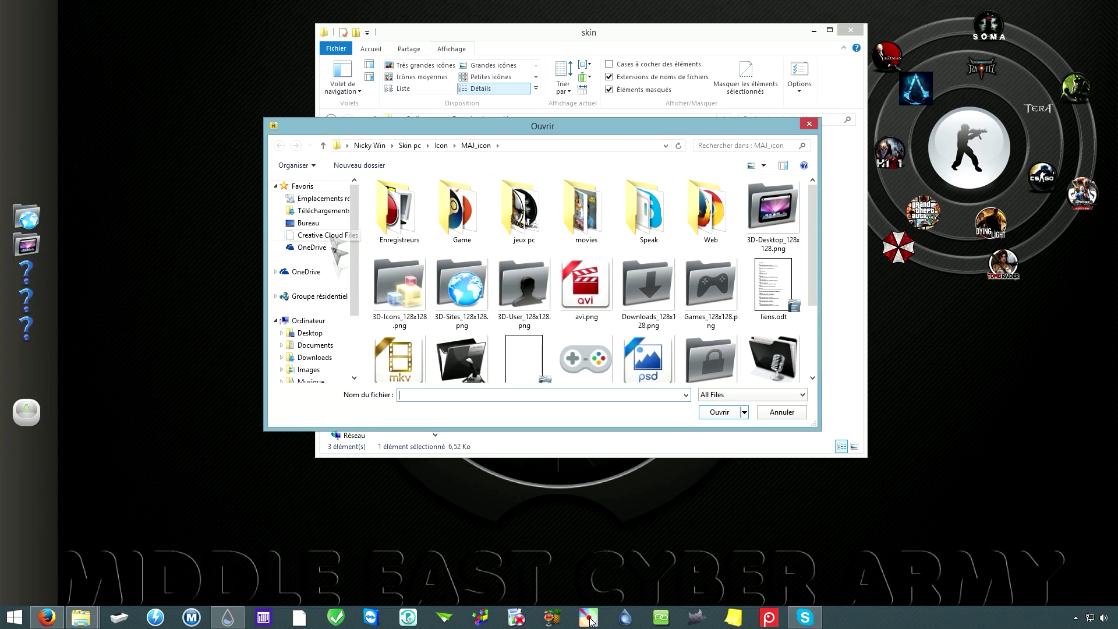
pyautogui.click(318, 358)
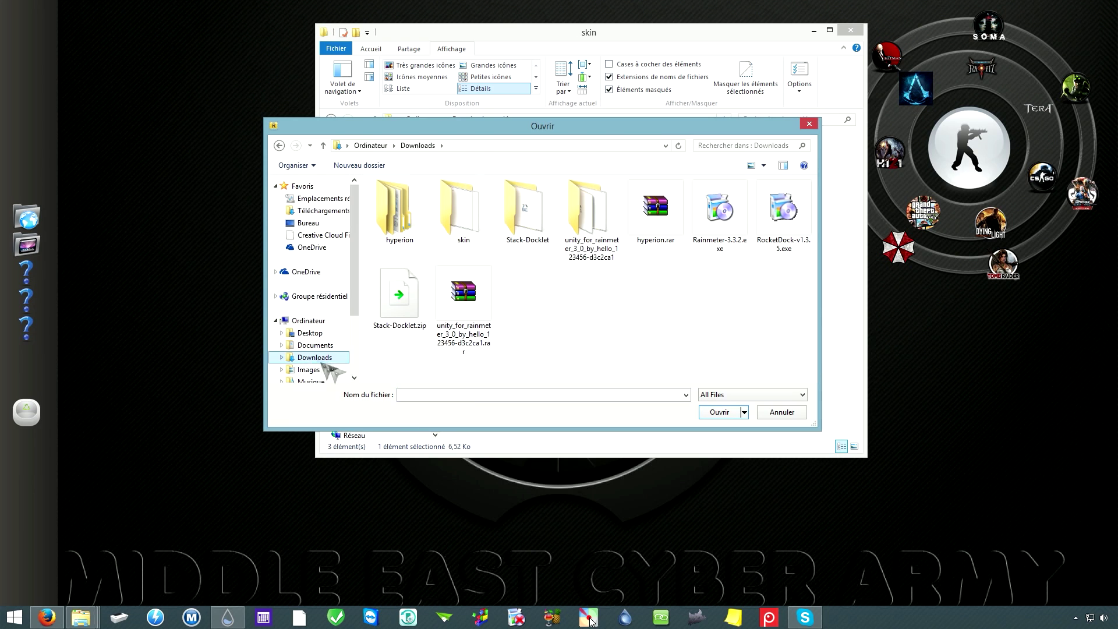
pyautogui.click(470, 223)
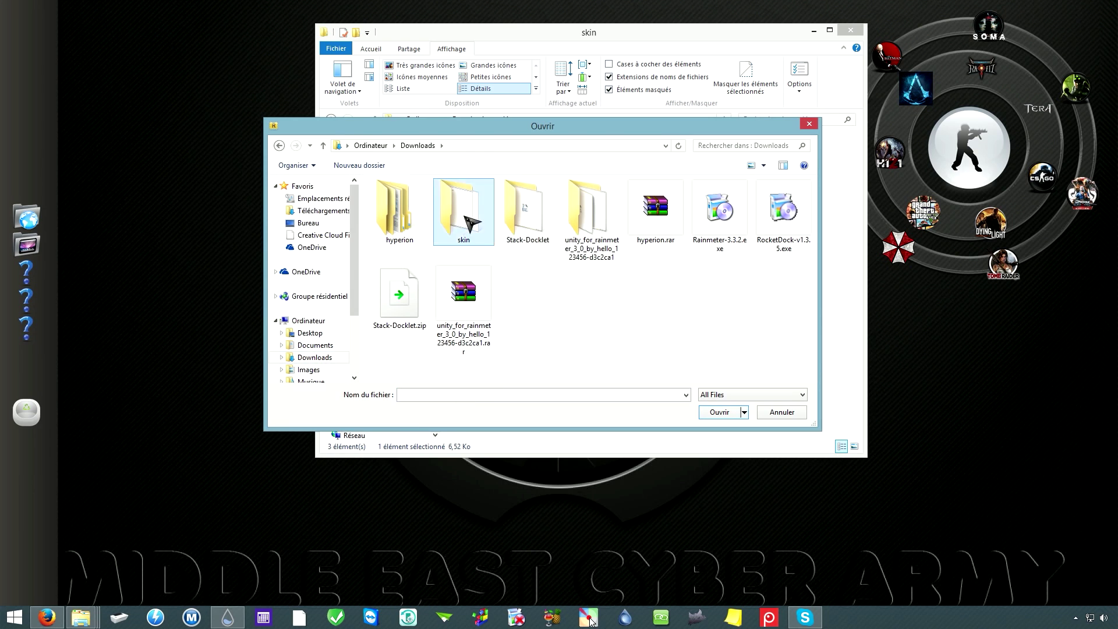
pyautogui.doubleClick(466, 218)
pyautogui.click(400, 224)
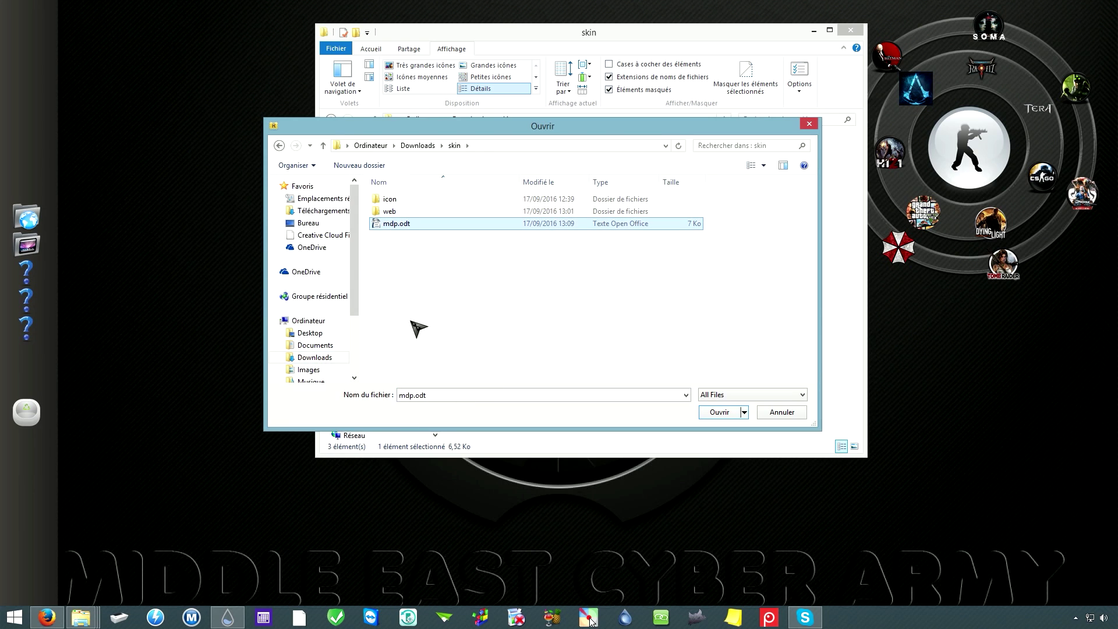
# Step: Reselect mdp.odt from Downloads\skin, confirm it as the dock shortcut, and minimize Explorer
pyautogui.click(311, 323)
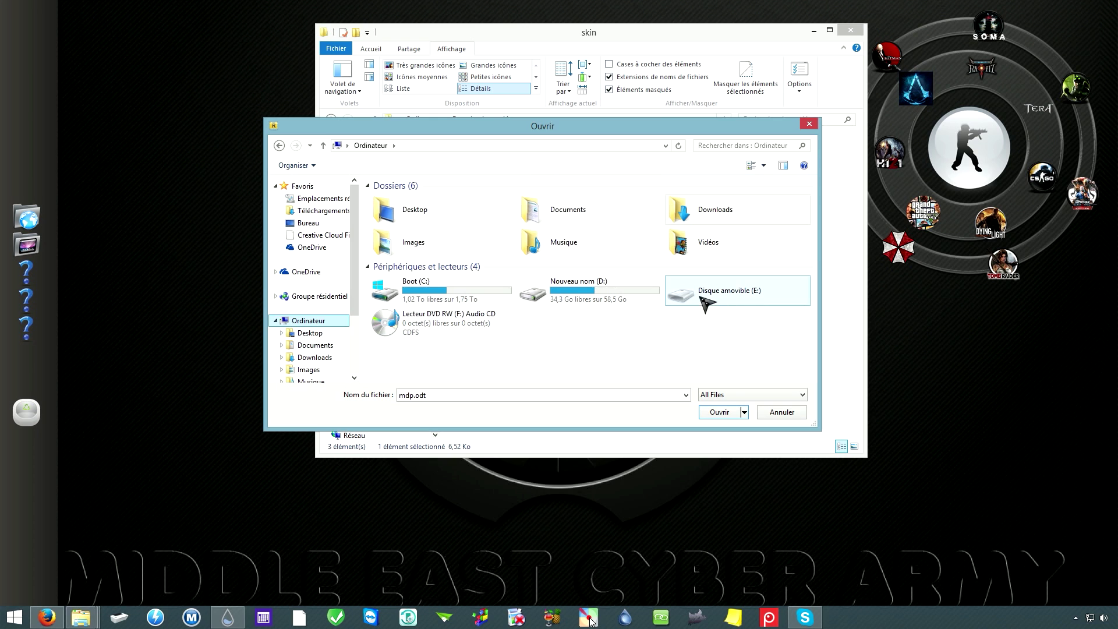
pyautogui.click(315, 357)
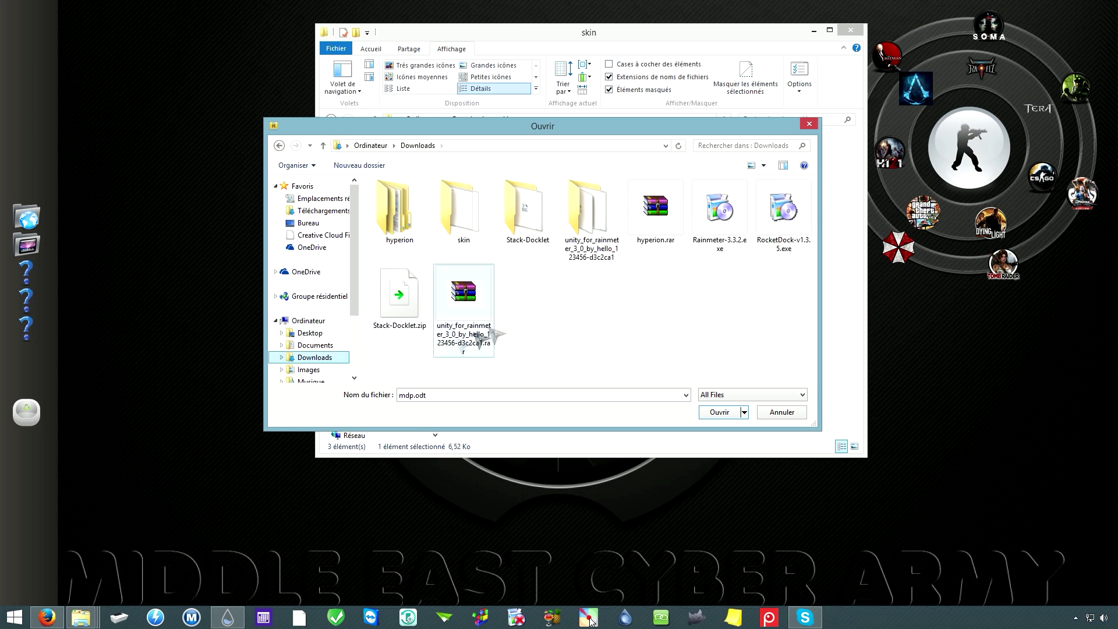
pyautogui.doubleClick(466, 218)
pyautogui.click(402, 226)
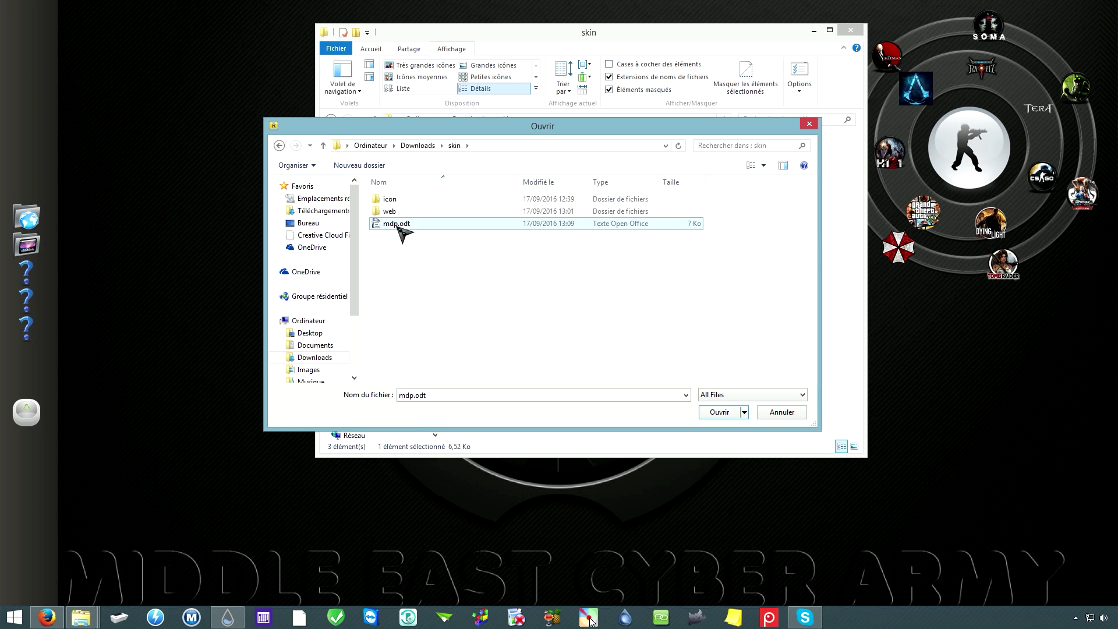
pyautogui.click(723, 413)
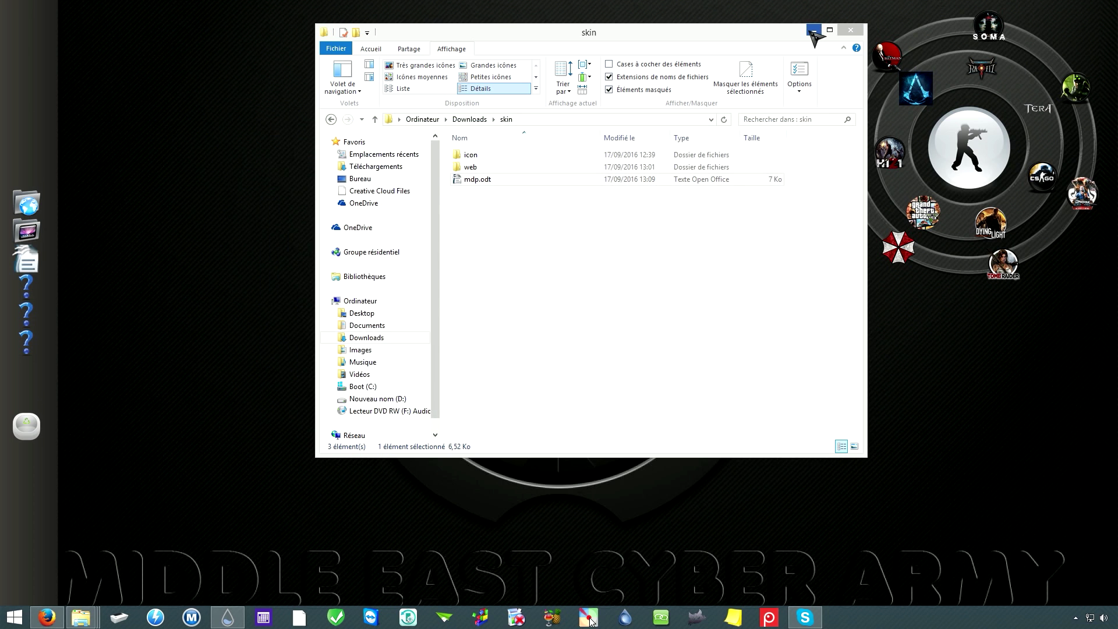
pyautogui.click(814, 32)
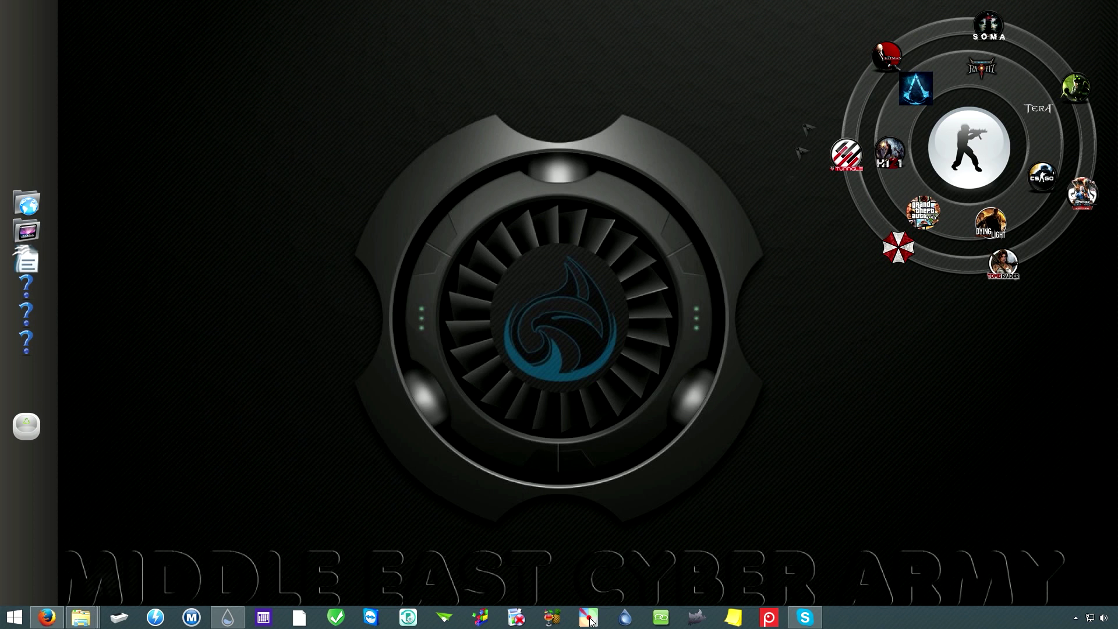
pyautogui.rightClick(41, 262)
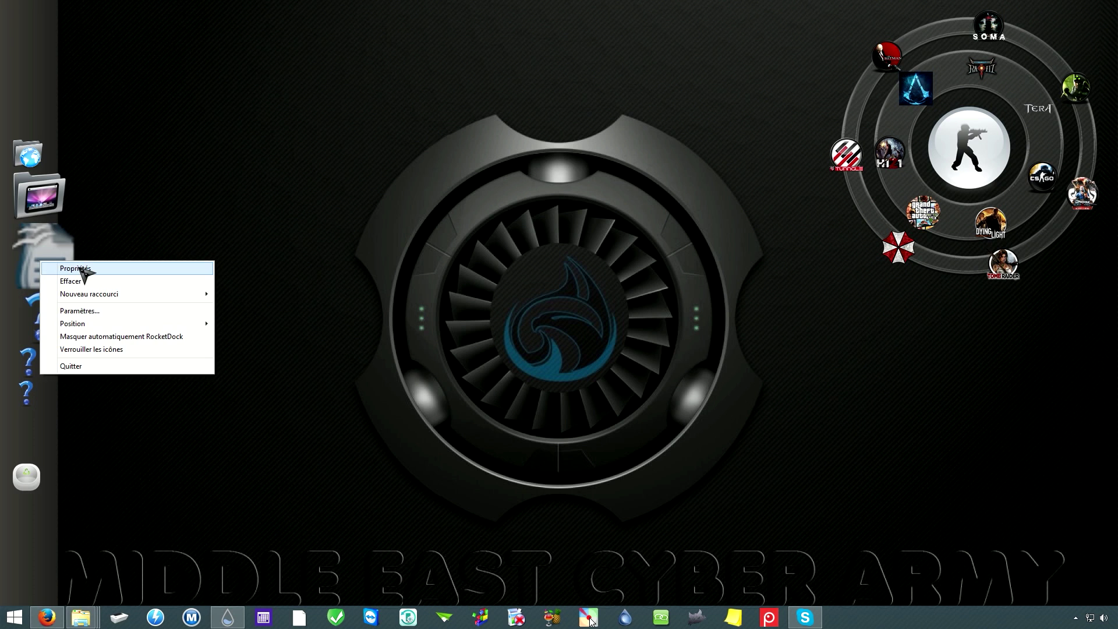
# Step: Give the mdp.odt shortcut the Secure_256x256.png padlock icon from the skin\icon folder
pyautogui.click(76, 269)
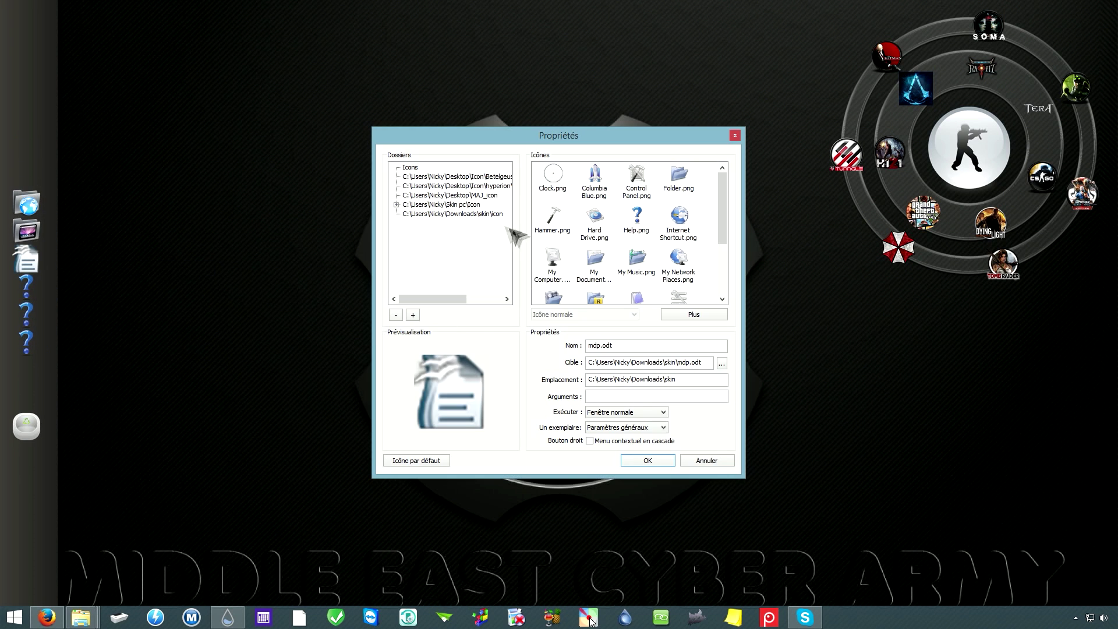
pyautogui.click(453, 214)
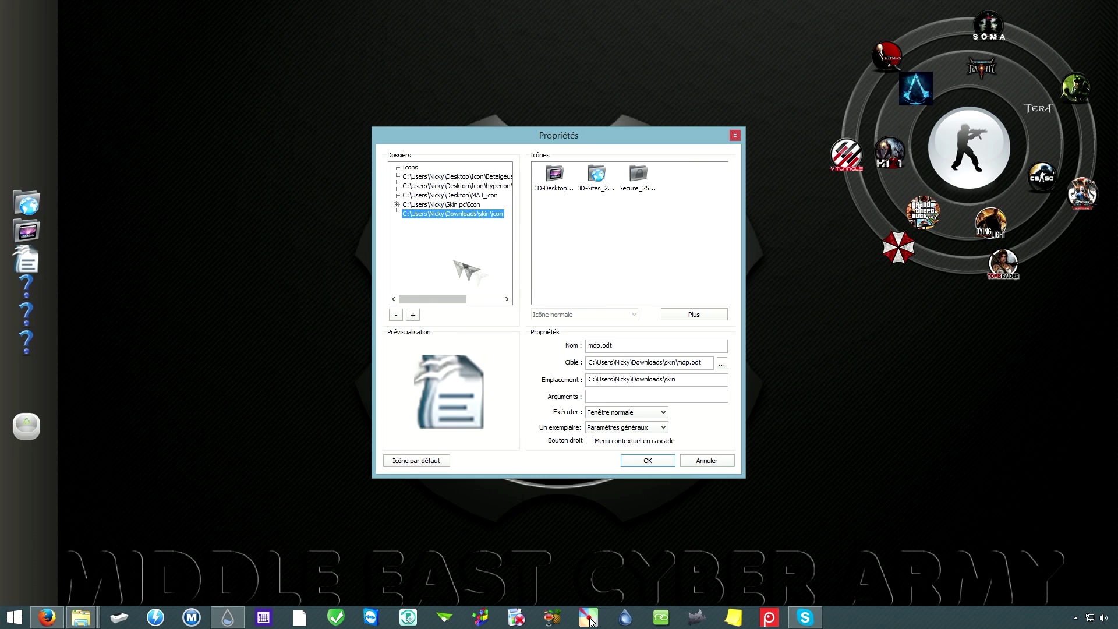
pyautogui.click(638, 177)
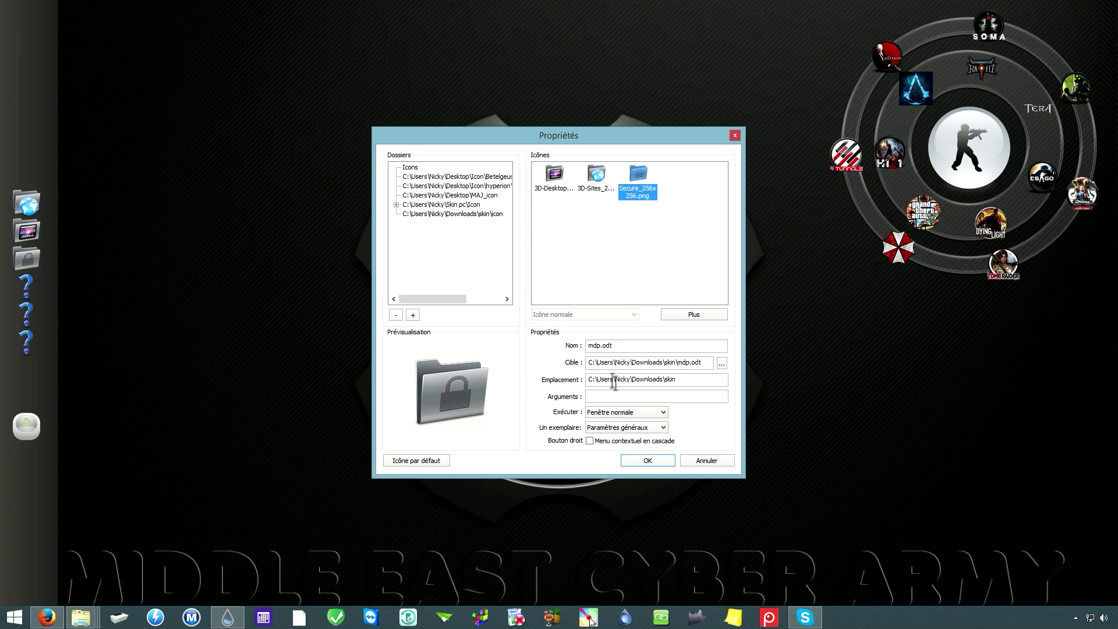
pyautogui.click(648, 461)
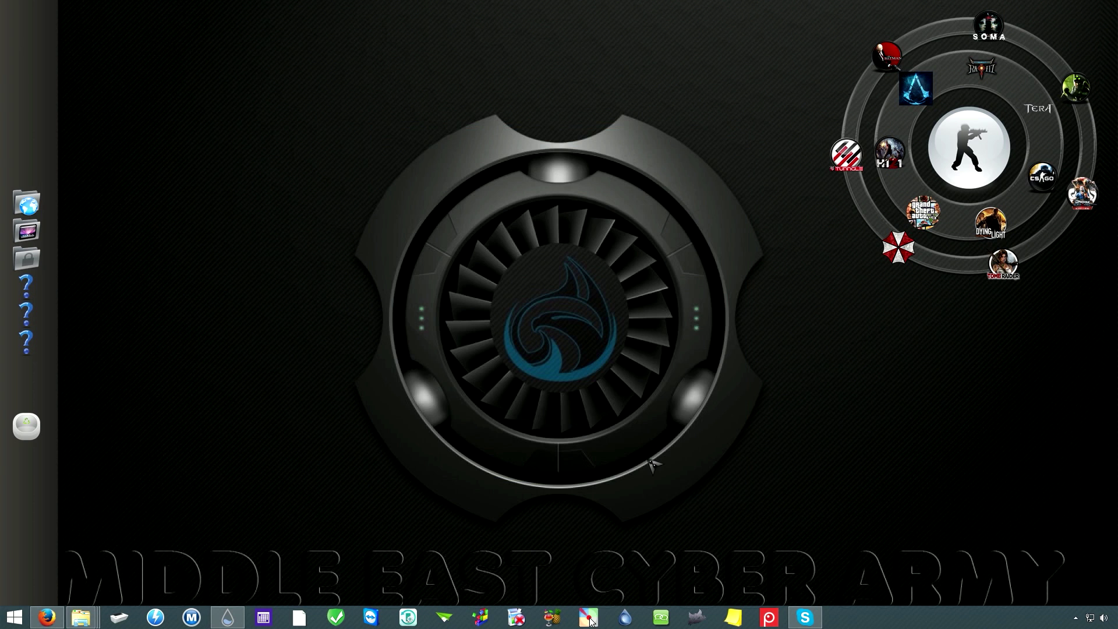
pyautogui.click(50, 269)
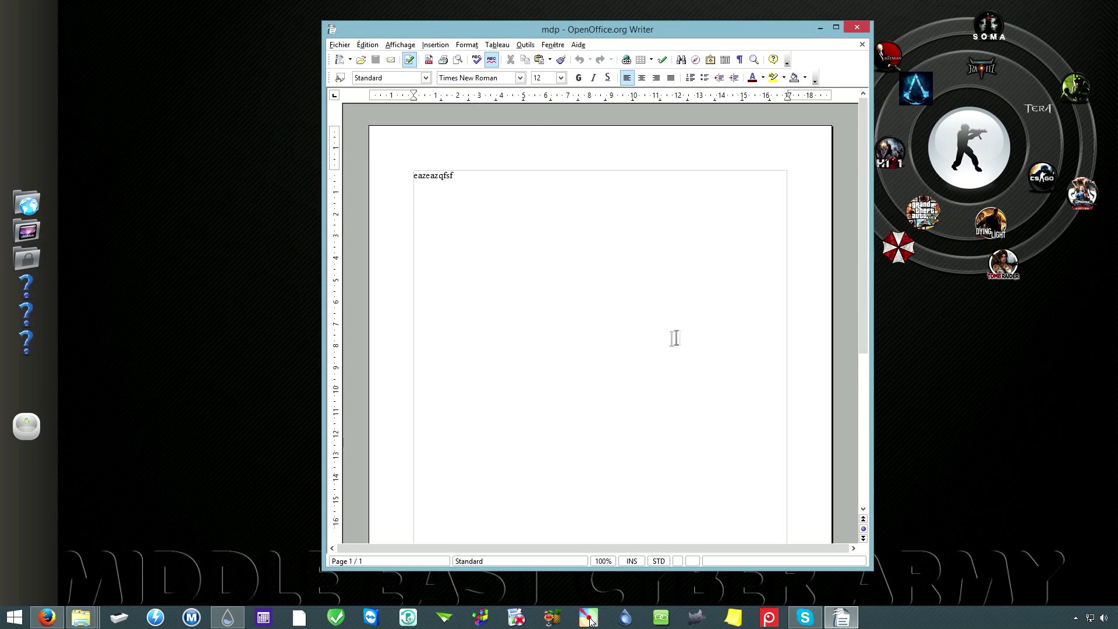
pyautogui.click(860, 29)
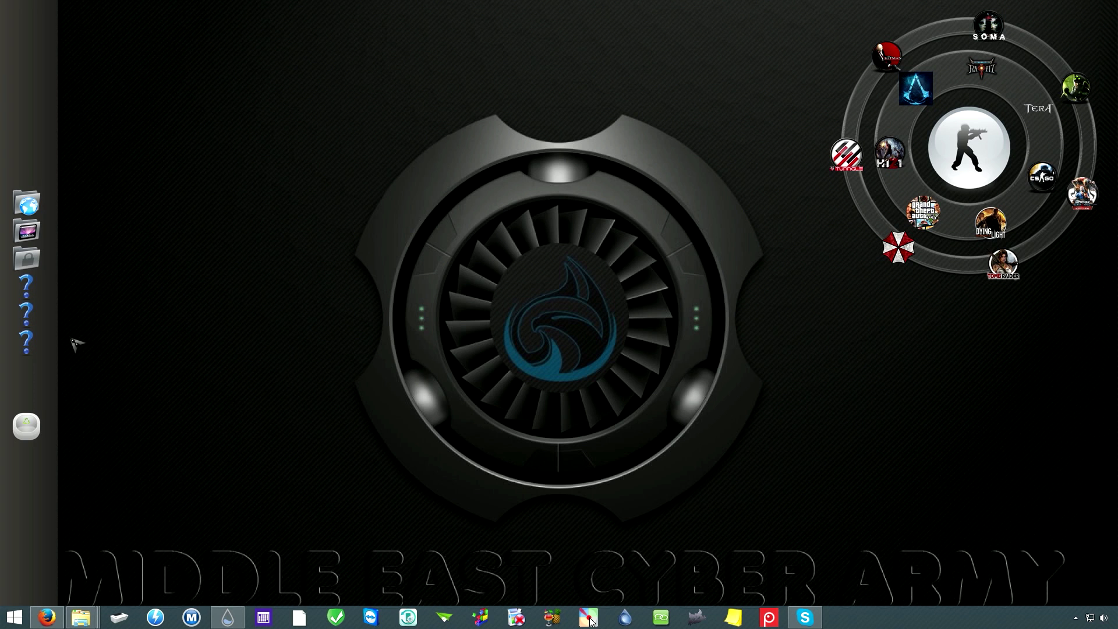
pyautogui.moveTo(82, 618)
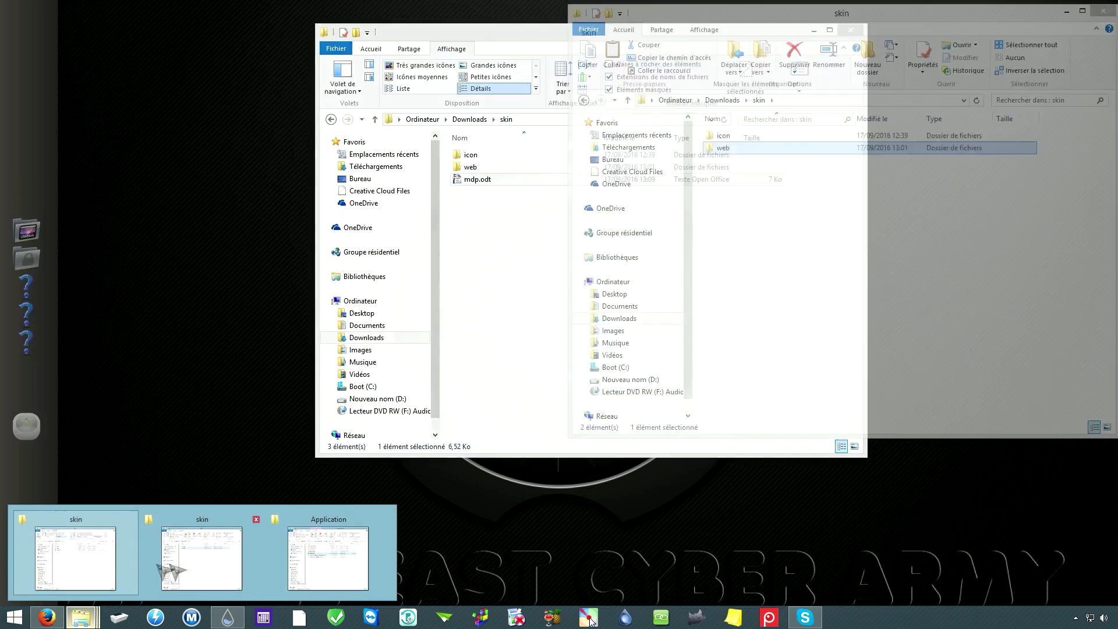
# Step: Bring the Explorer window forward and return to the skin folder in Downloads
pyautogui.click(133, 563)
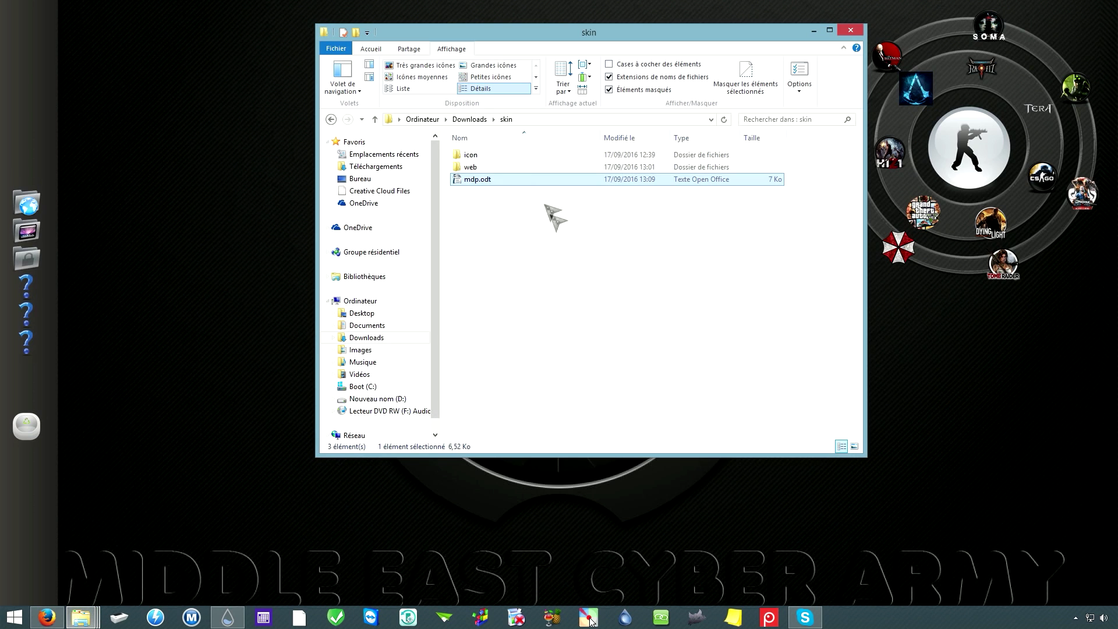
pyautogui.click(473, 122)
pyautogui.doubleClick(550, 171)
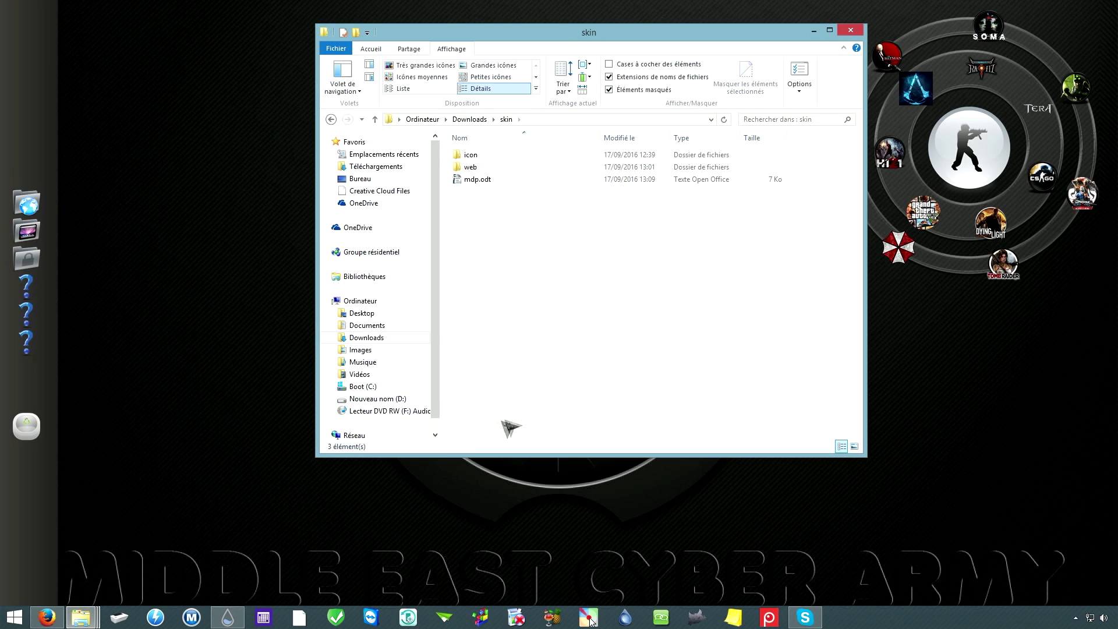
# Step: Create a new folder named films inside skin and open it
pyautogui.rightClick(500, 251)
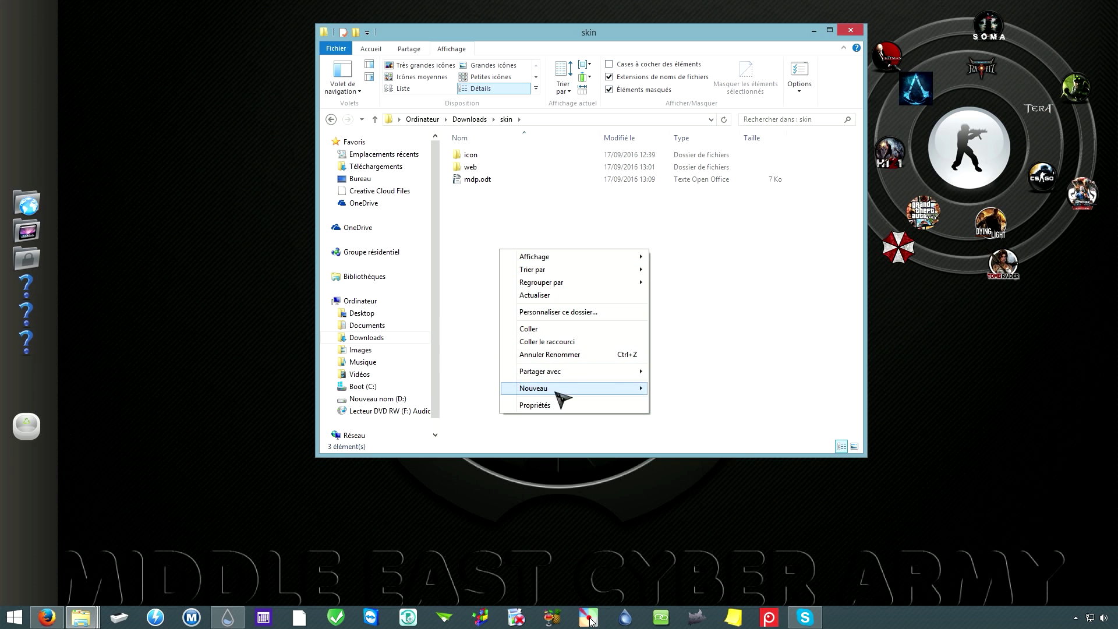
pyautogui.click(702, 395)
pyautogui.rightClick(528, 259)
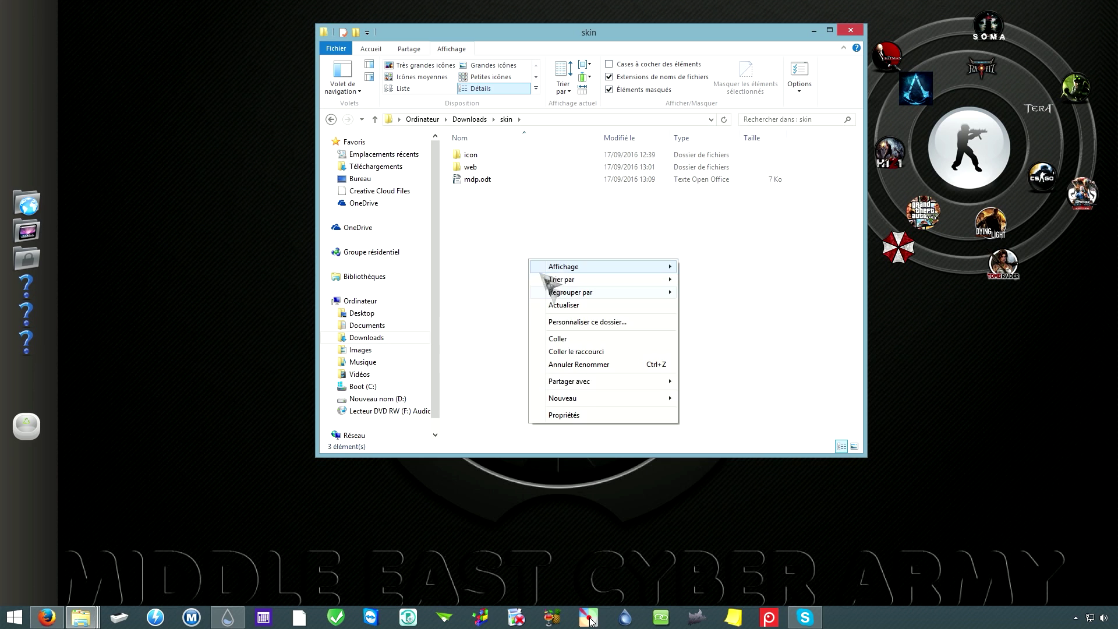
pyautogui.moveTo(606, 402)
pyautogui.click(709, 399)
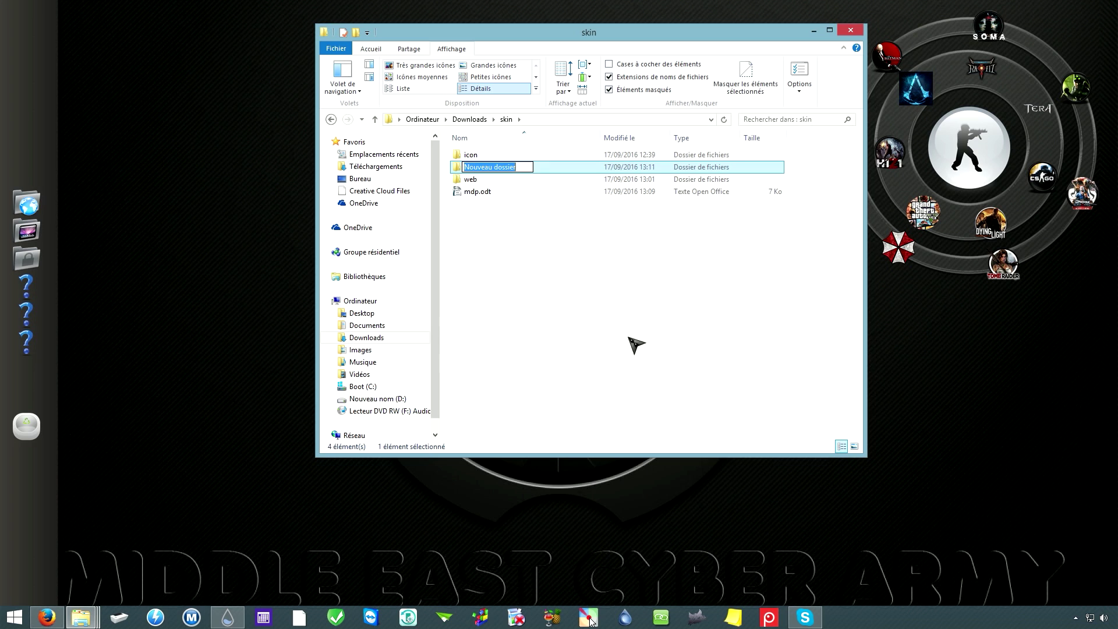
pyautogui.write('films')
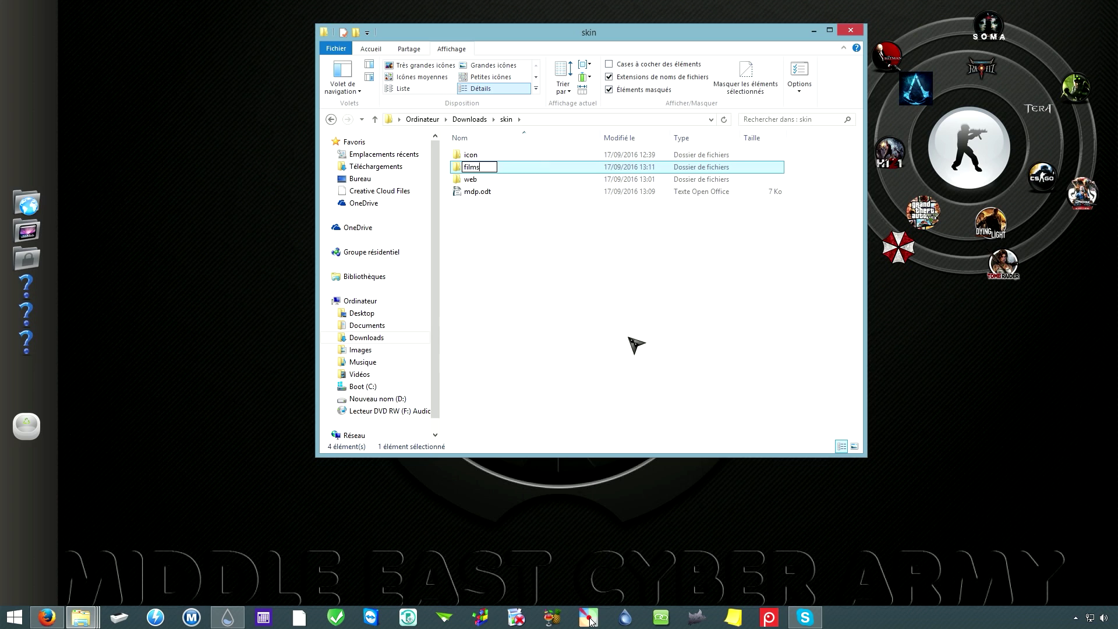
pyautogui.press('Return')
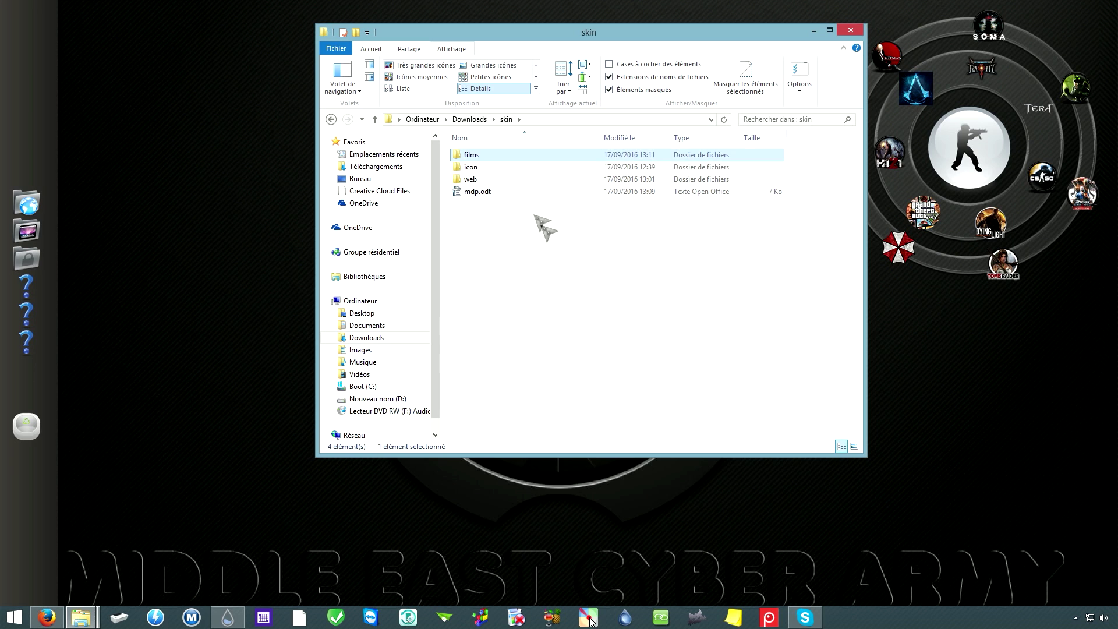
pyautogui.doubleClick(473, 157)
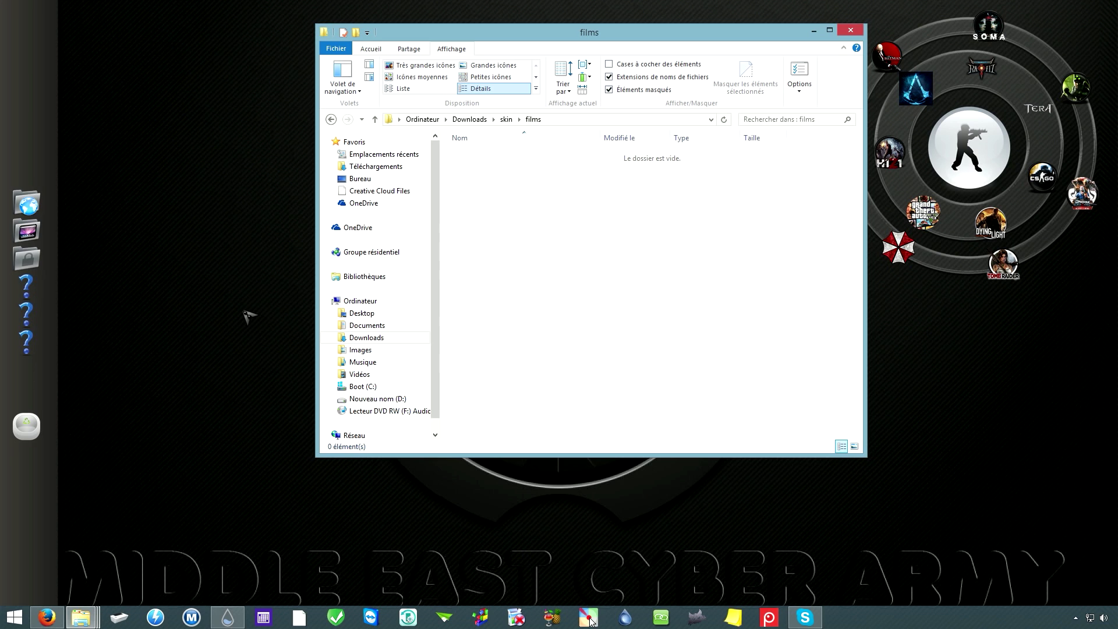
# Step: Reopen the films folder and copy android_control.mp4 from the videos window
pyautogui.click(469, 119)
pyautogui.doubleClick(548, 166)
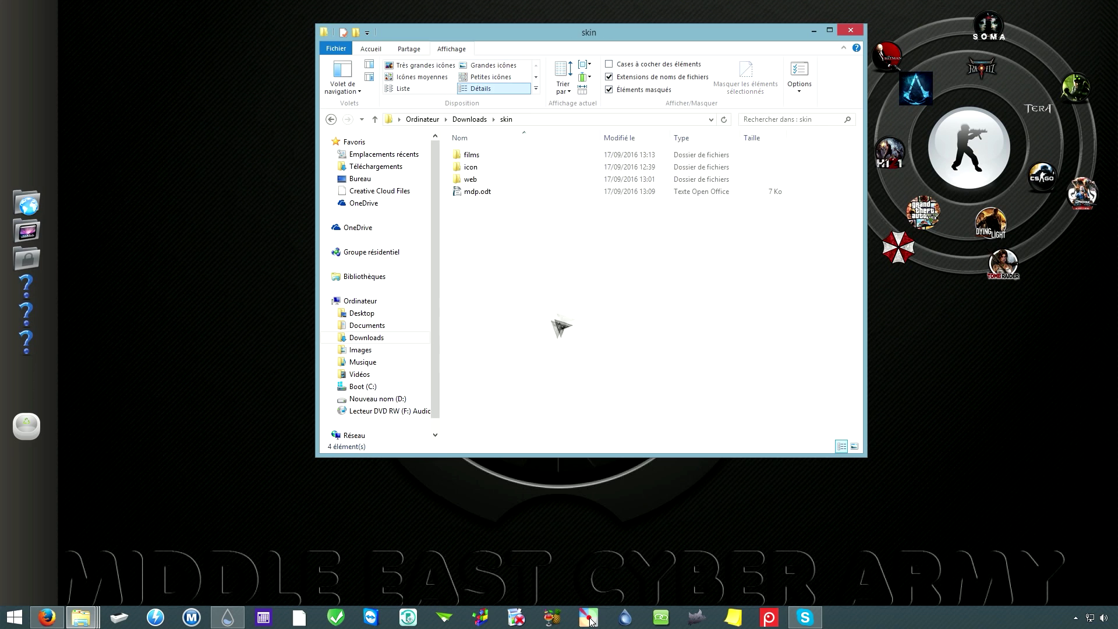
pyautogui.doubleClick(485, 157)
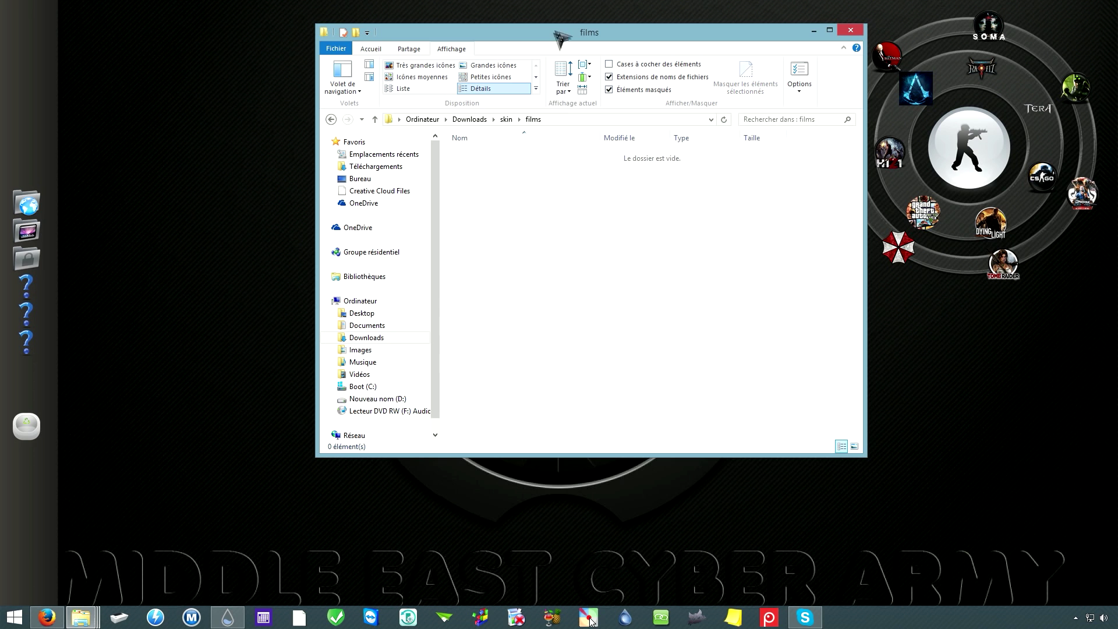
pyautogui.moveTo(505, 32); pyautogui.dragTo(719, 17)
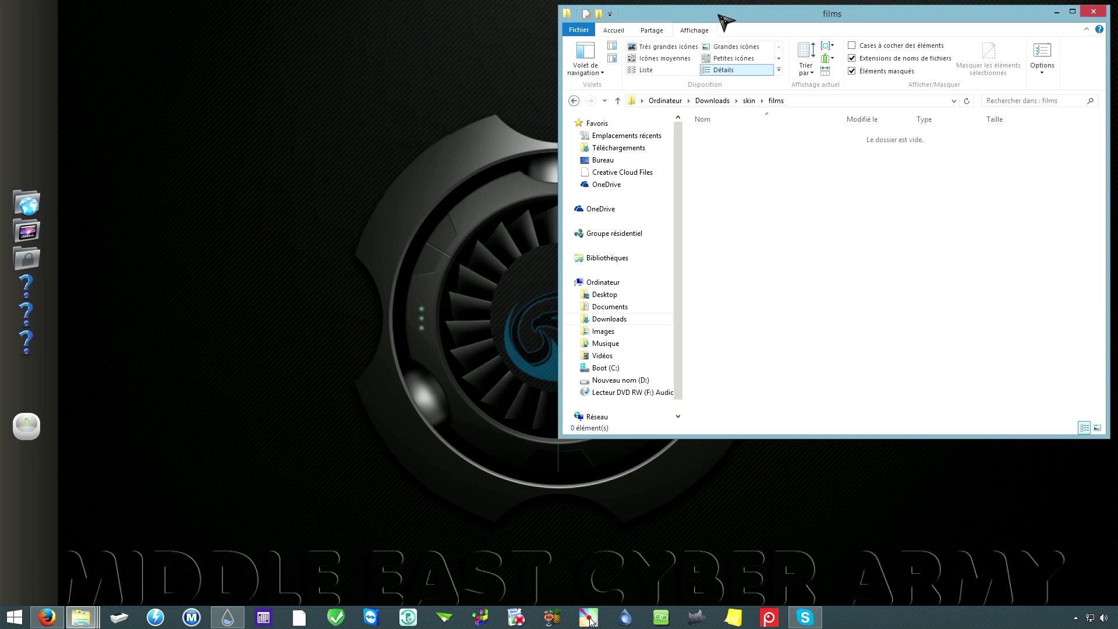
pyautogui.moveTo(81, 622)
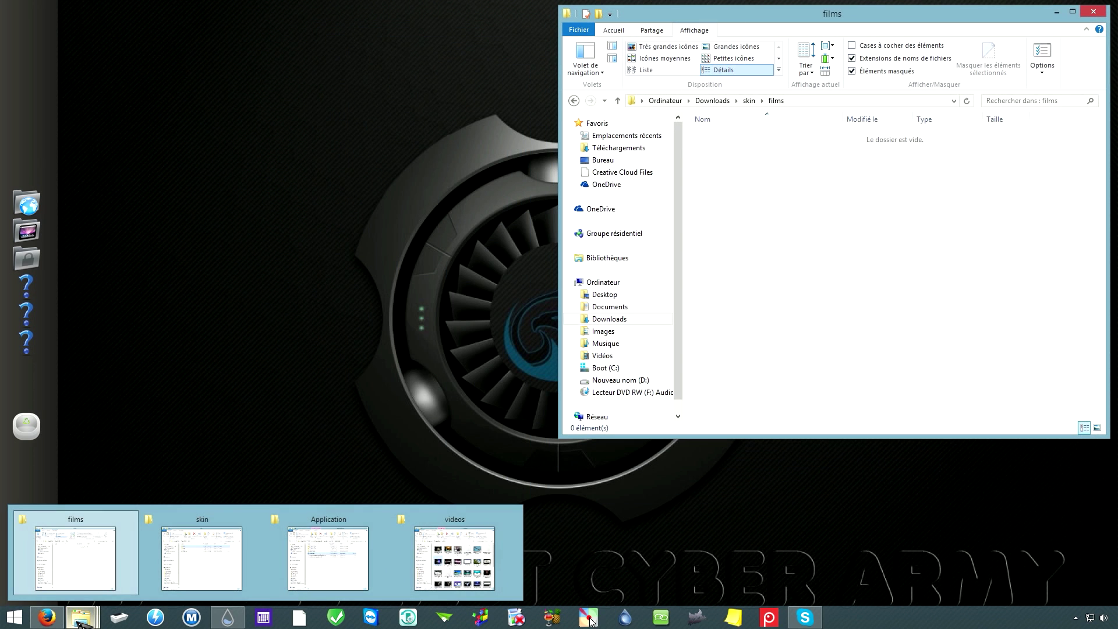
pyautogui.click(454, 558)
pyautogui.moveTo(808, 86); pyautogui.dragTo(441, 183)
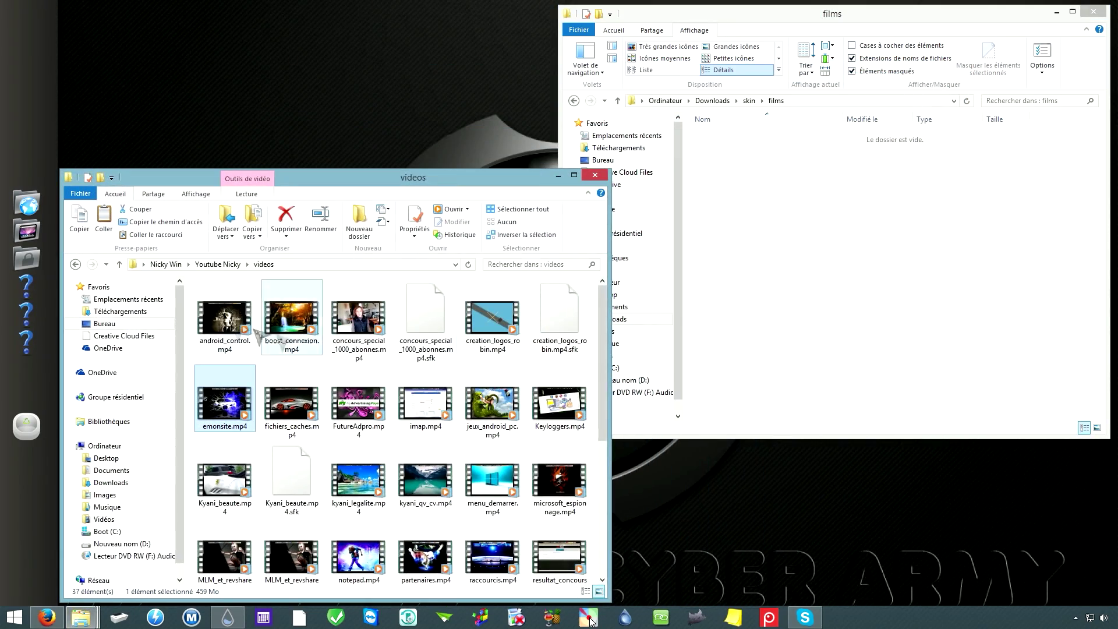
pyautogui.click(224, 325)
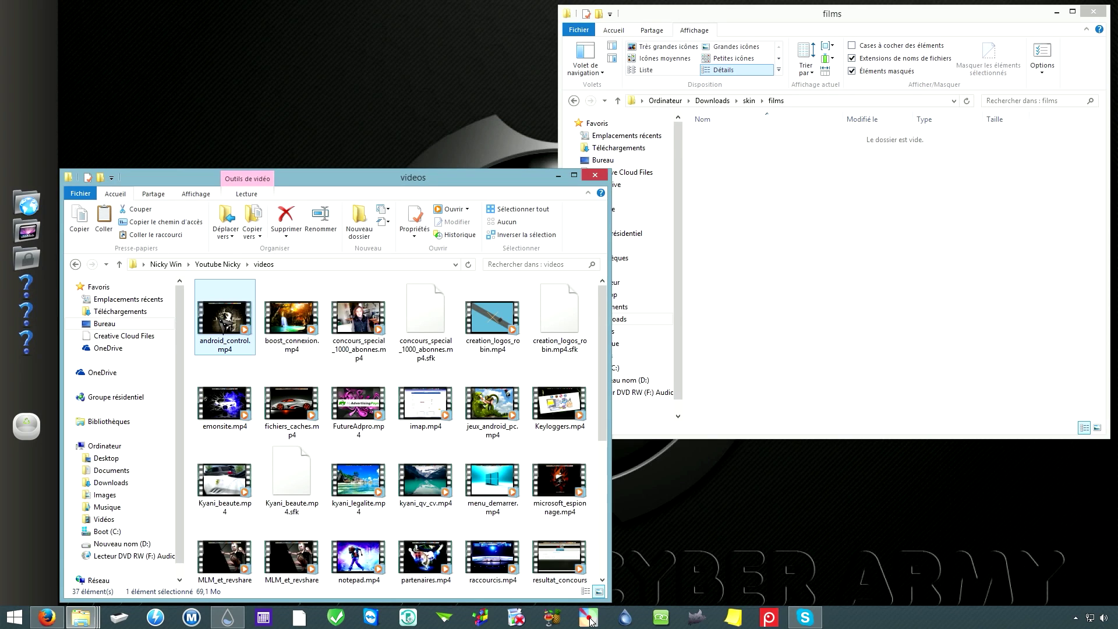
pyautogui.rightClick(223, 325)
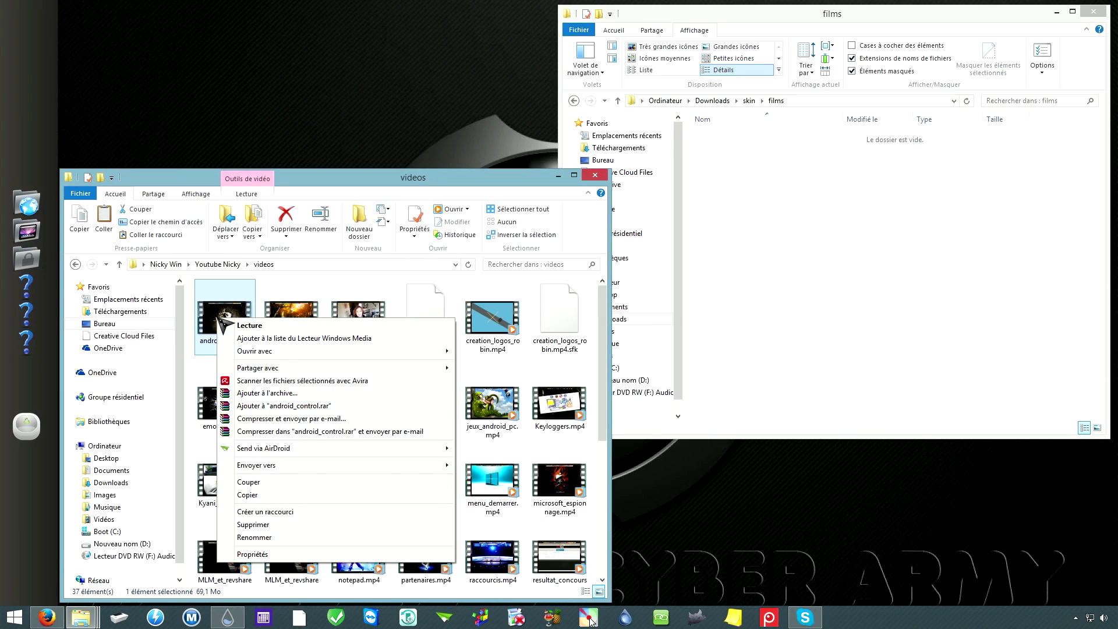
pyautogui.click(265, 496)
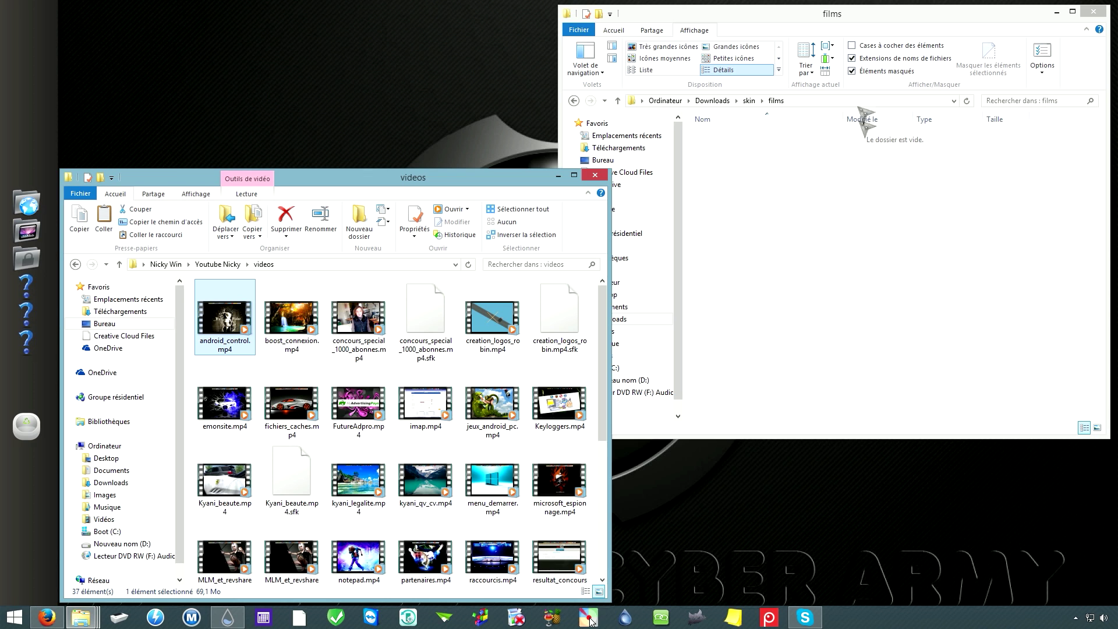
# Step: Paste a shortcut to android_control.mp4 into the films folder
pyautogui.click(871, 19)
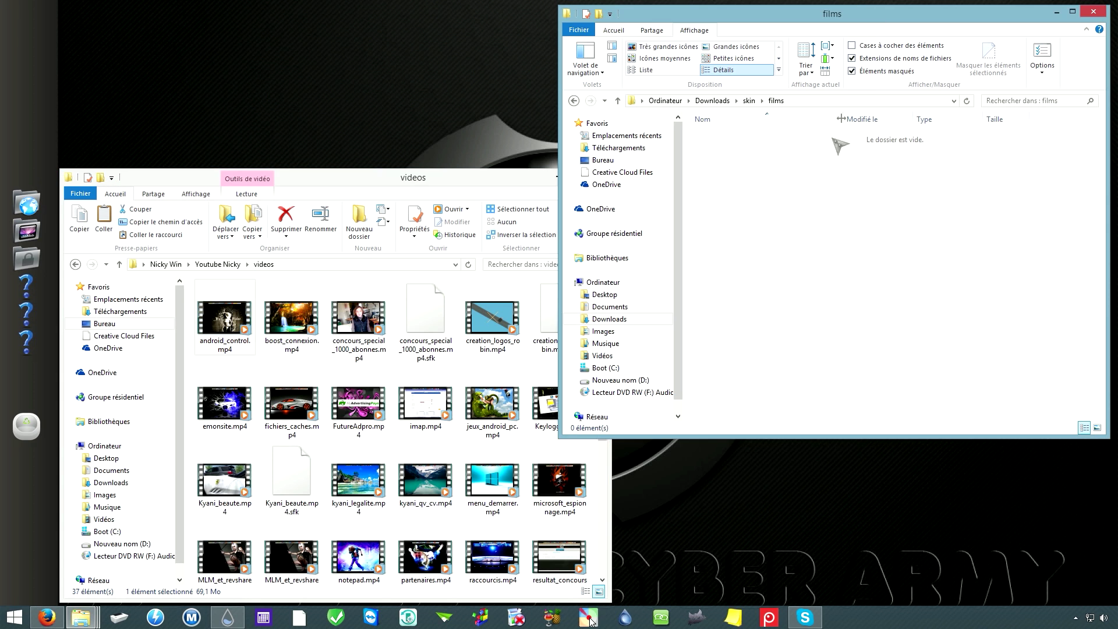
pyautogui.click(558, 176)
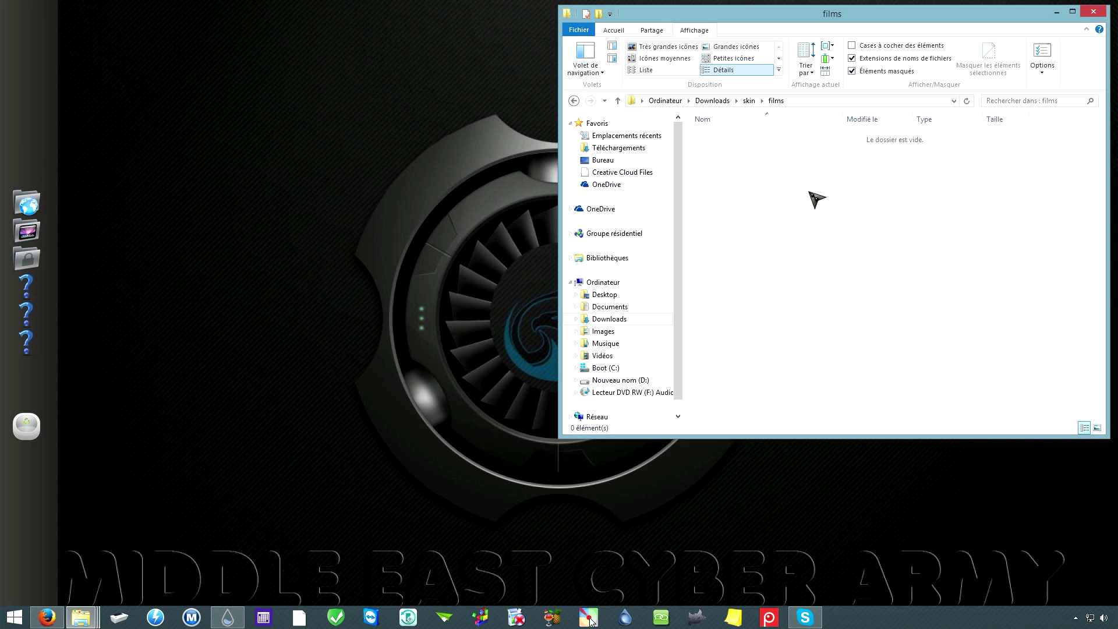
pyautogui.moveTo(826, 19); pyautogui.dragTo(652, 43)
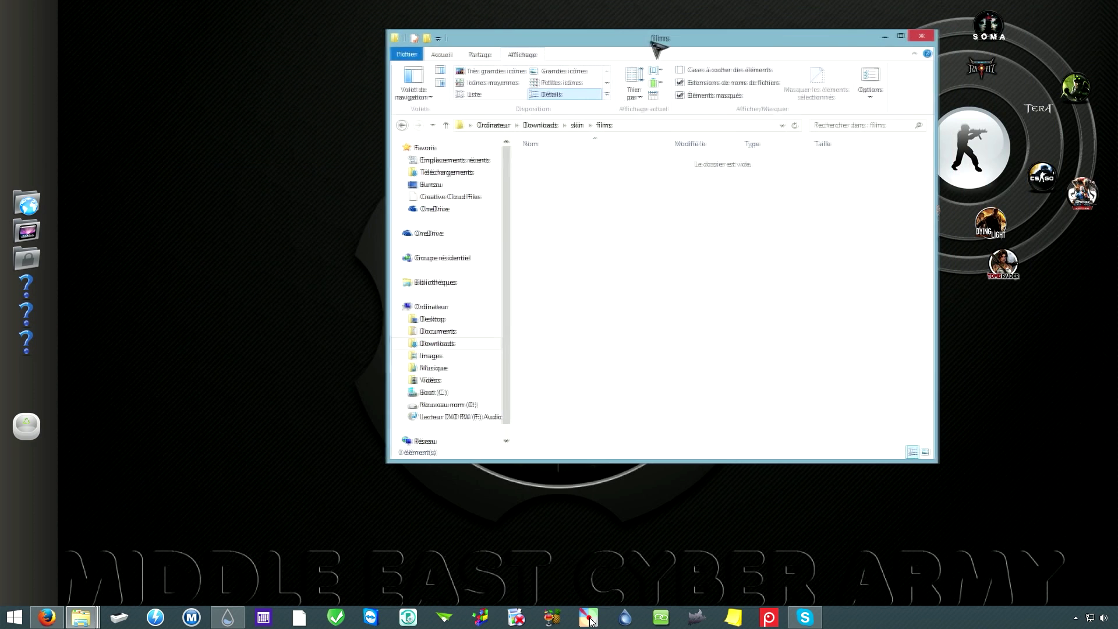
pyautogui.rightClick(579, 220)
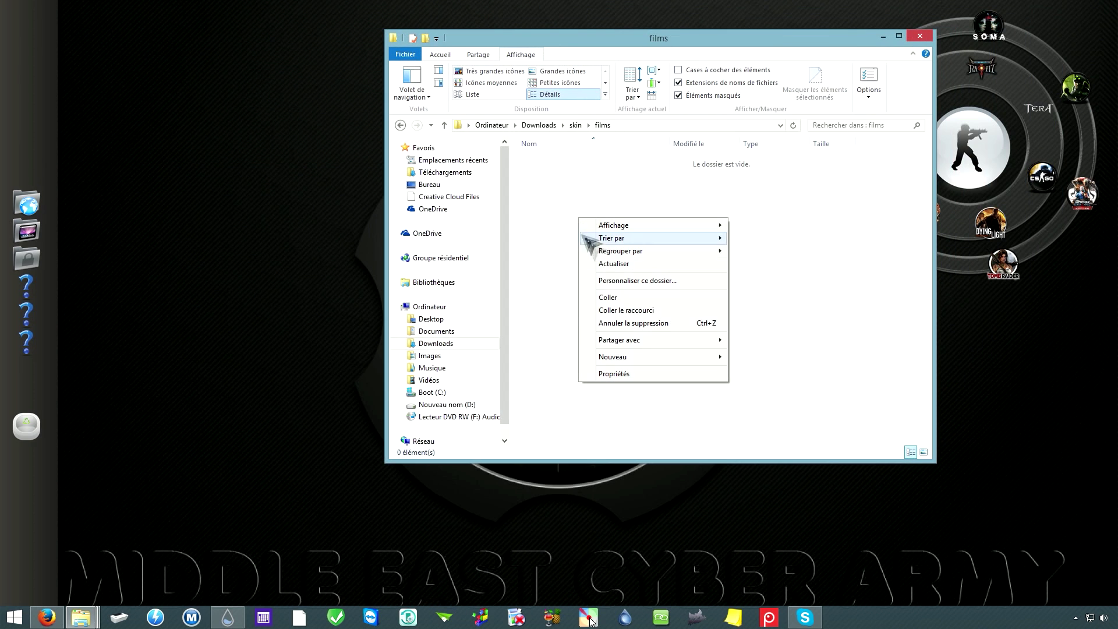
pyautogui.click(635, 314)
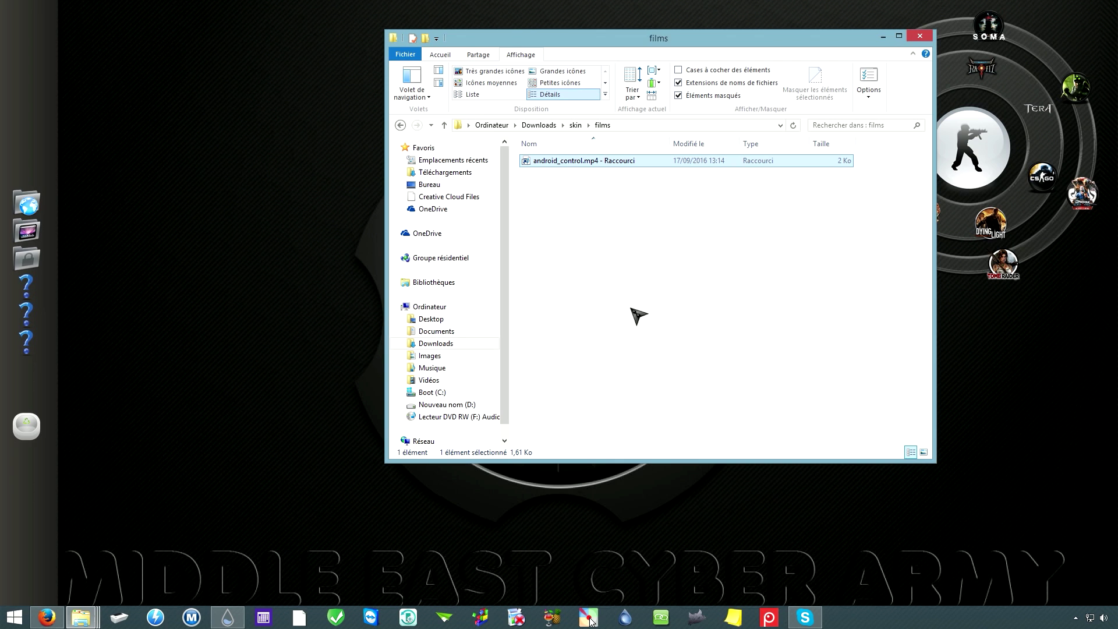
# Step: Start renaming the 'android_control.mp4 - Raccourci' shortcut
pyautogui.rightClick(571, 166)
pyautogui.click(604, 377)
pyautogui.click(607, 163)
pyautogui.rightClick(622, 165)
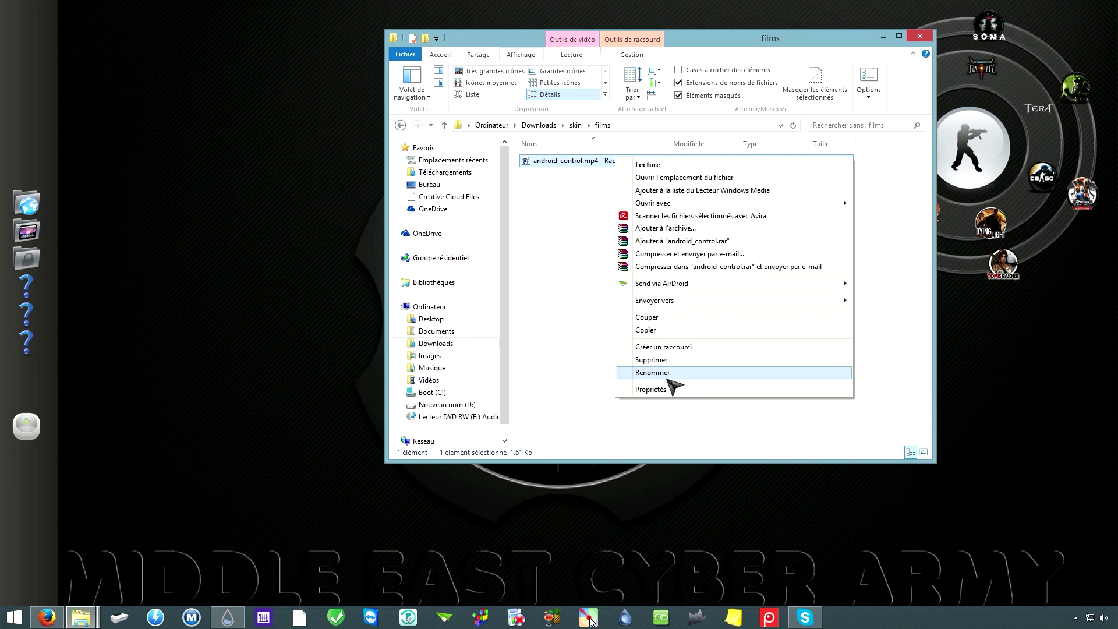
pyautogui.click(636, 377)
pyautogui.click(607, 163)
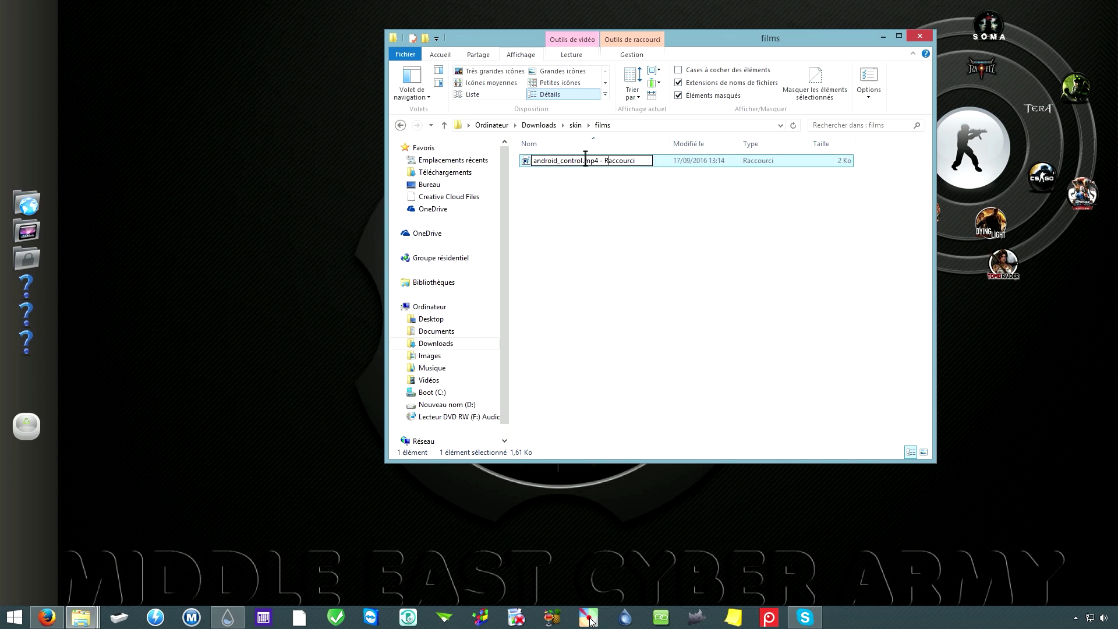
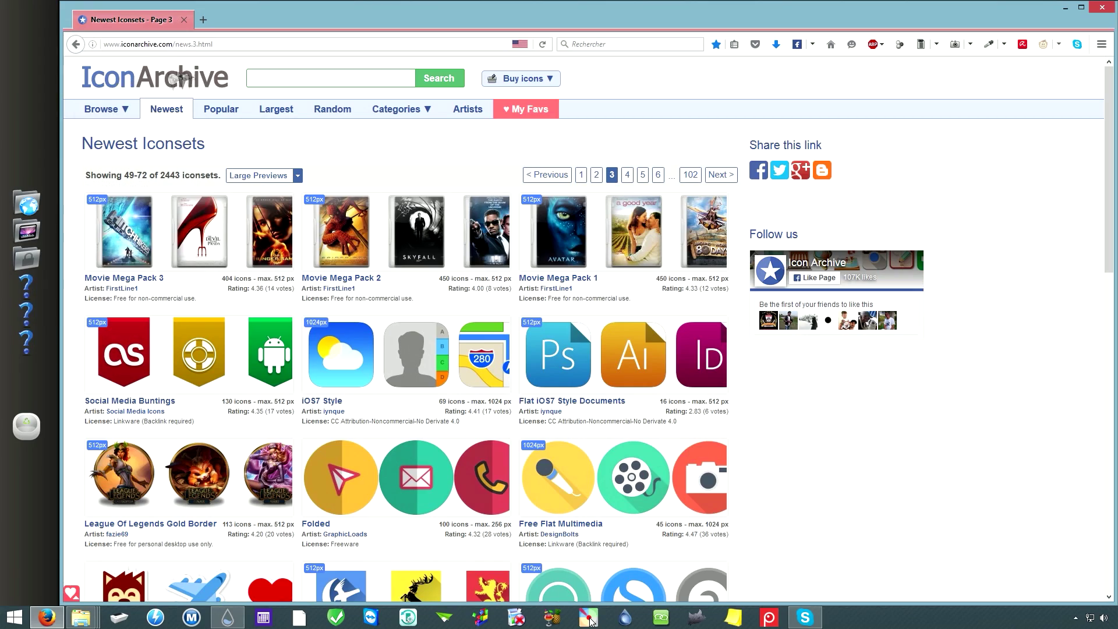
# Step: Open the Movie Mega Pack 2 iconset page and glance at its DeviantArt homepage
pyautogui.scroll(-6, 303, 198)
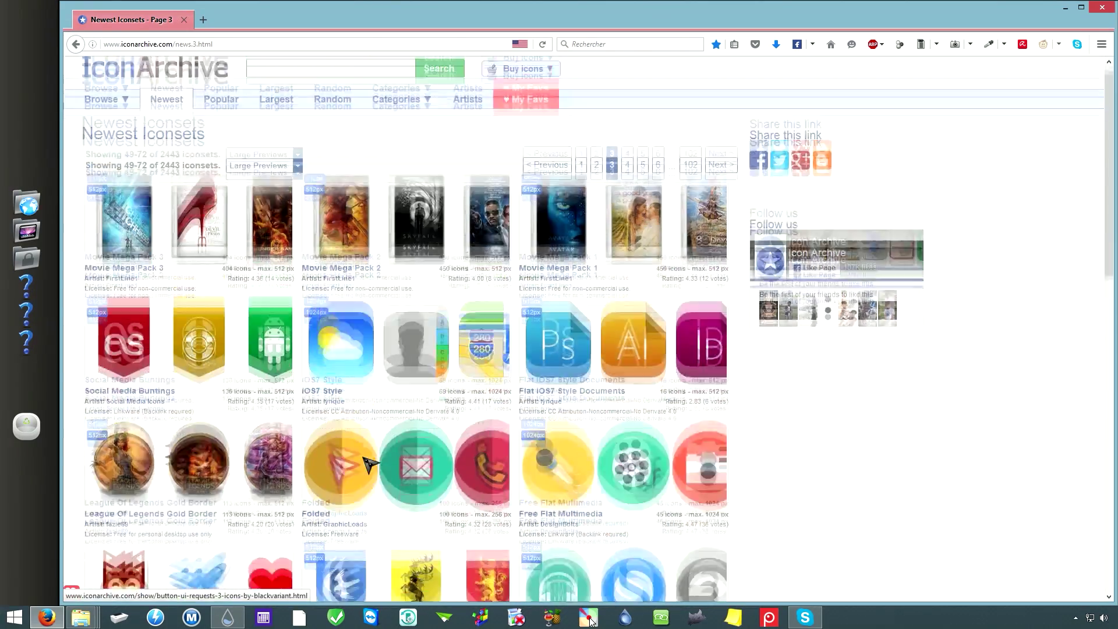
pyautogui.moveTo(431, 113)
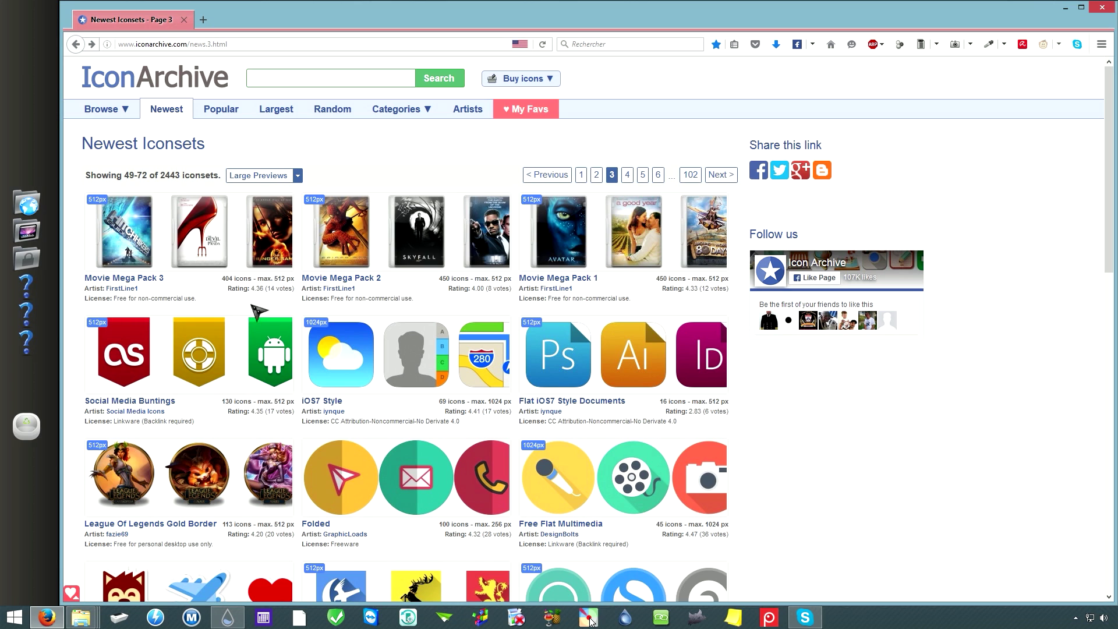
pyautogui.click(351, 281)
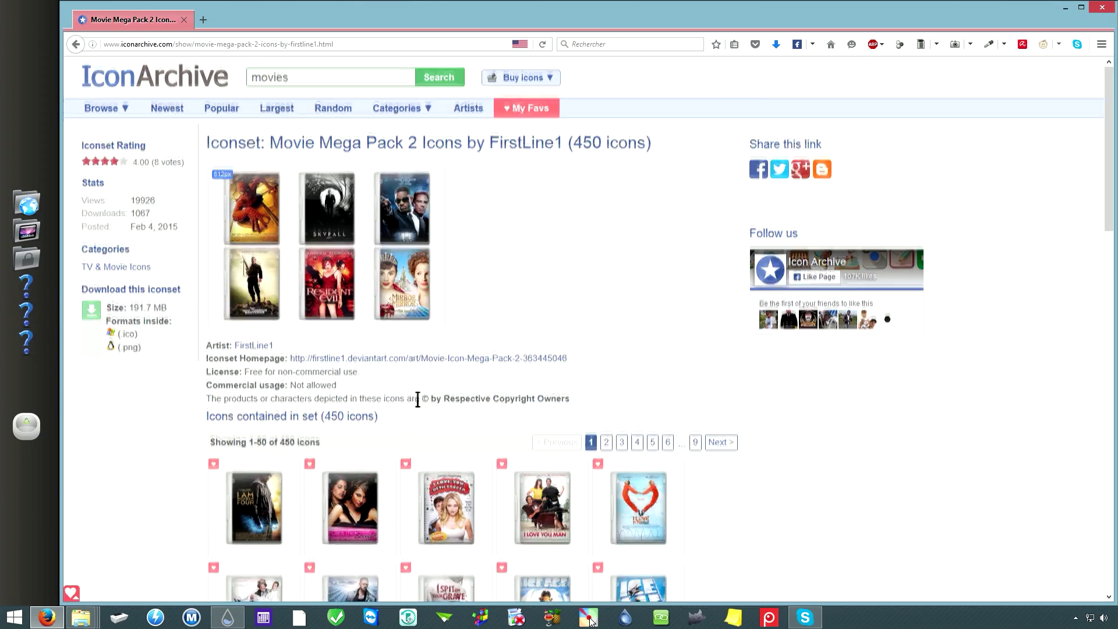
pyautogui.scroll(-6, 419, 399)
pyautogui.scroll(-5, 386, 367)
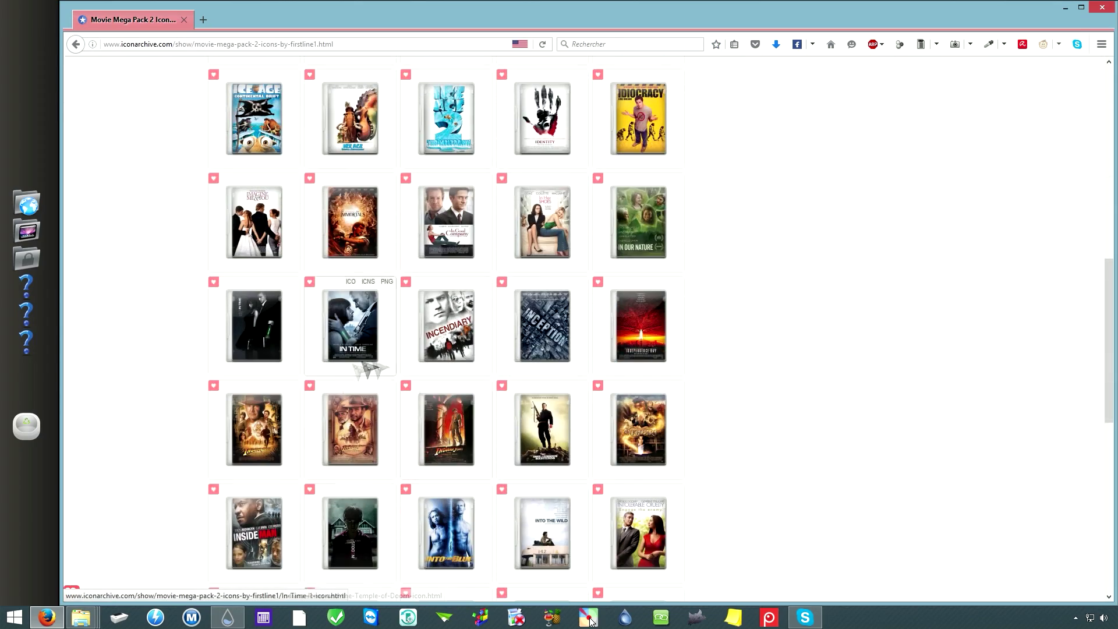
pyautogui.scroll(-5, 387, 452)
pyautogui.scroll(15, 409, 444)
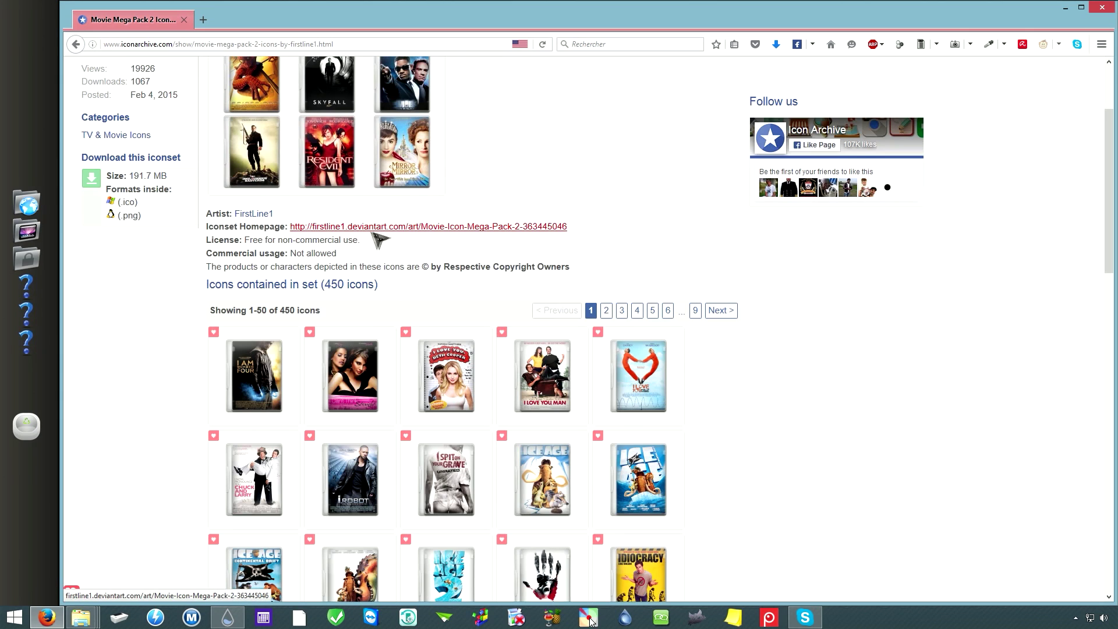
pyautogui.click(428, 228)
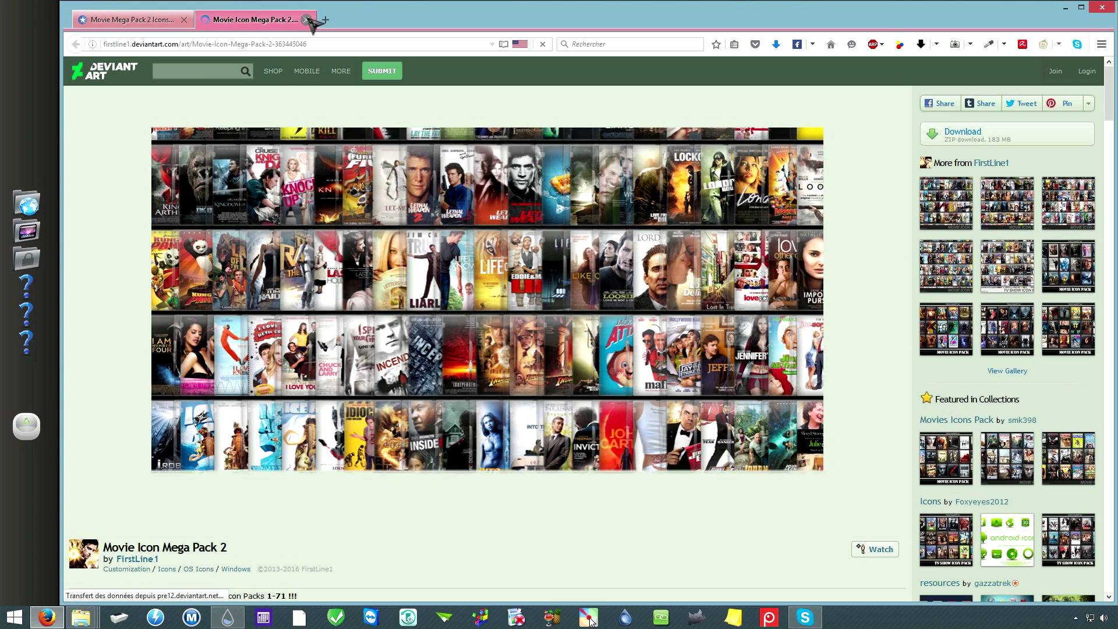
pyautogui.hotkey('ctrl', 'w')
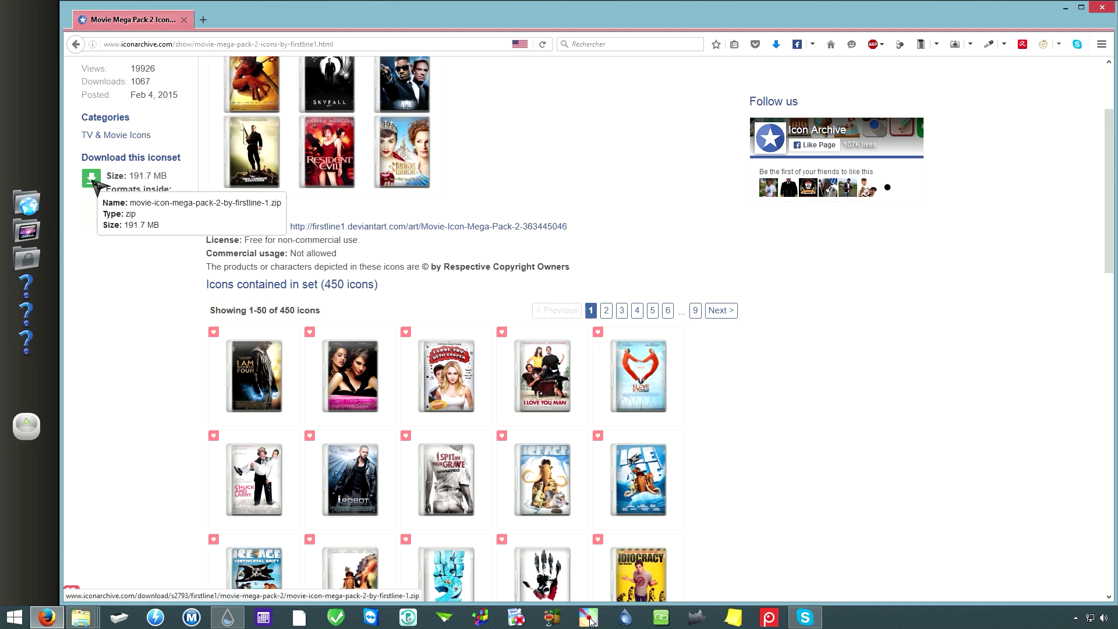
# Step: Download the whole iconset as movie-icon-mega-pack-2-by-firstline-1.zip
pyautogui.click(97, 184)
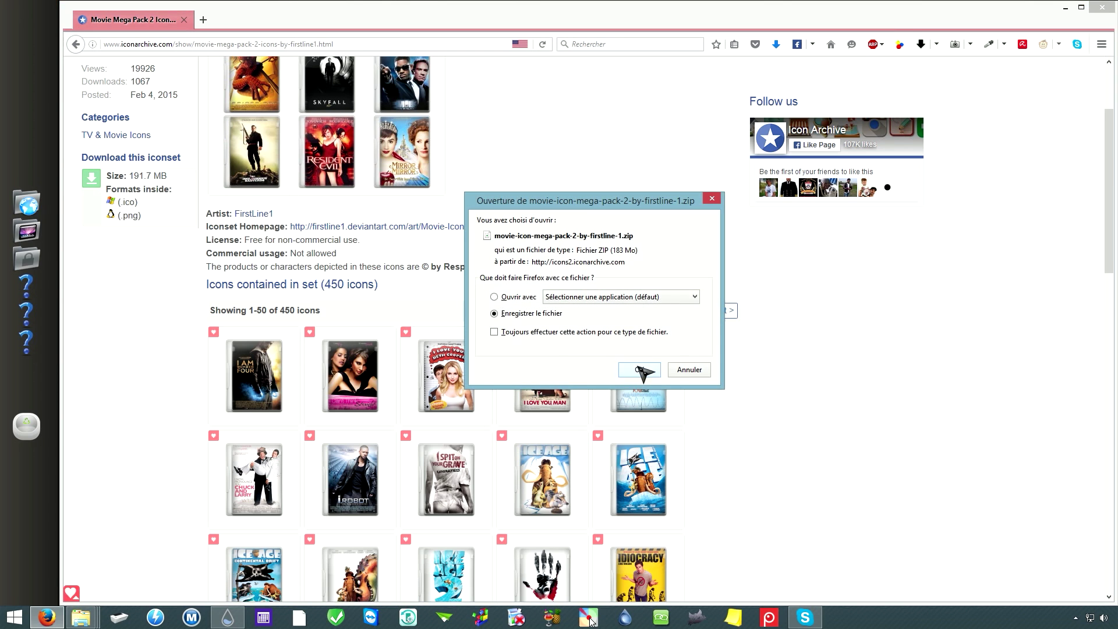
pyautogui.click(640, 370)
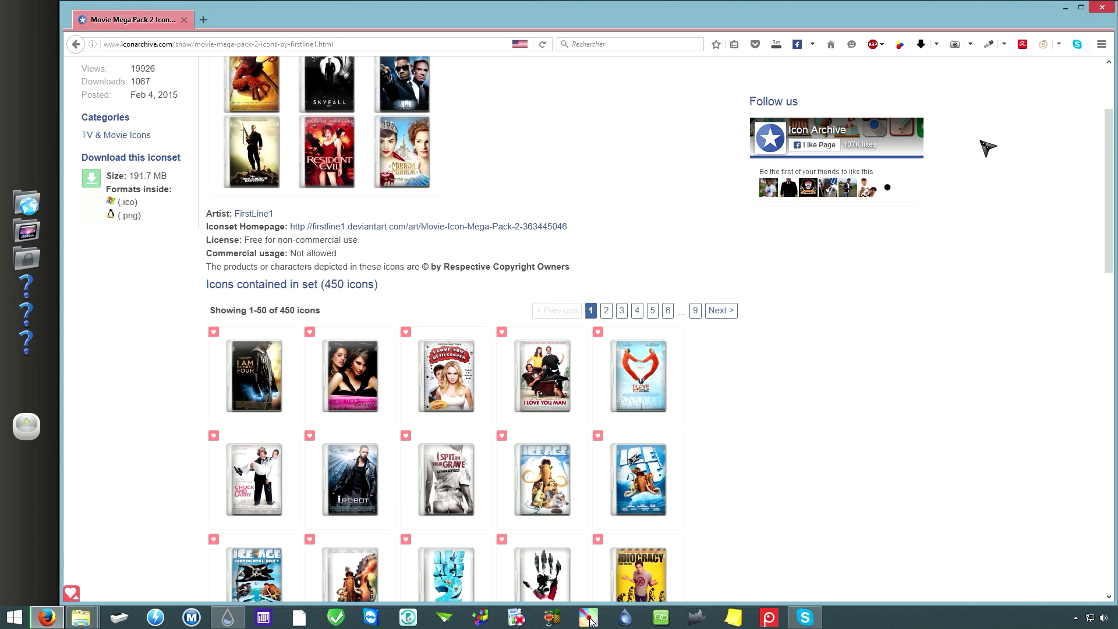
pyautogui.scroll(2, 209, 330)
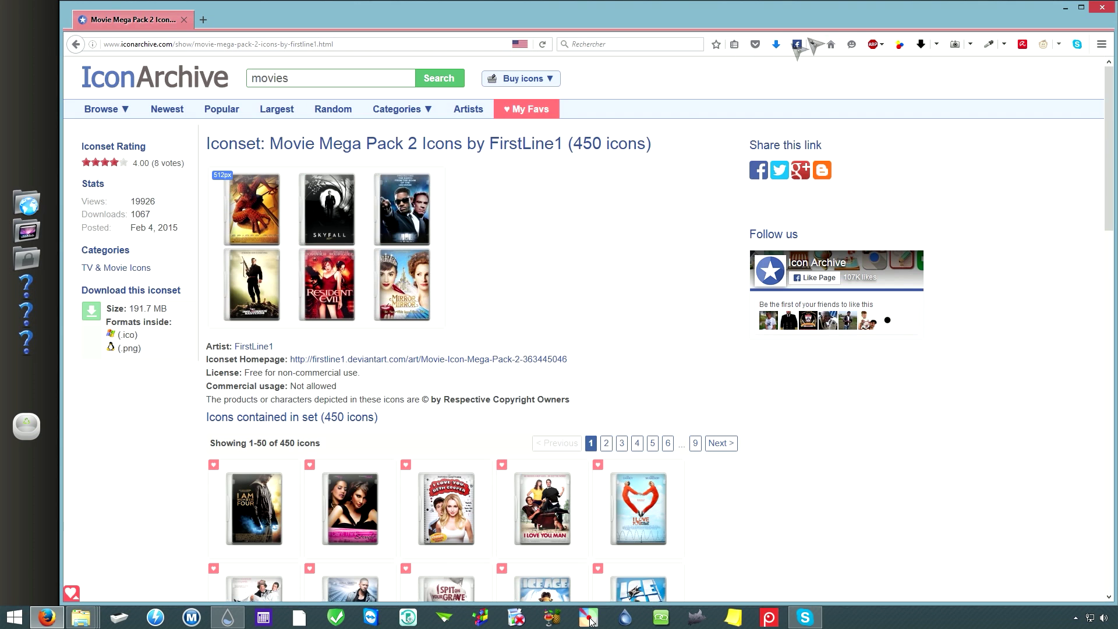
# Step: Extract the movie icon zip in Downloads into its own folder with Extraire vers
pyautogui.click(1065, 7)
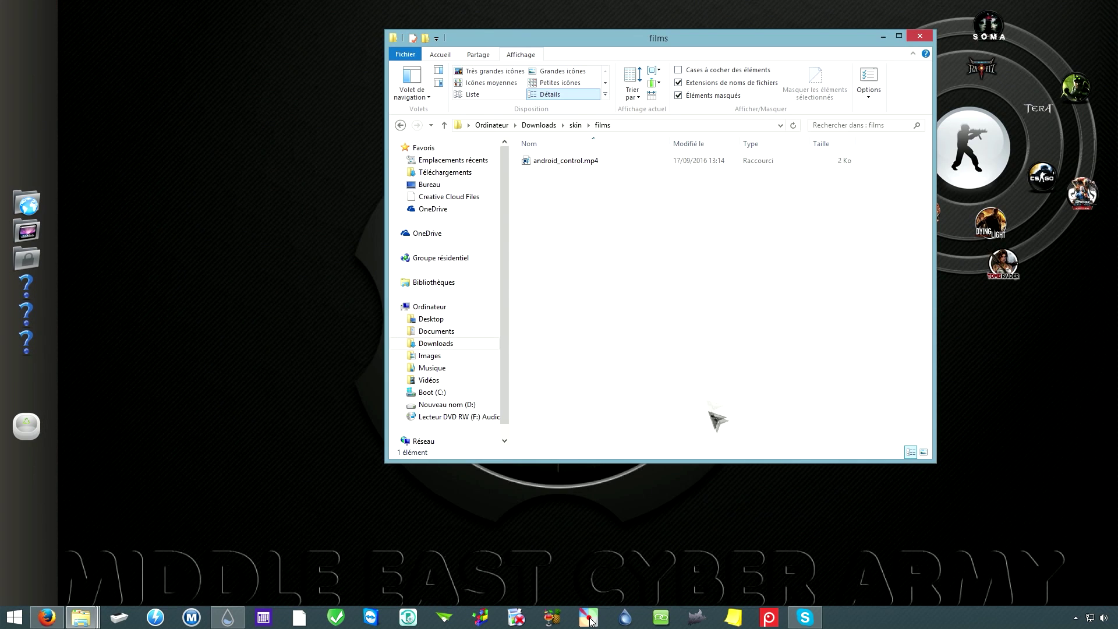
pyautogui.click(538, 126)
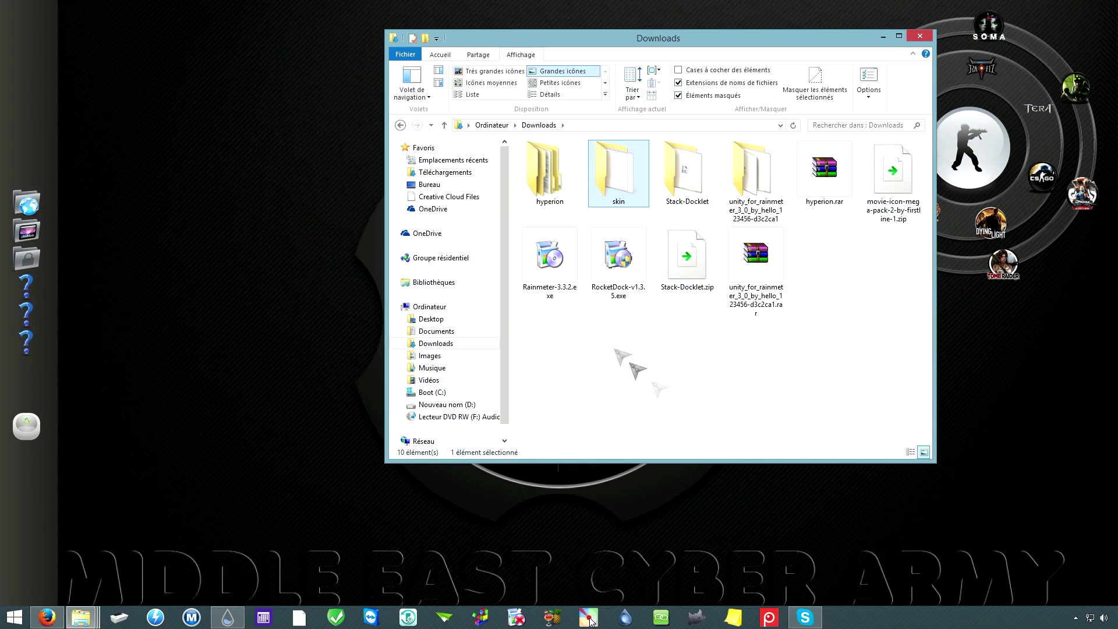
pyautogui.click(900, 175)
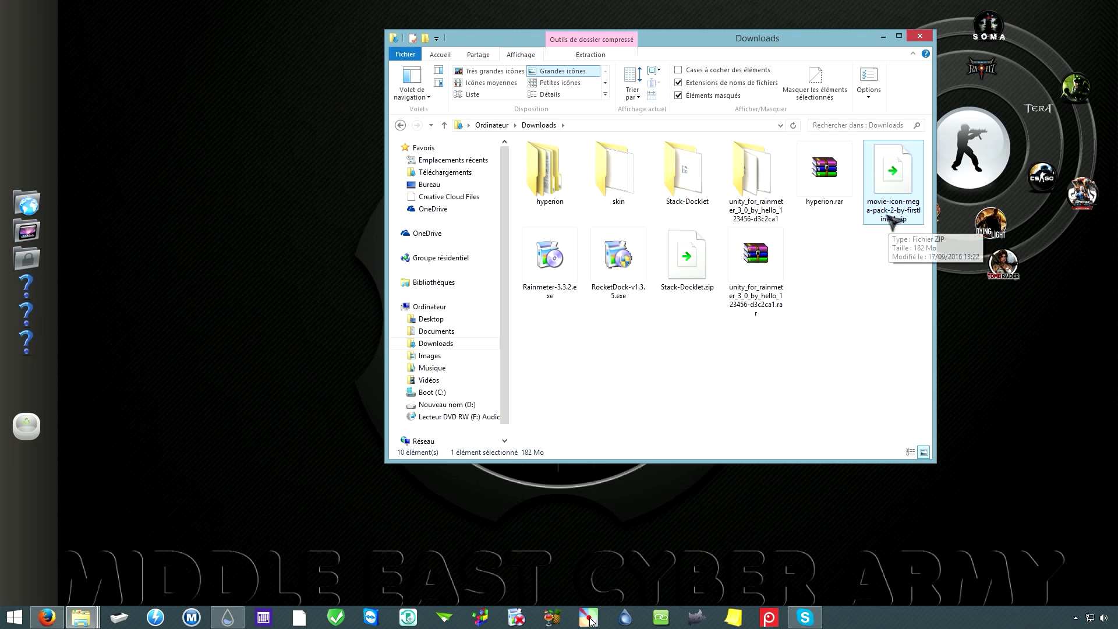
pyautogui.rightClick(897, 193)
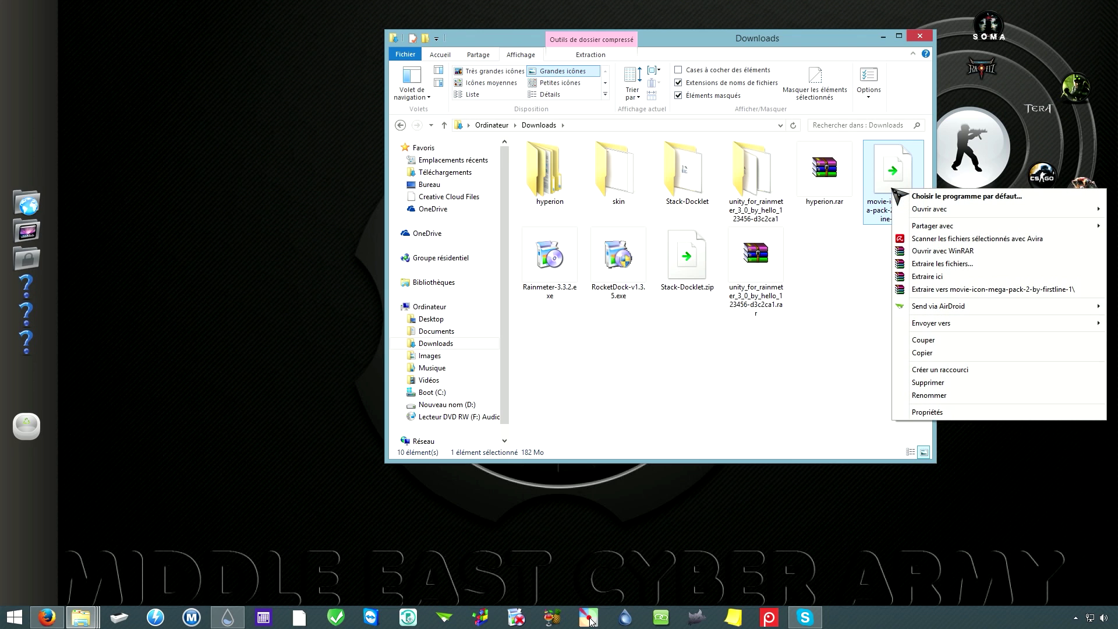
pyautogui.click(976, 290)
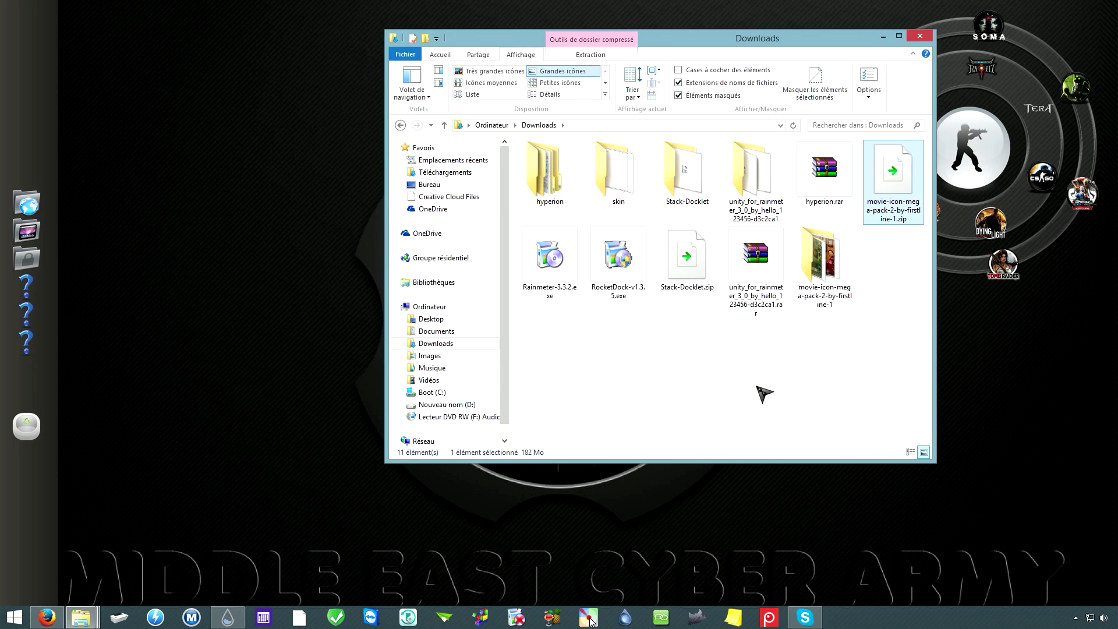
# Step: Check the extracted icons, then open the skin\films folder from Downloads
pyautogui.doubleClick(832, 269)
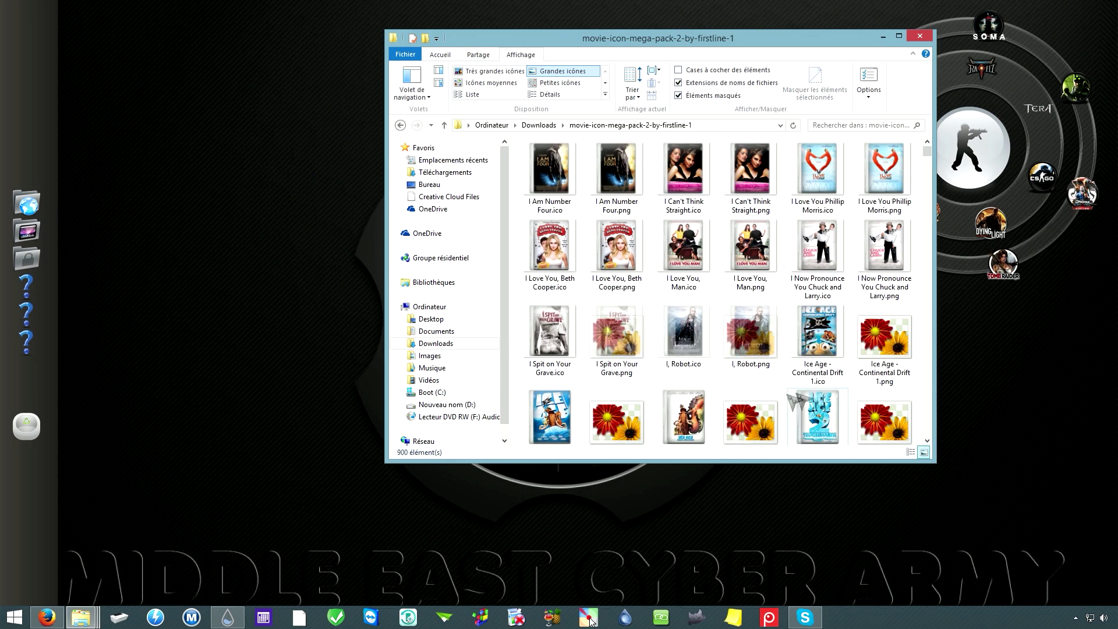
pyautogui.scroll(-2, 931, 153)
pyautogui.moveTo(931, 154); pyautogui.dragTo(542, 131)
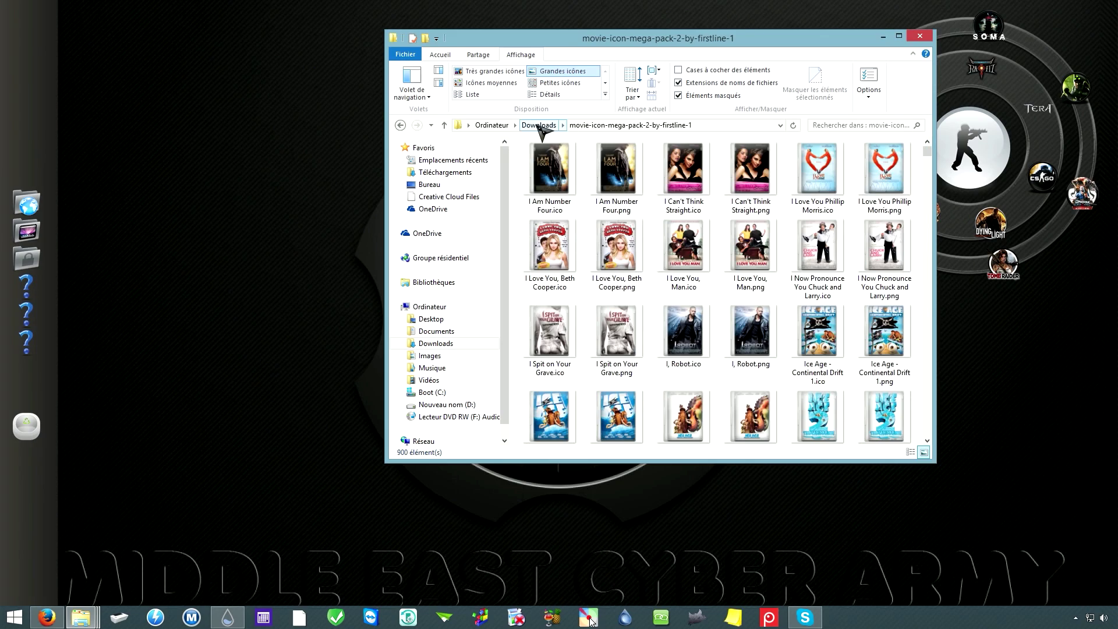
pyautogui.click(539, 125)
pyautogui.click(678, 169)
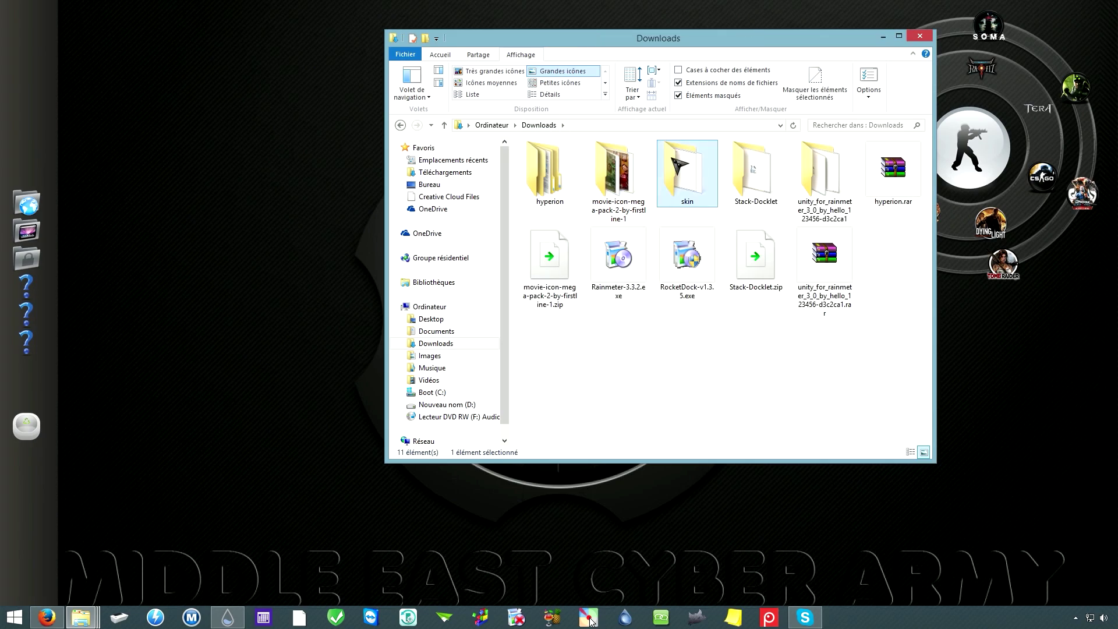
pyautogui.doubleClick(696, 185)
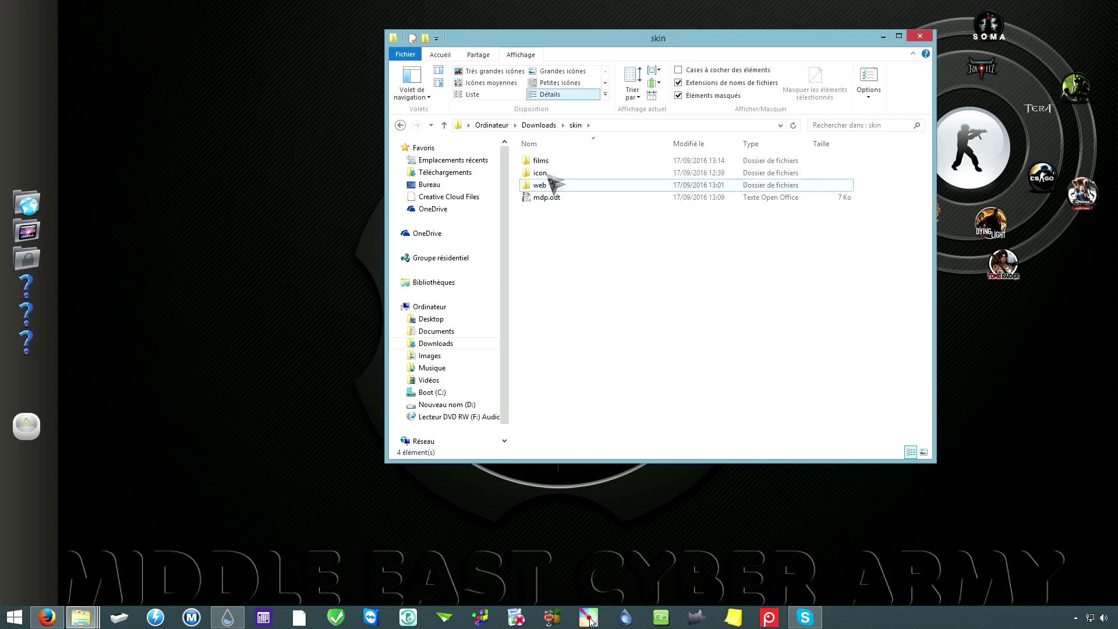
pyautogui.doubleClick(564, 166)
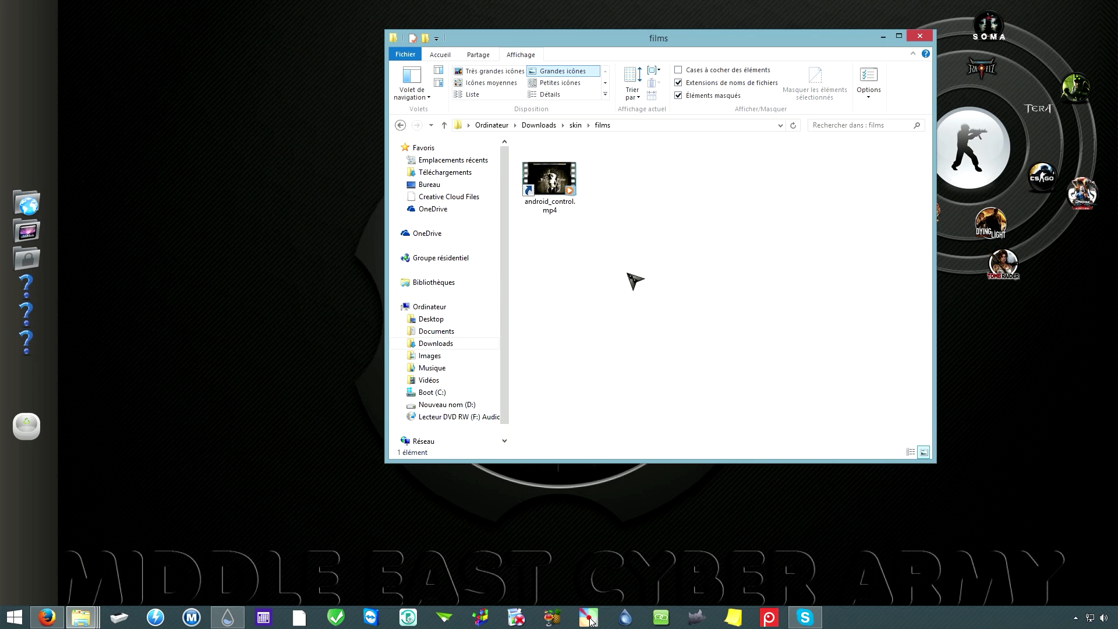
# Step: Paste a shortcut to boost_connexion.mp4 from the Videos window into films
pyautogui.moveTo(81, 617)
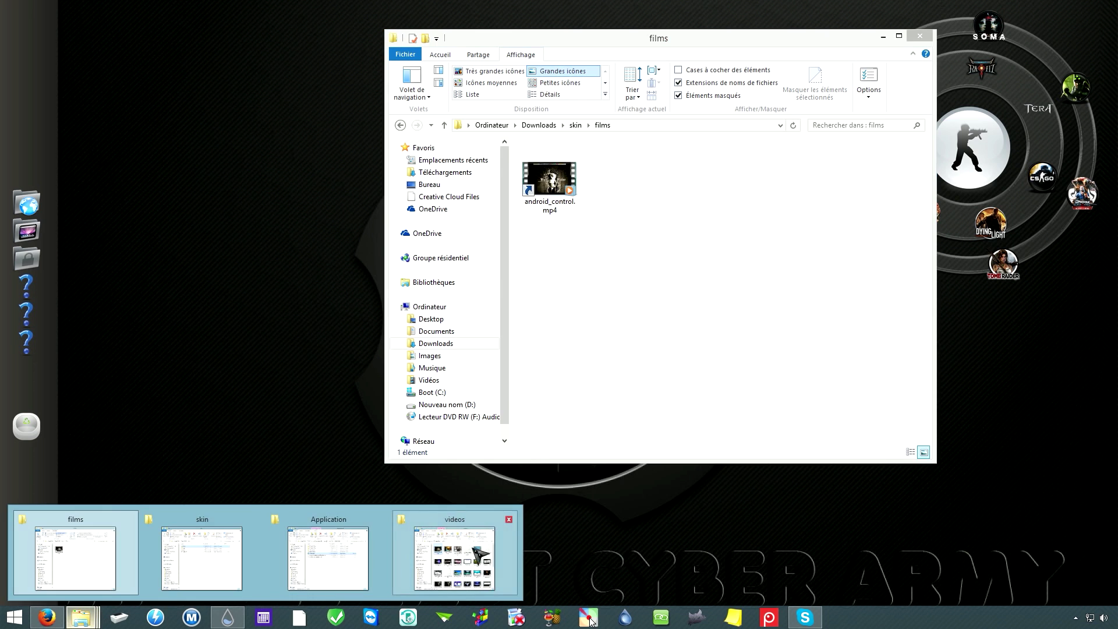
pyautogui.click(460, 553)
pyautogui.click(304, 328)
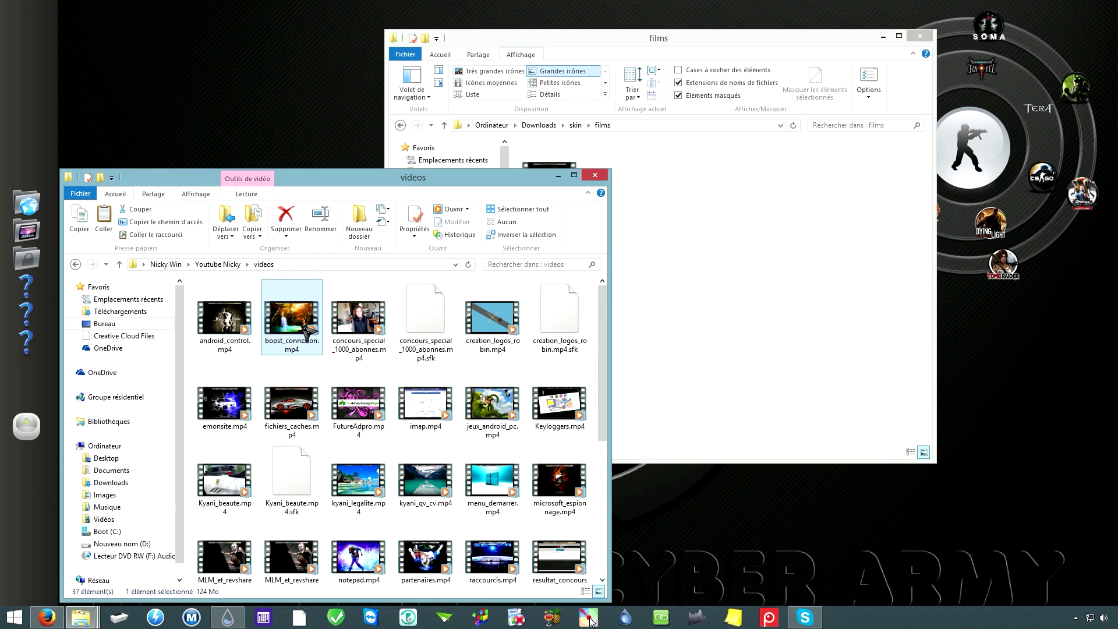
pyautogui.click(594, 174)
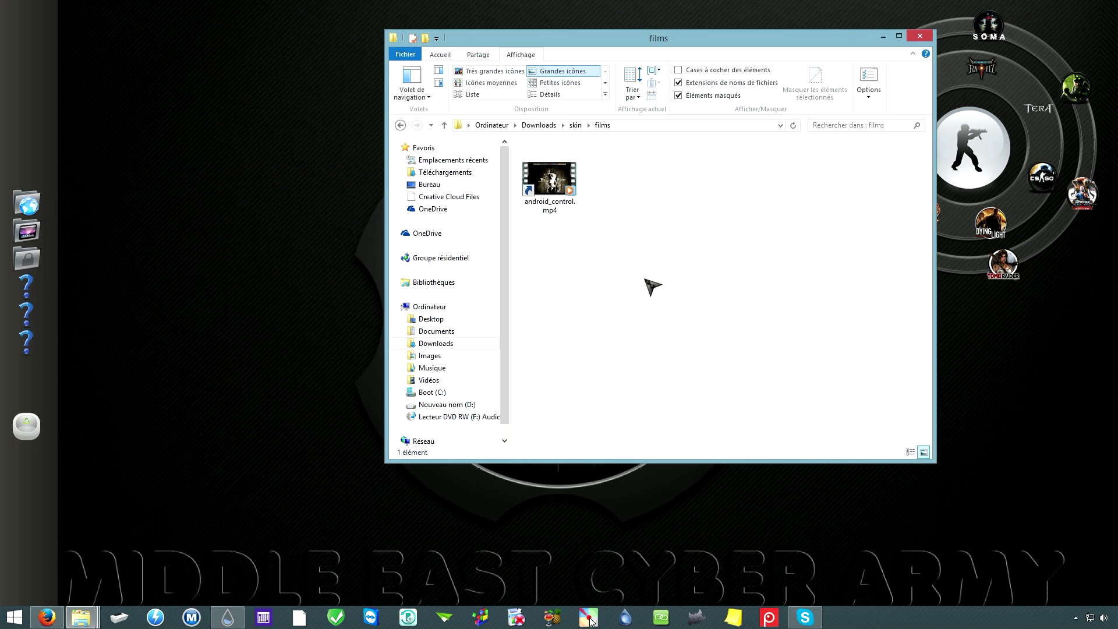
pyautogui.rightClick(642, 231)
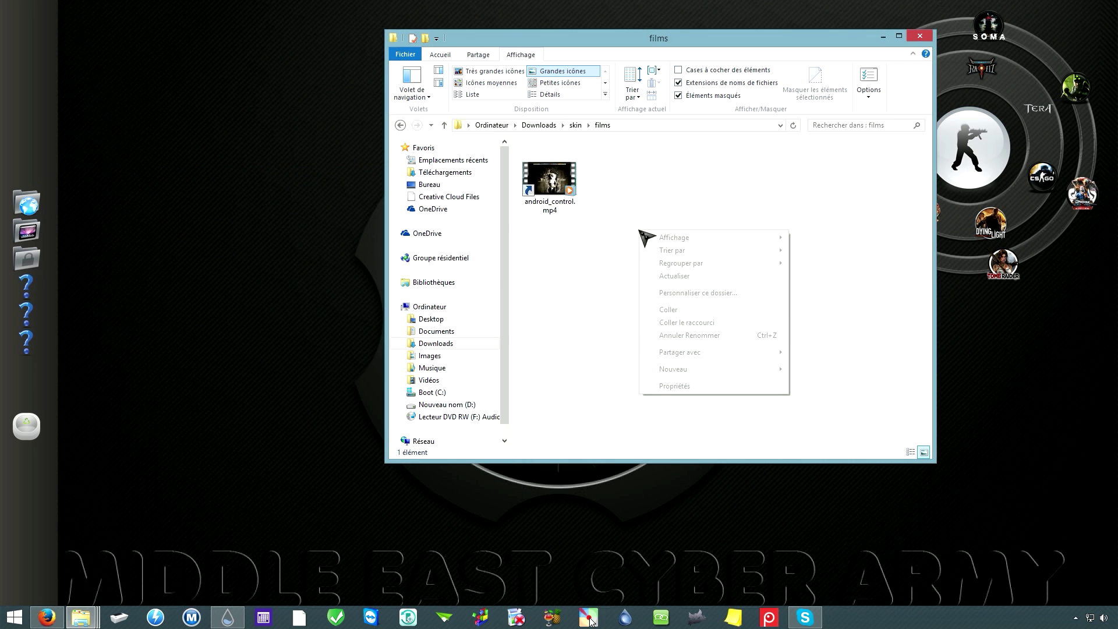
pyautogui.click(714, 322)
# Step: Rename the new shortcut to boost_connexion.mp4, dropping ' - Raccourci'
pyautogui.rightClick(621, 187)
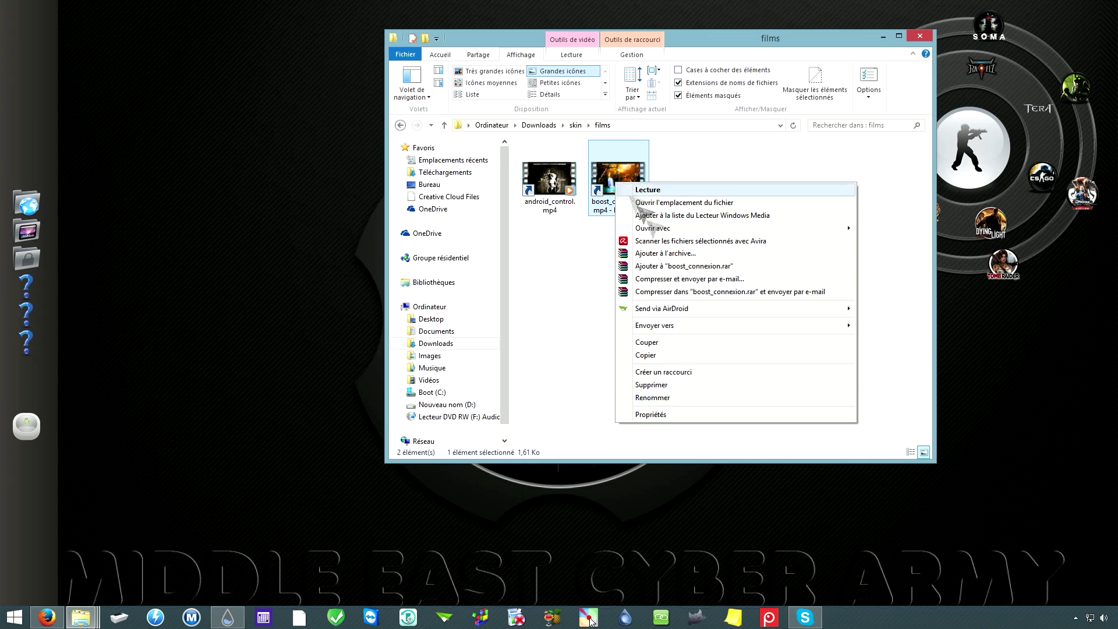
pyautogui.click(691, 399)
pyautogui.click(646, 210)
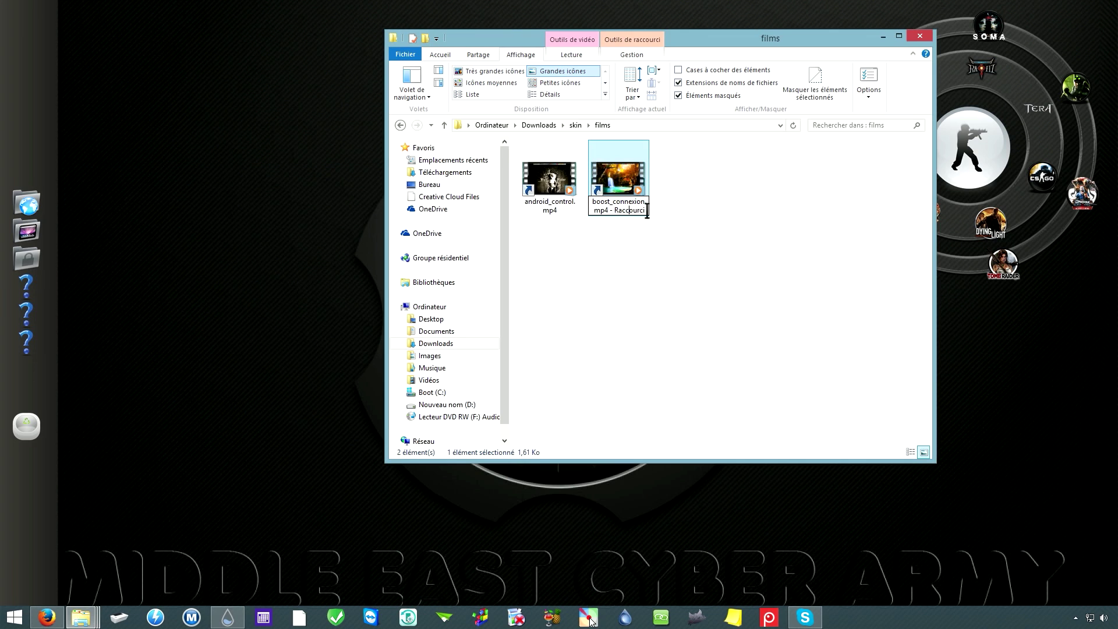
pyautogui.click(669, 307)
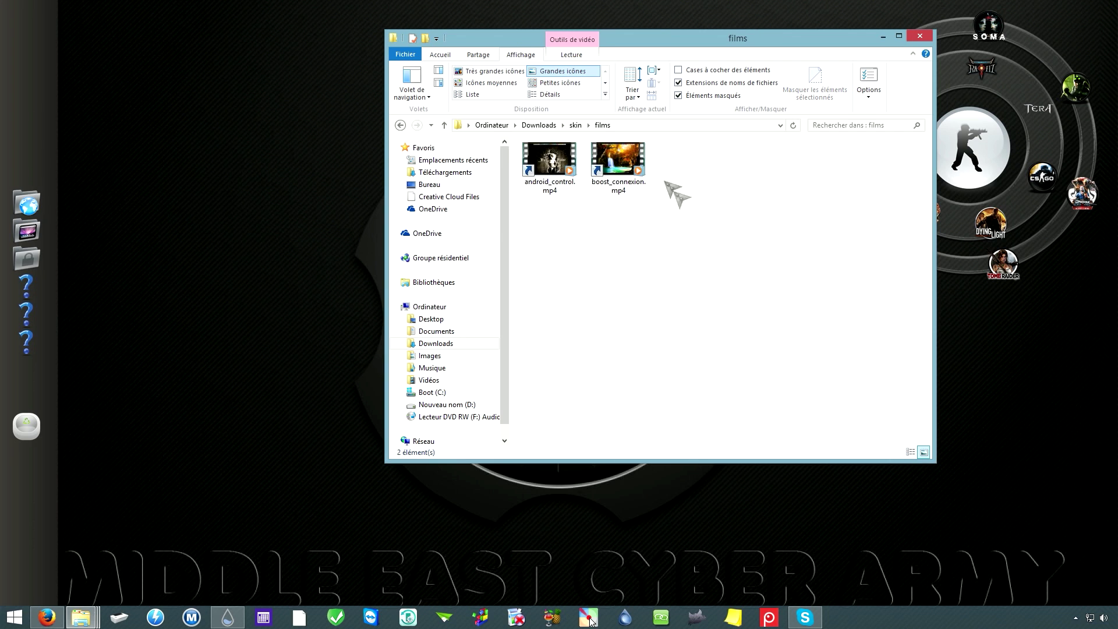
# Step: Open the android_control.mp4 shortcut's properties and browse for a new icon file
pyautogui.rightClick(549, 176)
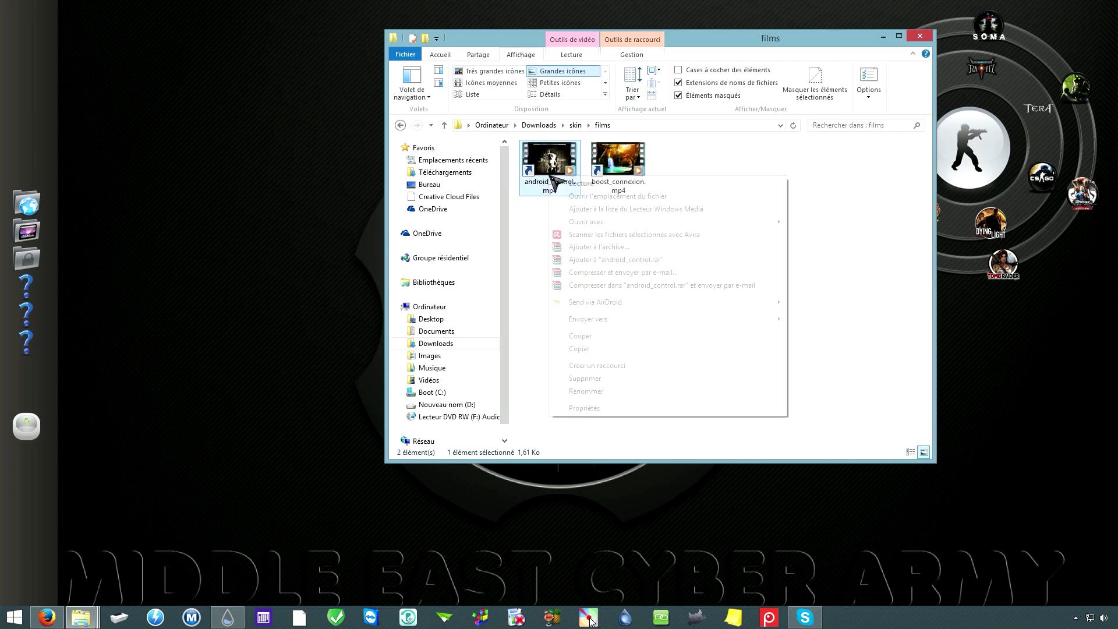
pyautogui.click(584, 408)
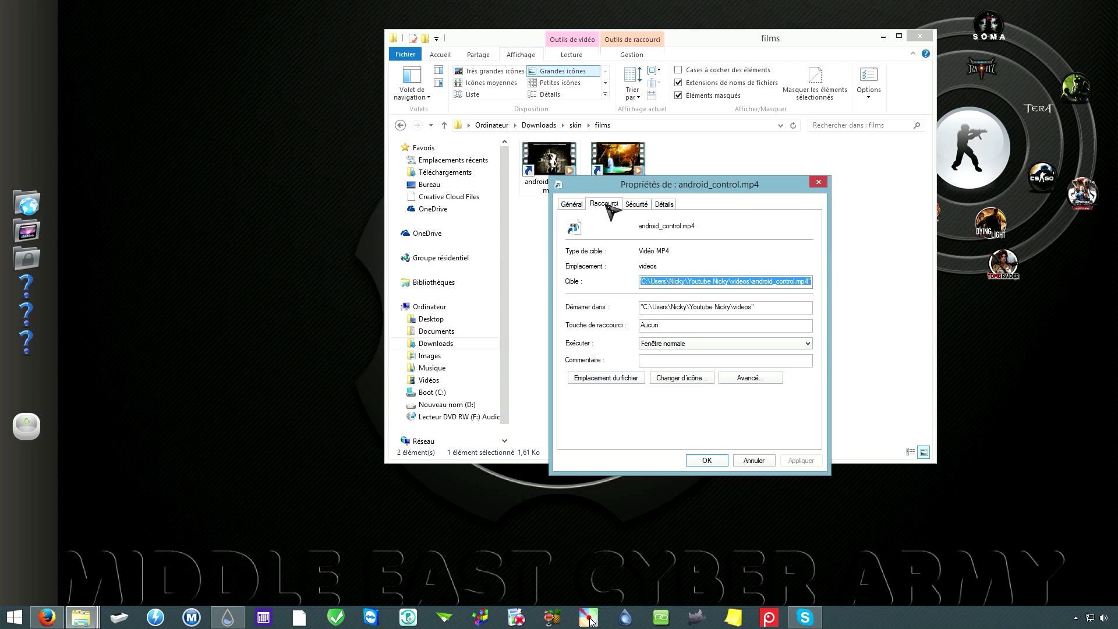
pyautogui.click(571, 205)
pyautogui.click(604, 205)
pyautogui.click(681, 378)
pyautogui.moveTo(683, 242); pyautogui.dragTo(656, 224)
pyautogui.click(701, 256)
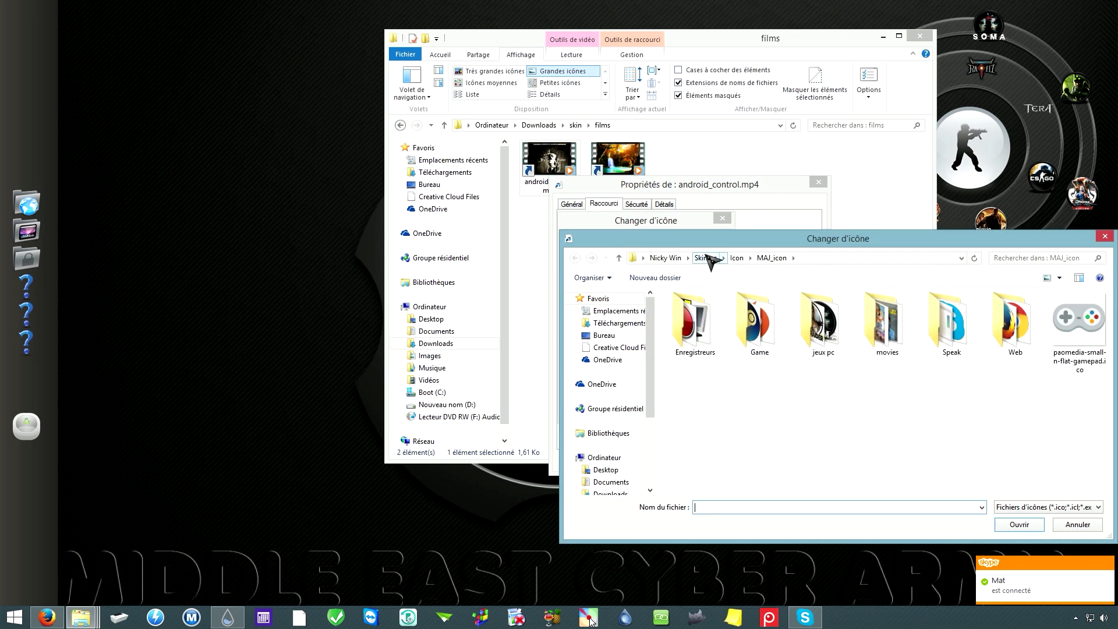
pyautogui.moveTo(868, 243); pyautogui.dragTo(631, 200)
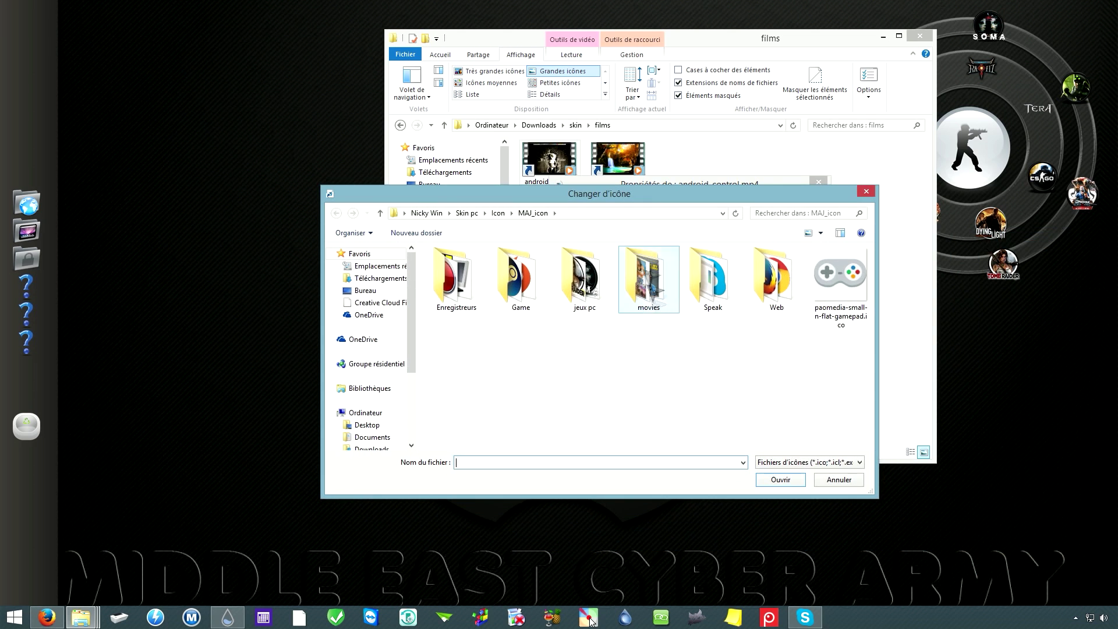
# Step: Pick I Am Number Four.ico from Downloads\movie-icon-mega-pack-2-by-firstline-1 and apply it
pyautogui.click(381, 291)
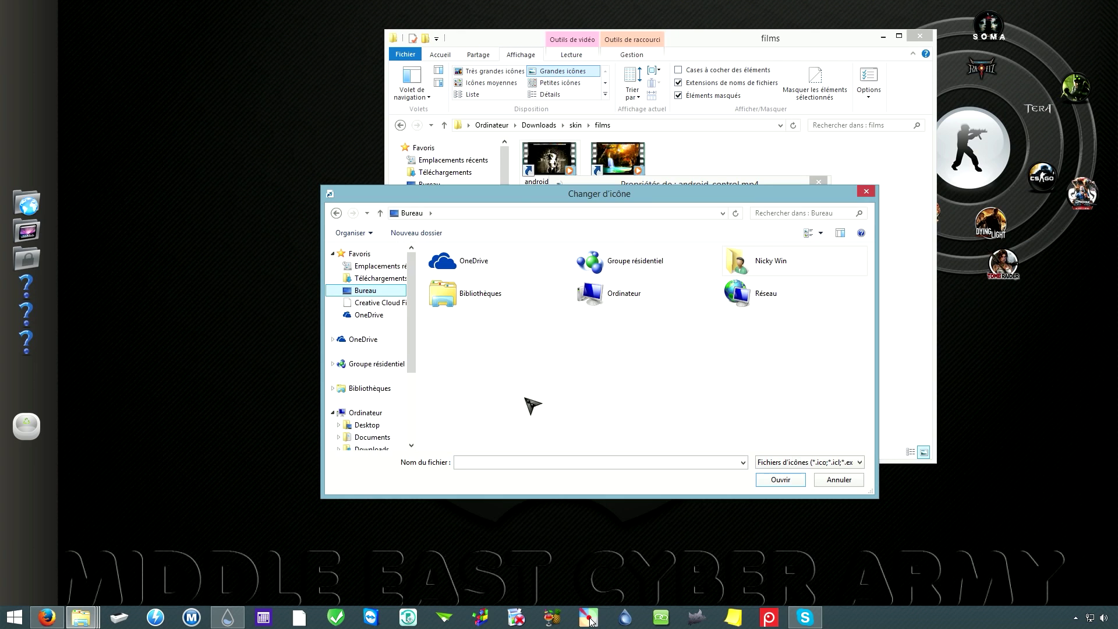
pyautogui.moveTo(410, 346); pyautogui.dragTo(408, 366)
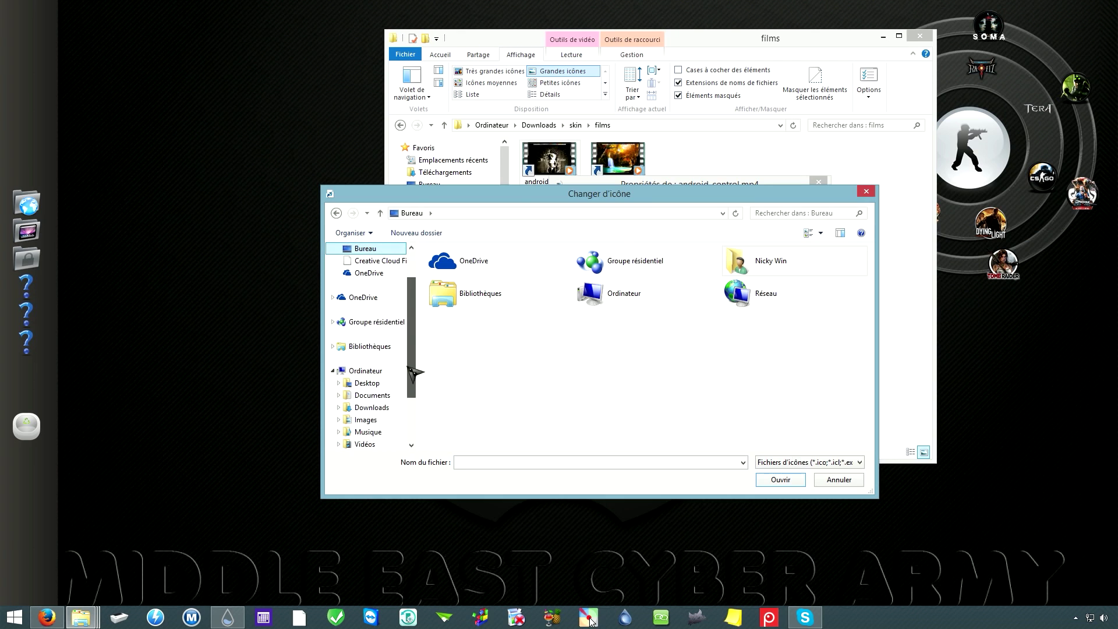
pyautogui.click(372, 408)
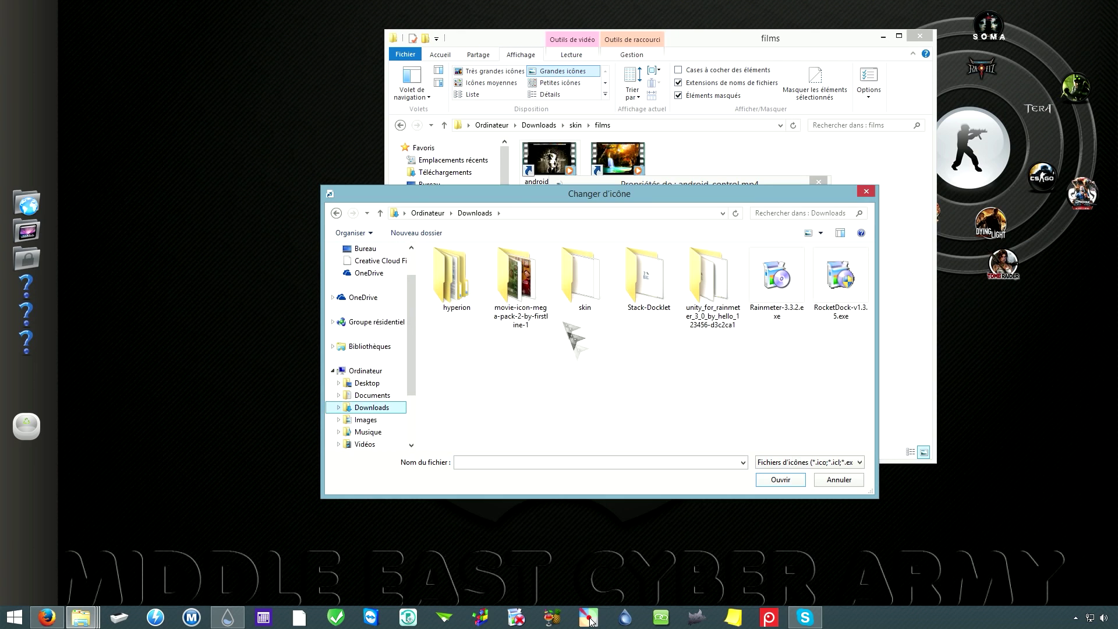
pyautogui.doubleClick(518, 279)
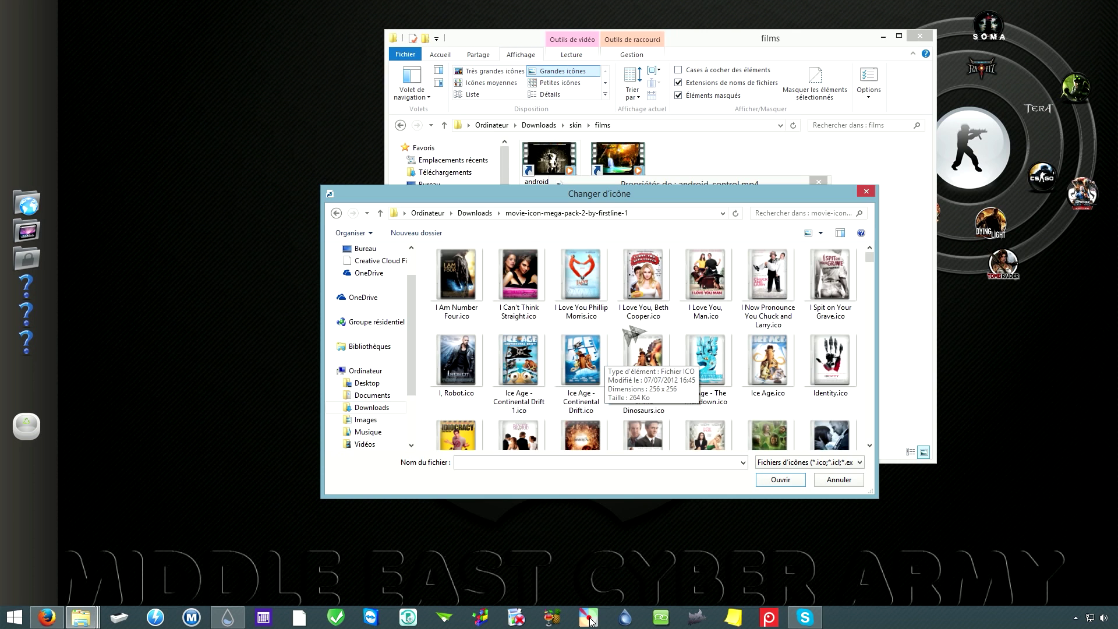
pyautogui.click(643, 277)
pyautogui.click(478, 282)
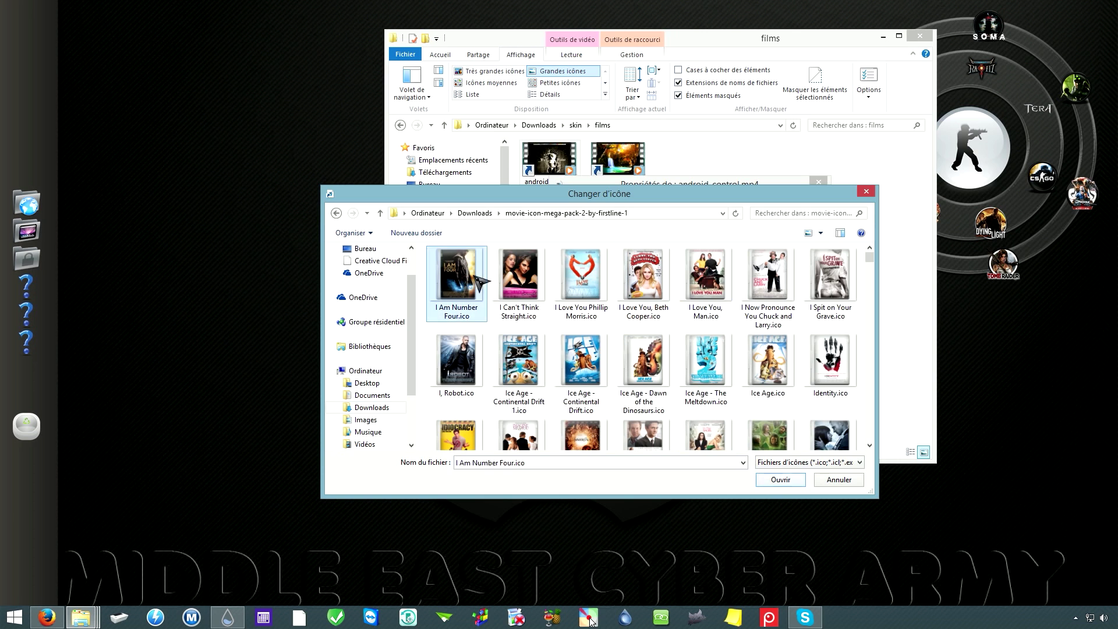
pyautogui.click(782, 479)
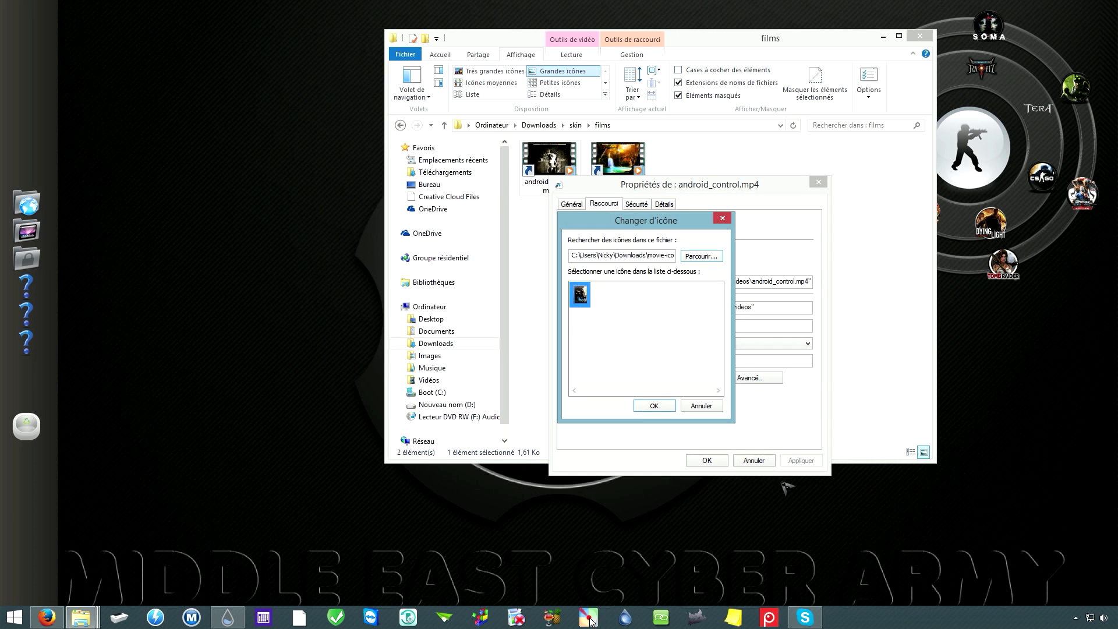
pyautogui.click(654, 406)
pyautogui.click(802, 463)
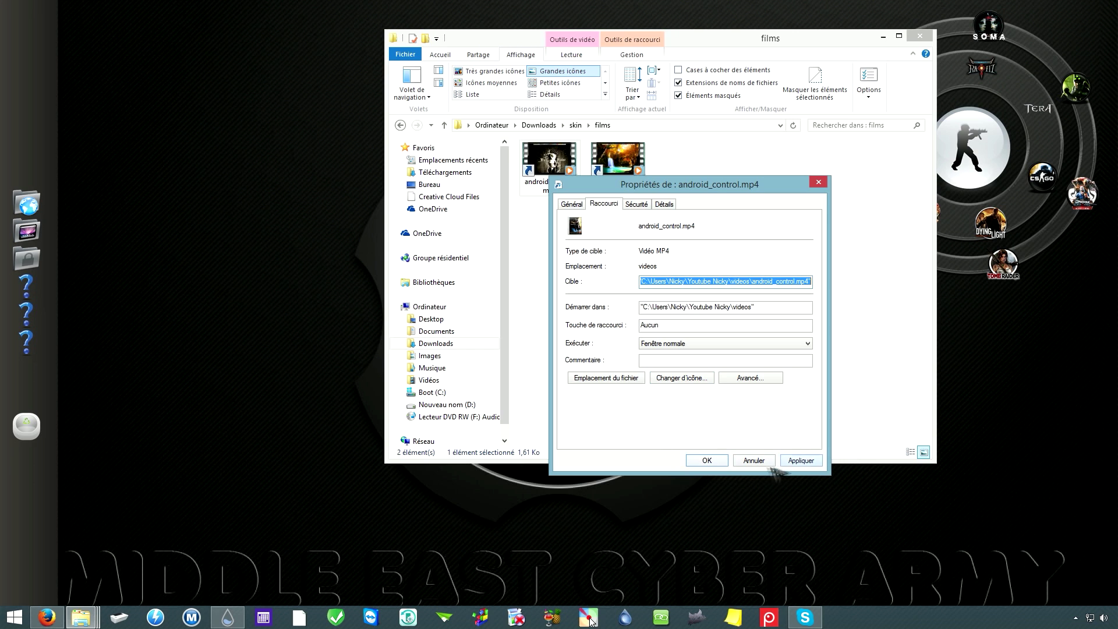
pyautogui.click(707, 461)
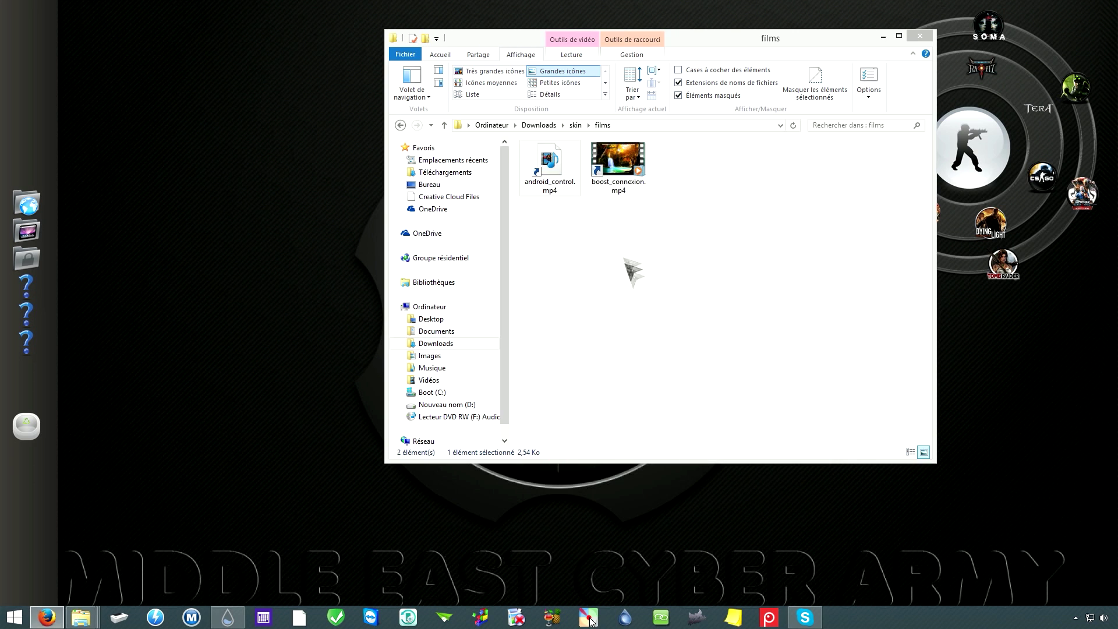
# Step: Set the boost_connexion.mp4 shortcut's icon to Identity.ico from the movie icon pack
pyautogui.rightClick(617, 174)
pyautogui.click(678, 408)
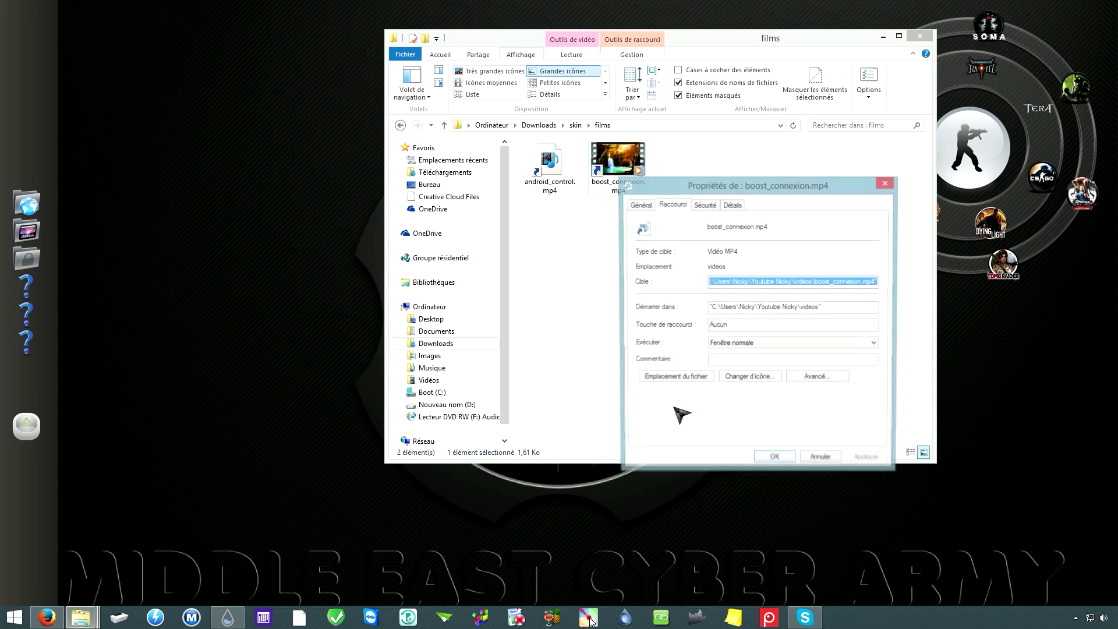
pyautogui.click(751, 379)
pyautogui.click(801, 276)
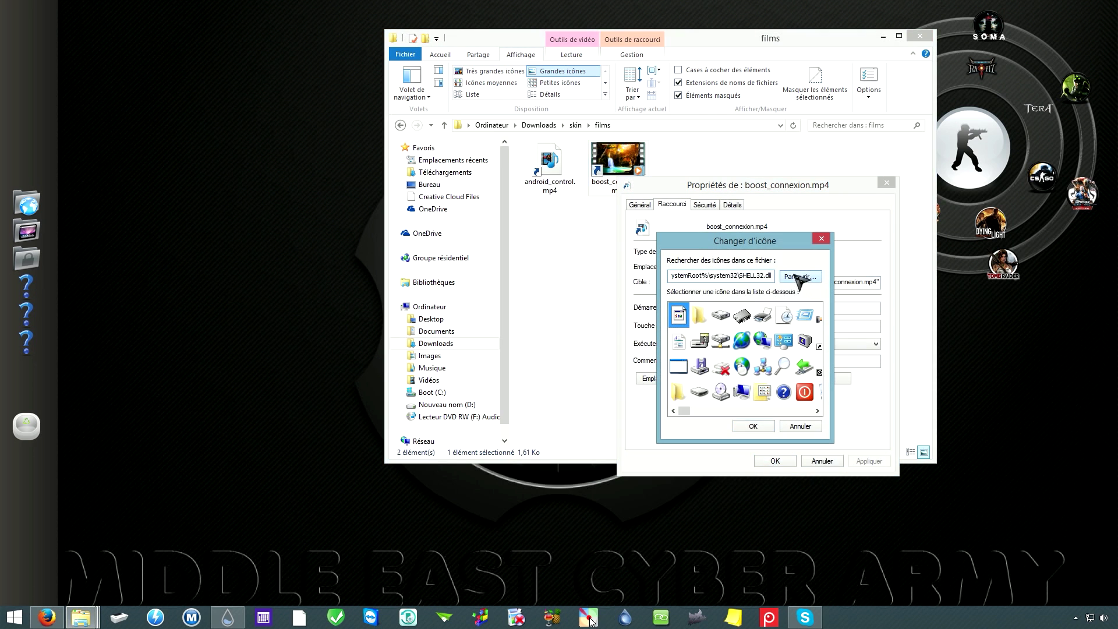
pyautogui.moveTo(830, 469); pyautogui.dragTo(594, 155)
pyautogui.click(459, 318)
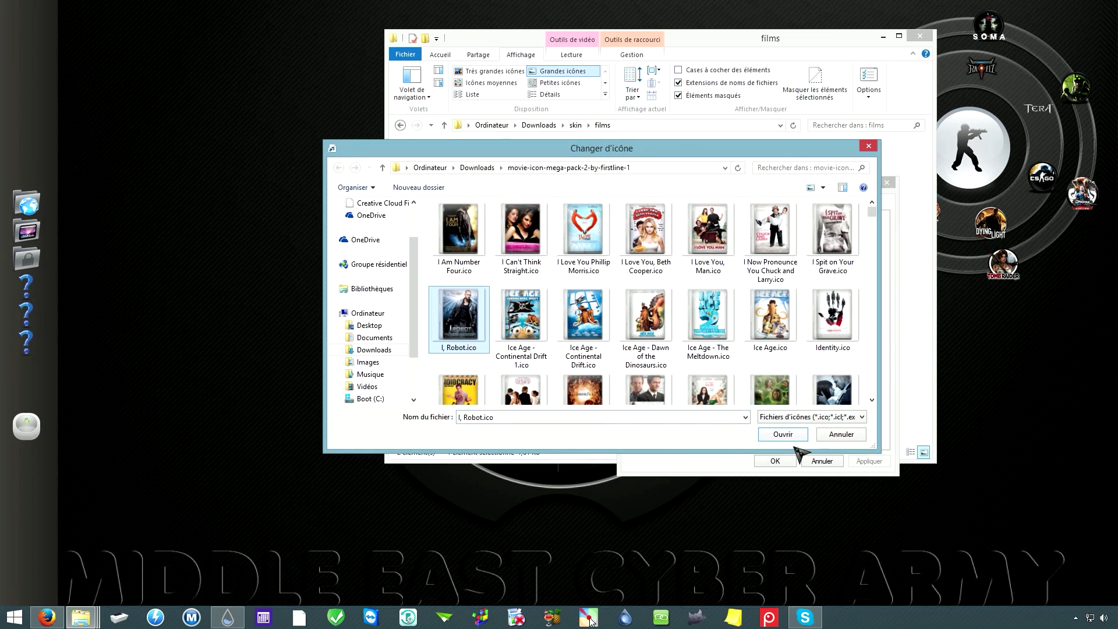
pyautogui.click(848, 320)
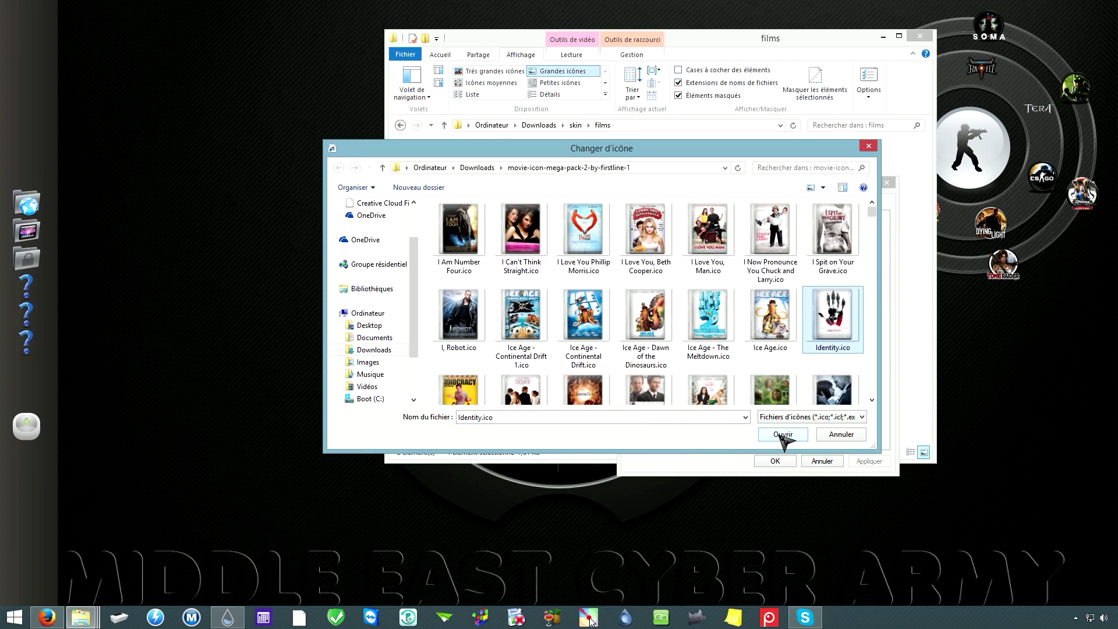
pyautogui.click(784, 437)
pyautogui.click(754, 427)
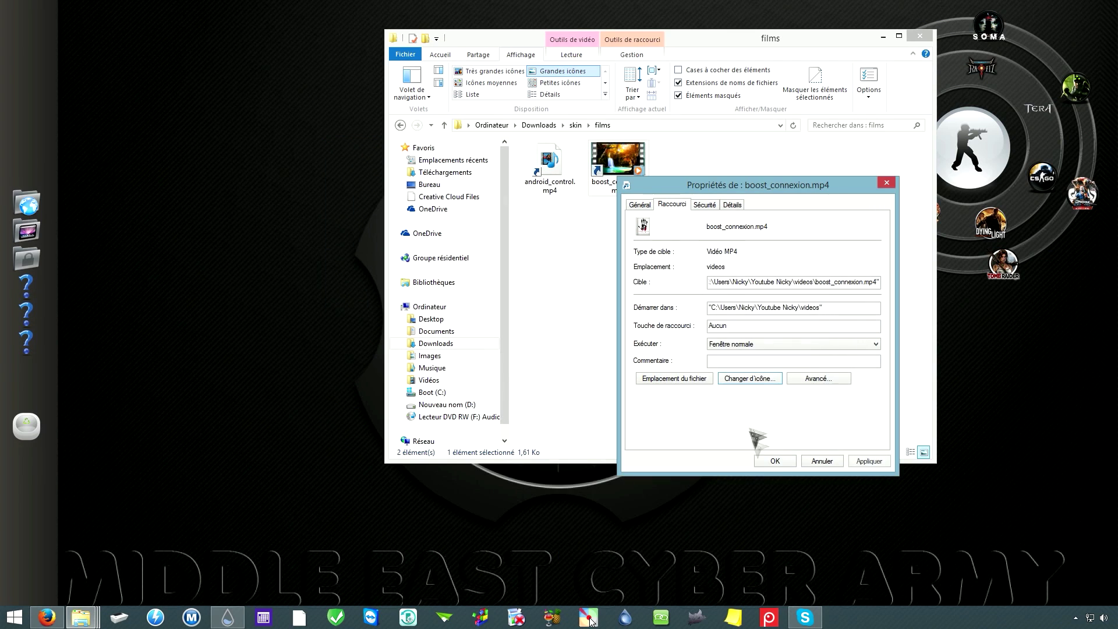
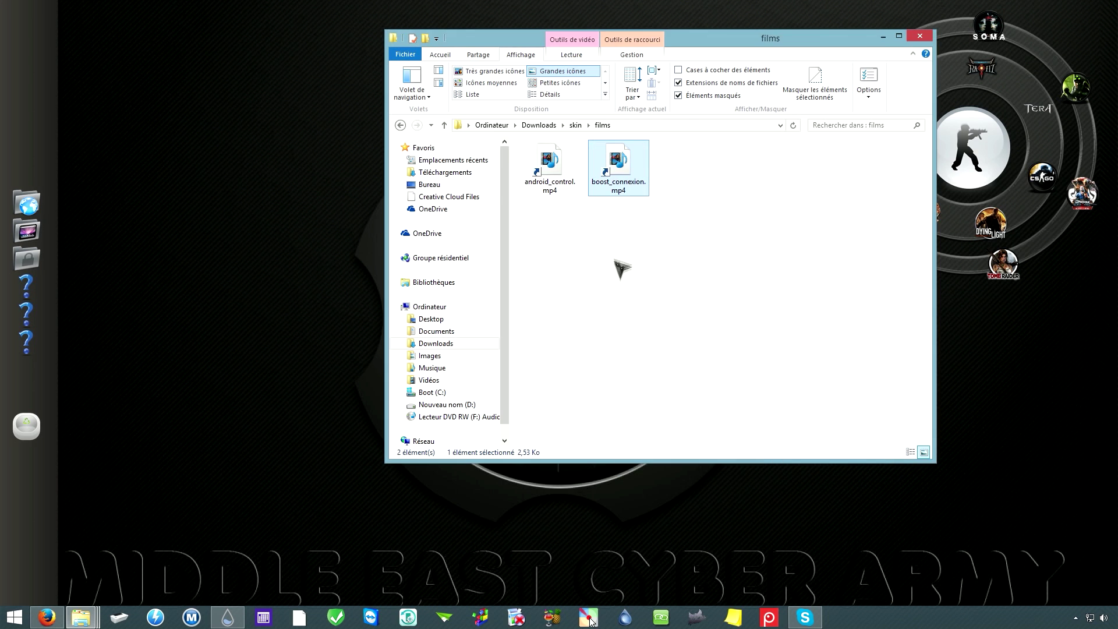
# Step: Check the two MP4 videos in Downloads\skin\films, then go back to the skin folder
pyautogui.click(539, 124)
pyautogui.doubleClick(685, 195)
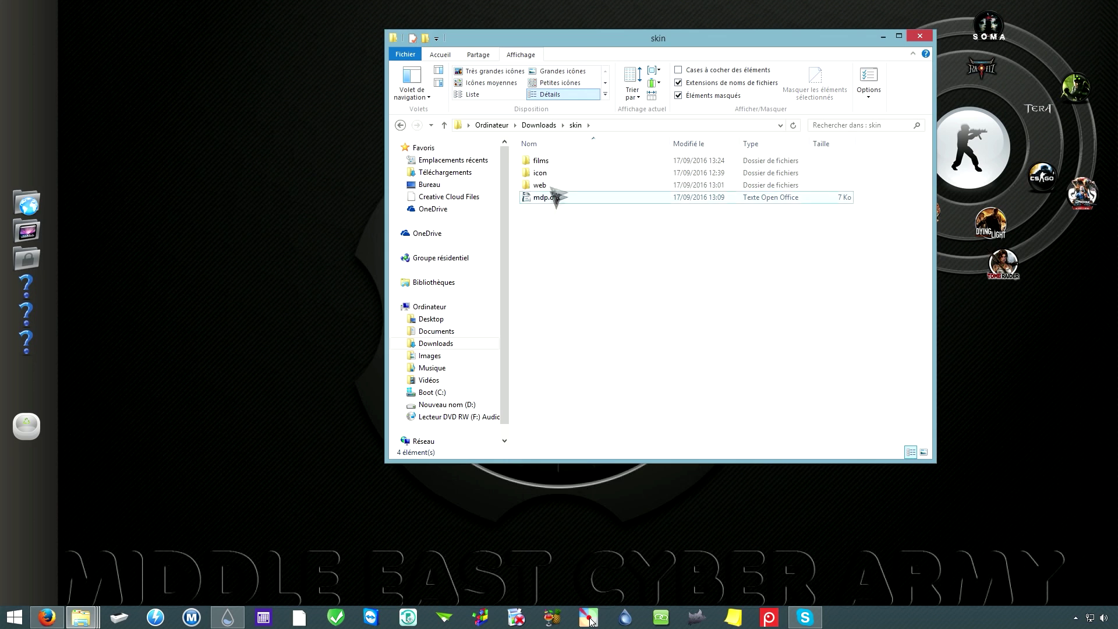
pyautogui.doubleClick(545, 164)
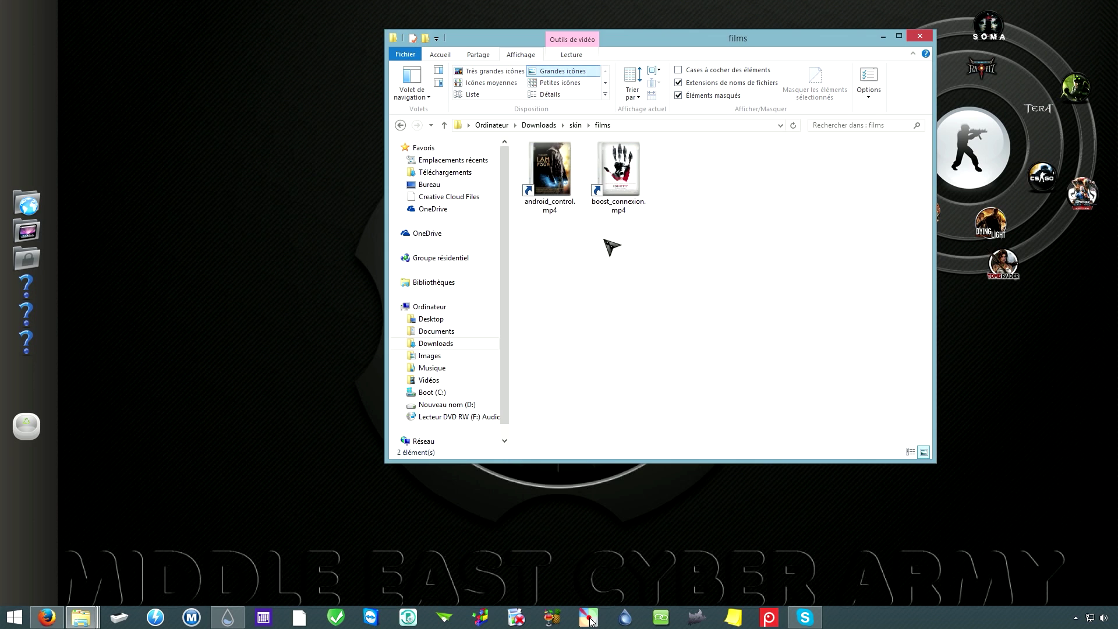
pyautogui.click(576, 125)
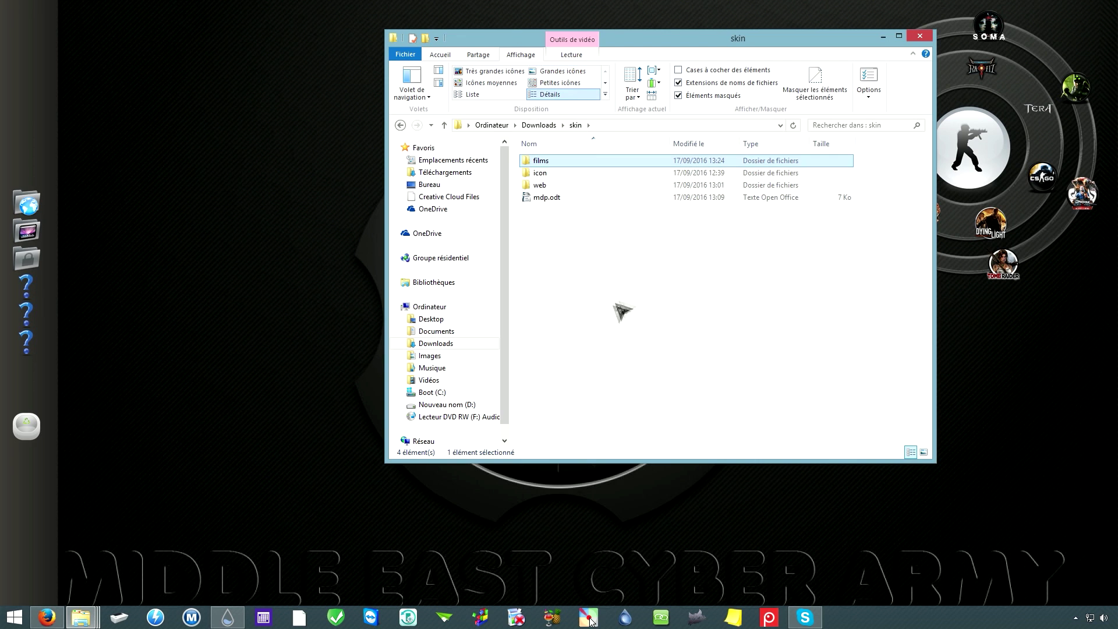
pyautogui.rightClick(32, 282)
# Step: Add a new Stack Docklet to the RocketDock dock
pyautogui.moveTo(79, 319)
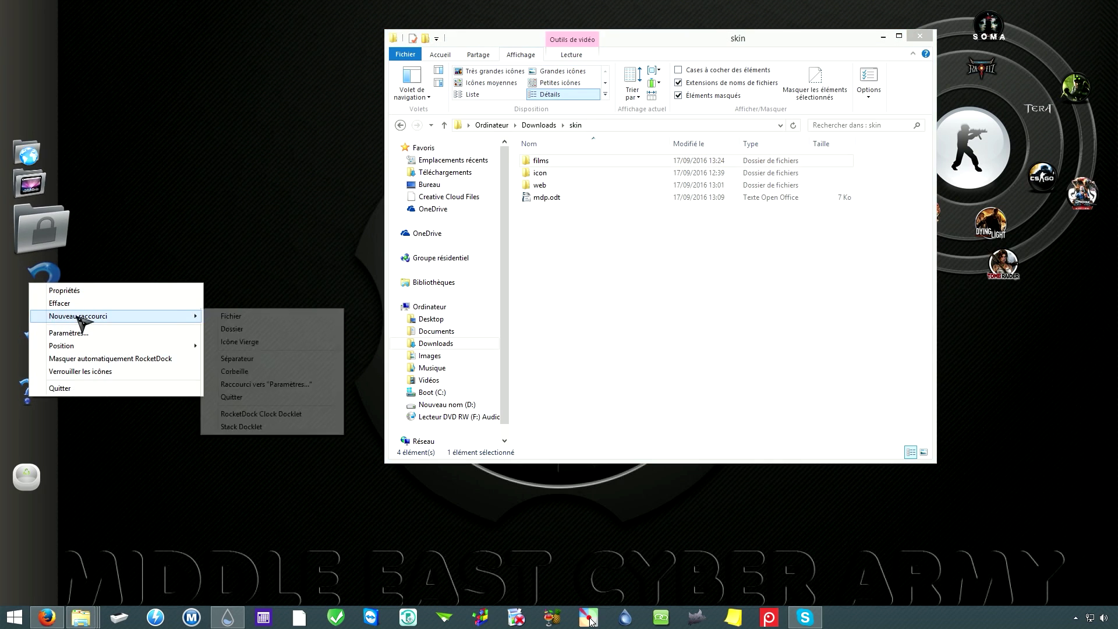
pyautogui.click(268, 428)
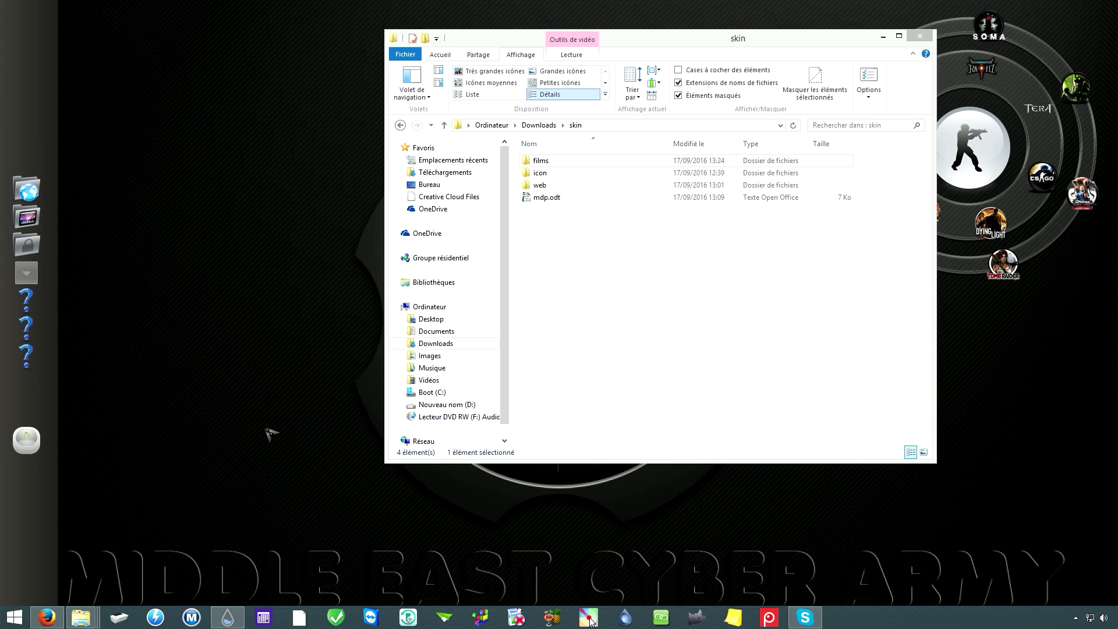
pyautogui.click(884, 37)
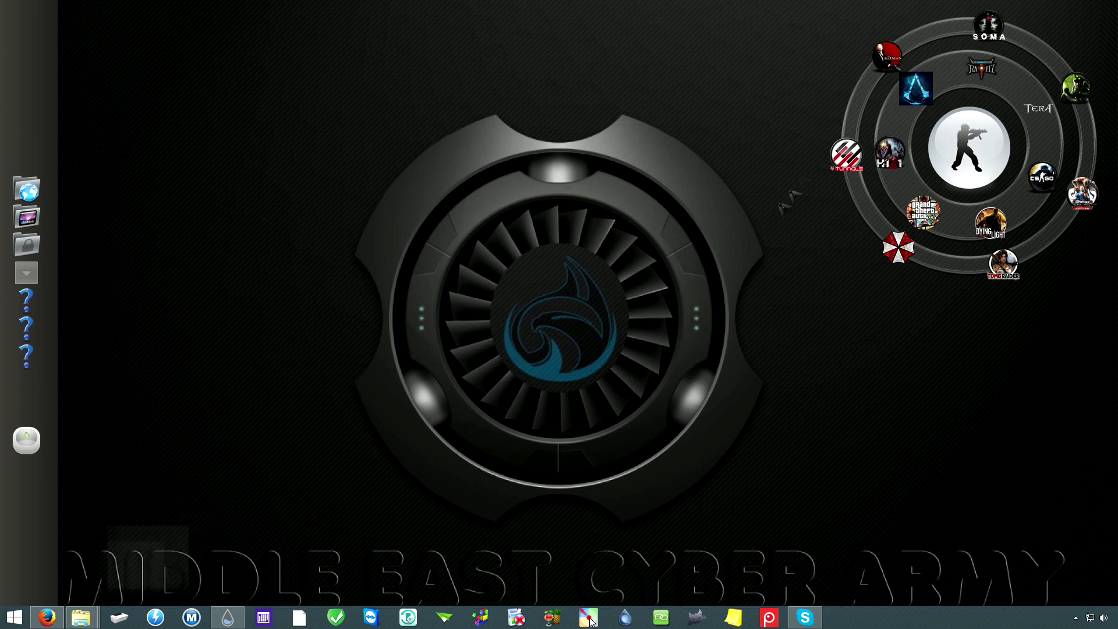
pyautogui.click(46, 281)
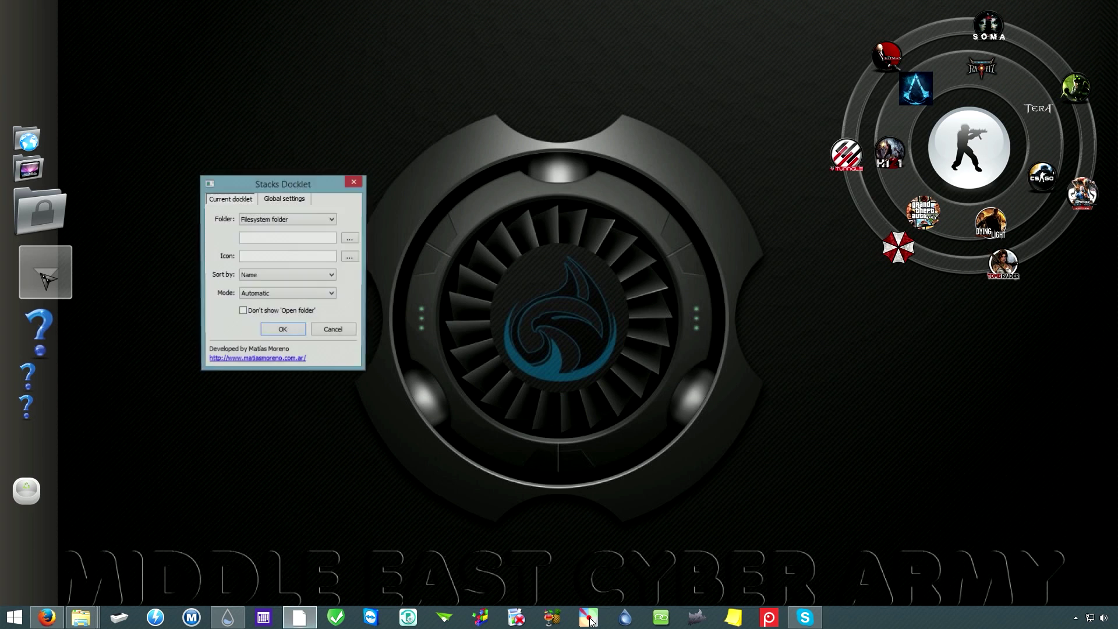
# Step: Set the stack's folder to Downloads\skin\films
pyautogui.moveTo(262, 188); pyautogui.dragTo(479, 153)
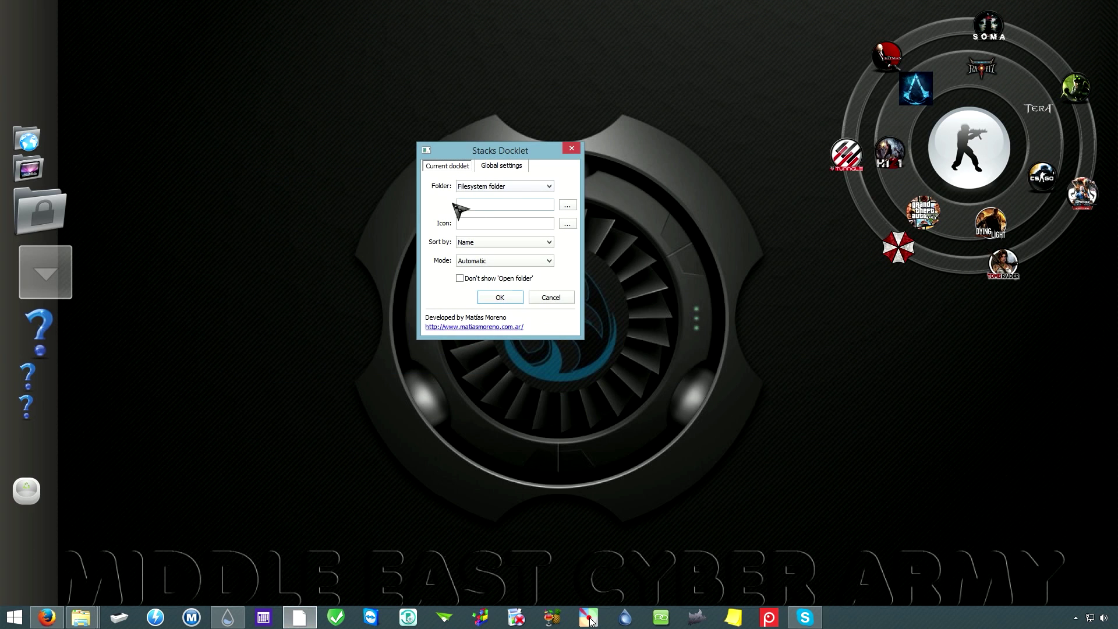
pyautogui.click(573, 205)
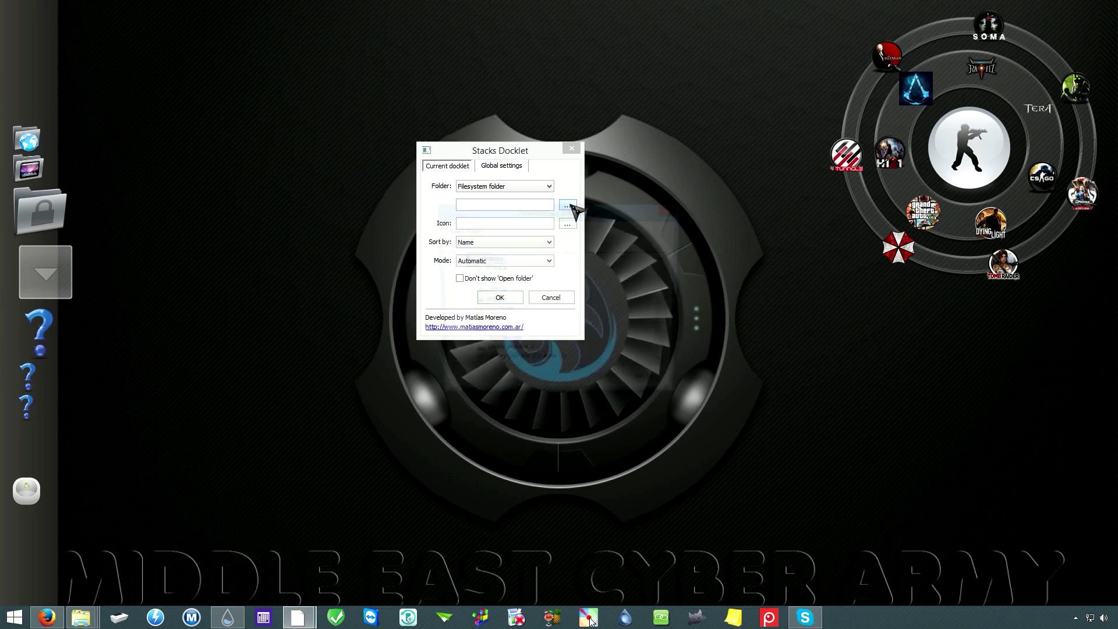
pyautogui.doubleClick(496, 311)
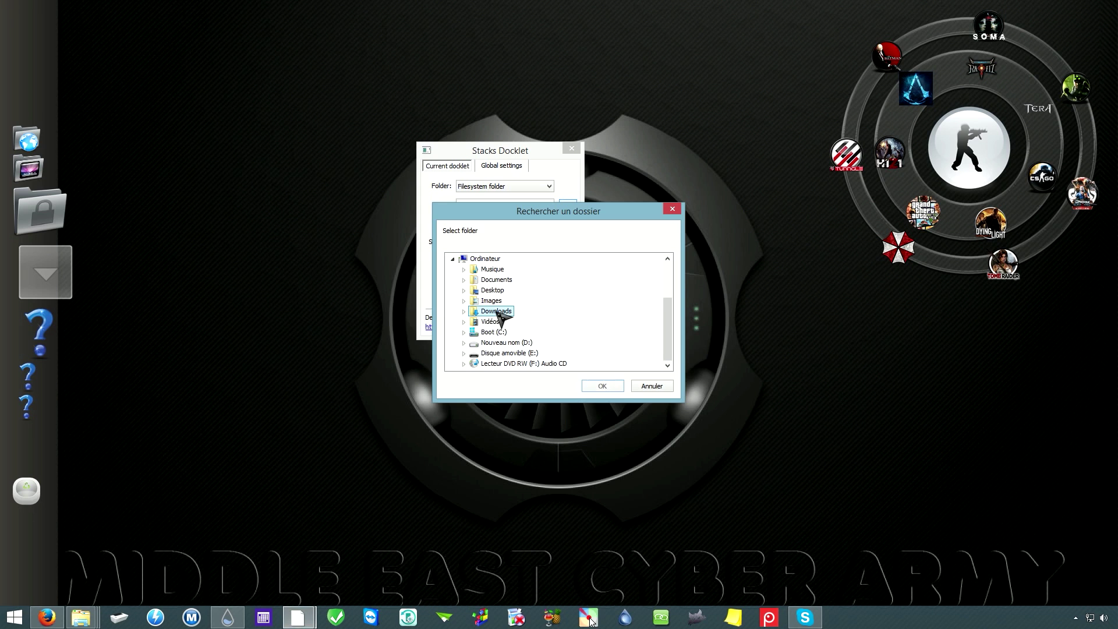
pyautogui.scroll(-1, 556, 325)
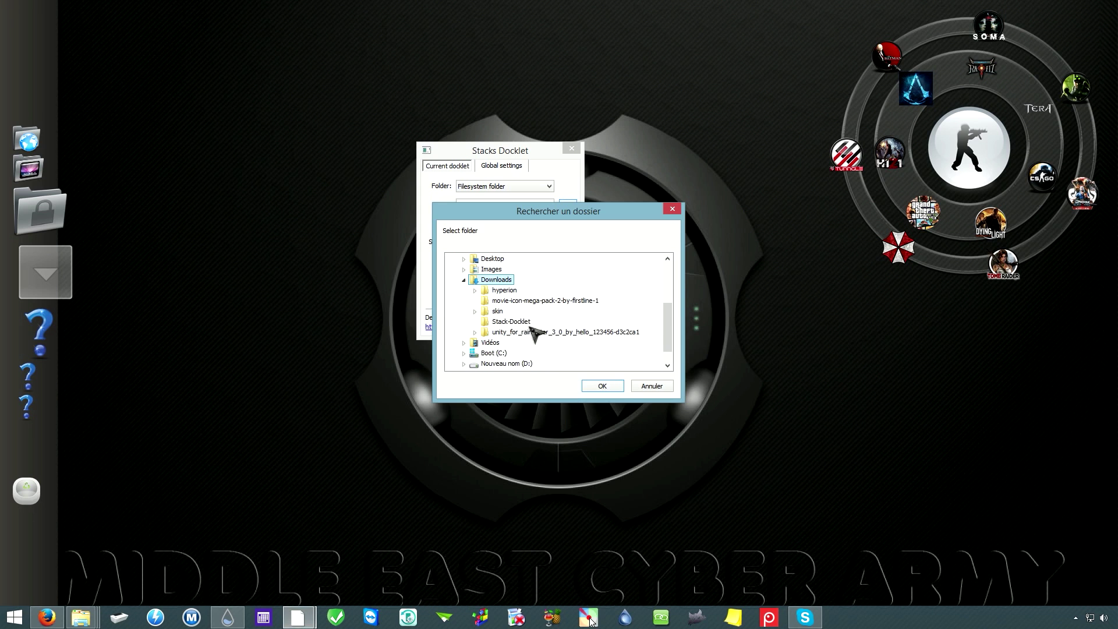
pyautogui.doubleClick(498, 311)
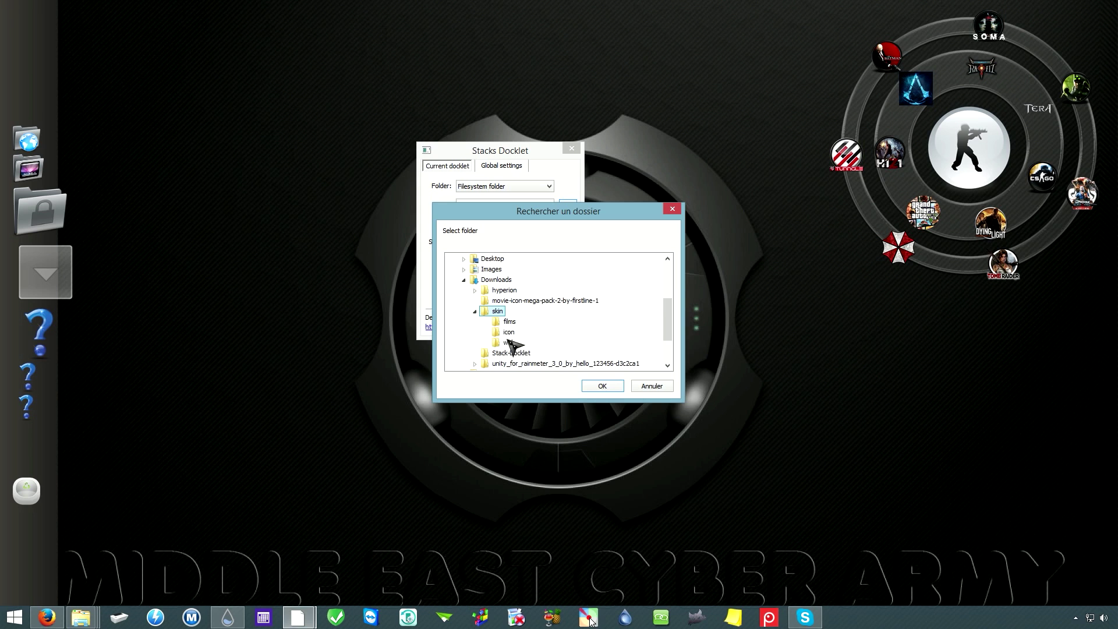
pyautogui.click(510, 325)
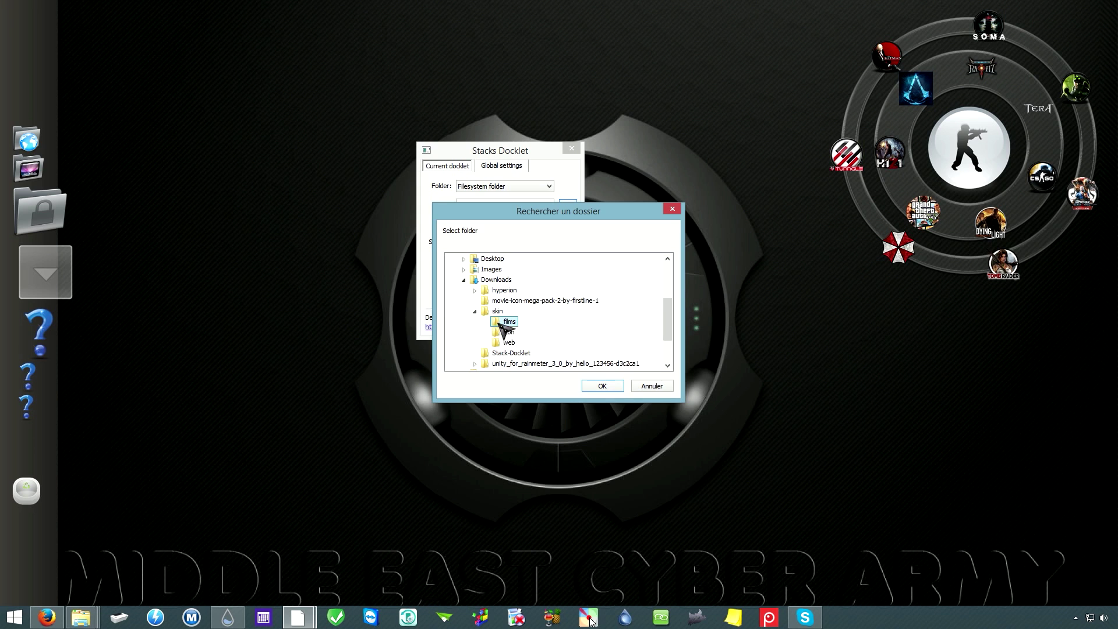
pyautogui.click(598, 387)
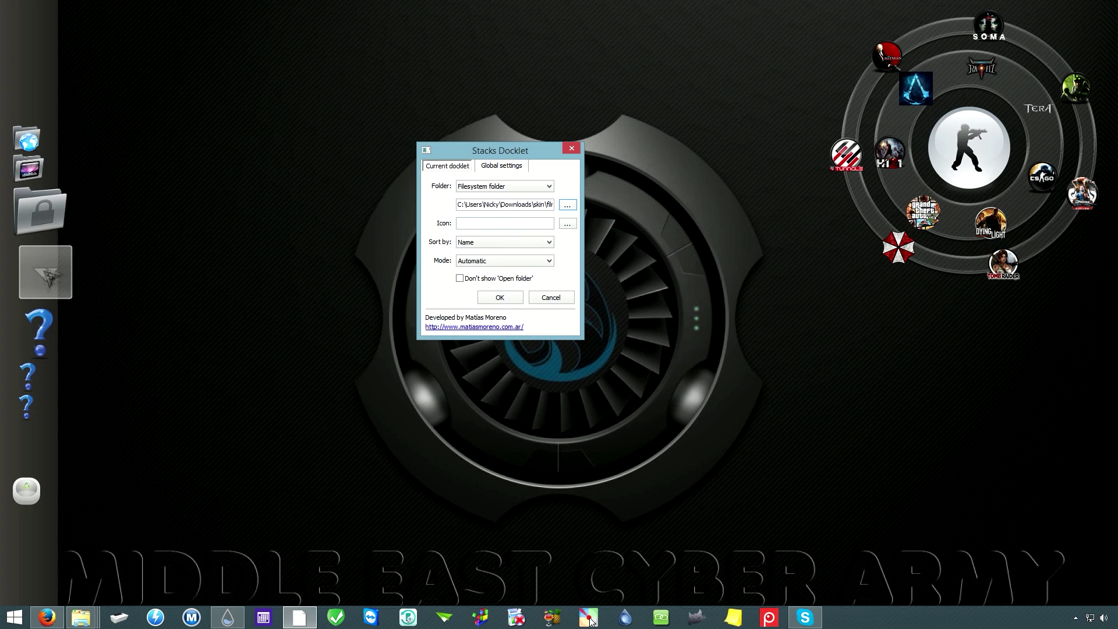
pyautogui.click(567, 223)
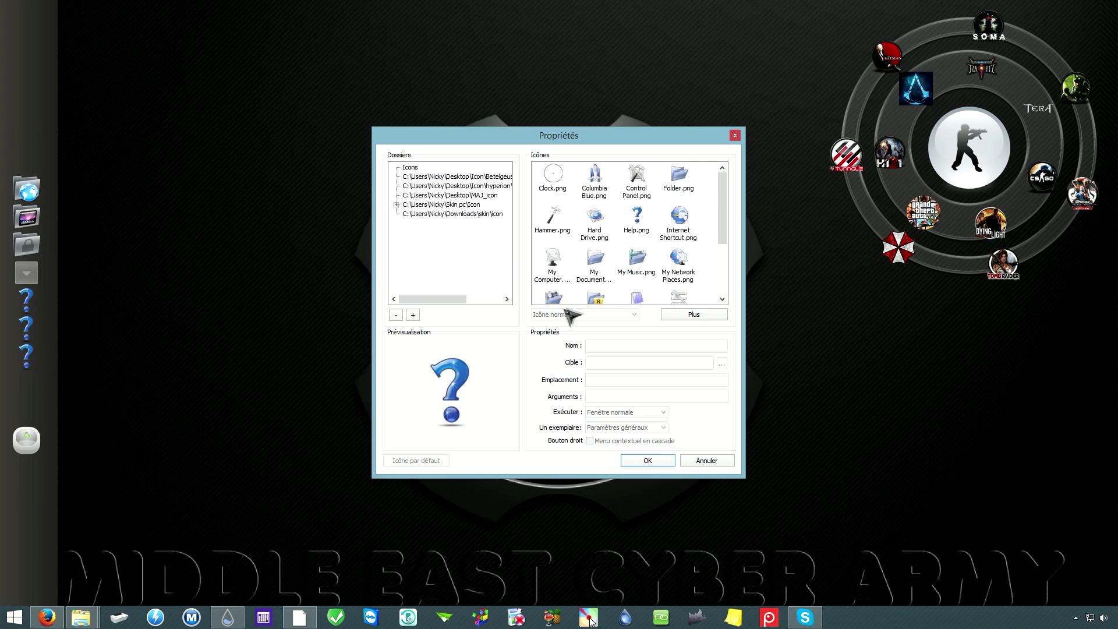
# Step: Add the hyperion 3D-Movies folder as an icon source in Propriétés
pyautogui.click(432, 214)
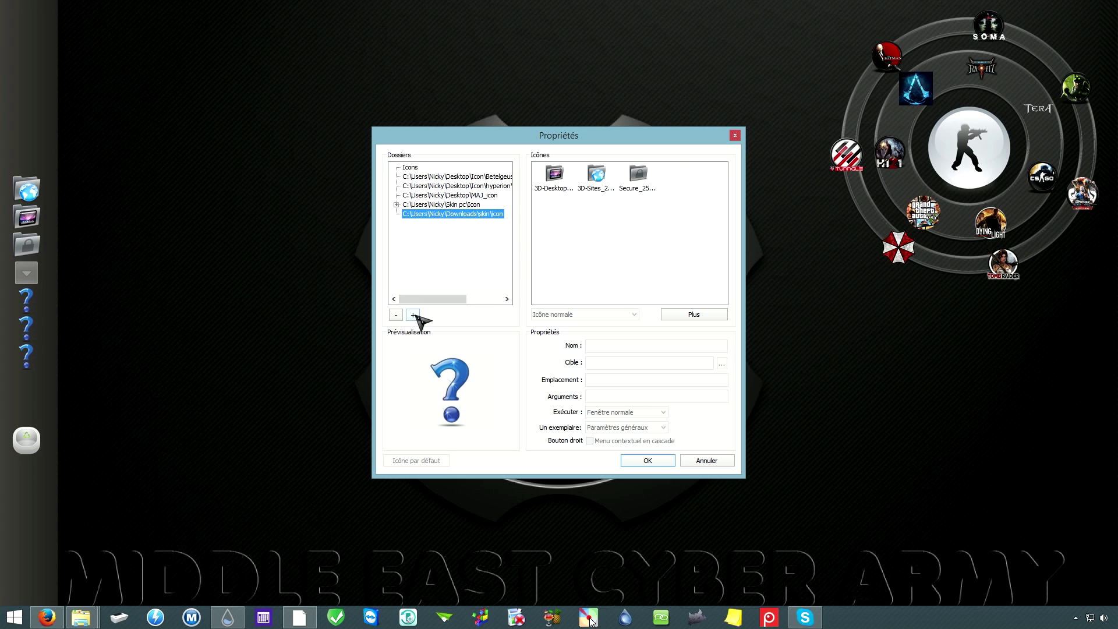
pyautogui.click(414, 315)
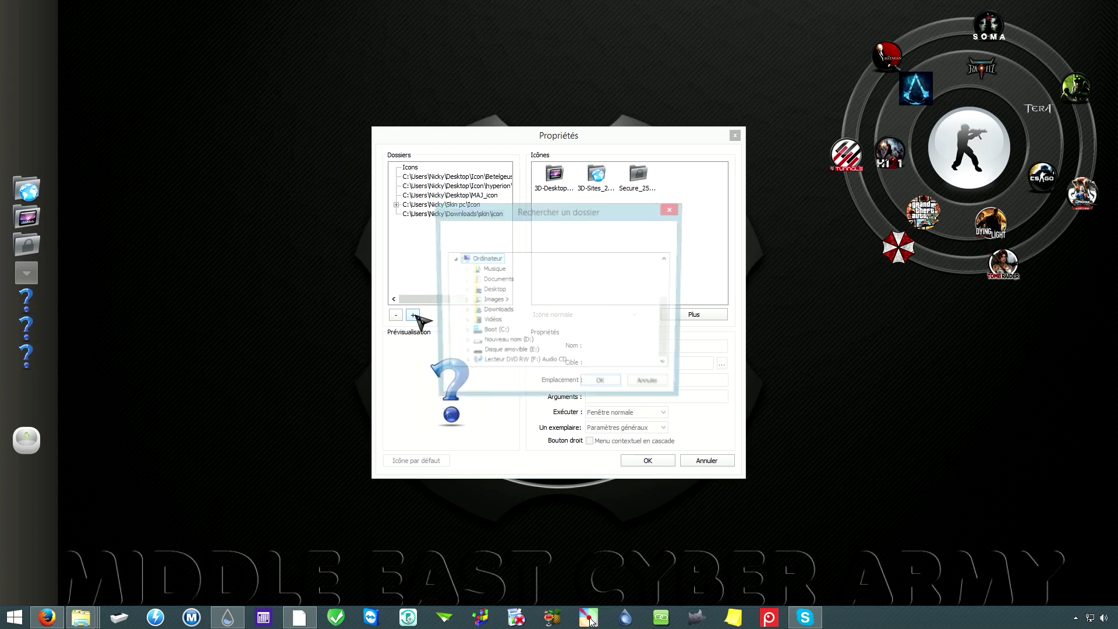
pyautogui.doubleClick(502, 312)
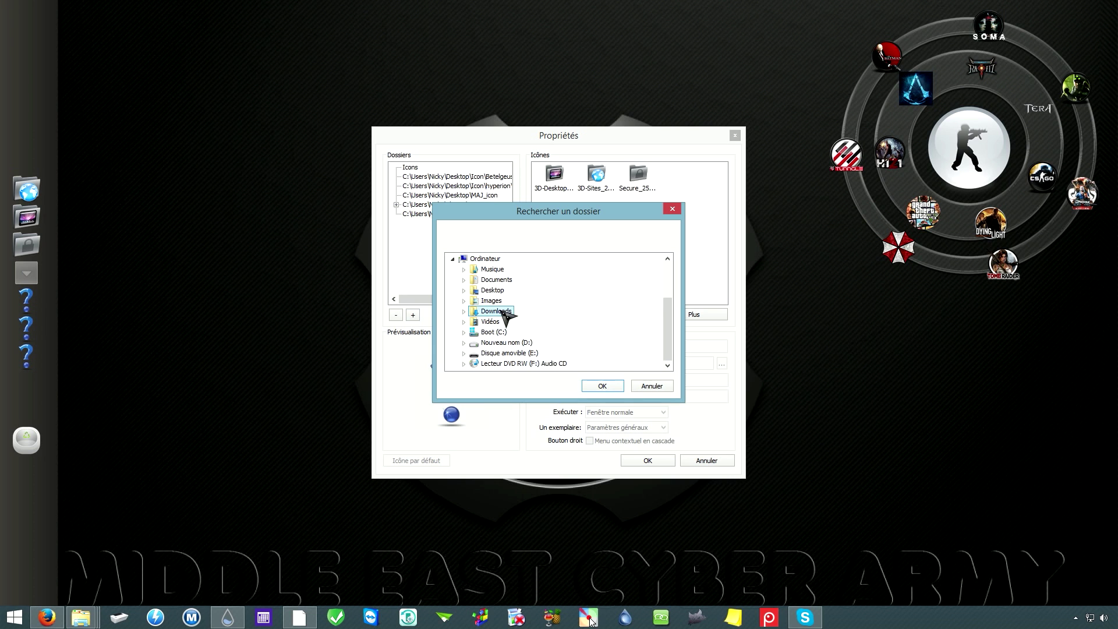
pyautogui.moveTo(560, 209); pyautogui.dragTo(528, 145)
pyautogui.click(483, 260)
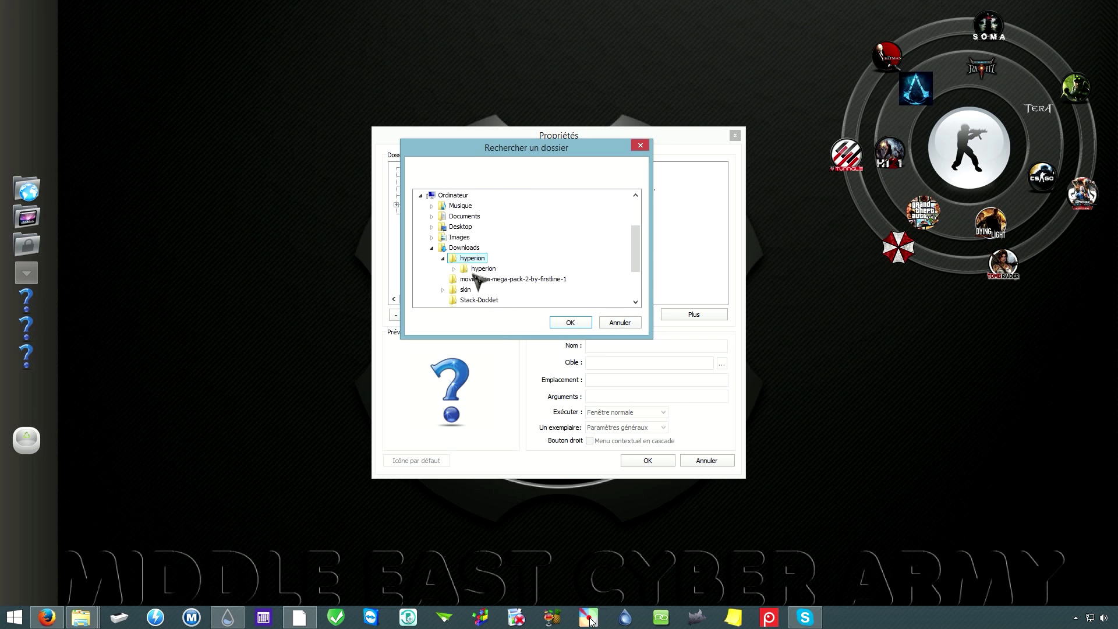
pyautogui.doubleClick(473, 262)
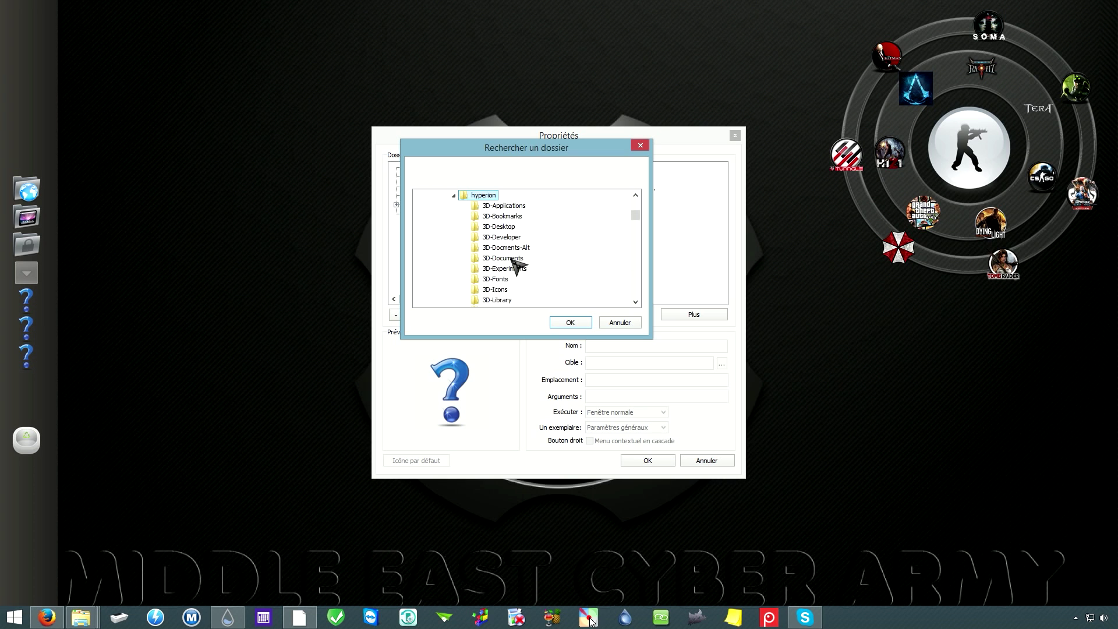
pyautogui.click(508, 258)
pyautogui.scroll(-1, 530, 282)
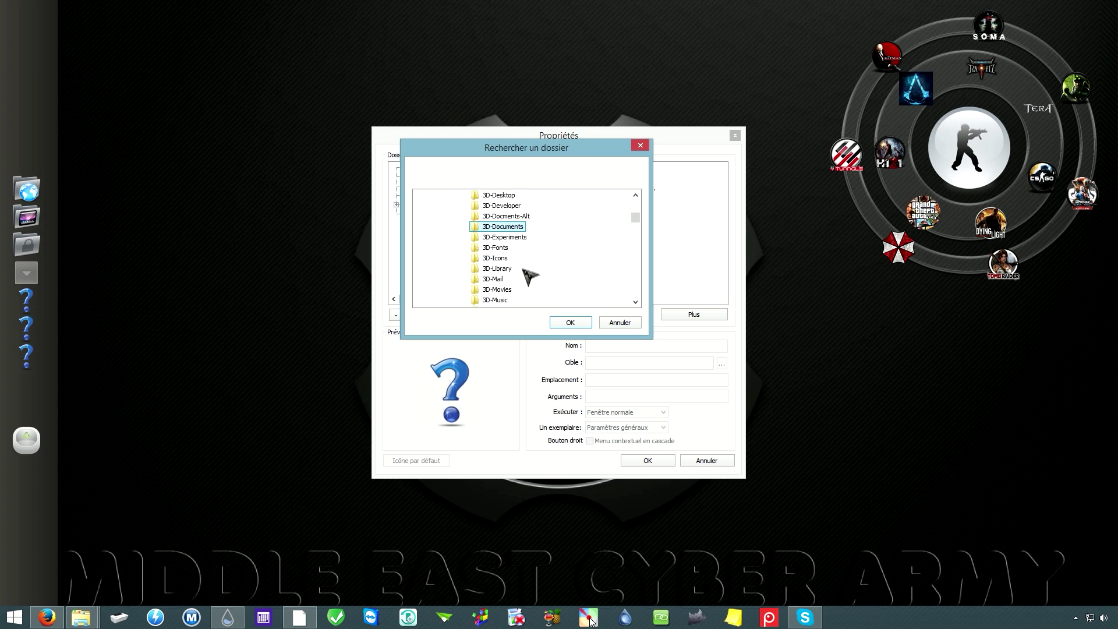
pyautogui.click(500, 291)
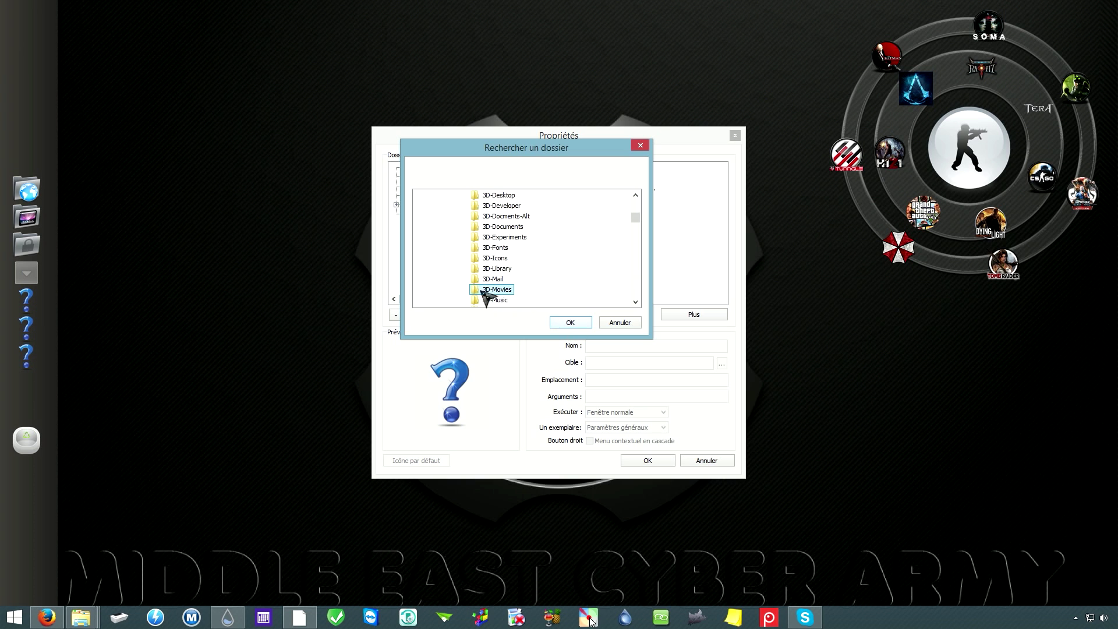
pyautogui.click(570, 323)
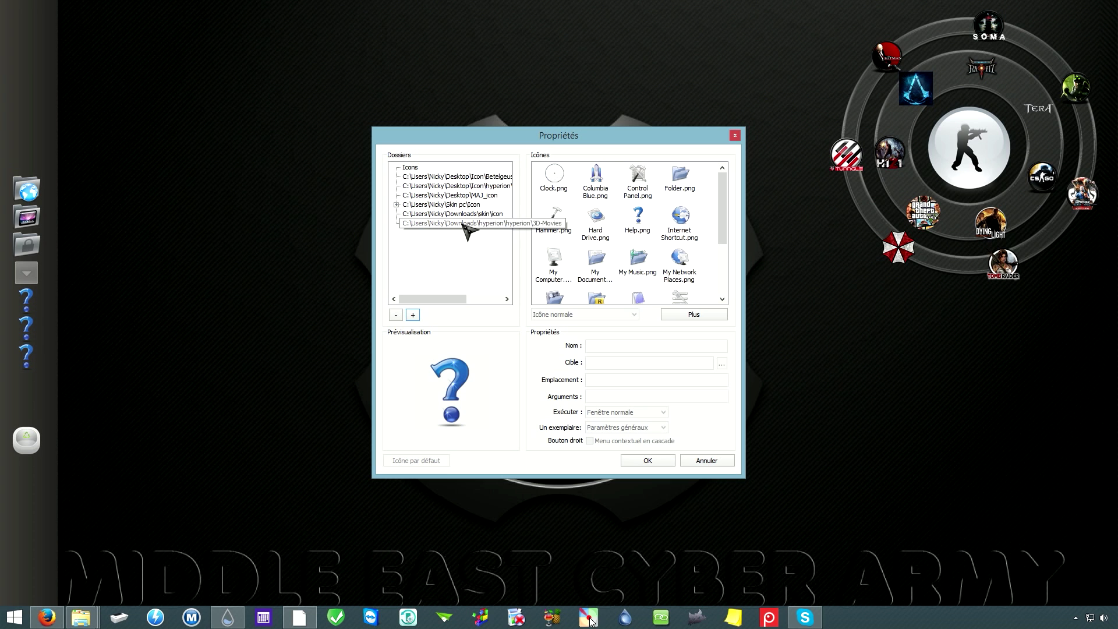
# Step: Choose the purple 3D-Movies 256x256 film-folder icon for the stack and confirm
pyautogui.click(408, 225)
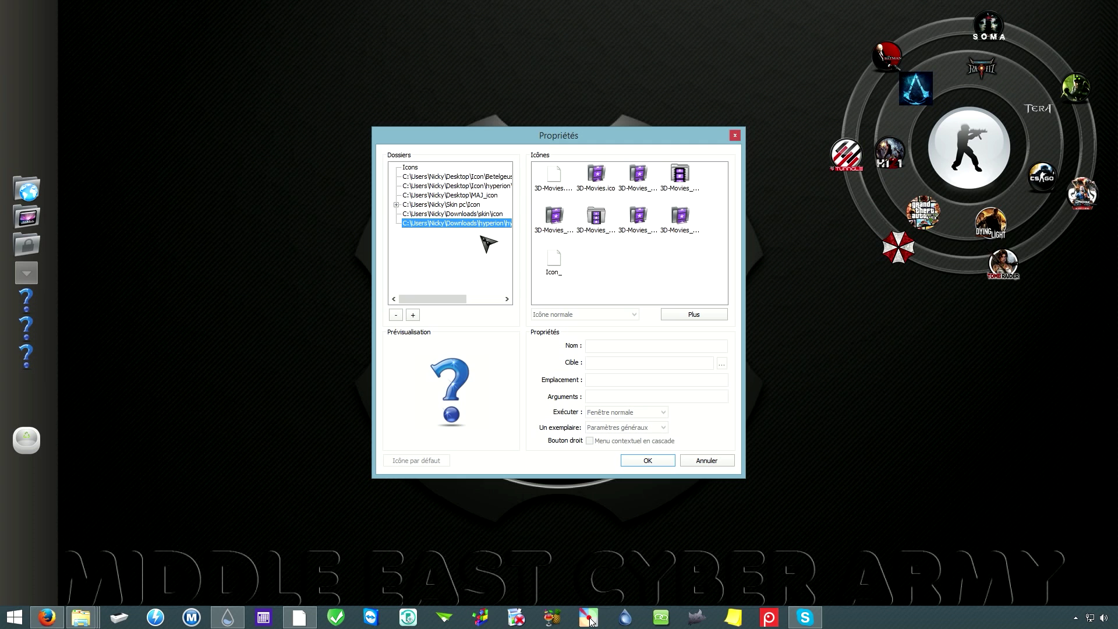
pyautogui.click(637, 181)
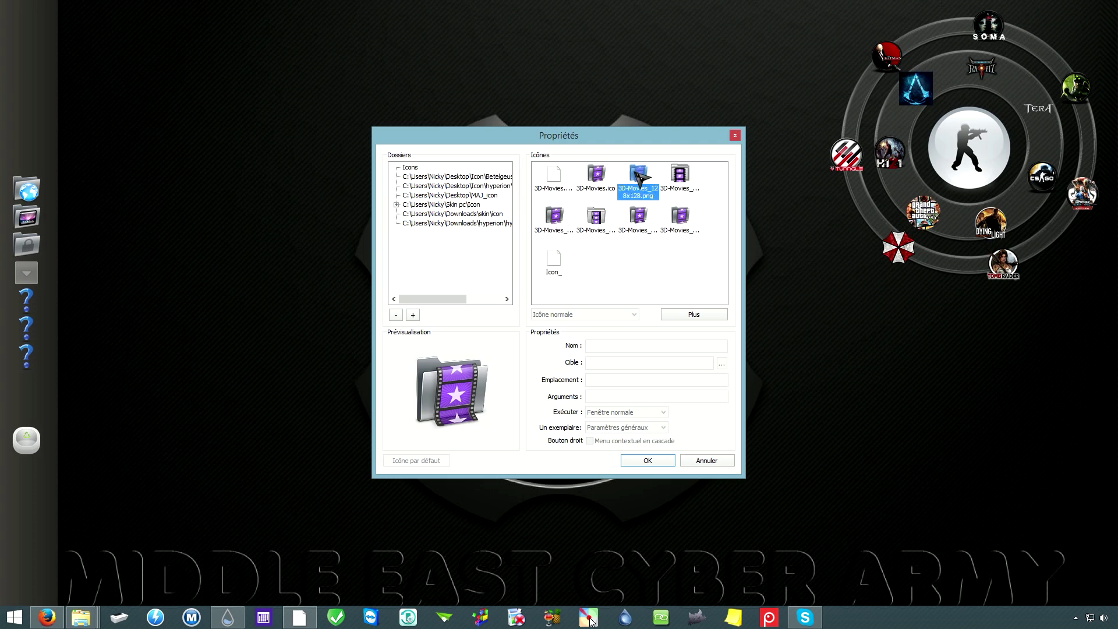
pyautogui.click(679, 181)
pyautogui.click(554, 216)
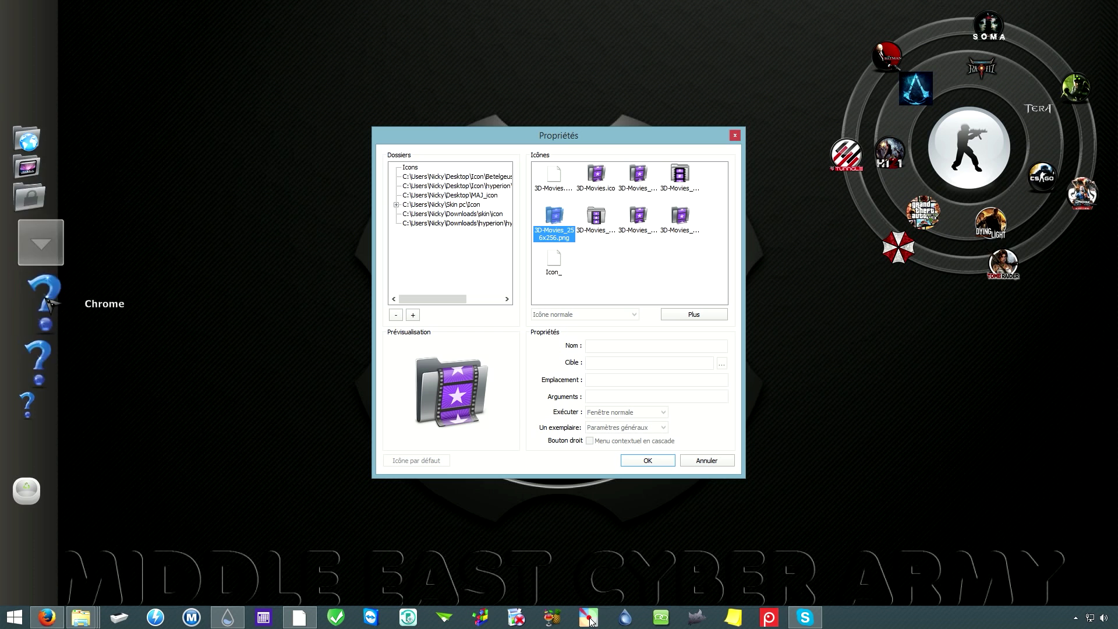
pyautogui.click(641, 461)
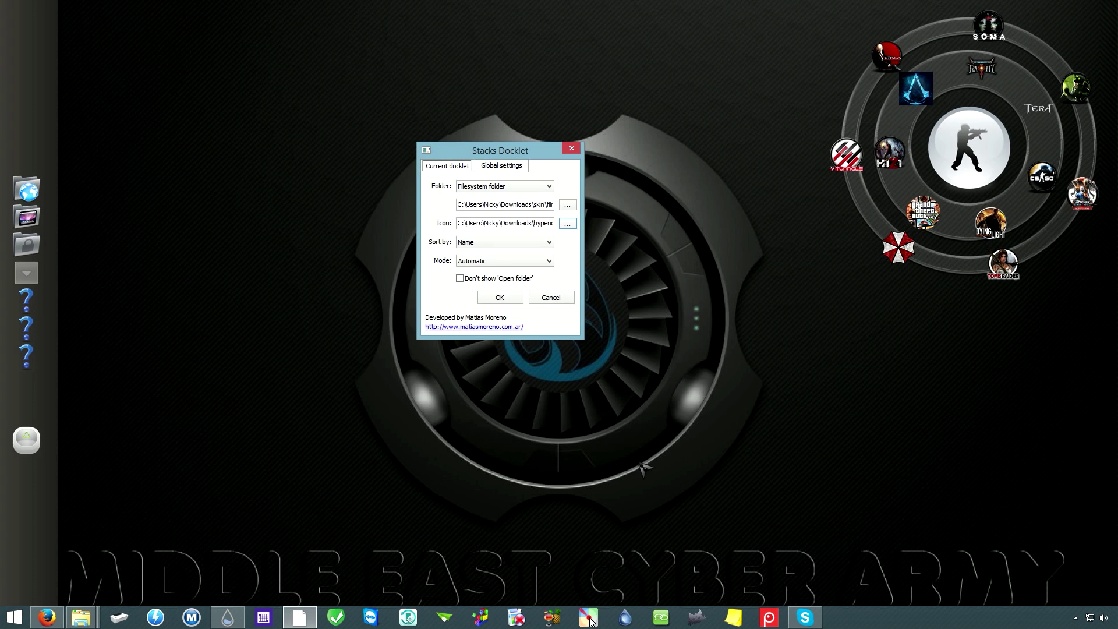
# Step: Set the stack's display Mode to Grid and apply the settings
pyautogui.click(504, 261)
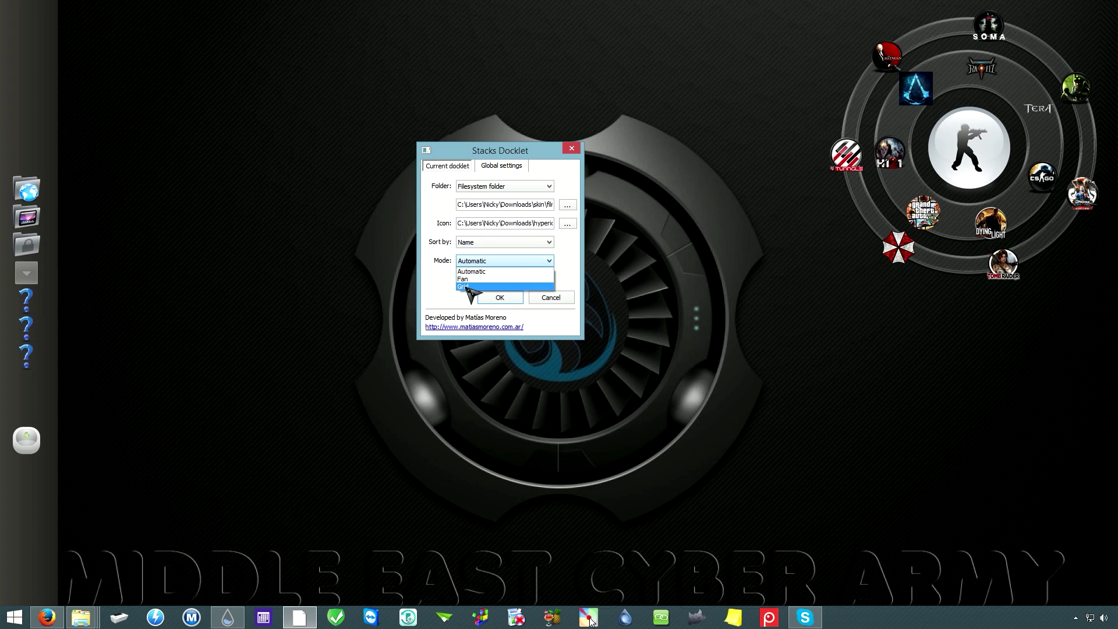
pyautogui.click(468, 286)
pyautogui.click(499, 297)
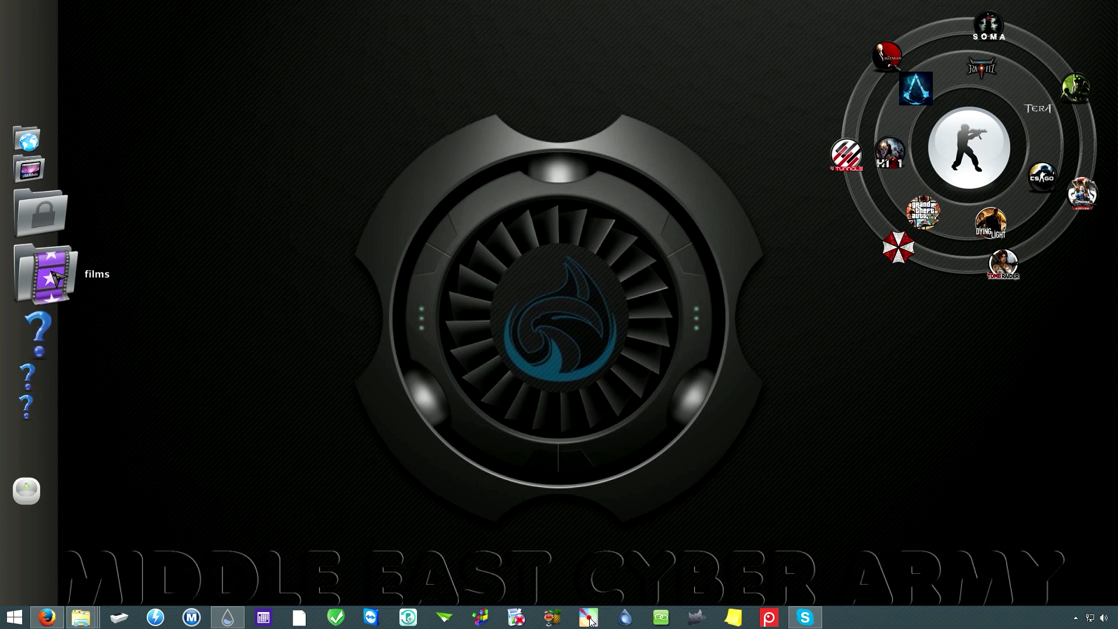
pyautogui.click(56, 277)
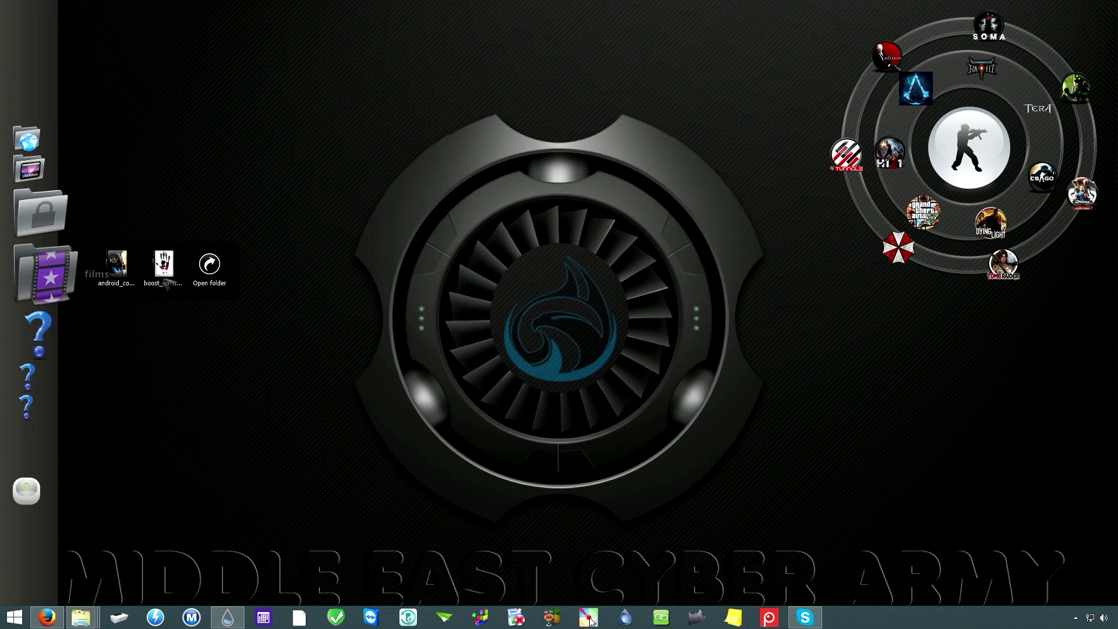
pyautogui.click(211, 265)
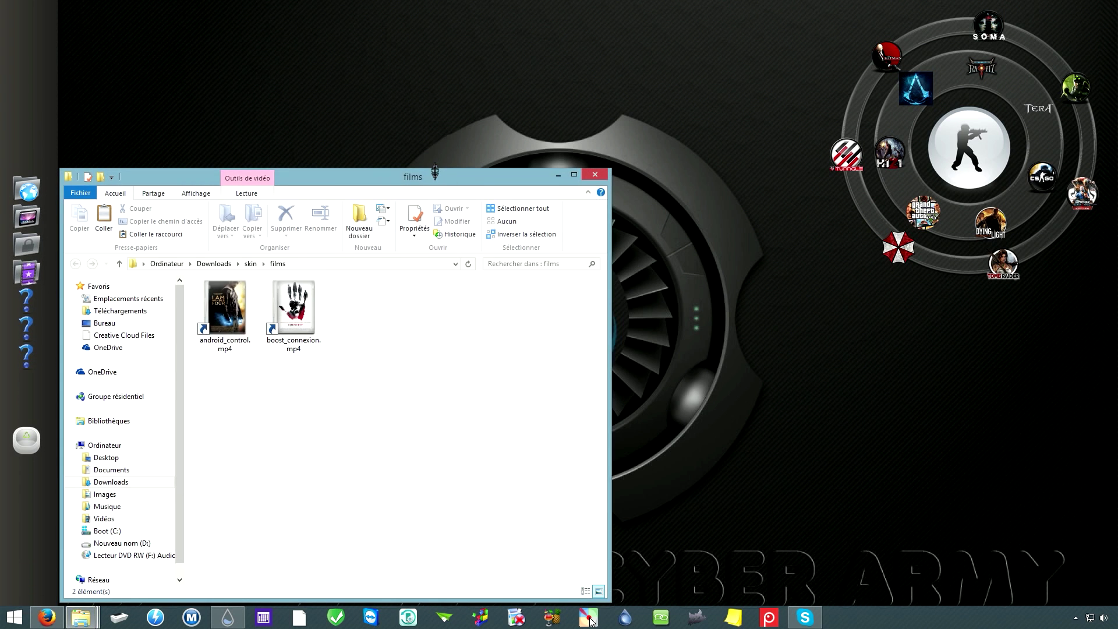
pyautogui.moveTo(435, 173); pyautogui.dragTo(618, 60)
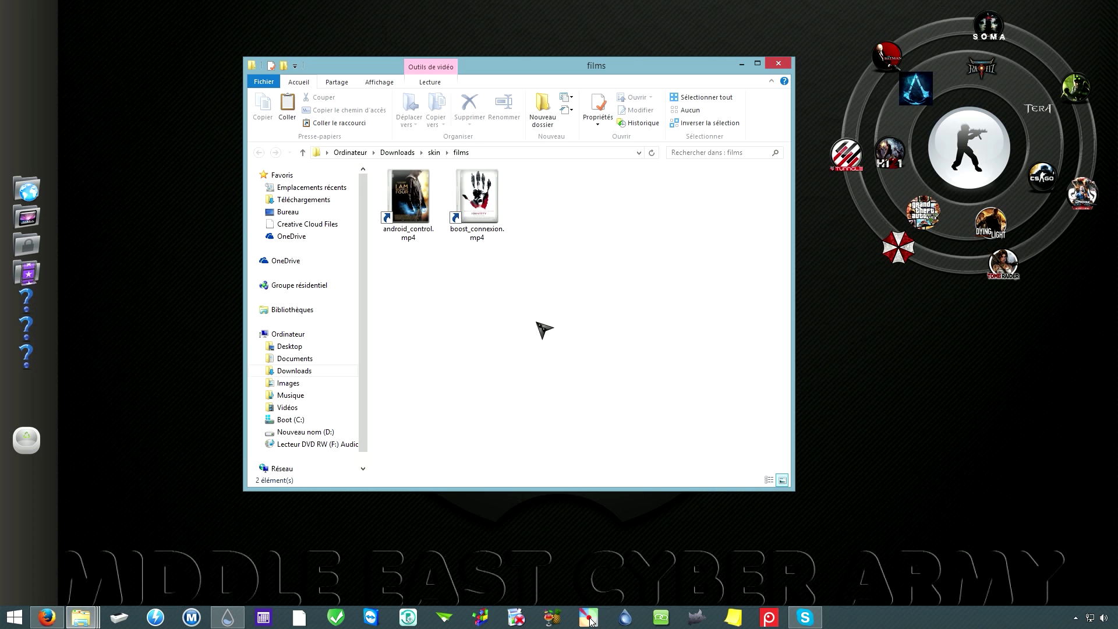
pyautogui.click(779, 63)
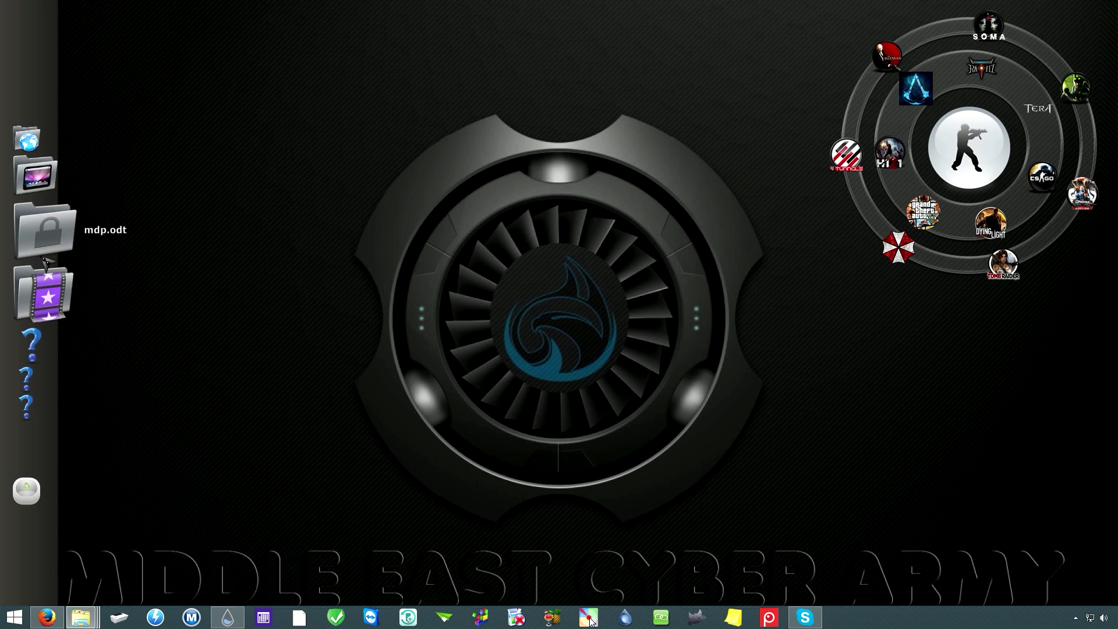
# Step: Add two Séparateur items to the dock above the films stack
pyautogui.rightClick(39, 265)
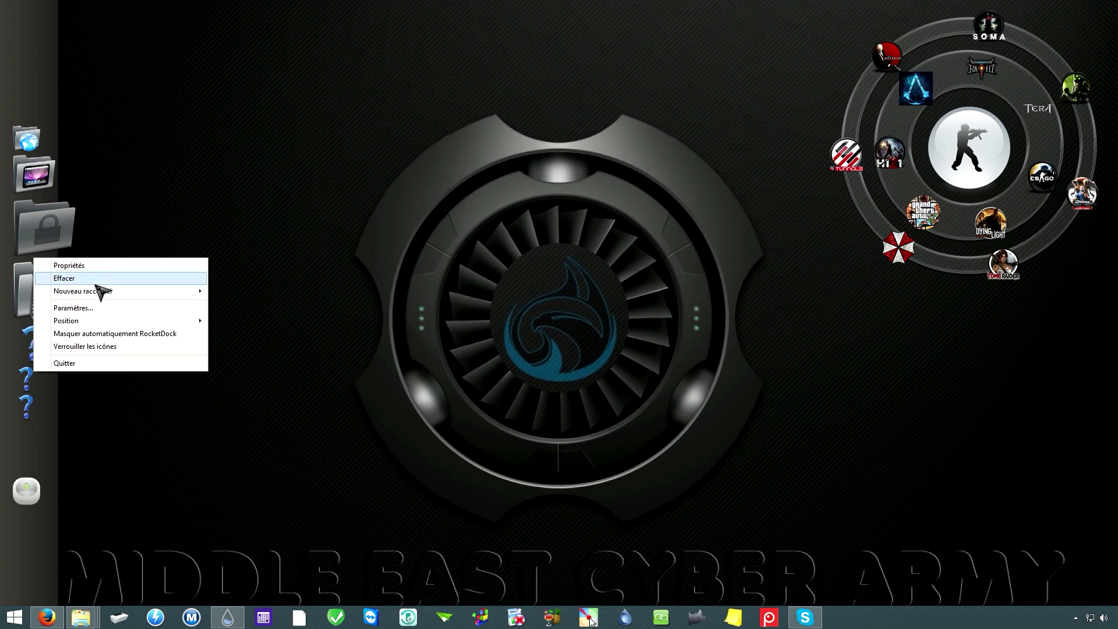
pyautogui.moveTo(102, 294)
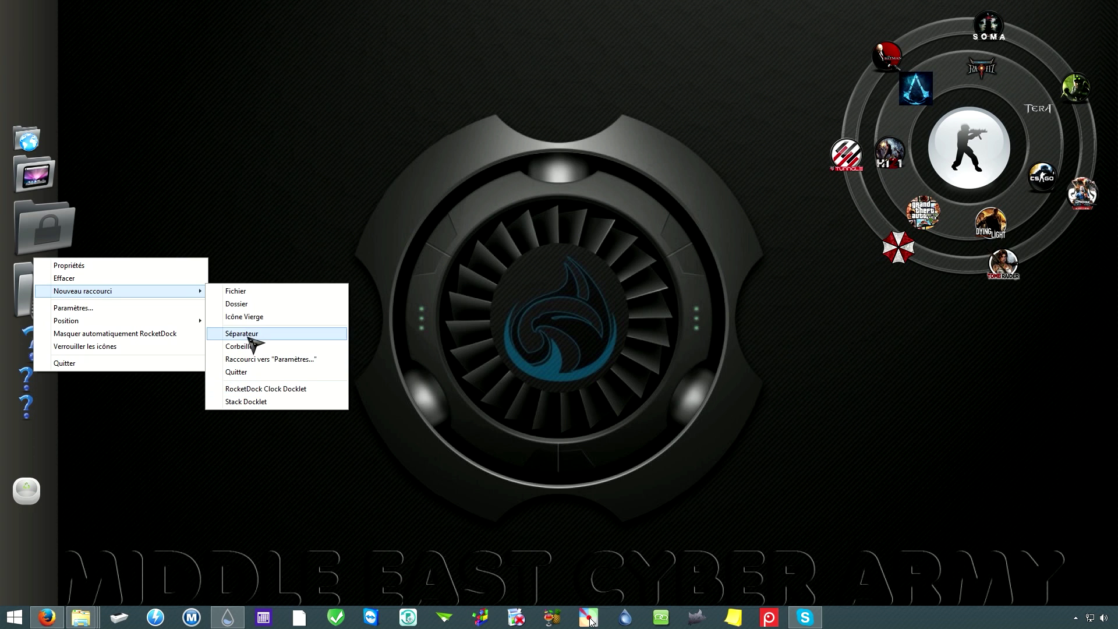
pyautogui.click(251, 336)
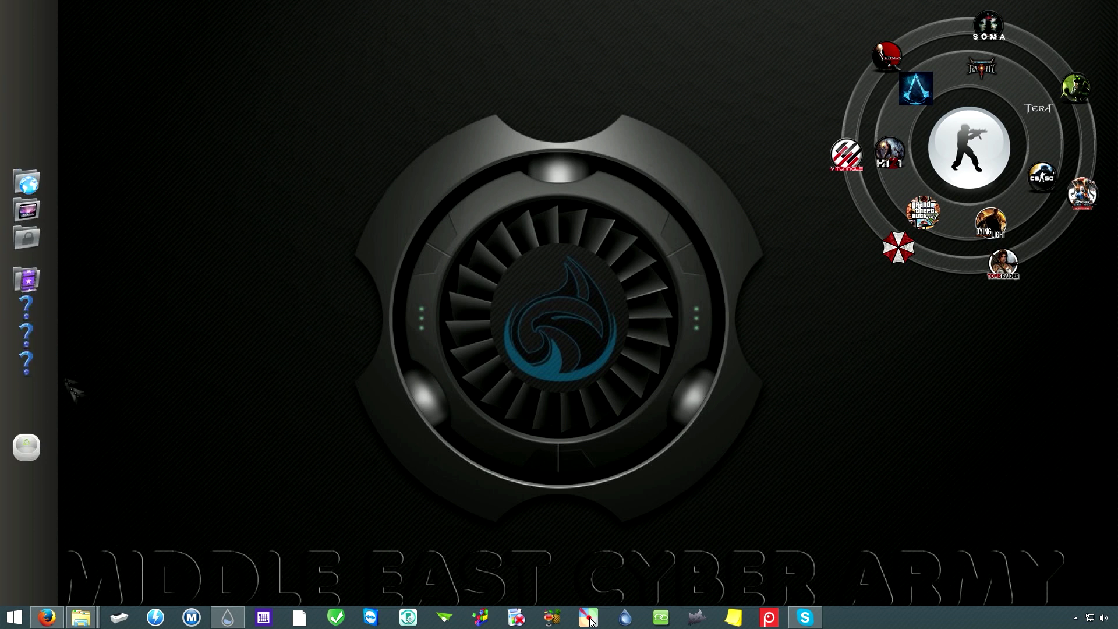
pyautogui.rightClick(20, 261)
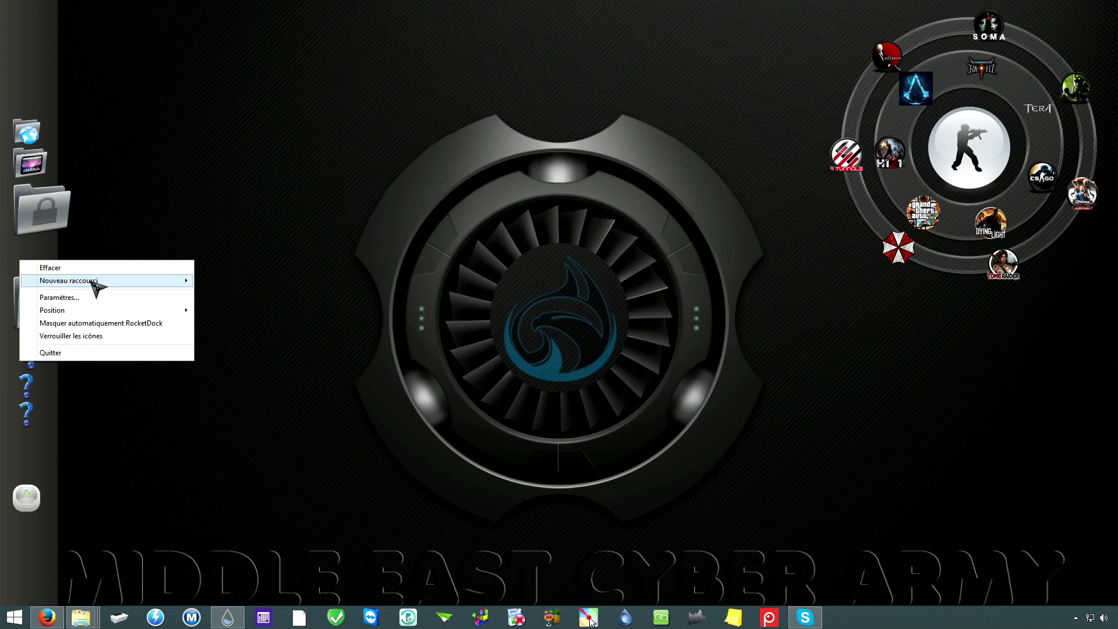
pyautogui.click(261, 327)
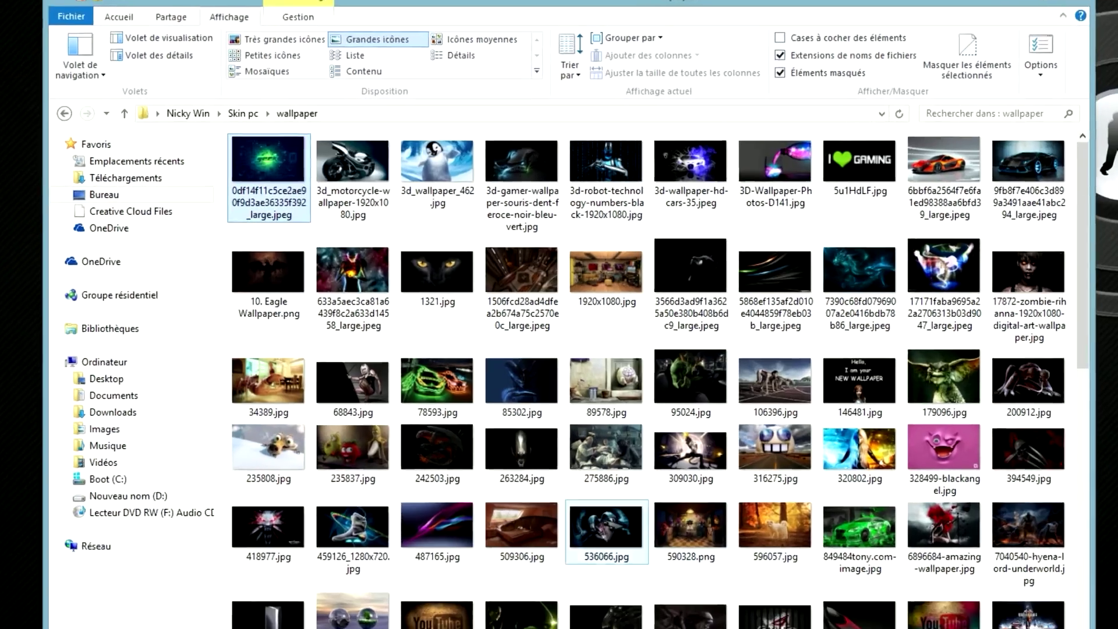
# Step: Hide the wallpaper folder window with Win+D to reveal the desktop
pyautogui.scroll(-5, 559, 373)
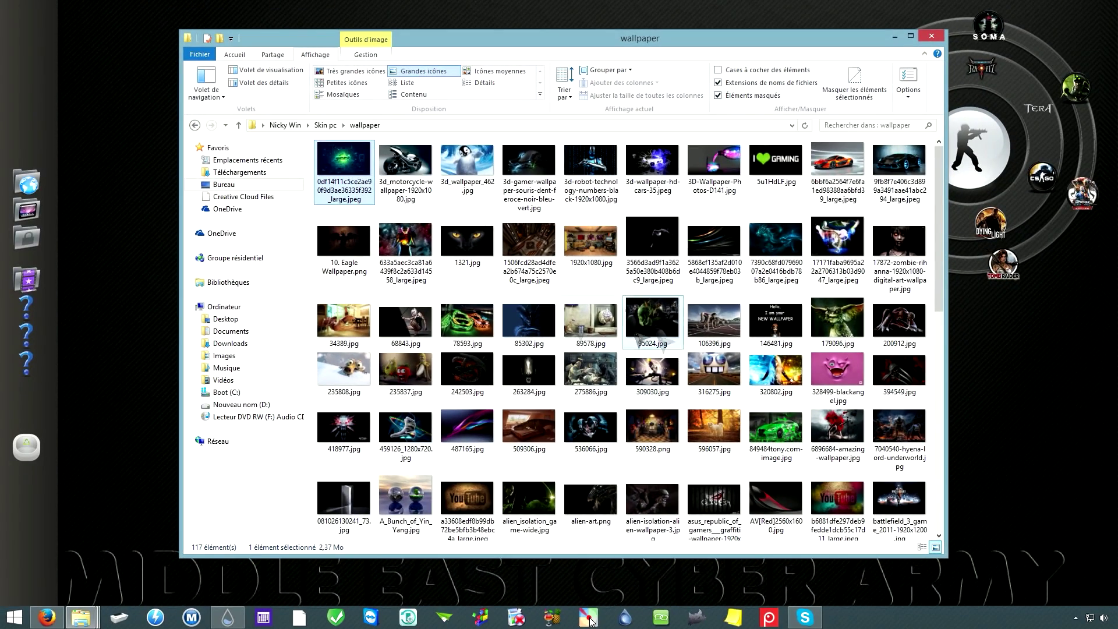
pyautogui.moveTo(587, 388)
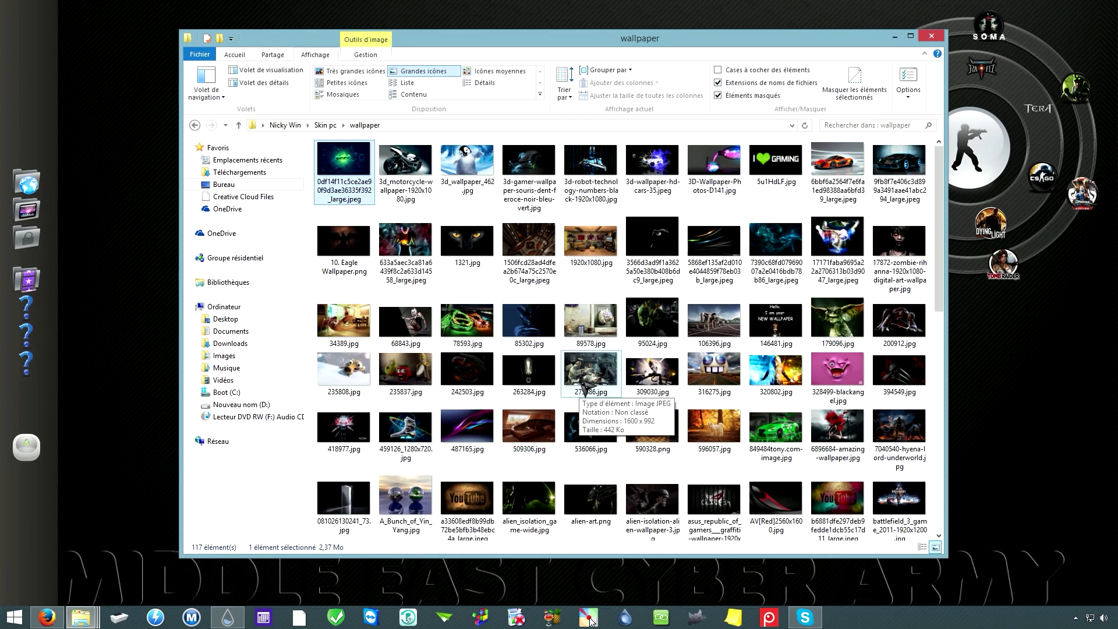
pyautogui.press('super+d')
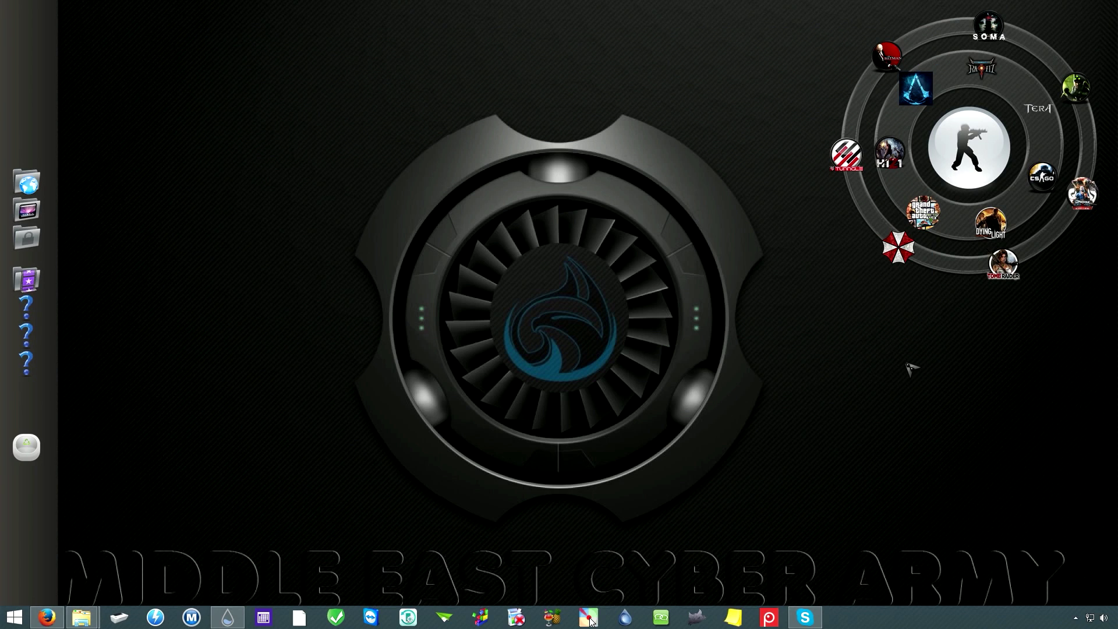